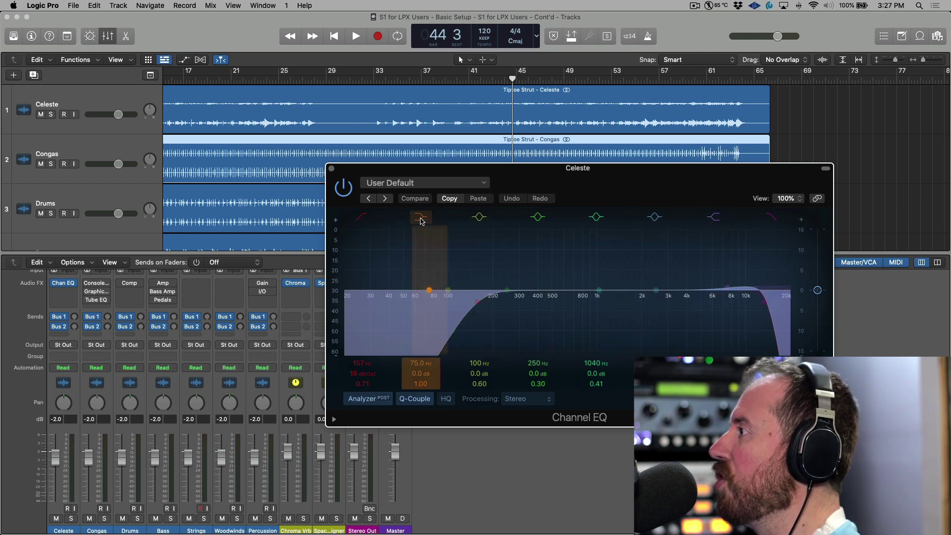
# Close the Channel EQ, switch to Studio One, and insert Pro EQ on the Celeste channel
pyautogui.click(331, 170)
pyautogui.press('super+Tab')
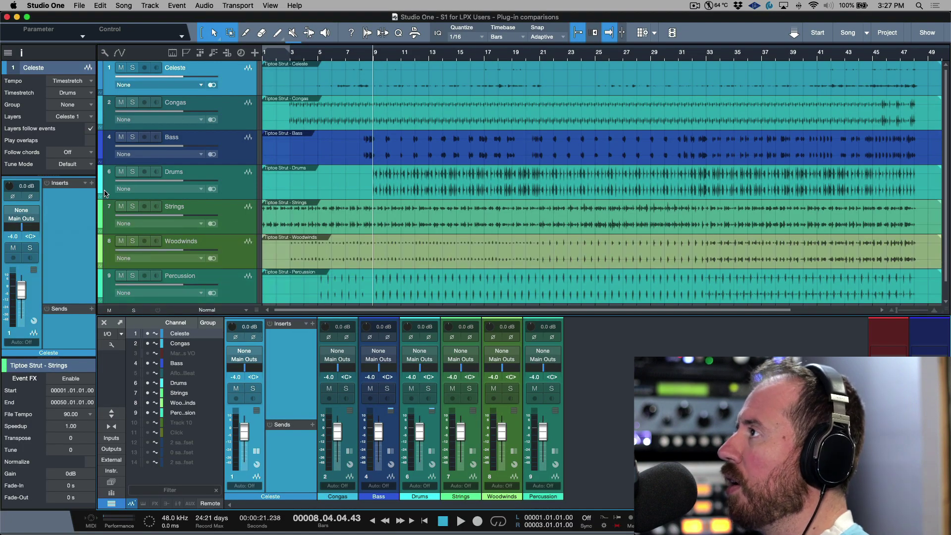
pyautogui.click(312, 323)
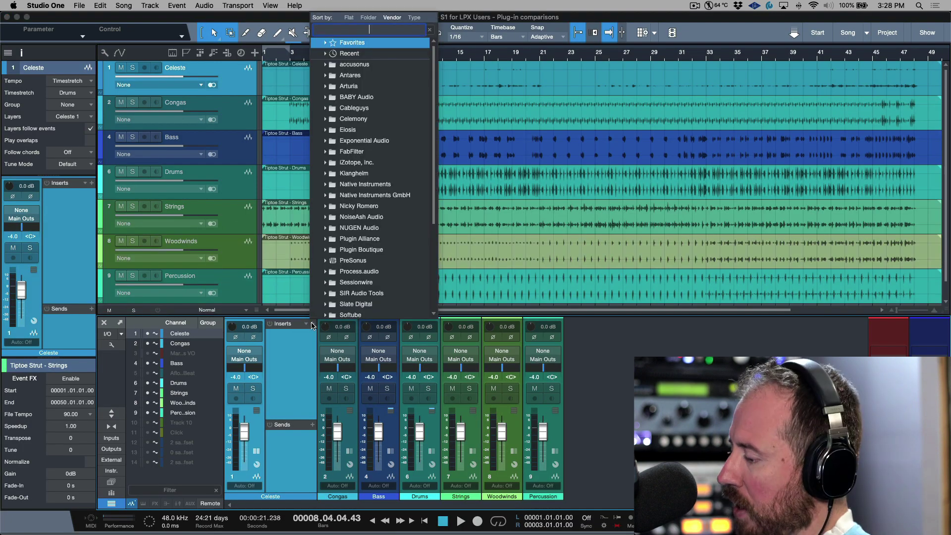
pyautogui.write('pro')
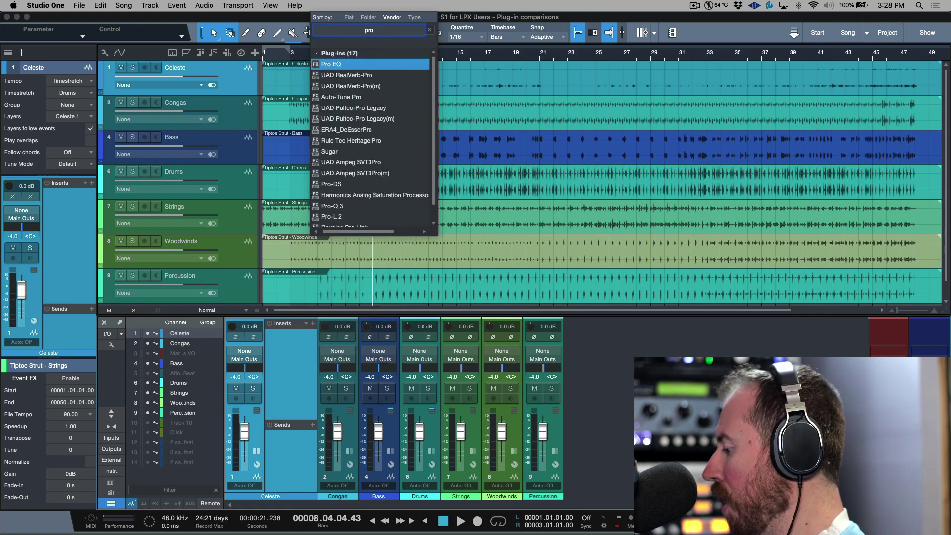
pyautogui.press('Return')
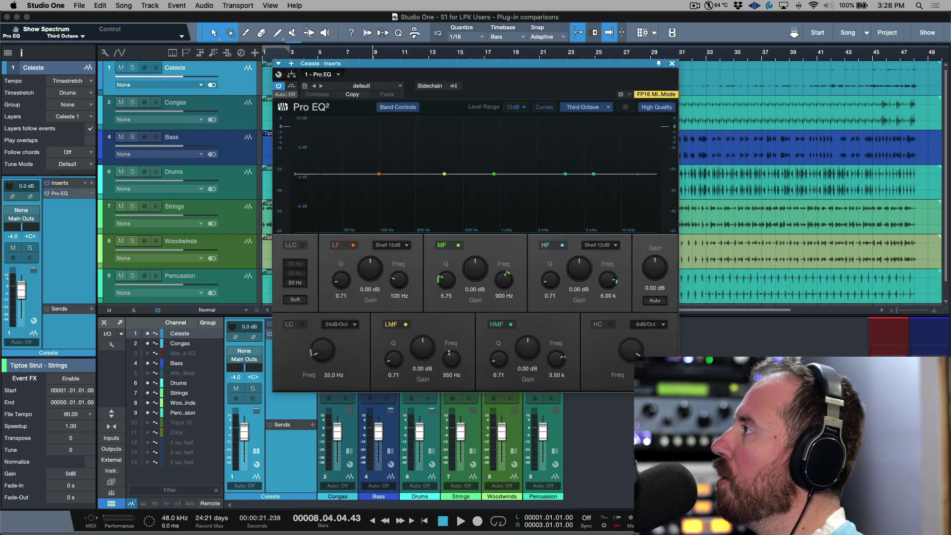
pyautogui.moveTo(491, 67); pyautogui.dragTo(279, 39)
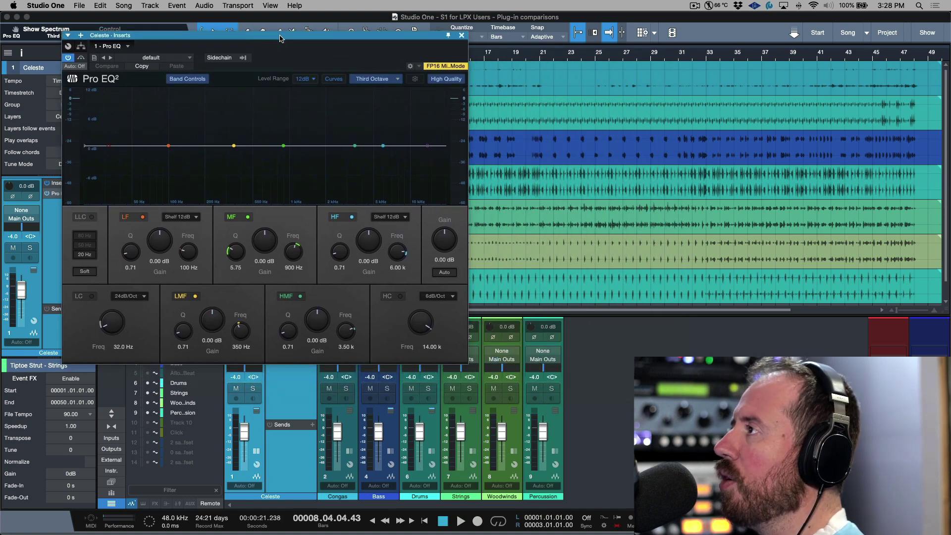
# Enable the low cut at about 46.8 Hz and boost the MF band by about 1.5 dB near 832 Hz with Q about 4.85
pyautogui.moveTo(108, 146); pyautogui.dragTo(126, 131)
pyautogui.moveTo(283, 146)
pyautogui.mouseDown()
pyautogui.moveTo(284, 126)
pyautogui.moveTo(299, 142)
pyautogui.moveTo(271, 152)
pyautogui.moveTo(280, 140)
pyautogui.mouseUp()
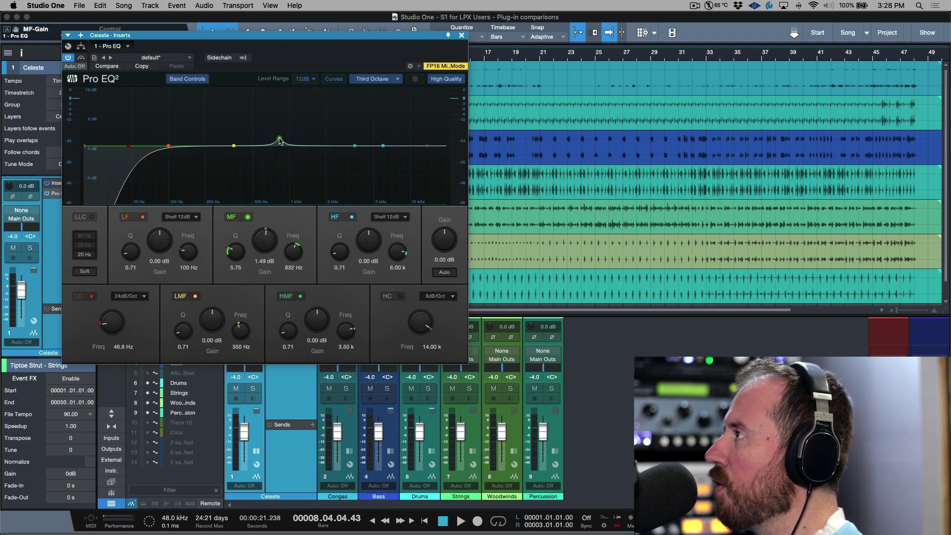
pyautogui.scroll(-5, 280, 140)
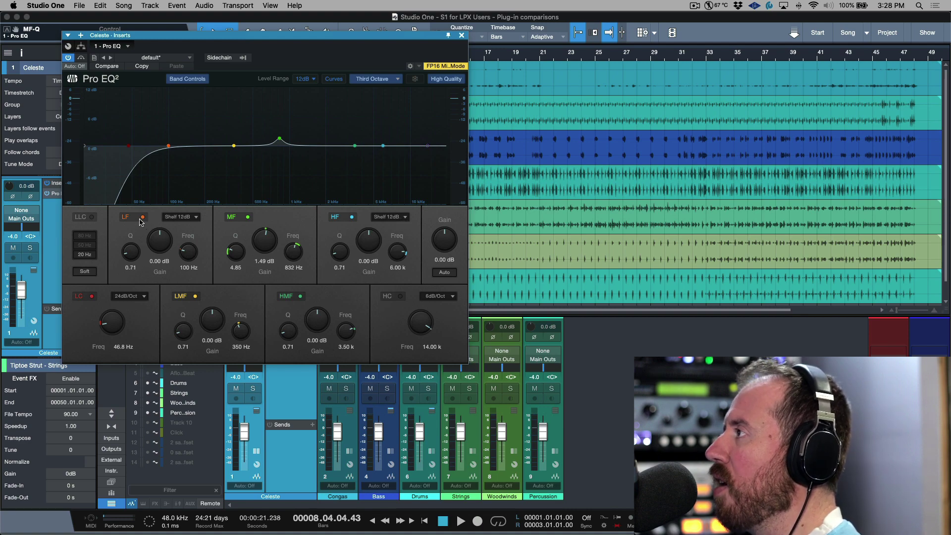
pyautogui.click(399, 218)
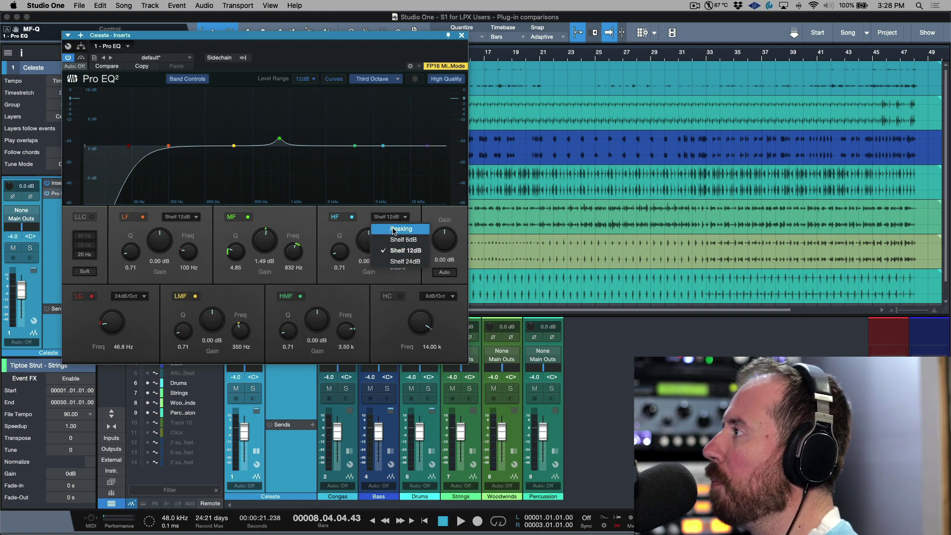
pyautogui.click(375, 281)
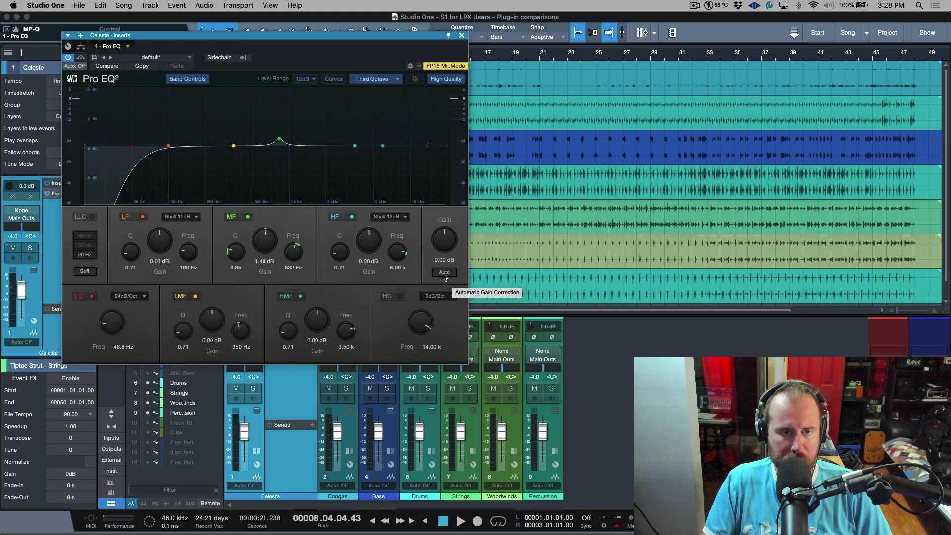
# Boost the MF band to about 5.75 dB near 801 Hz, vary its Q from about 9.05 to 0.10, and reset its gain
pyautogui.moveTo(276, 139); pyautogui.dragTo(278, 119)
pyautogui.scroll(5, 277, 117)
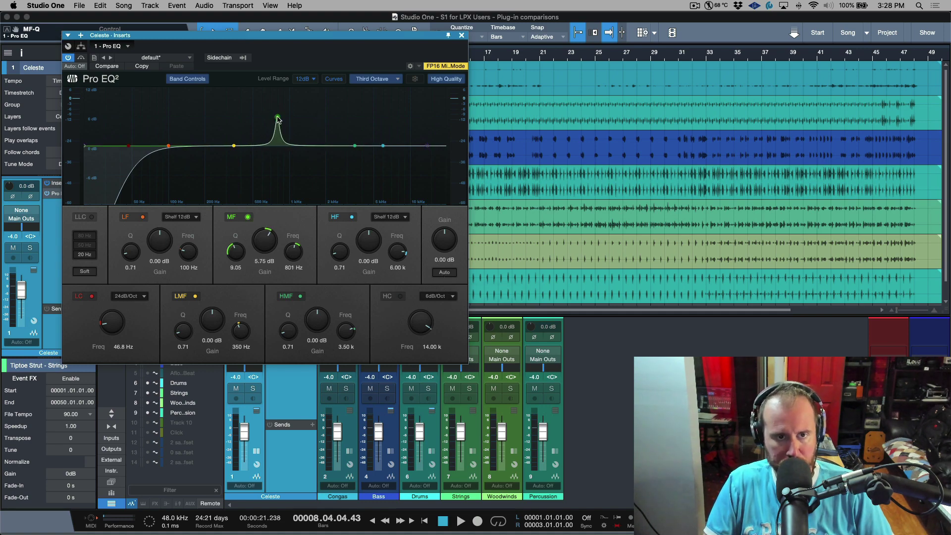
pyautogui.scroll(-15, 278, 118)
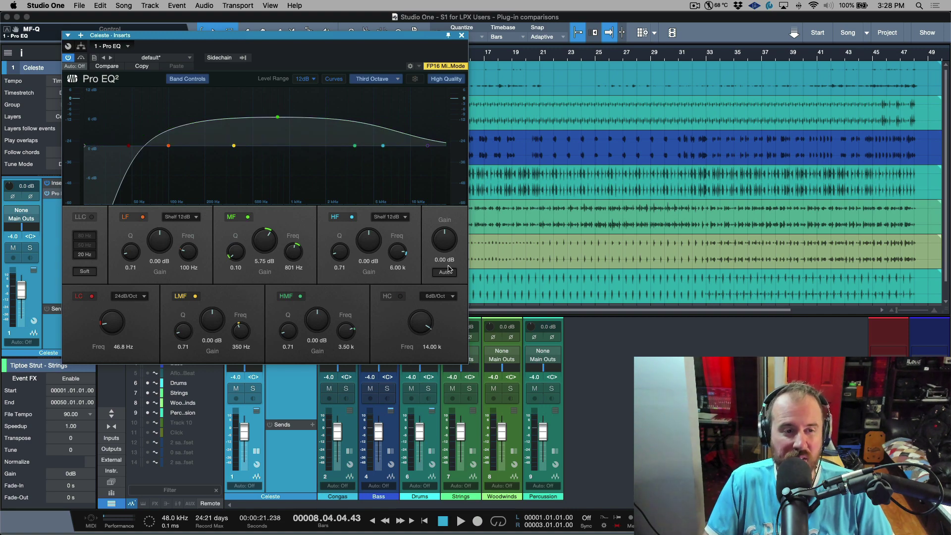
pyautogui.keyDown('super'); pyautogui.click(268, 242); pyautogui.keyUp('super')
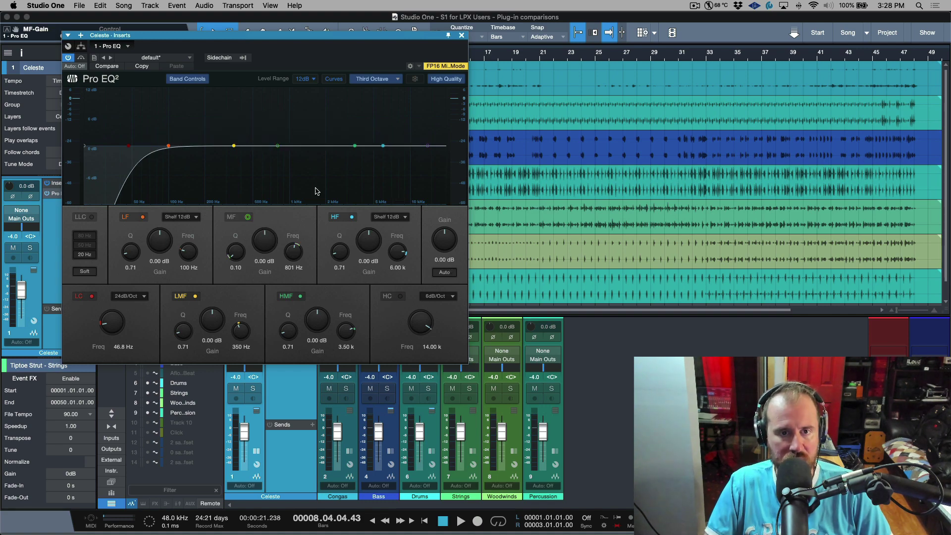
# Enable the high cut at about 12.13 kHz and set its slope to 24dB/Oct
pyautogui.moveTo(427, 146)
pyautogui.mouseDown()
pyautogui.moveTo(402, 145)
pyautogui.moveTo(420, 146)
pyautogui.mouseUp()
pyautogui.click(452, 296)
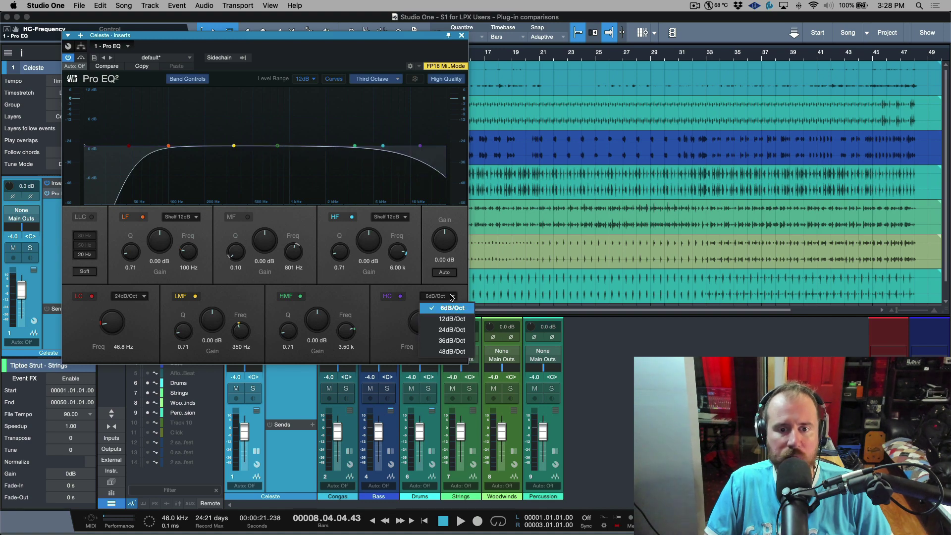
pyautogui.click(448, 322)
pyautogui.click(451, 296)
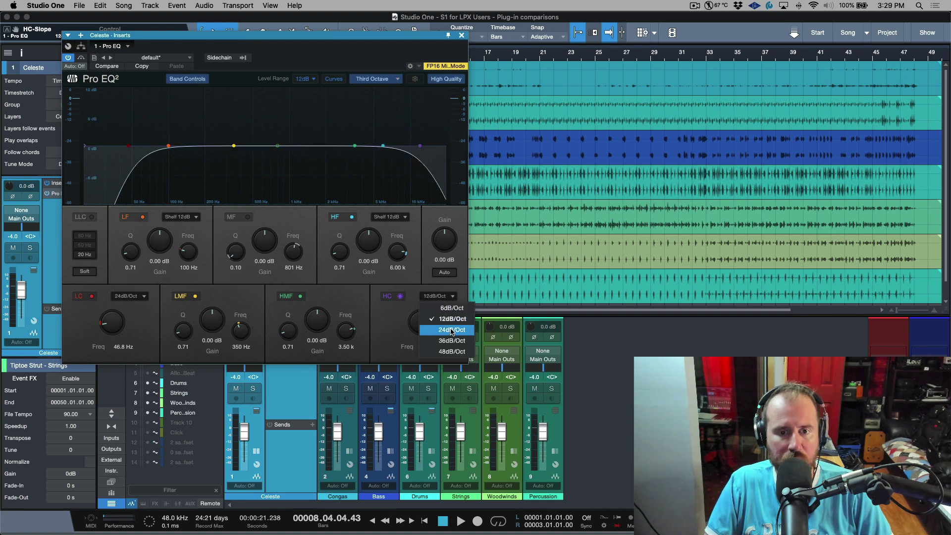
pyautogui.click(444, 331)
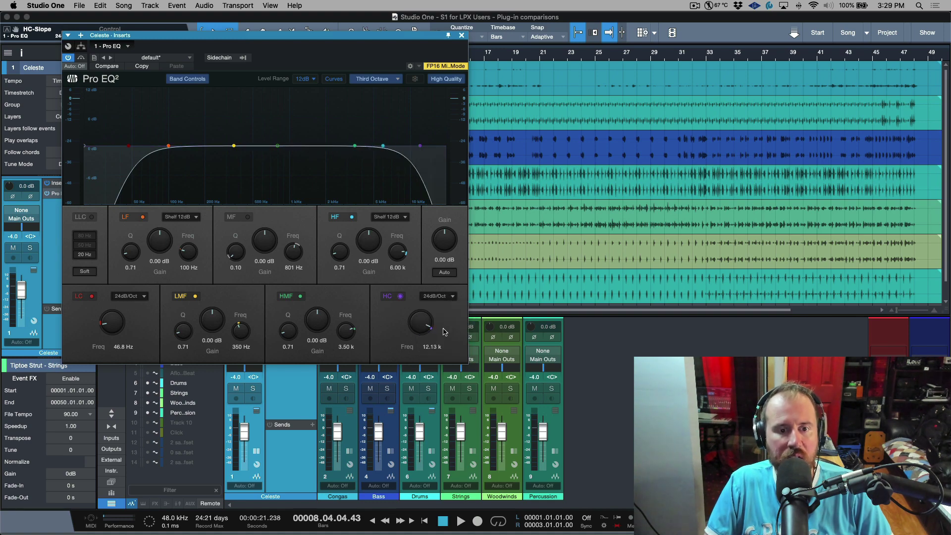
# Turn off the LC filter and enable LLC at 20 Hz, trying 80 Hz, 50 Hz and the Soft option along the way
pyautogui.click(84, 297)
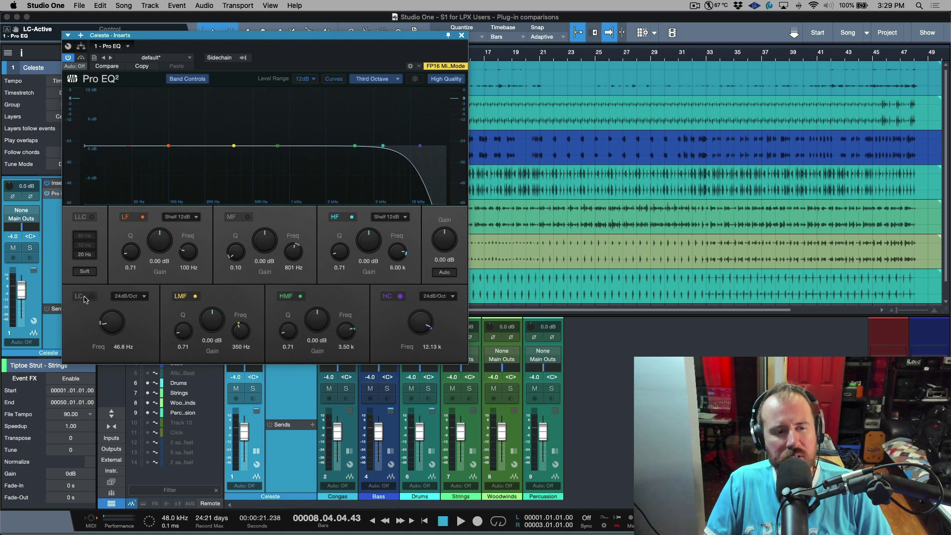
pyautogui.click(84, 217)
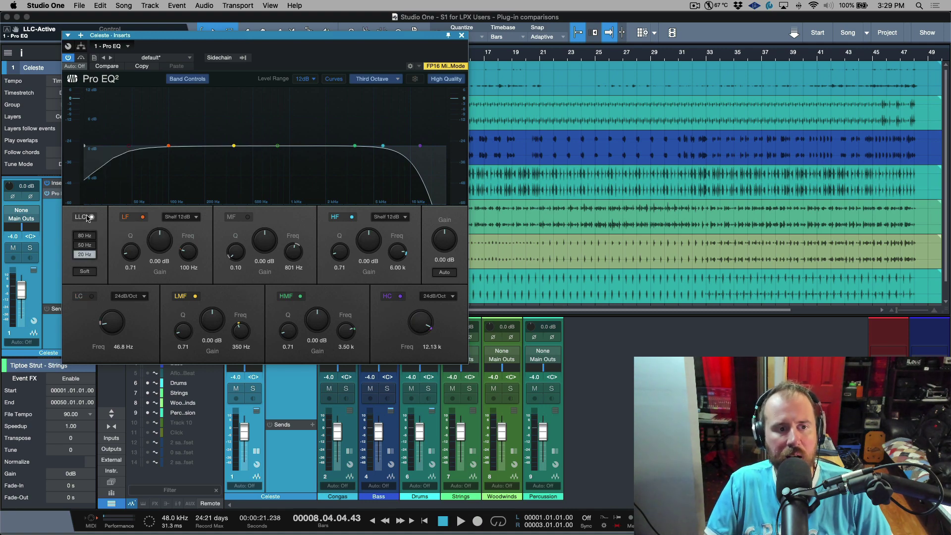
pyautogui.click(85, 236)
pyautogui.click(85, 245)
pyautogui.click(85, 254)
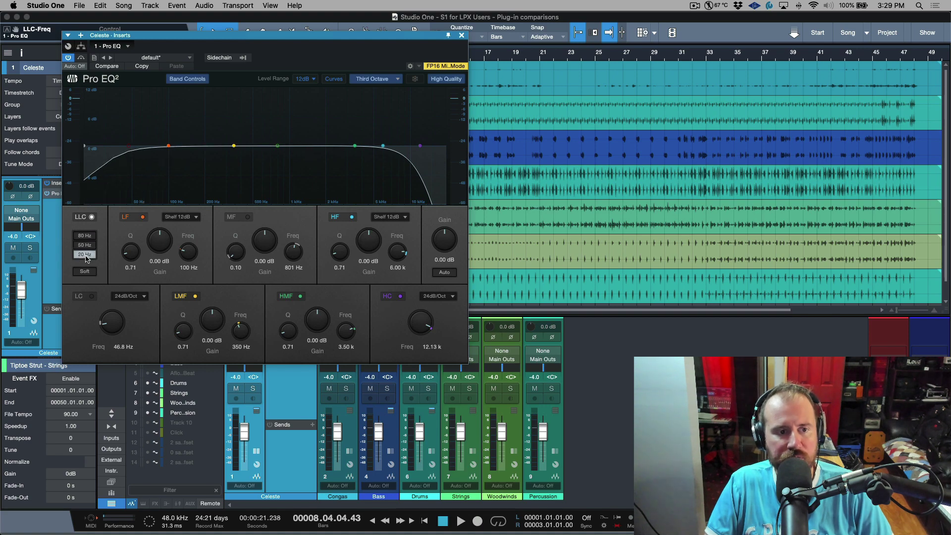
pyautogui.click(88, 273)
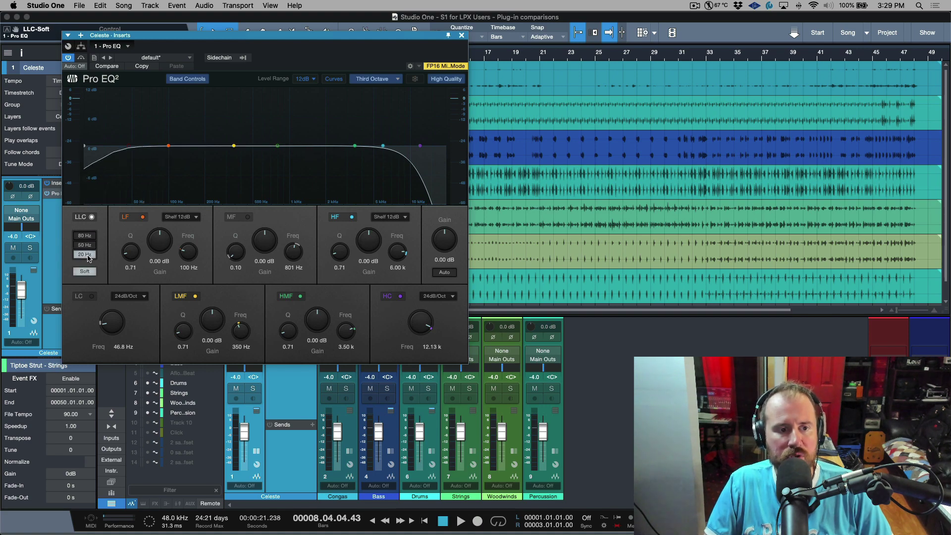
pyautogui.click(89, 273)
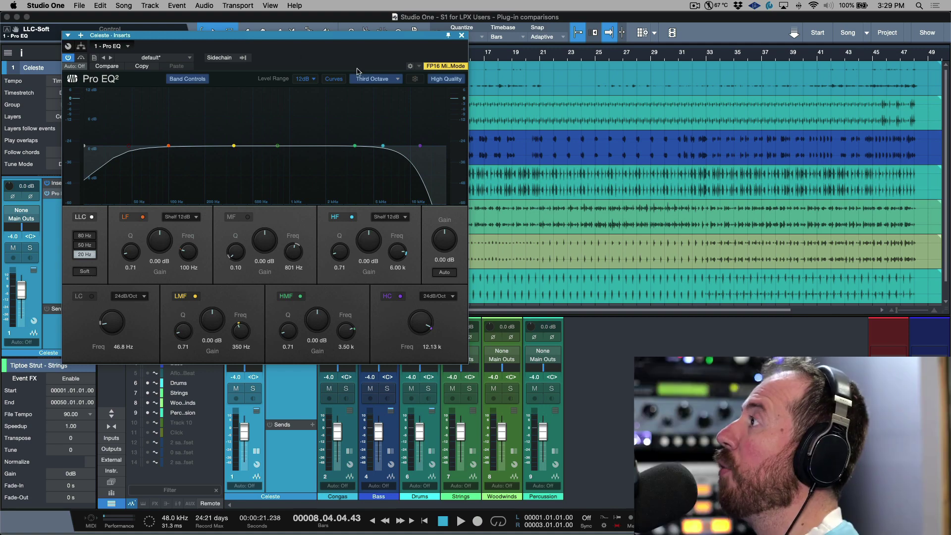
# Try the 12th Octave, FFT Curve and Waterfall spectrum displays, set the display to None, and toggle High Quality off and on
pyautogui.click(375, 79)
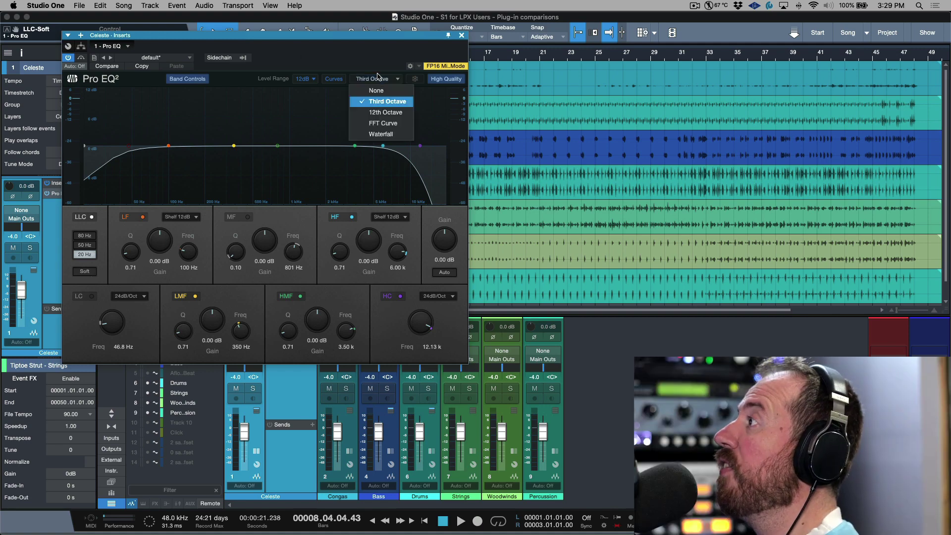
pyautogui.click(372, 113)
pyautogui.click(386, 80)
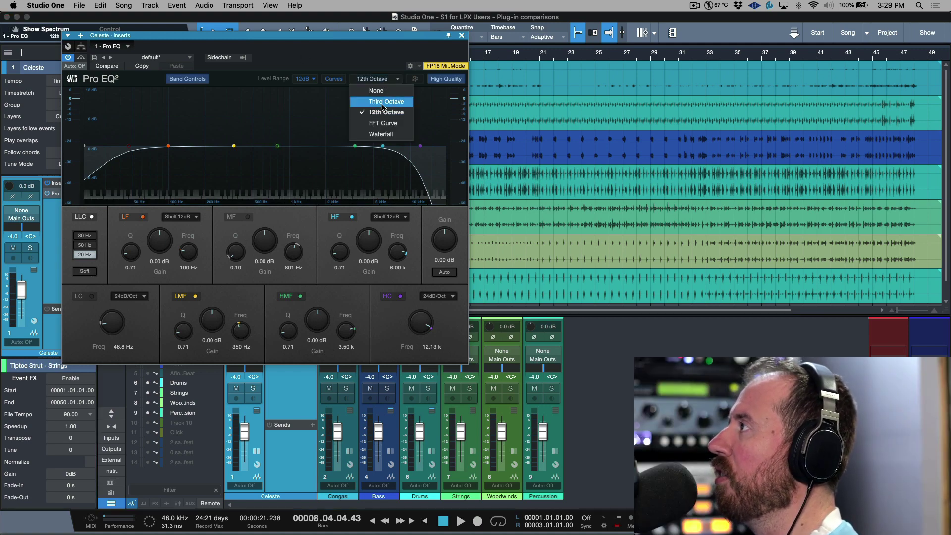
pyautogui.click(386, 124)
pyautogui.click(386, 81)
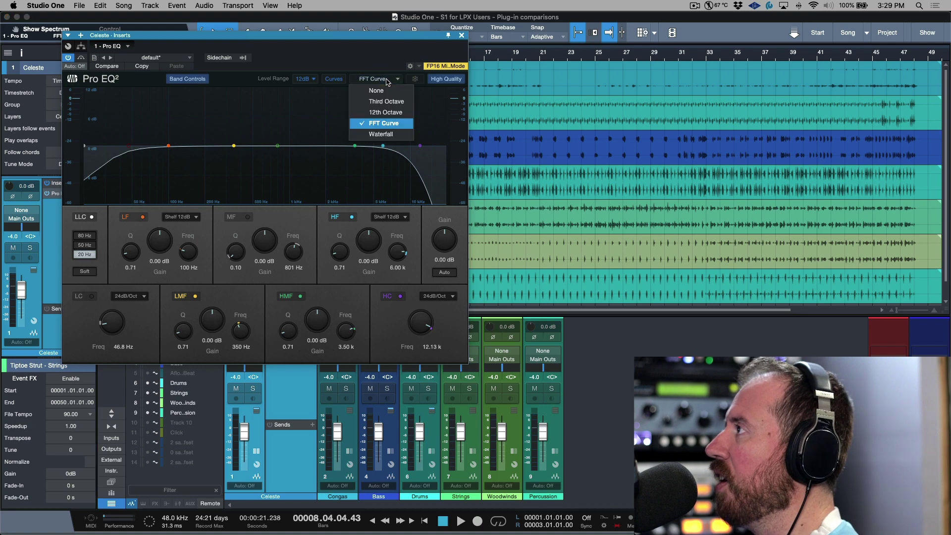
pyautogui.click(383, 134)
pyautogui.click(377, 79)
pyautogui.click(380, 91)
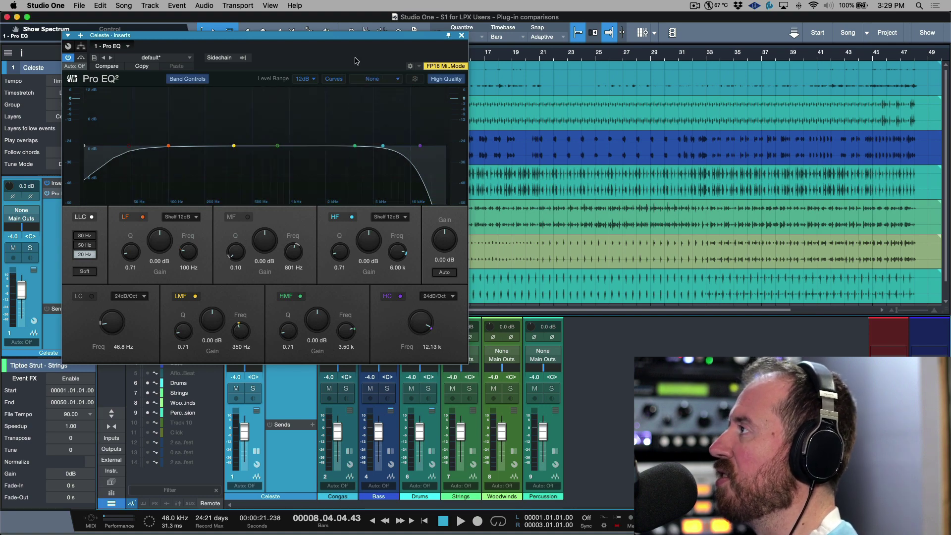
pyautogui.click(444, 82)
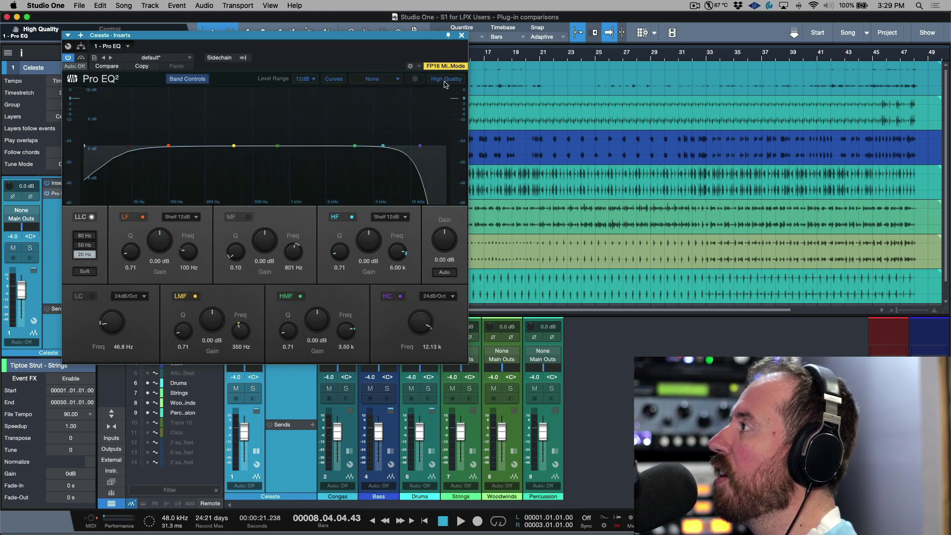
pyautogui.click(444, 82)
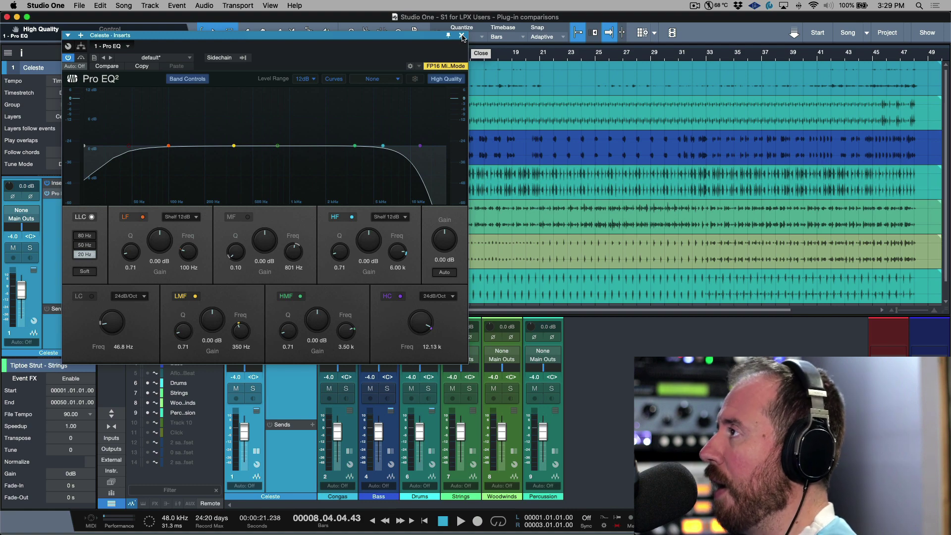
# Switch to Logic Pro and turn on the bypassed EQ plug-ins on the Congas channel and the Drums compressor
pyautogui.press('super+Tab')
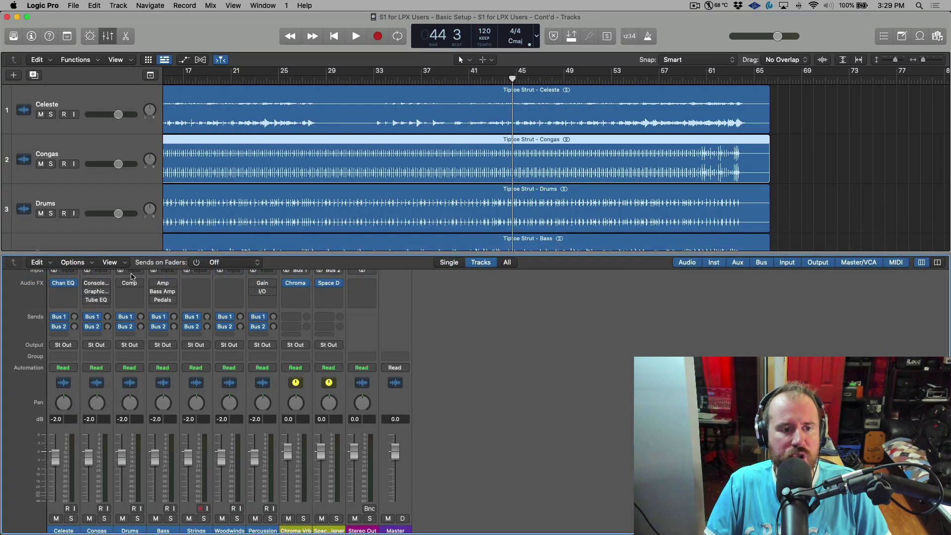
pyautogui.click(88, 283)
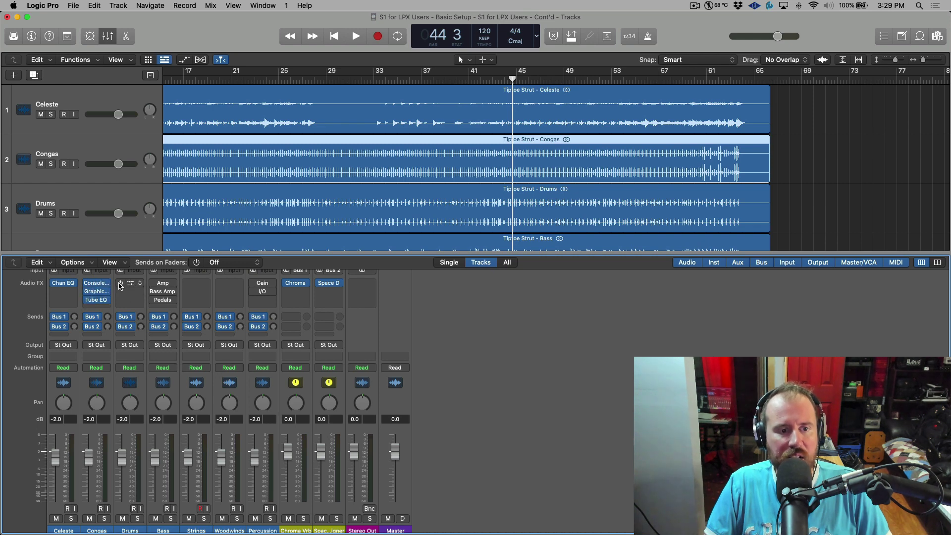
# View the Vintage Console EQ, Vintage Graphic EQ and Vintage Tube EQ on the Congas channel in turn, closing each one
pyautogui.click(104, 284)
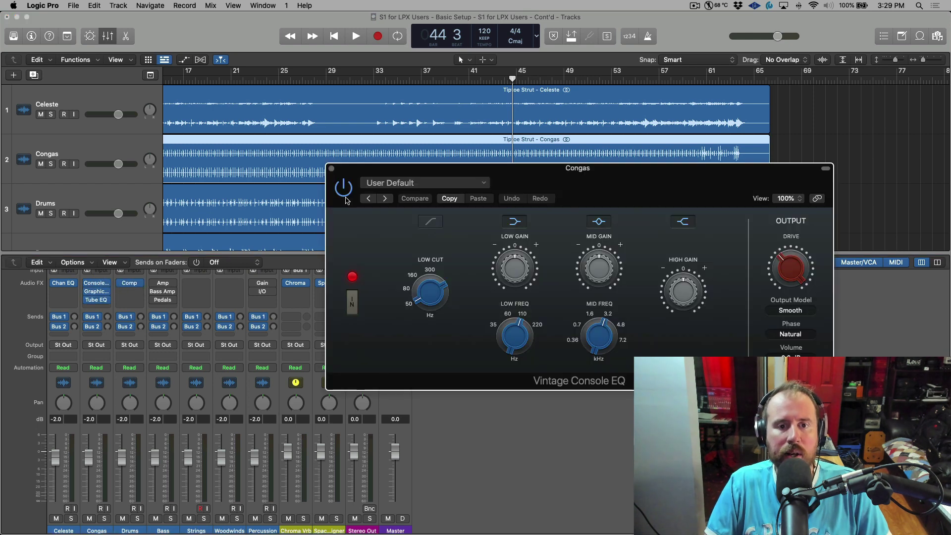
pyautogui.click(331, 169)
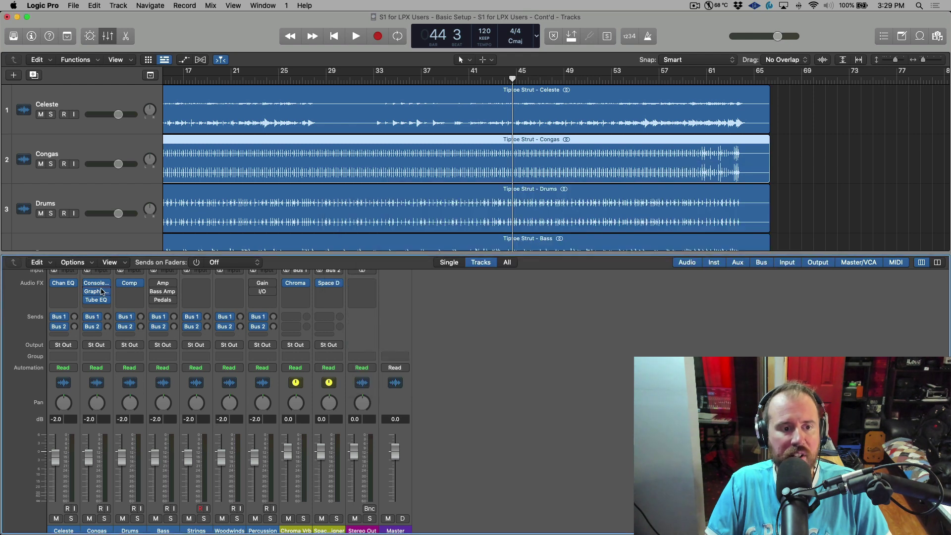
pyautogui.click(97, 292)
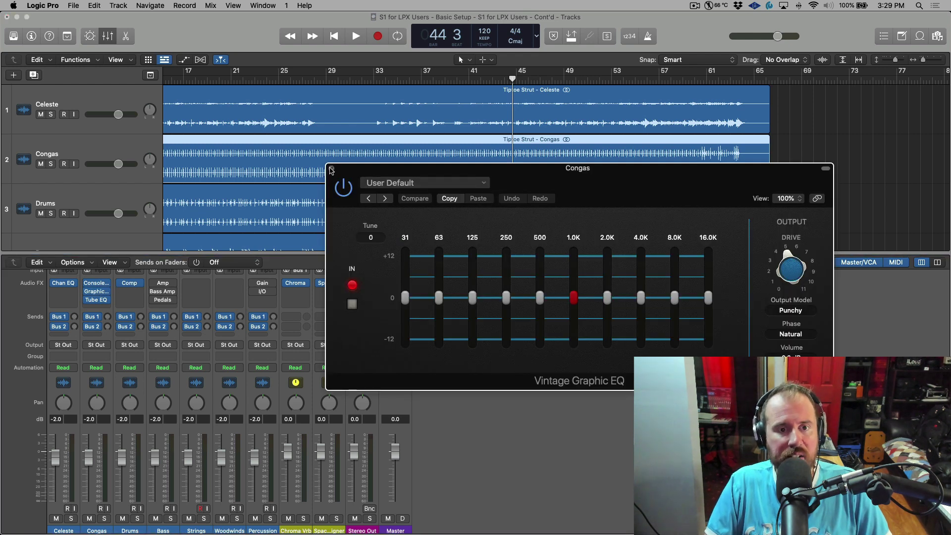
pyautogui.click(332, 170)
pyautogui.click(100, 300)
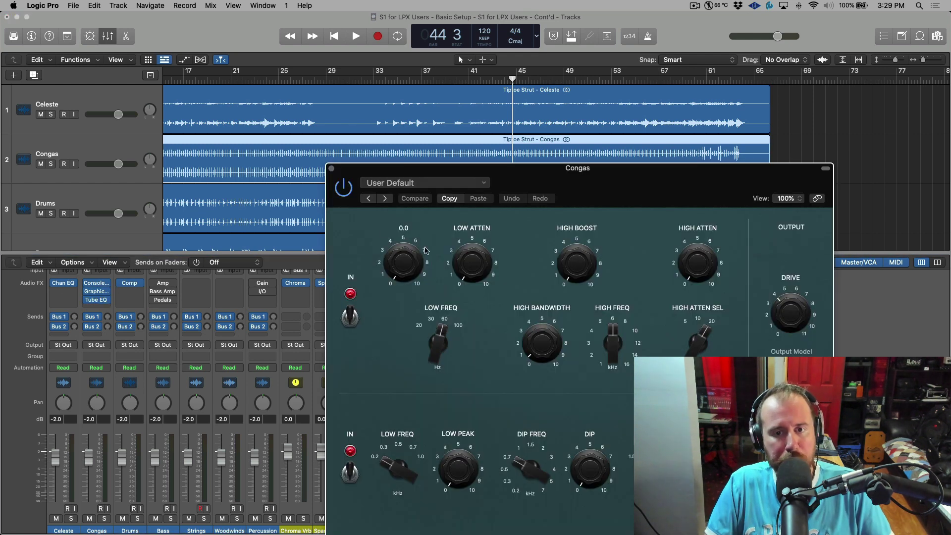
pyautogui.moveTo(519, 173); pyautogui.dragTo(411, 103)
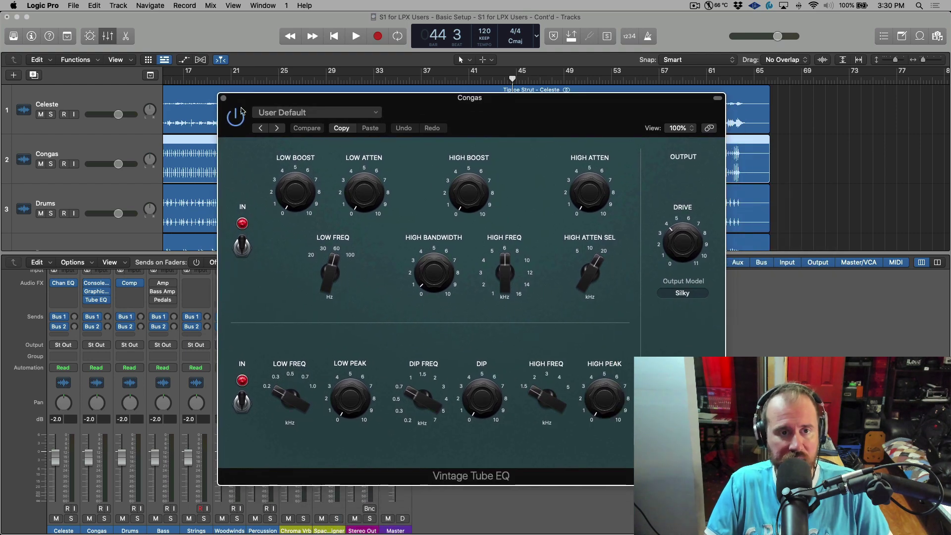
pyautogui.click(223, 98)
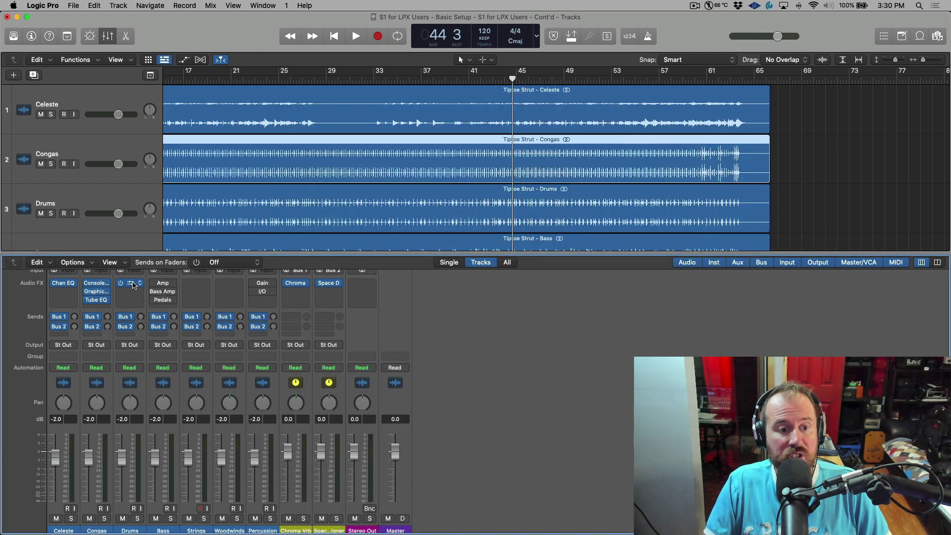
# Cycle the Drums compressor through its models from Studio VCA to Vintage Opto, close it, and view the Congas Vintage Console EQ again
pyautogui.click(129, 283)
pyautogui.moveTo(583, 165); pyautogui.dragTo(490, 102)
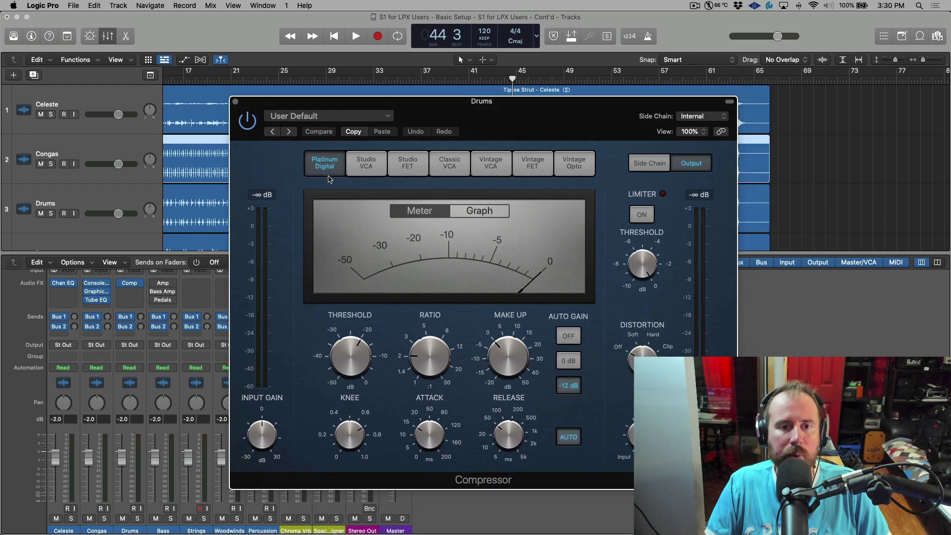
pyautogui.click(361, 167)
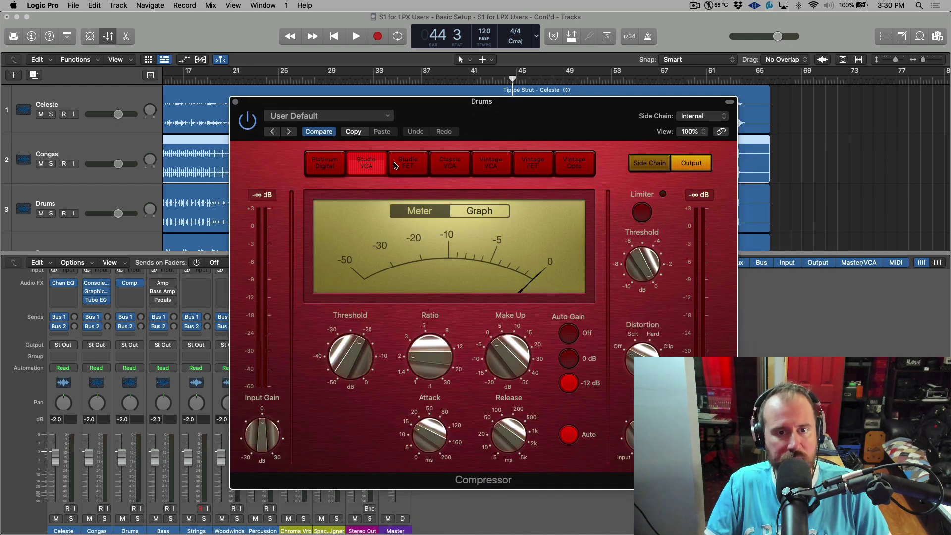
pyautogui.click(409, 166)
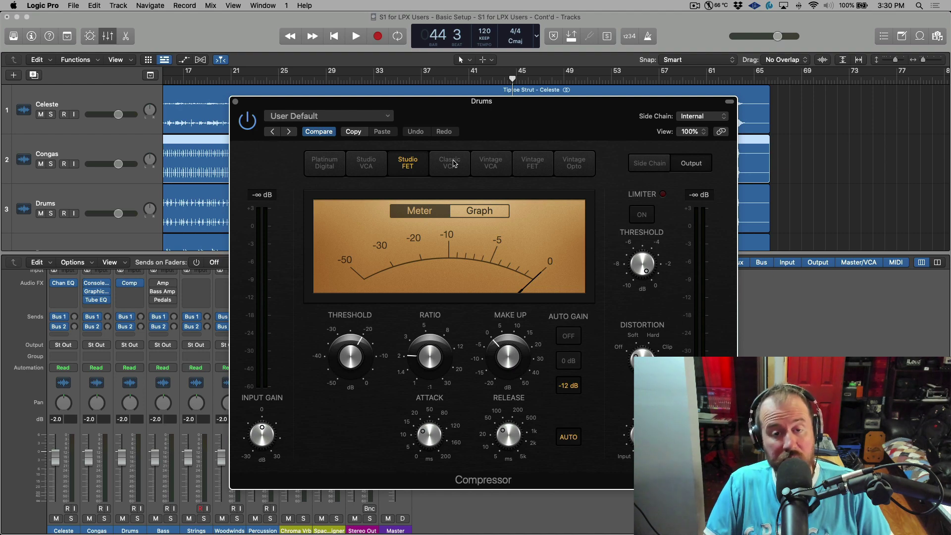
pyautogui.click(453, 171)
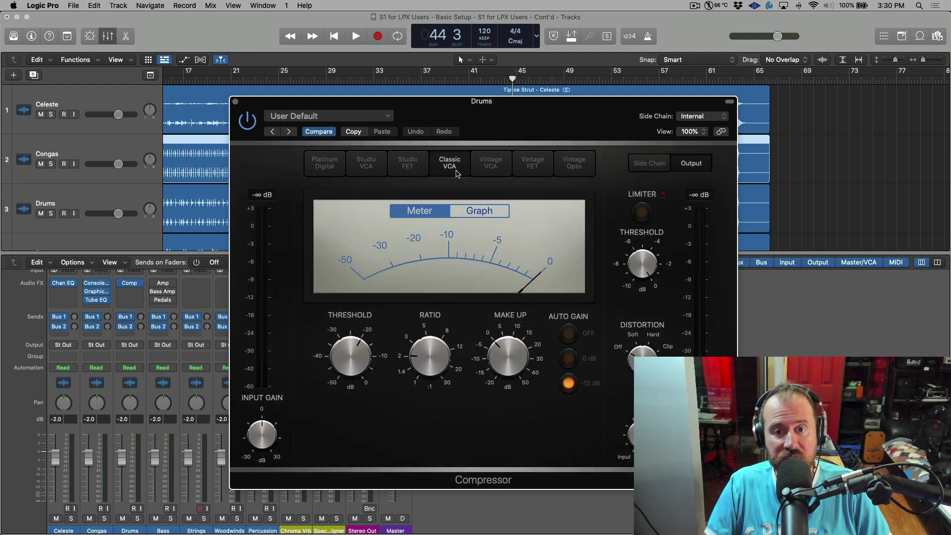
pyautogui.click(495, 169)
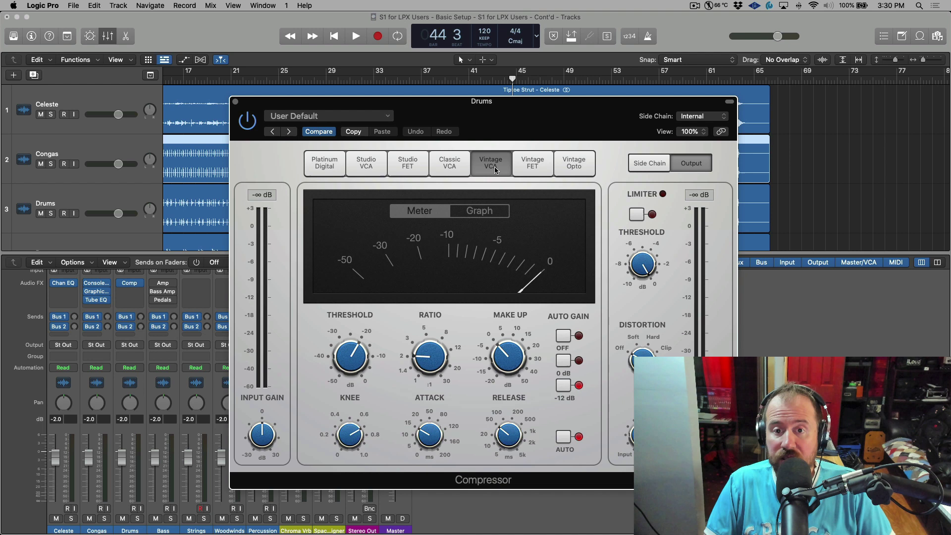
pyautogui.click(544, 164)
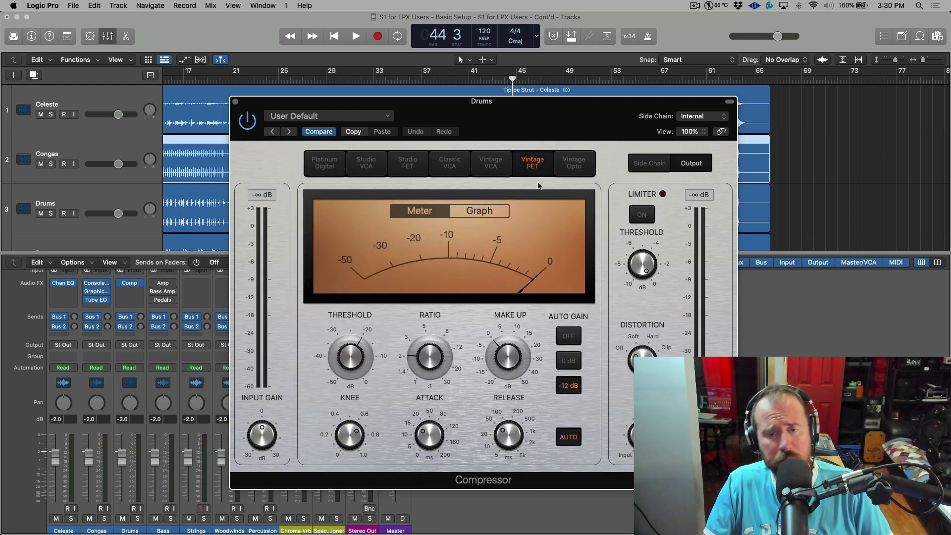
pyautogui.click(576, 169)
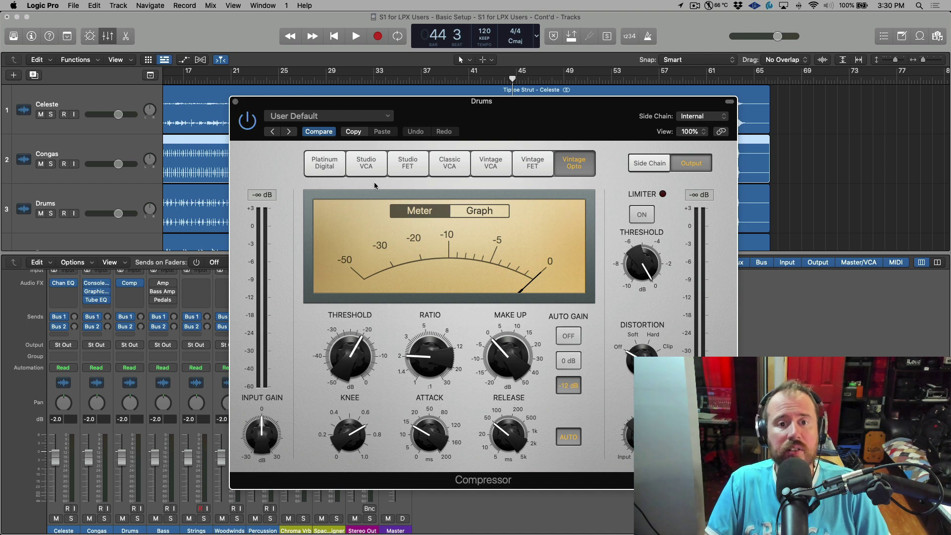
pyautogui.click(235, 102)
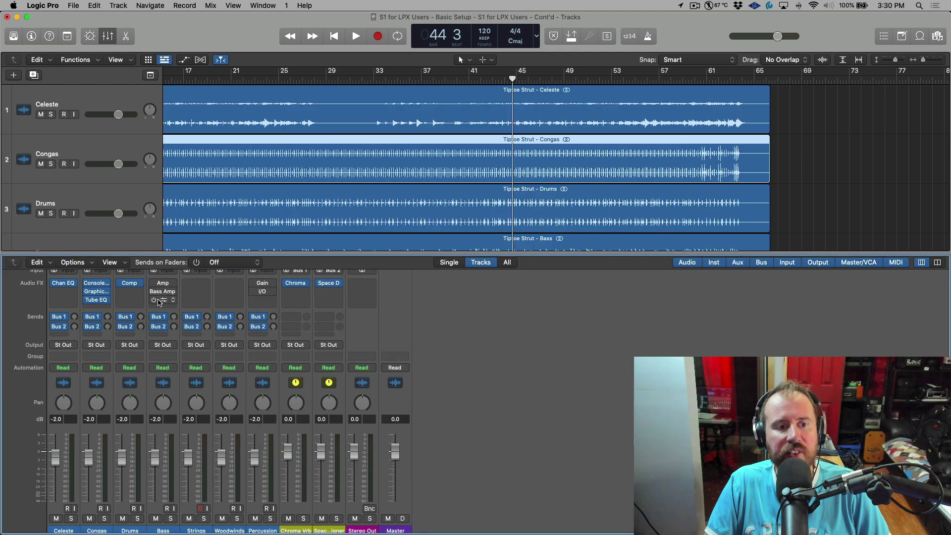
pyautogui.click(94, 285)
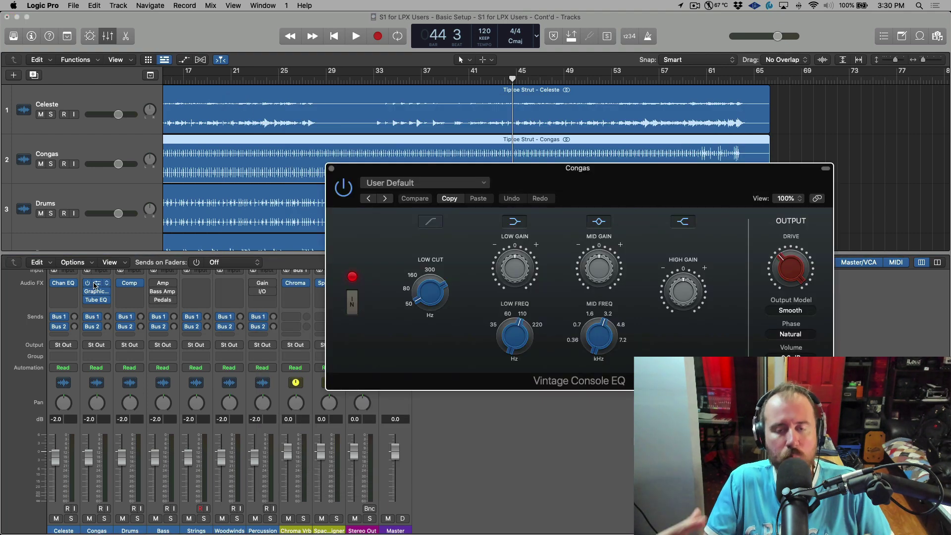
pyautogui.click(332, 169)
# Switch to Studio One, insert Fat Channel on the Congas channel, and move its window clear of the channel inspector
pyautogui.press('super+Tab')
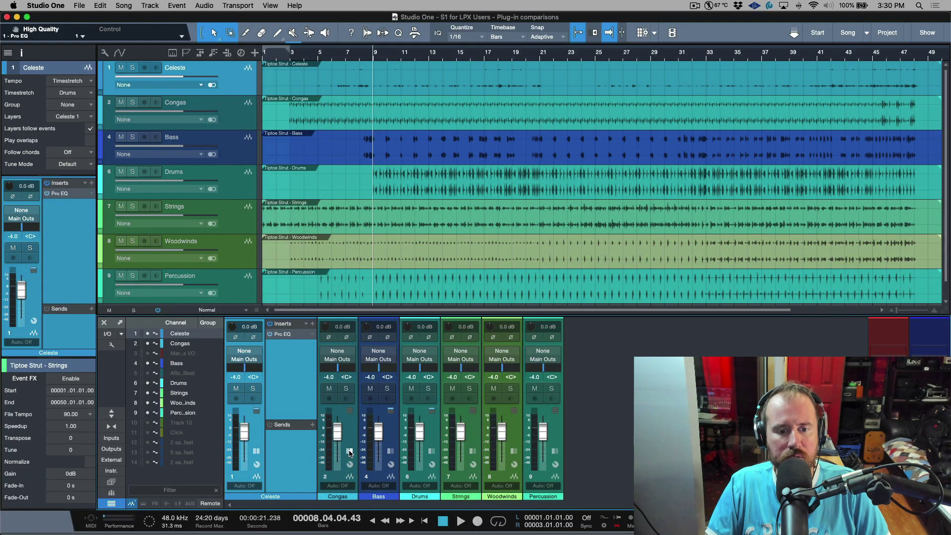
pyautogui.click(354, 431)
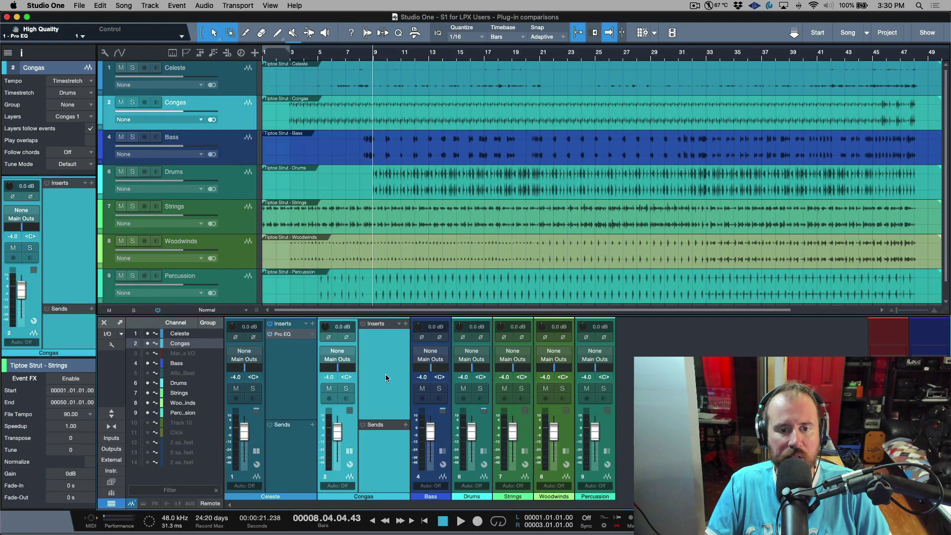
pyautogui.click(404, 325)
pyautogui.write('fat')
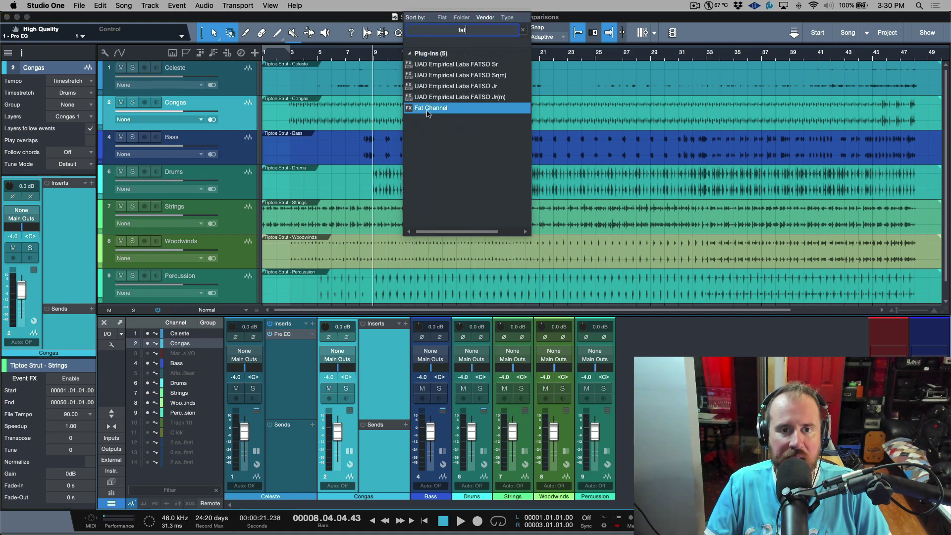
pyautogui.click(428, 110)
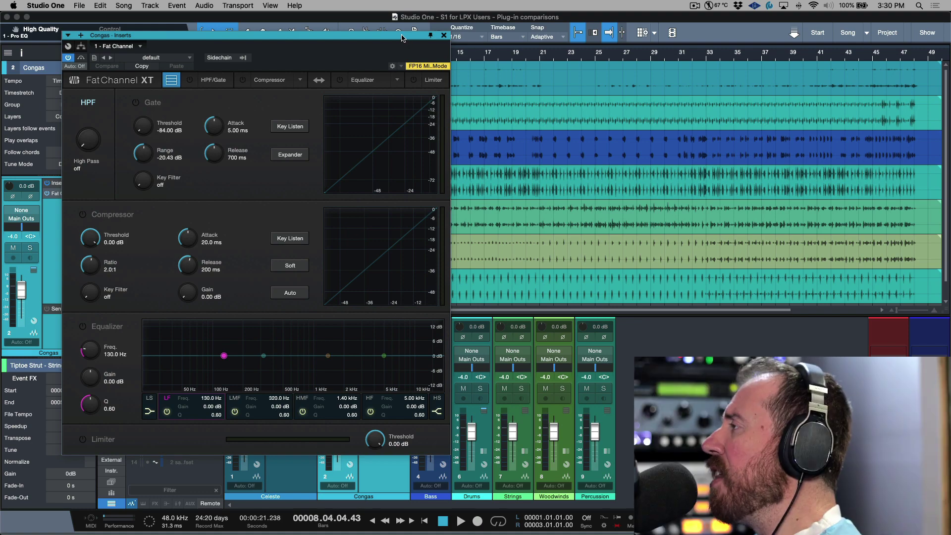
pyautogui.moveTo(402, 38); pyautogui.dragTo(585, 49)
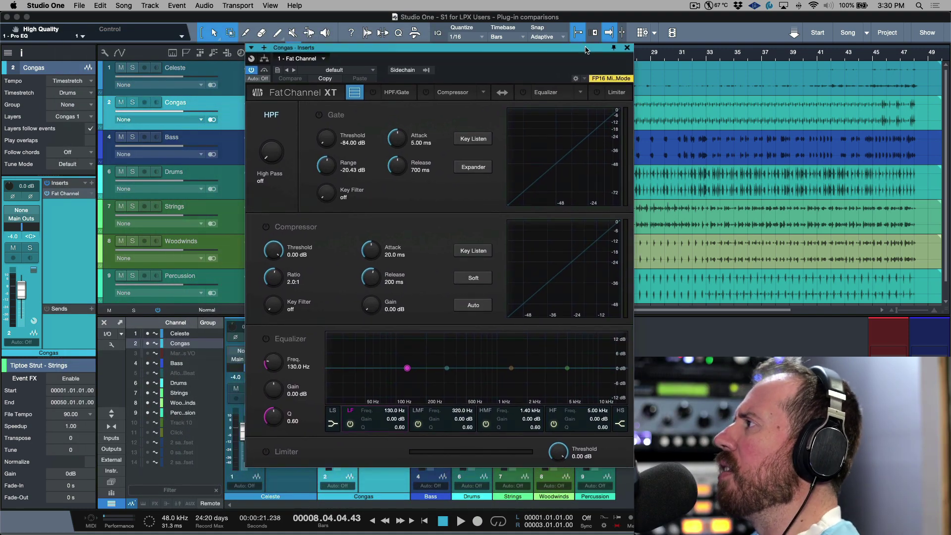
# Try the Fat Channel's Standard and Tube compressor models, select FET, and turn the compressor on
pyautogui.click(483, 93)
pyautogui.click(397, 129)
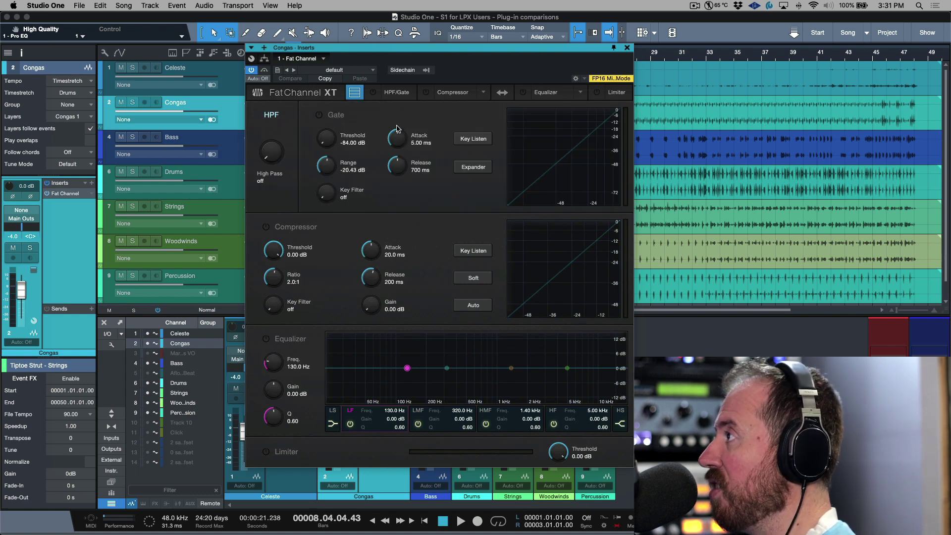
pyautogui.click(484, 93)
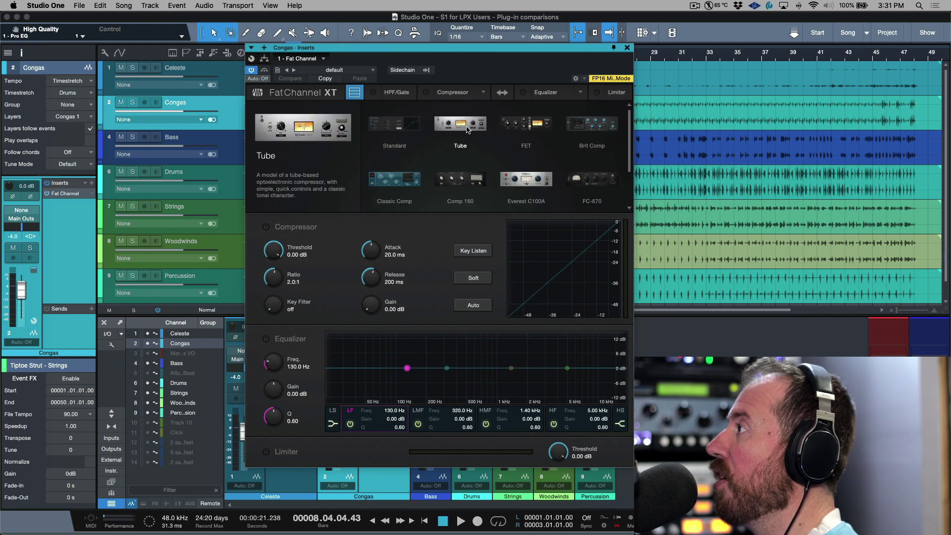
pyautogui.click(466, 129)
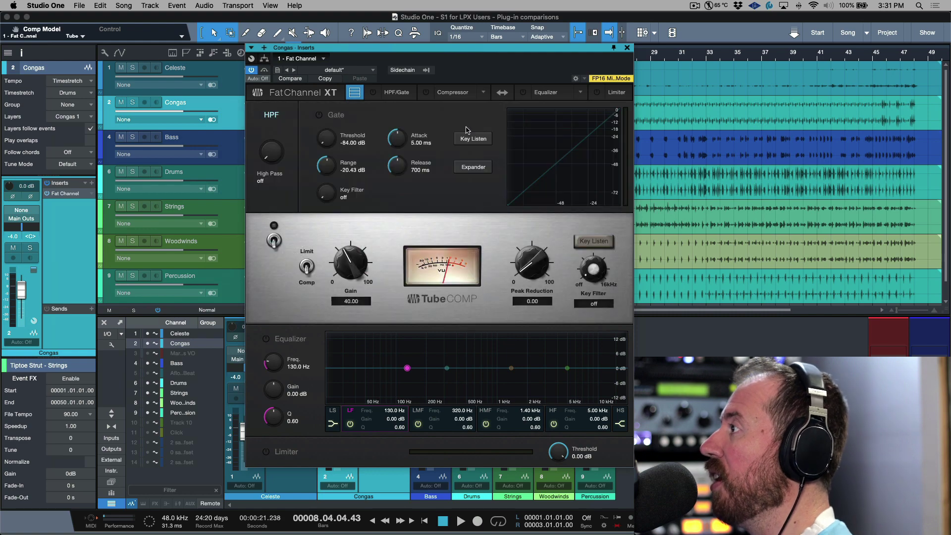
pyautogui.click(484, 94)
pyautogui.click(521, 126)
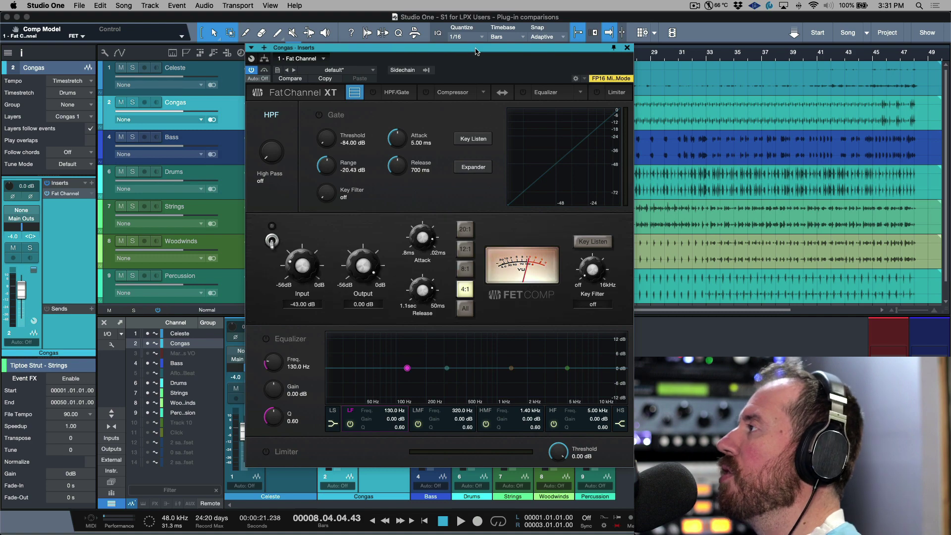
pyautogui.click(426, 92)
# Change the Fat Channel's compressor model to Brit Comp, Classic Comp and Comp 160 in turn
pyautogui.click(486, 94)
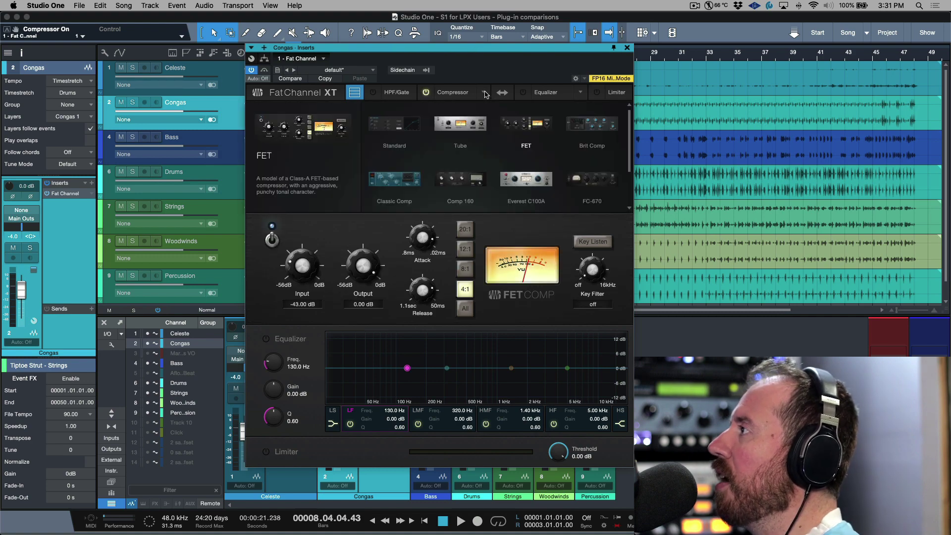
pyautogui.click(610, 126)
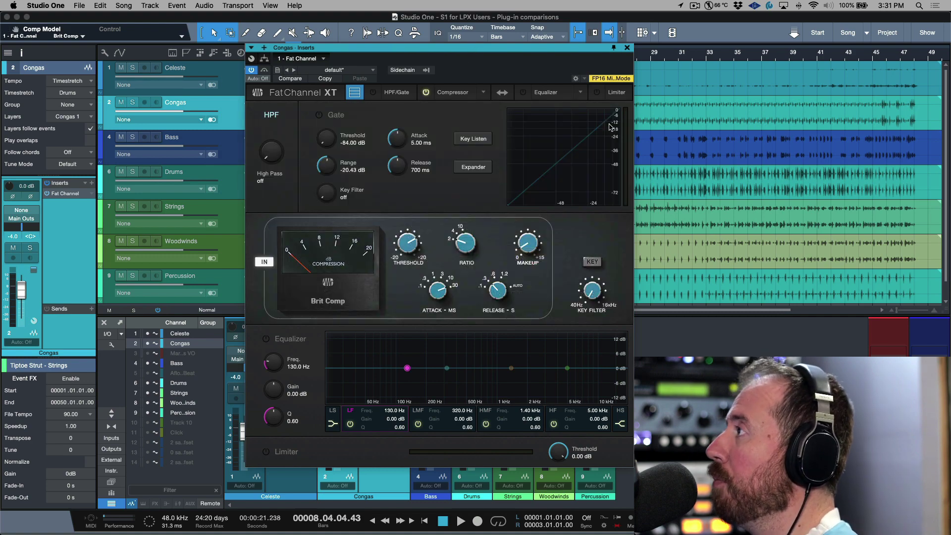
pyautogui.click(486, 94)
pyautogui.click(404, 179)
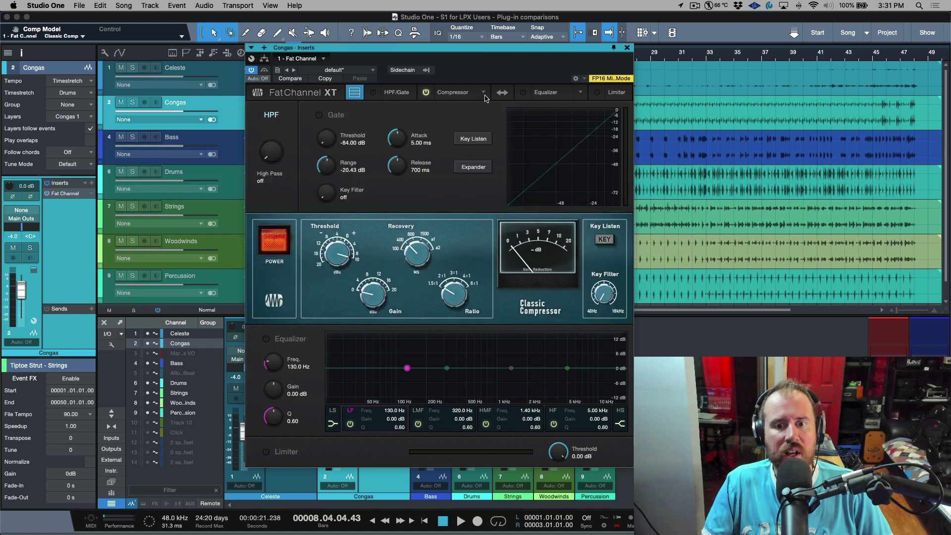
pyautogui.click(485, 94)
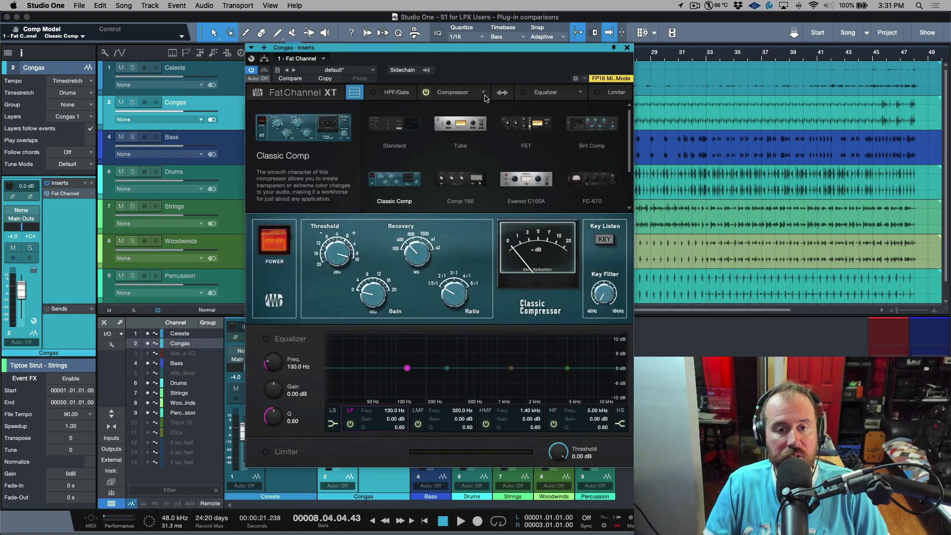
pyautogui.click(461, 178)
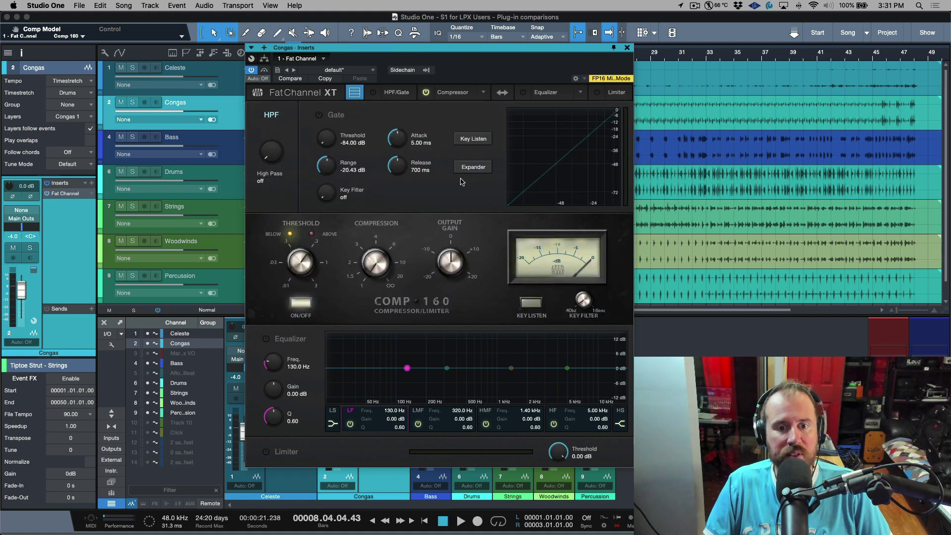
# Change the Fat Channel's compressor model to Everest C100A, FC-670 and RC500 Comp in turn
pyautogui.click(484, 94)
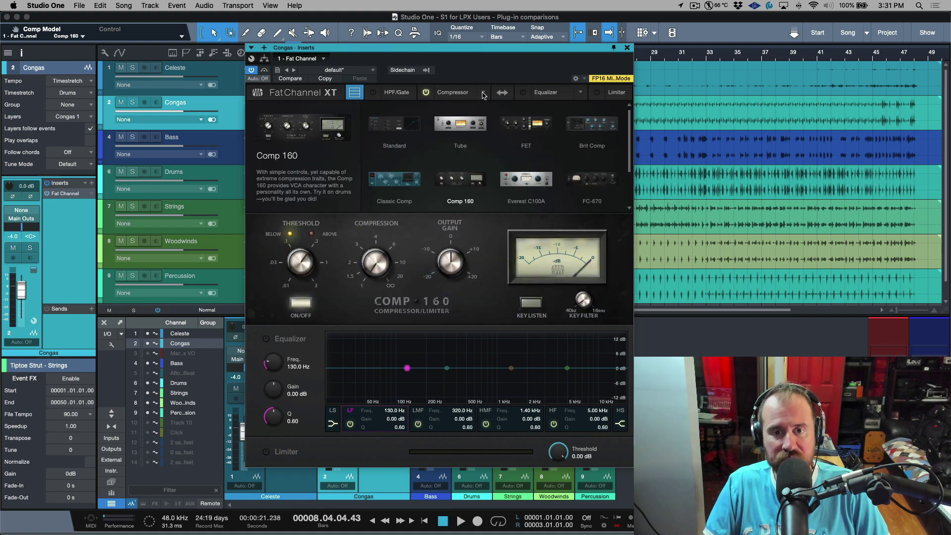
pyautogui.click(515, 177)
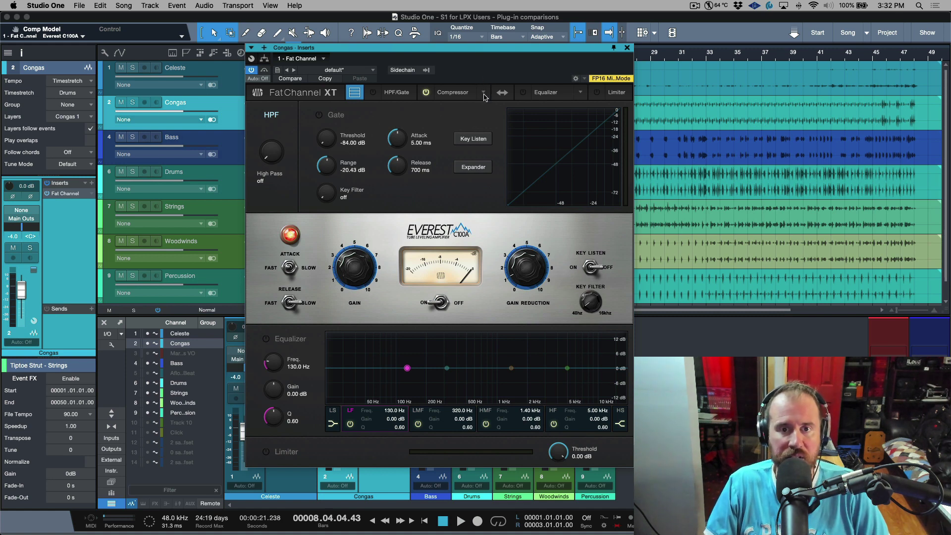
pyautogui.click(483, 94)
pyautogui.click(584, 180)
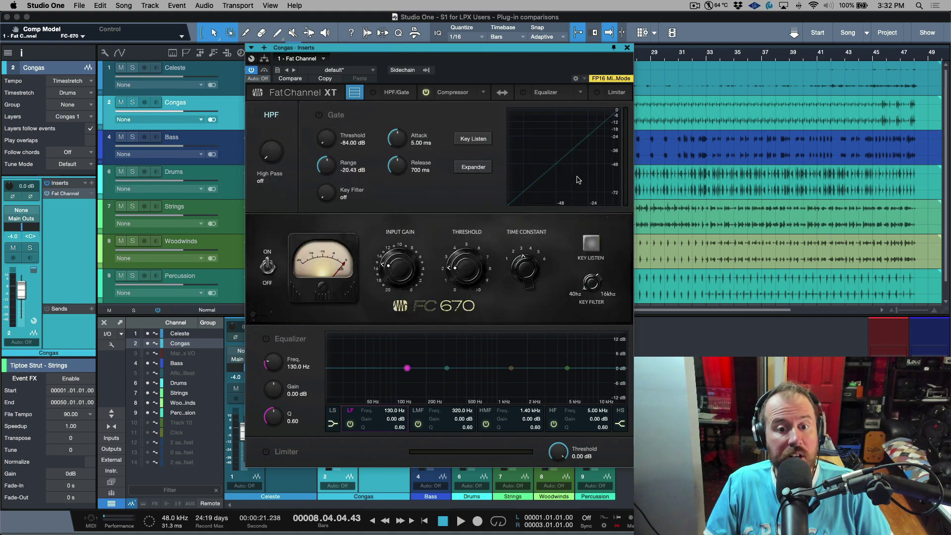
pyautogui.click(484, 94)
pyautogui.scroll(-2, 502, 196)
pyautogui.click(411, 184)
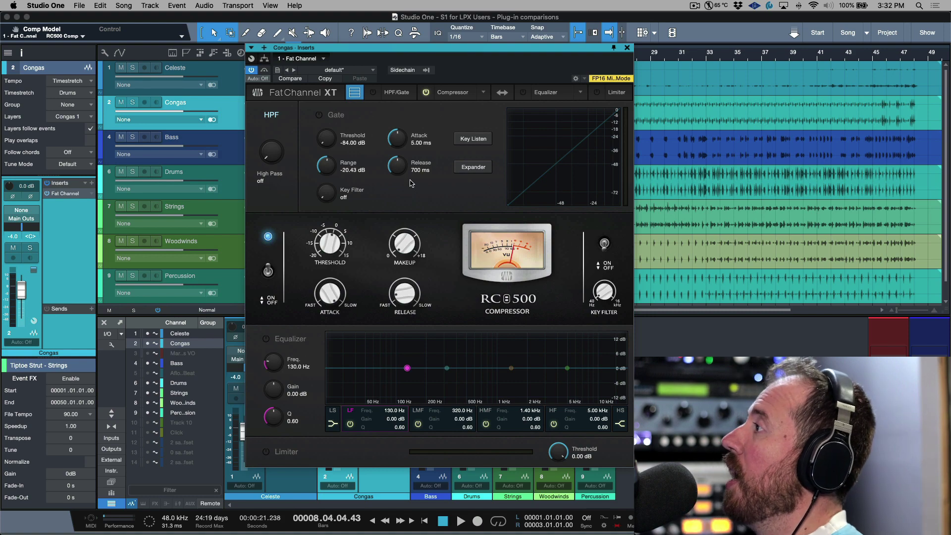
# Try The Tube CB compressor model in the Fat Channel, and set the model to VT1 Comp
pyautogui.click(483, 94)
pyautogui.click(458, 176)
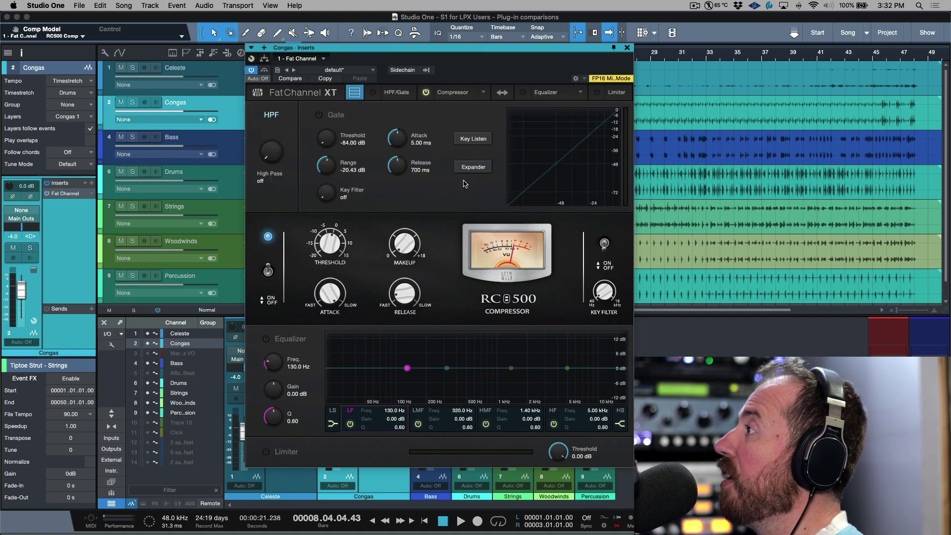
pyautogui.click(482, 93)
pyautogui.click(522, 186)
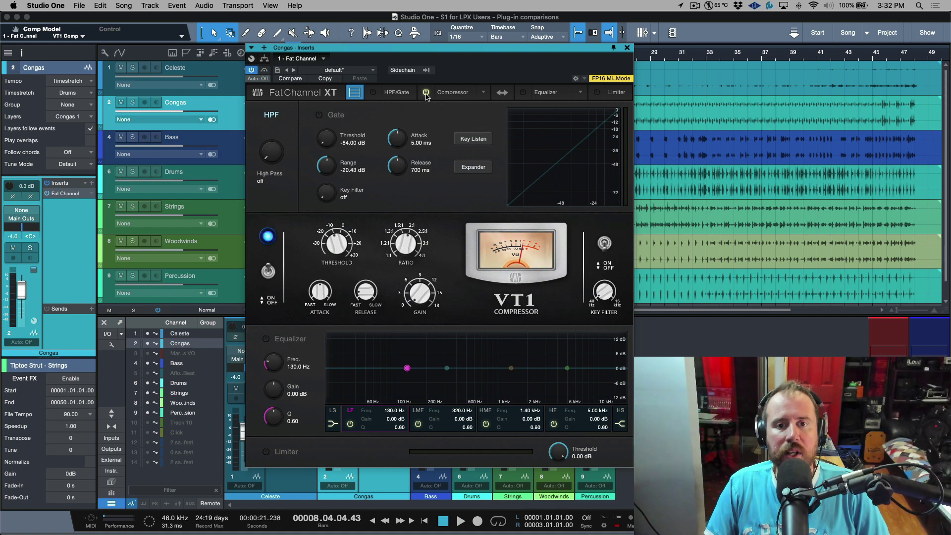
# View the Fat Channel's Equalizer, Limiter, Compressor and HPF/Gate sections individually, and return to showing all sections together
pyautogui.click(355, 93)
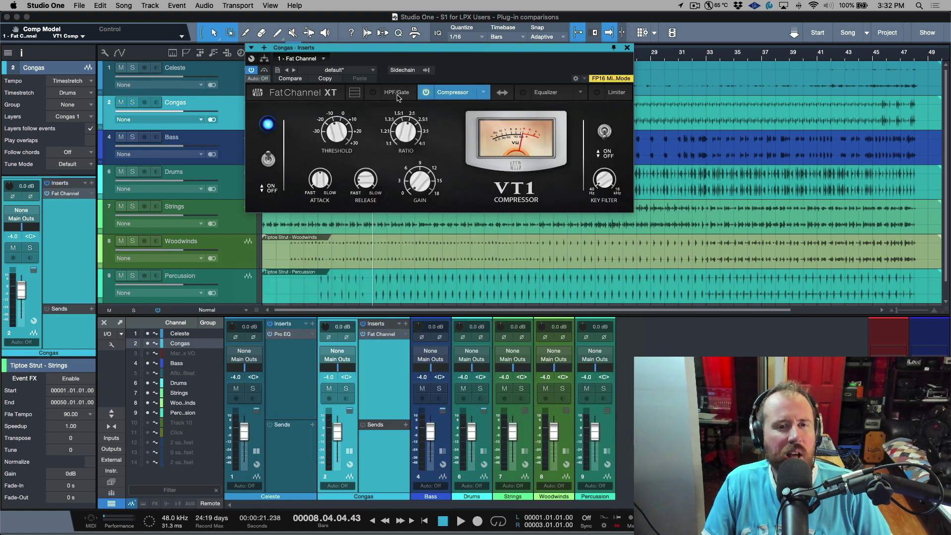
pyautogui.click(547, 94)
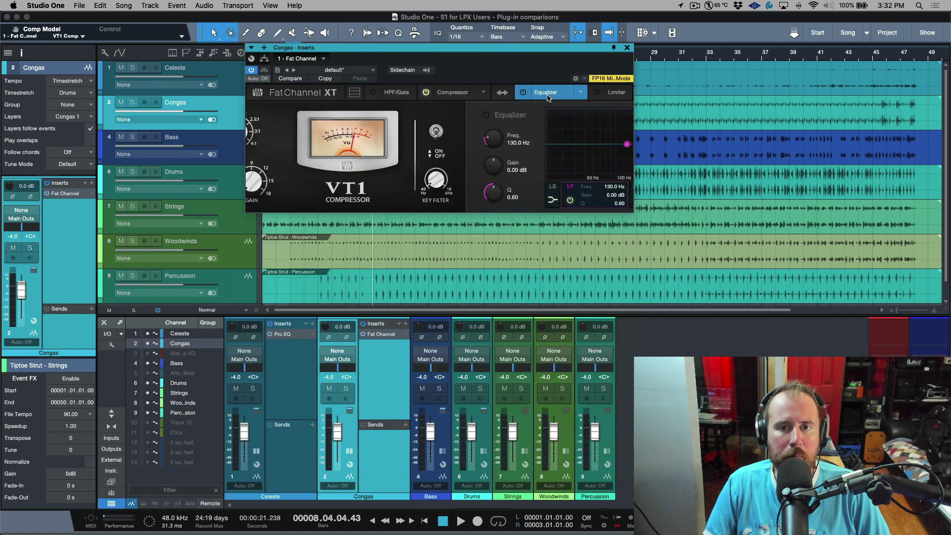
pyautogui.click(616, 94)
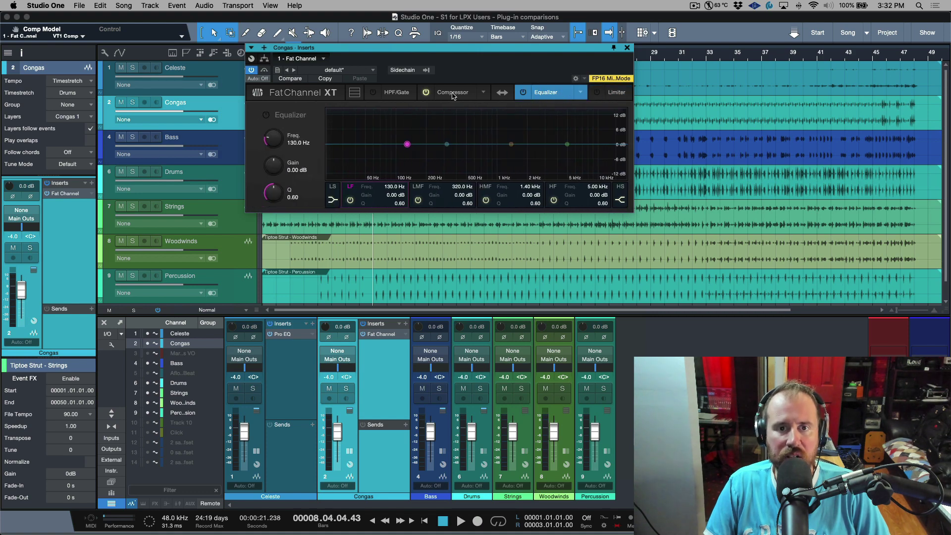
pyautogui.click(453, 93)
pyautogui.click(398, 94)
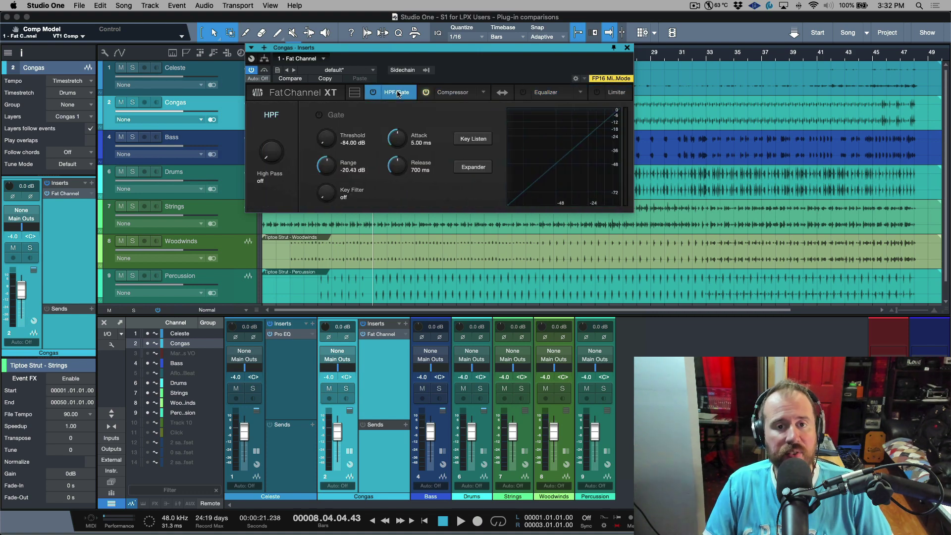
pyautogui.click(352, 94)
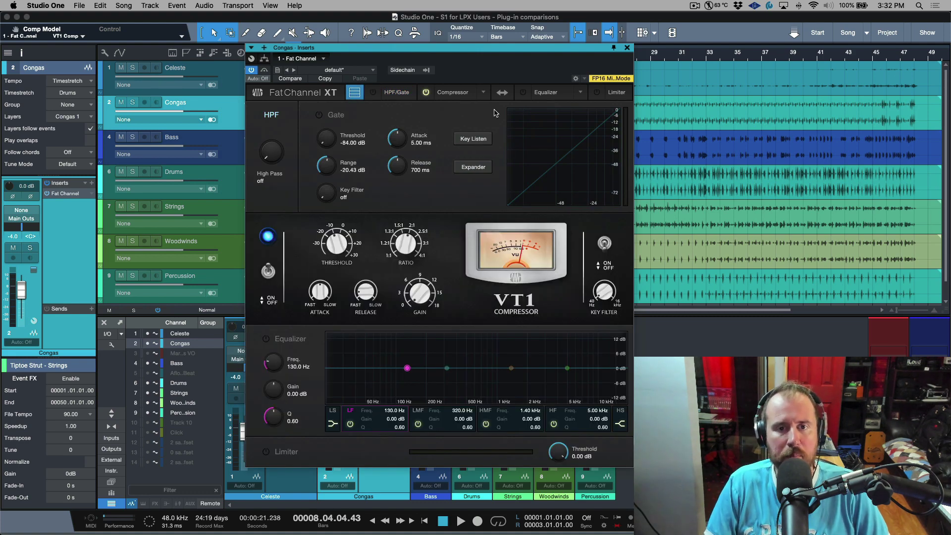
# Set the Fat Channel's compressor model to Everest C100A and enable the equalizer with its Standard model
pyautogui.click(482, 93)
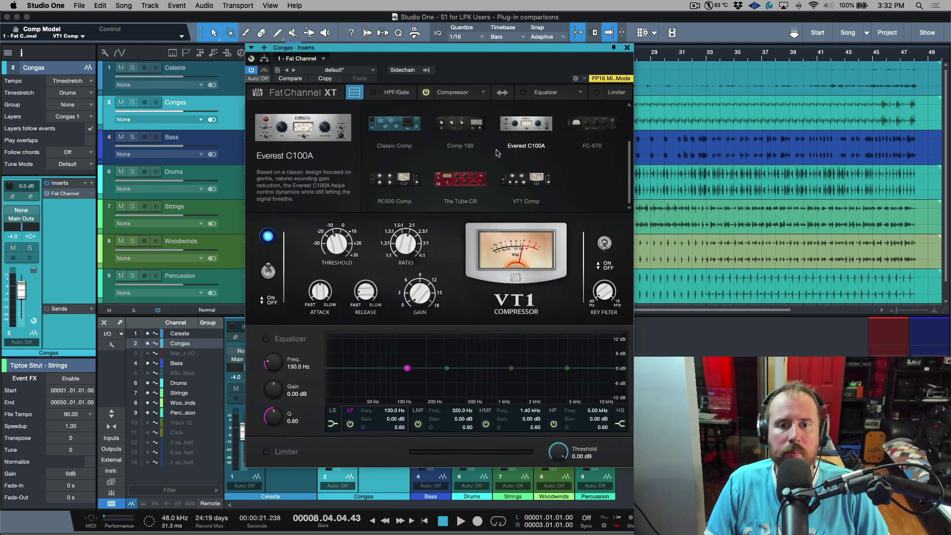
pyautogui.click(525, 126)
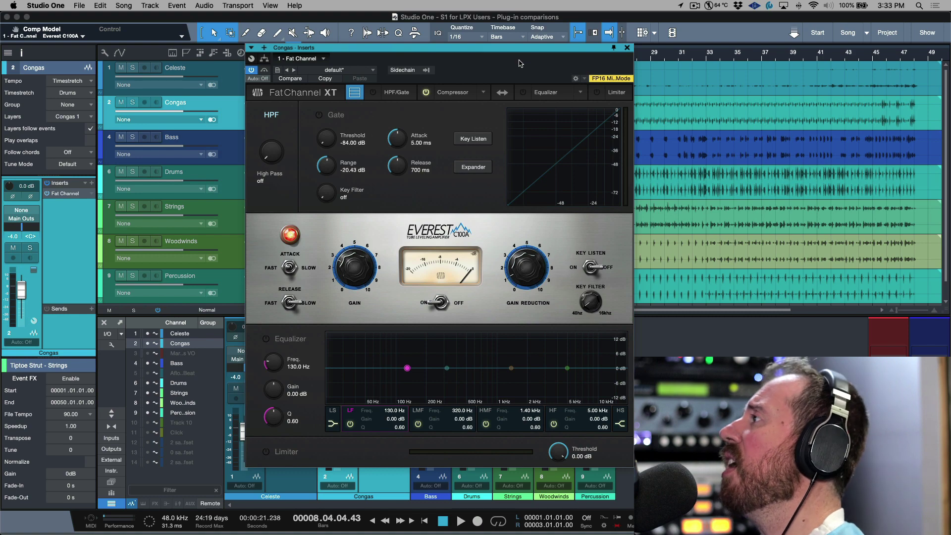
pyautogui.click(523, 92)
pyautogui.click(581, 93)
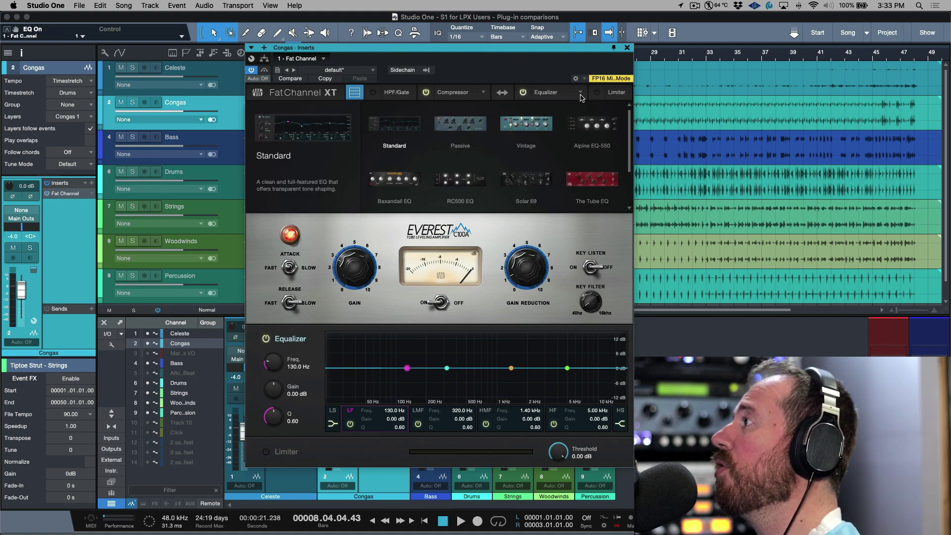
pyautogui.click(409, 129)
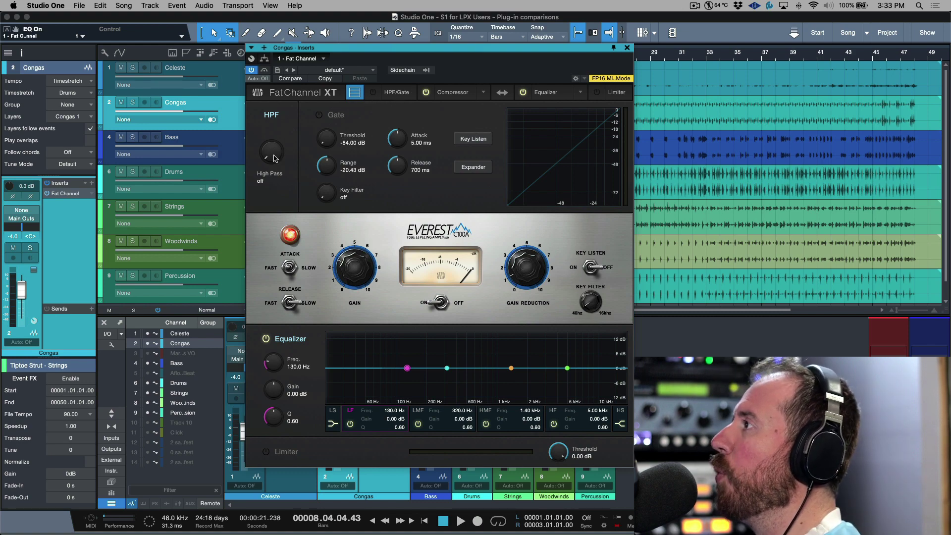
# Set the Fat Channel's high-pass filter to 149 Hz, and briefly switch on the gate to try its Expander option
pyautogui.moveTo(276, 159)
pyautogui.mouseDown()
pyautogui.moveTo(282, 135)
pyautogui.moveTo(279, 173)
pyautogui.moveTo(271, 143)
pyautogui.mouseUp()
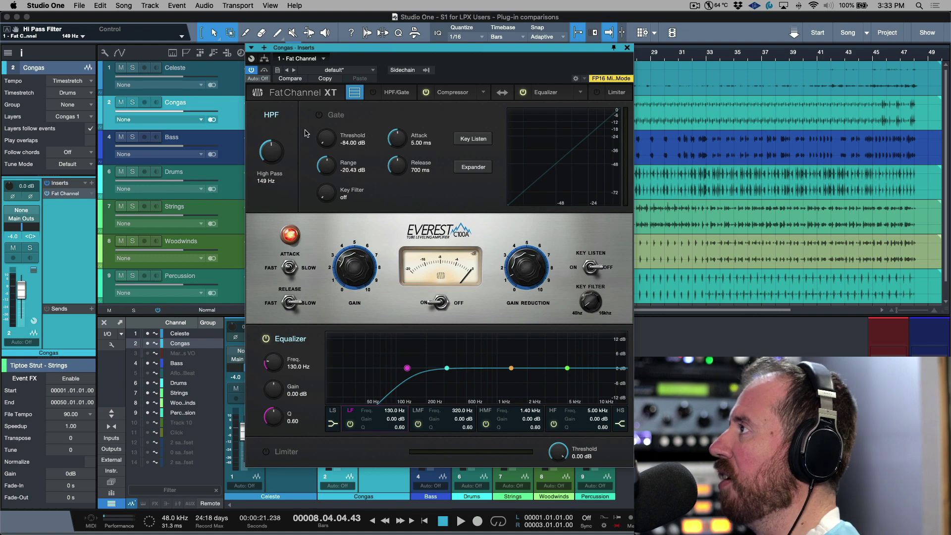
pyautogui.click(319, 115)
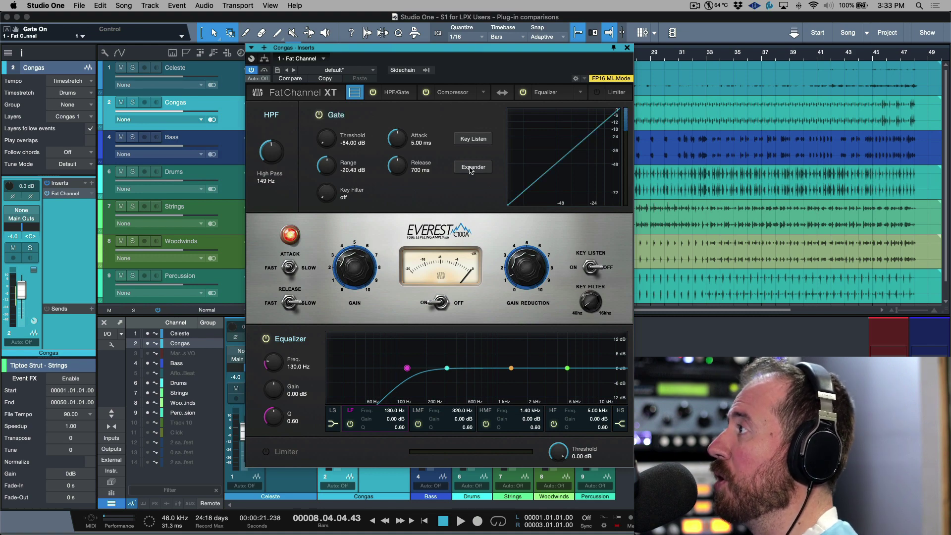
pyautogui.click(471, 168)
pyautogui.click(472, 169)
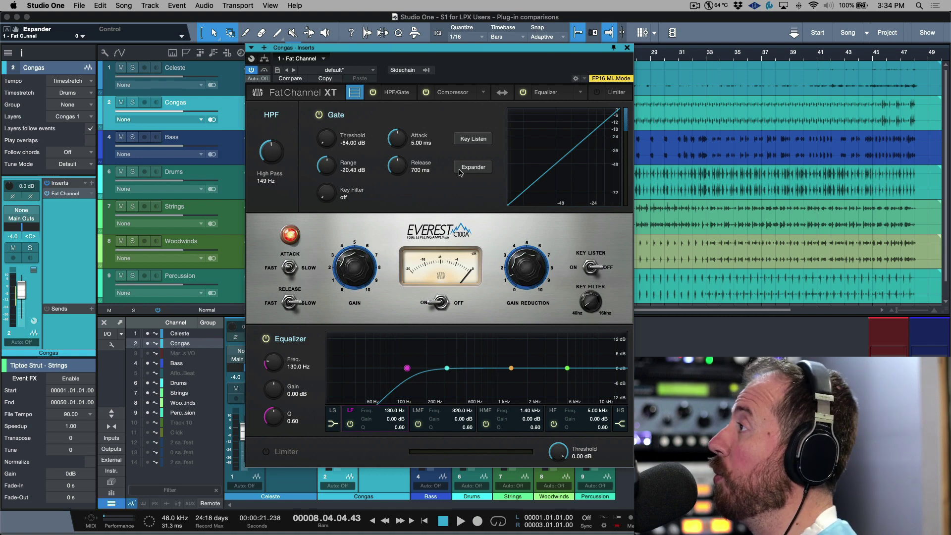
pyautogui.click(319, 116)
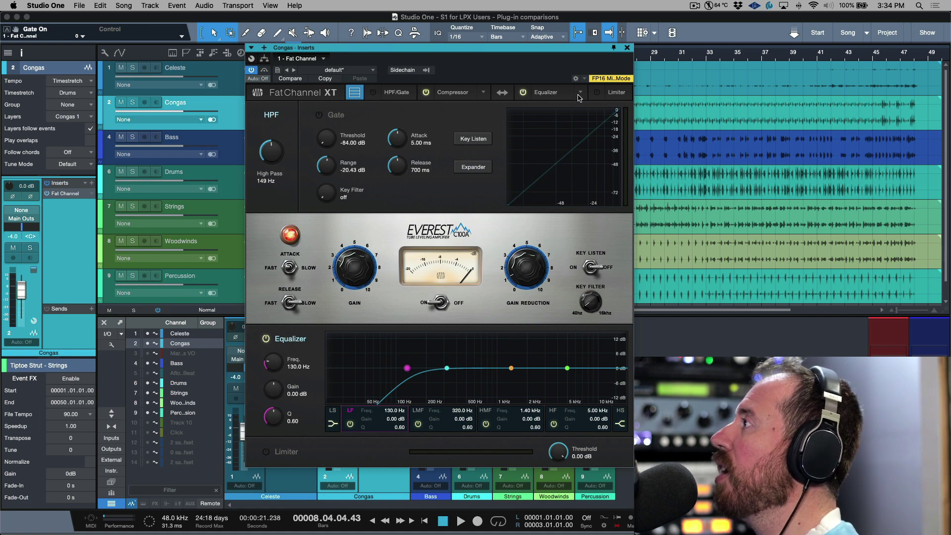
# Change the Fat Channel's equalizer model to Passive and its compressor model to Standard
pyautogui.click(580, 94)
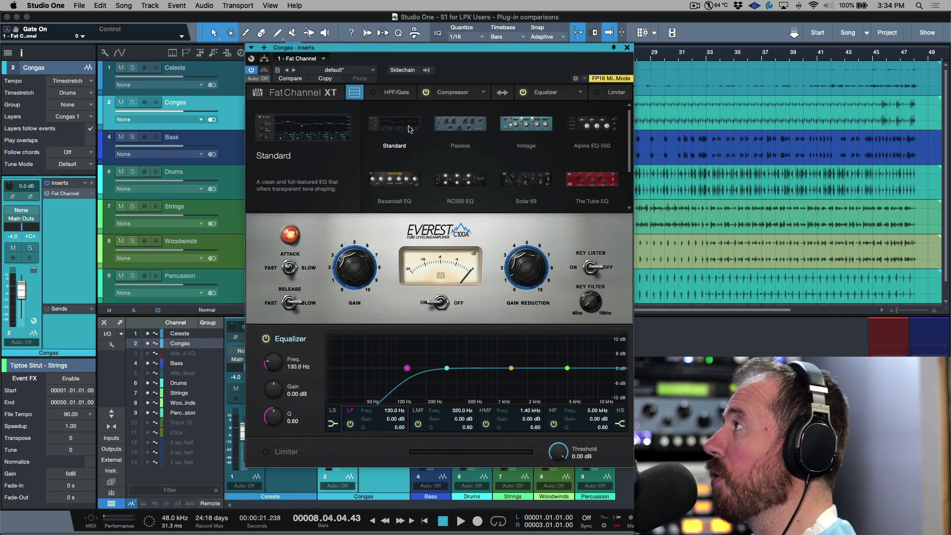
pyautogui.click(453, 126)
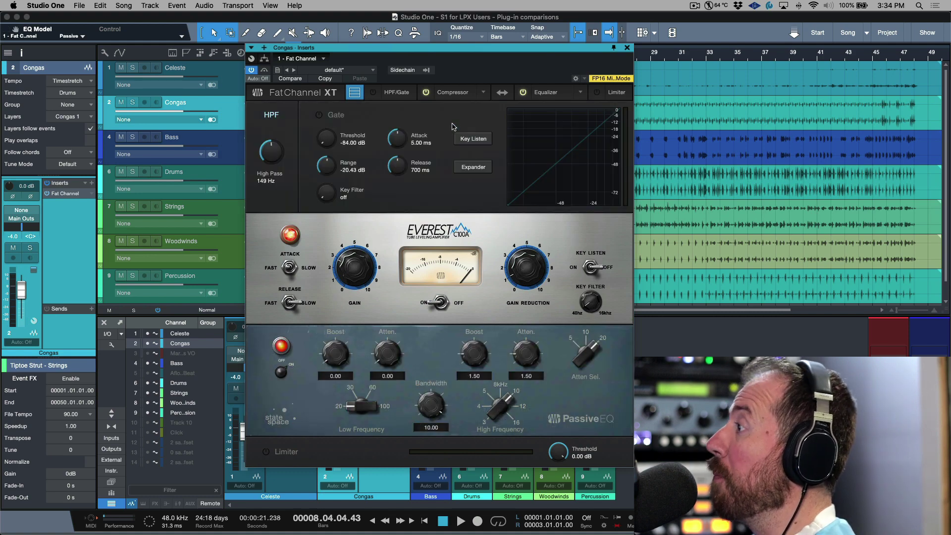
pyautogui.click(483, 93)
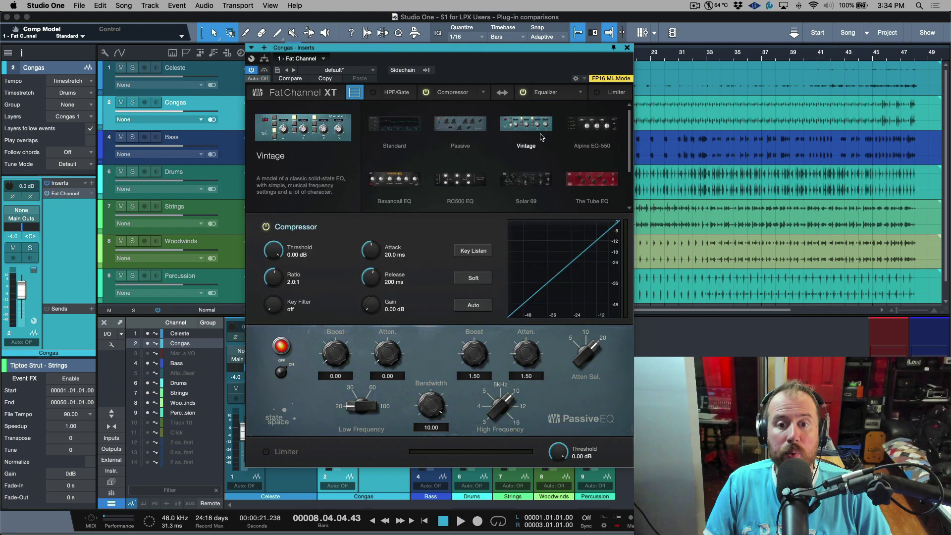
# Change the Fat Channel's equalizer model to Vintage, Alpine EQ-550 and Baxandall EQ in turn
pyautogui.click(539, 131)
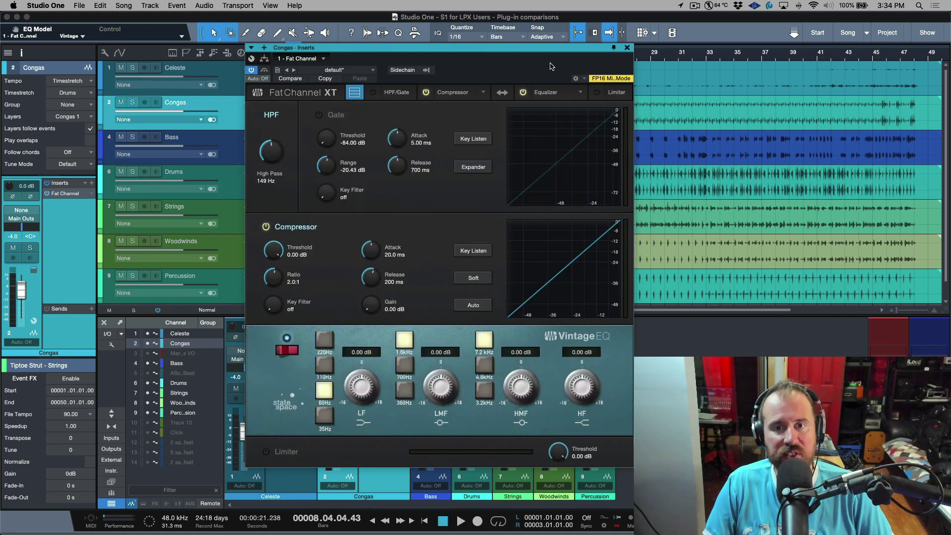
pyautogui.click(580, 93)
pyautogui.click(599, 123)
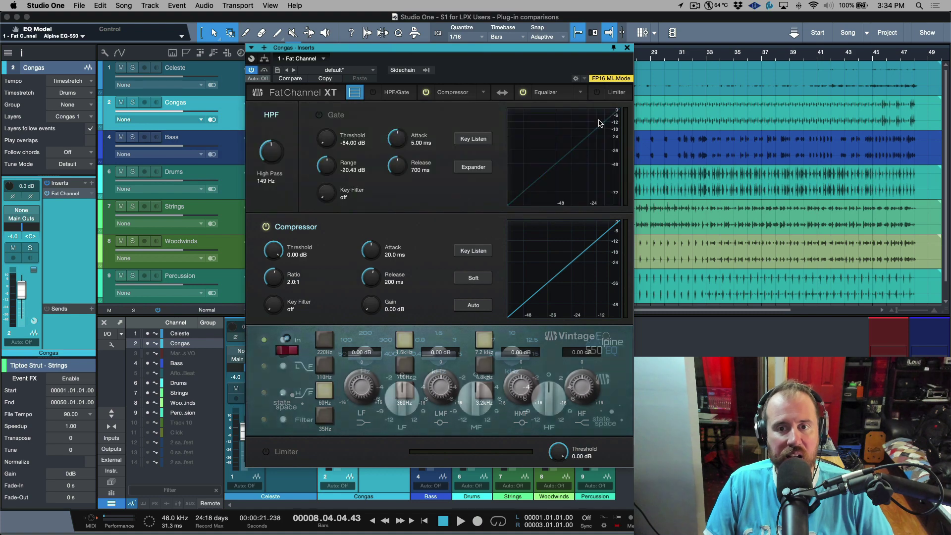
pyautogui.click(580, 96)
pyautogui.click(407, 185)
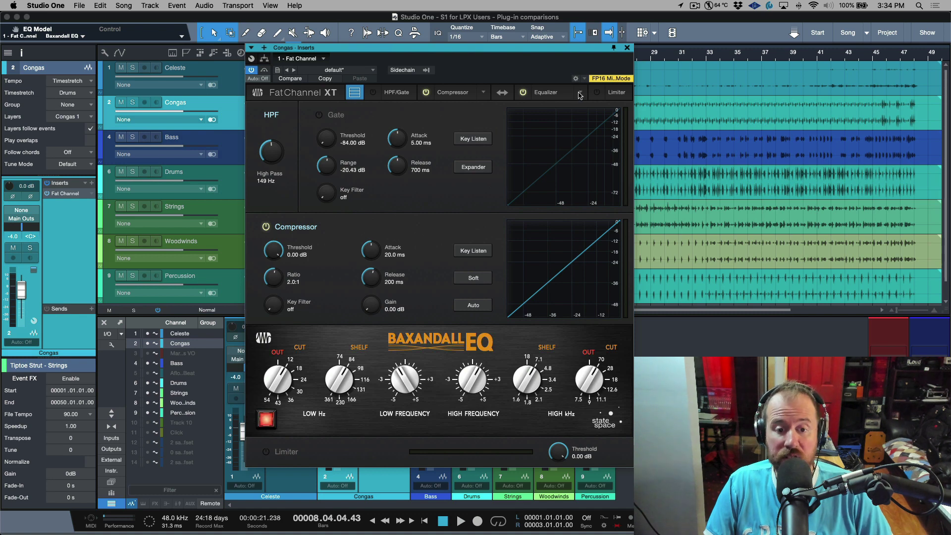
# Change the Fat Channel's equalizer model to RC500 EQ, Solar 69 and The Tube EQ in turn
pyautogui.click(580, 96)
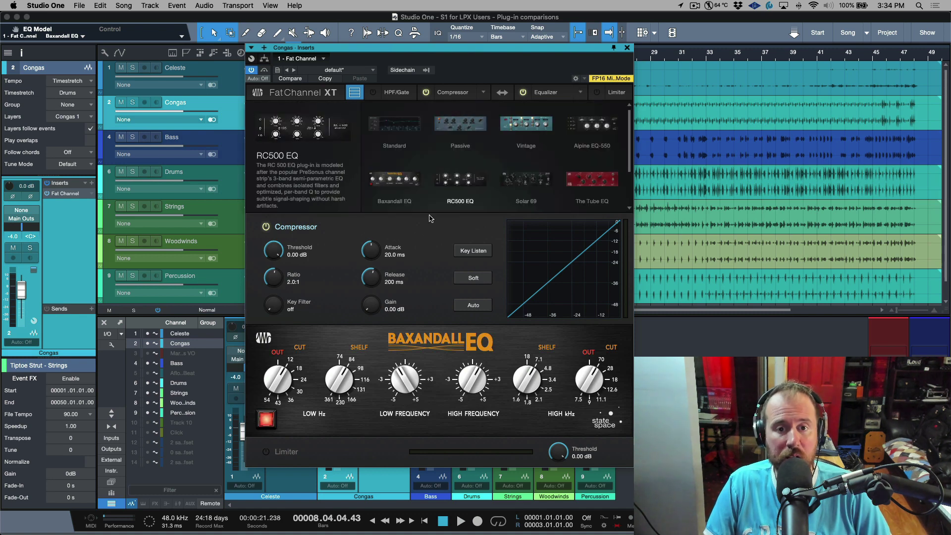
pyautogui.click(461, 182)
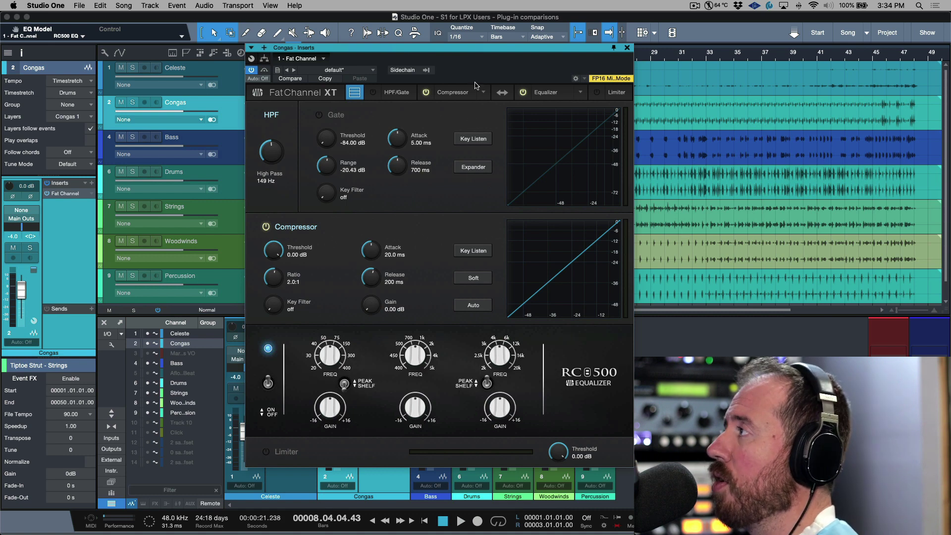
pyautogui.click(581, 92)
pyautogui.click(526, 179)
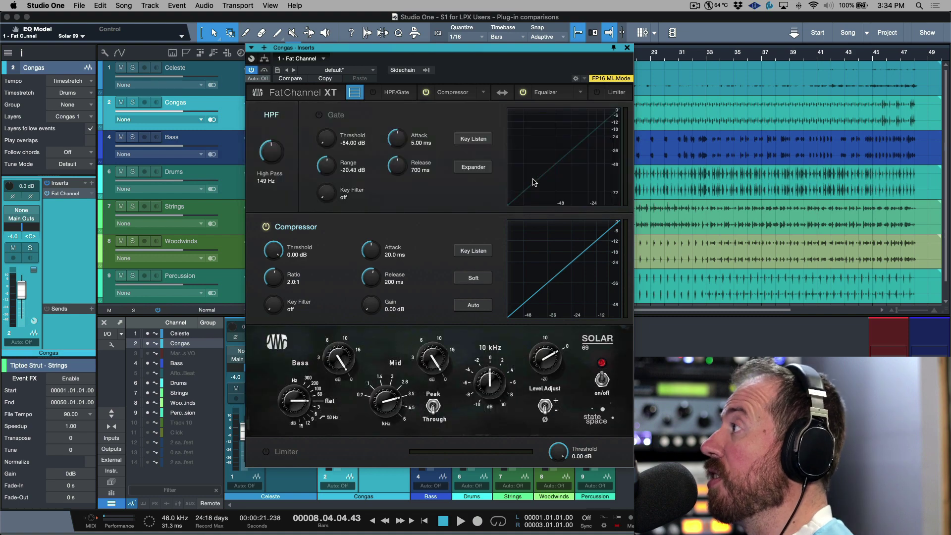
pyautogui.click(582, 93)
pyautogui.click(593, 184)
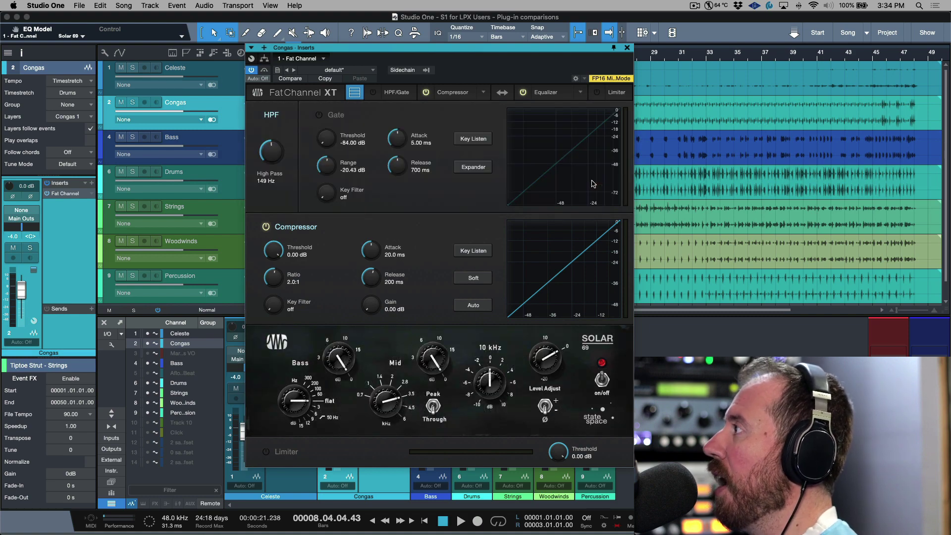
# Try the VT1 EQ model in the Fat Channel, and set the equalizer model to Vintage 3-band
pyautogui.click(581, 92)
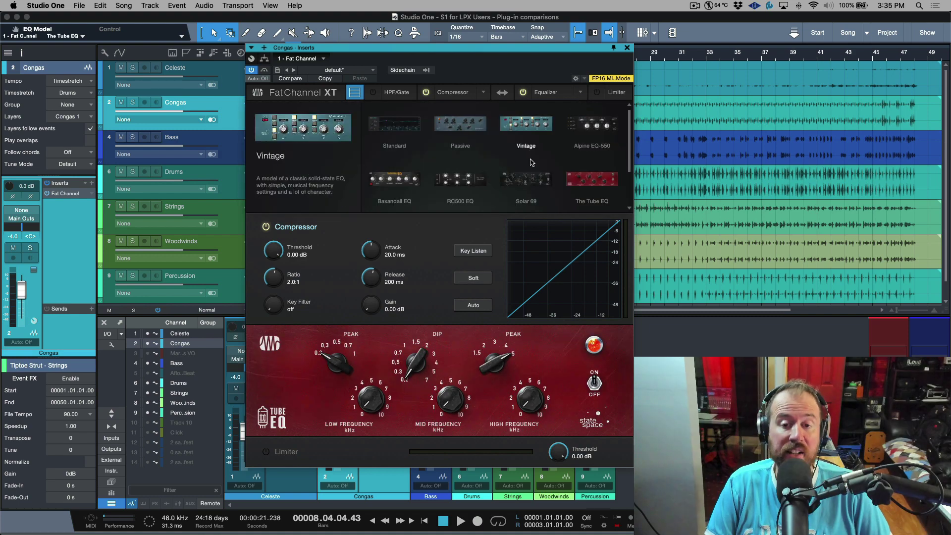
pyautogui.click(405, 183)
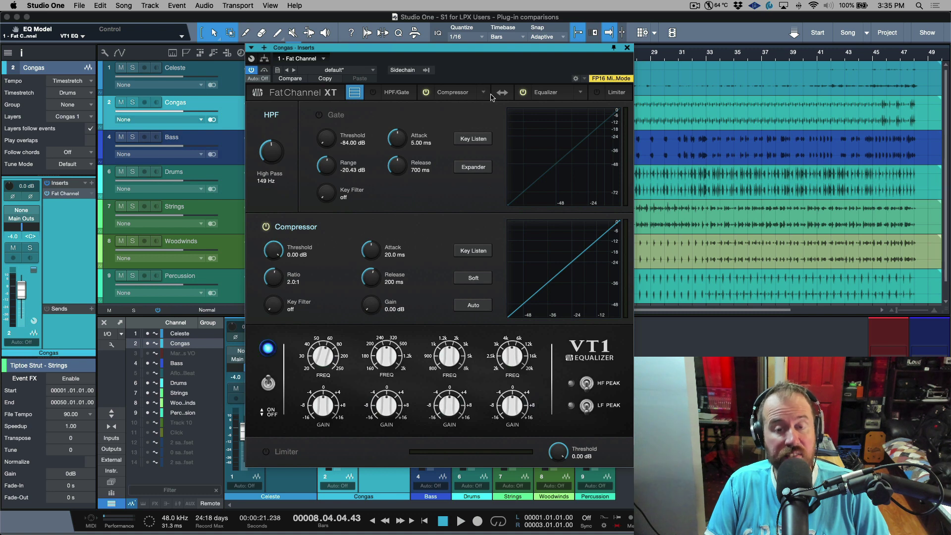
pyautogui.click(582, 94)
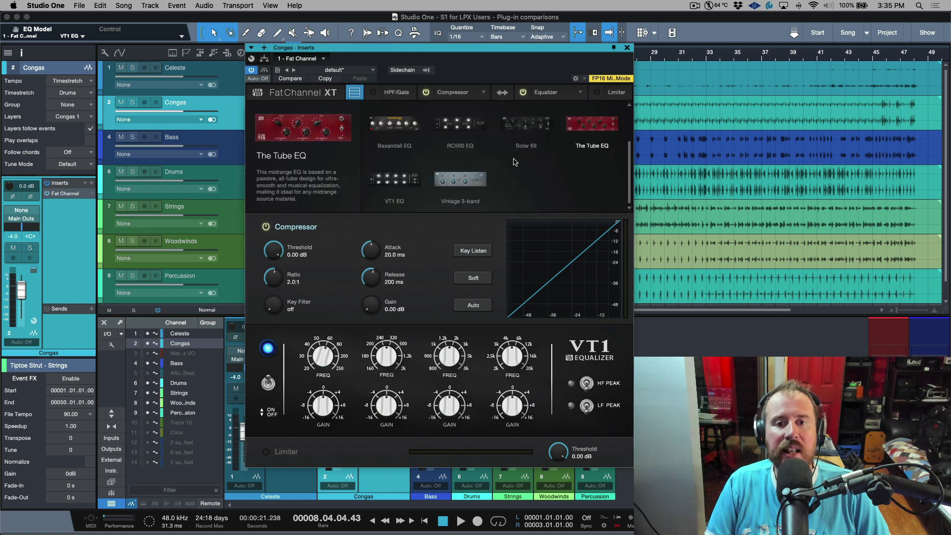
pyautogui.click(582, 94)
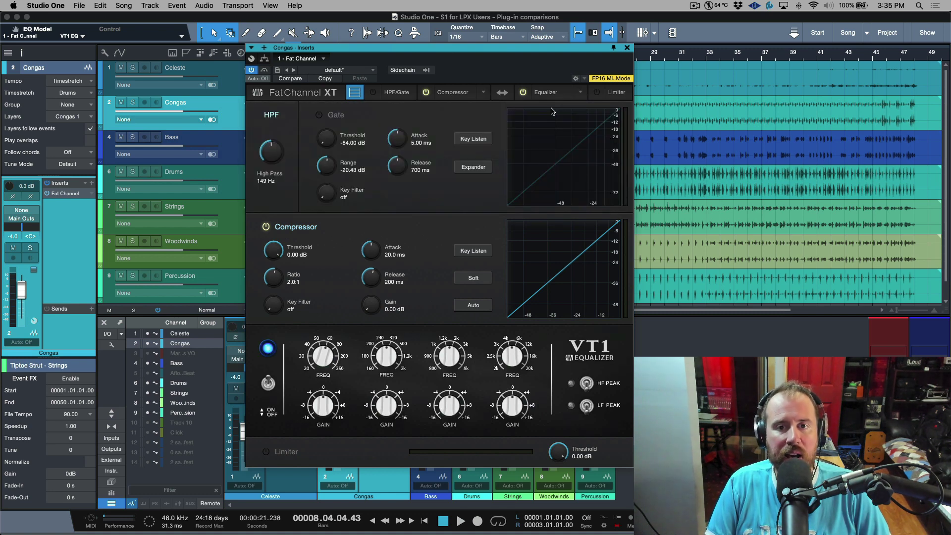
pyautogui.click(583, 94)
pyautogui.click(462, 178)
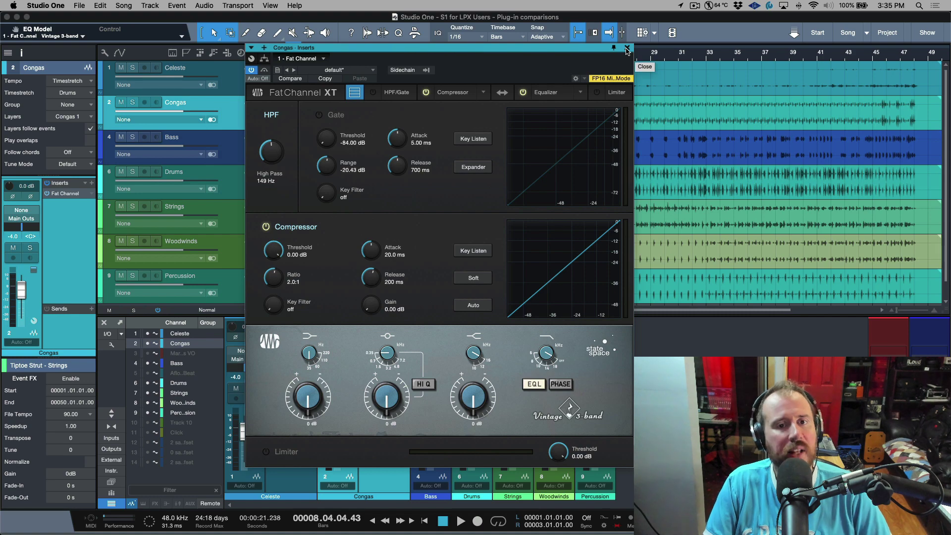
# Go through the Standard, Tube and FET compressor models in the Fat Channel, and set the FET compressor's key filter to 154 Hz
pyautogui.click(483, 93)
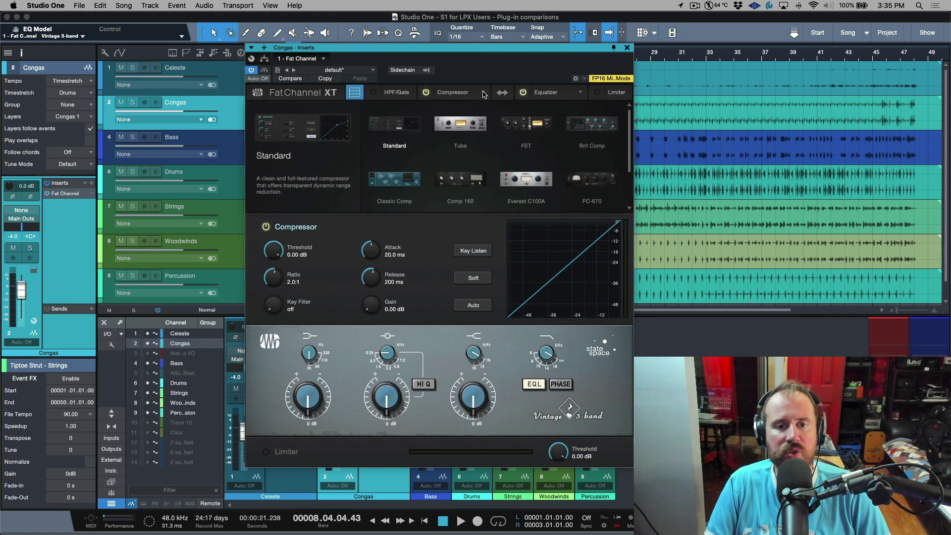
pyautogui.click(404, 127)
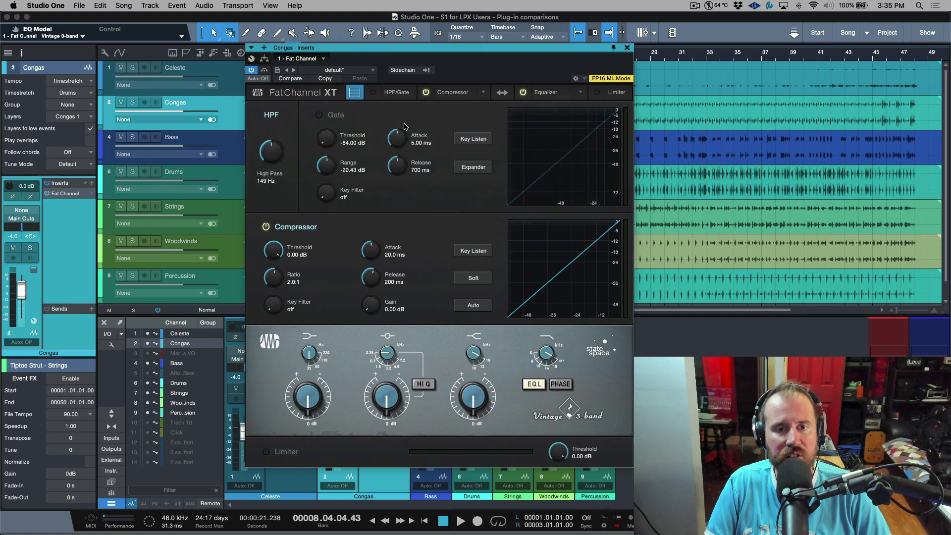
pyautogui.click(484, 93)
pyautogui.click(460, 124)
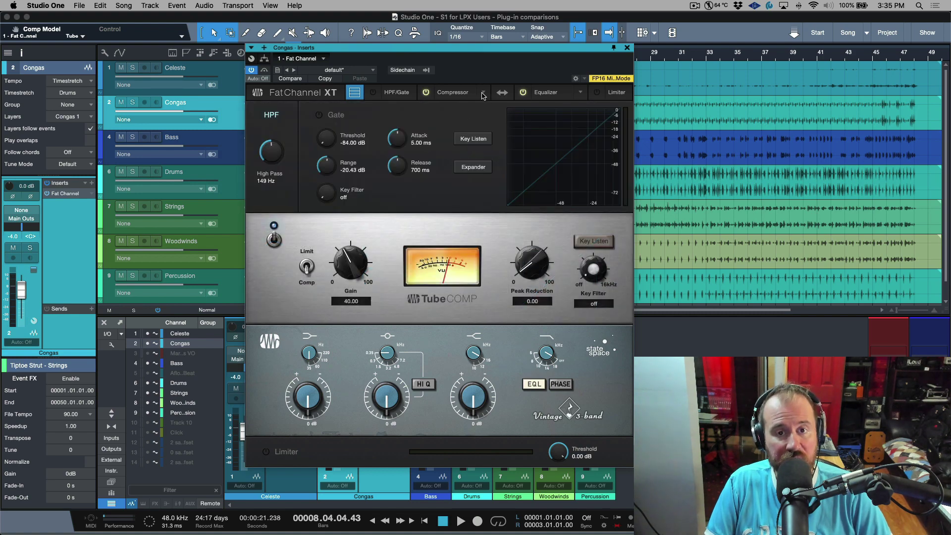
pyautogui.click(483, 94)
pyautogui.click(524, 125)
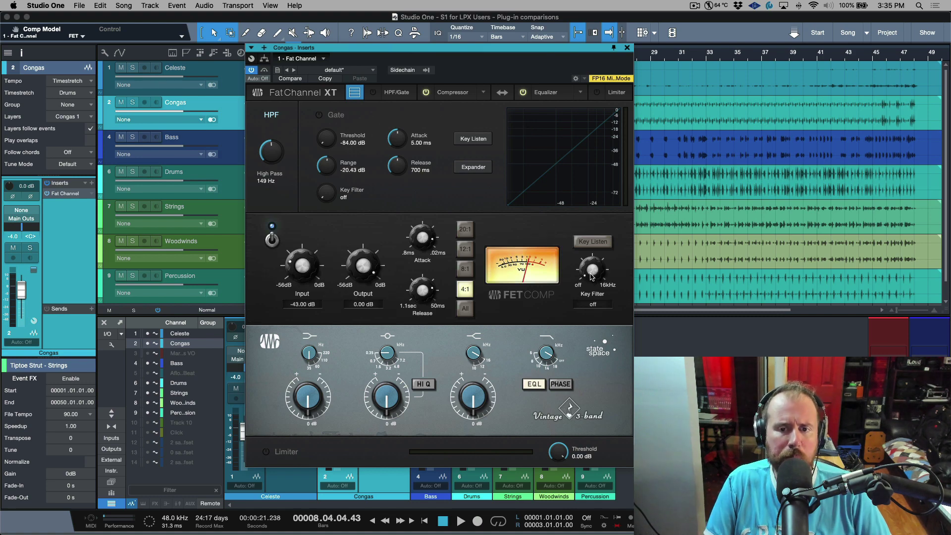
pyautogui.moveTo(590, 276); pyautogui.dragTo(586, 247)
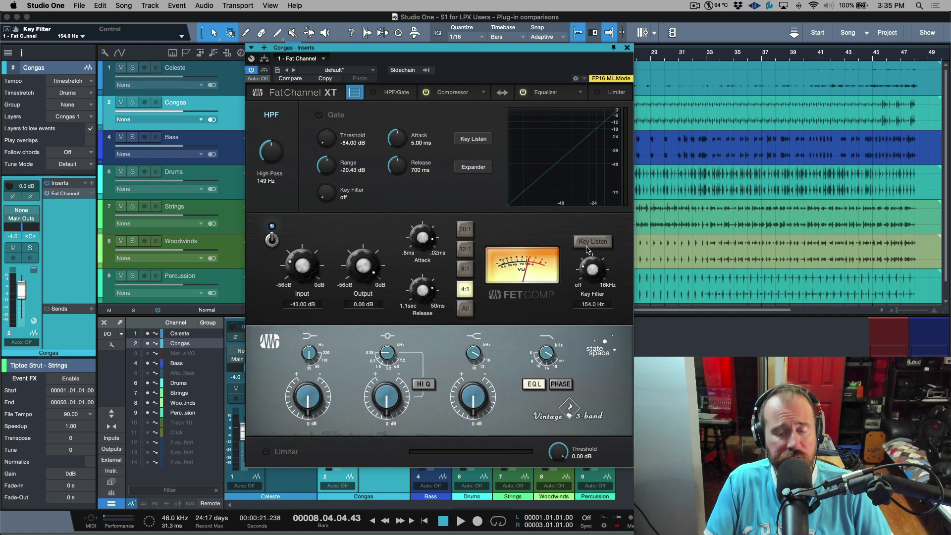
# Try the Comp 160 compressor model, set the model to FC-670, and close the Fat Channel window
pyautogui.click(484, 92)
pyautogui.click(469, 181)
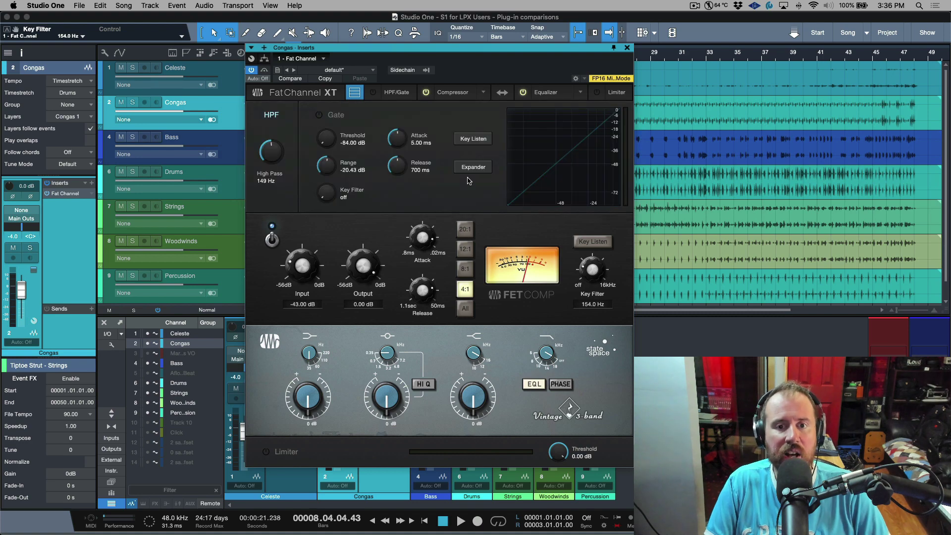
pyautogui.click(484, 93)
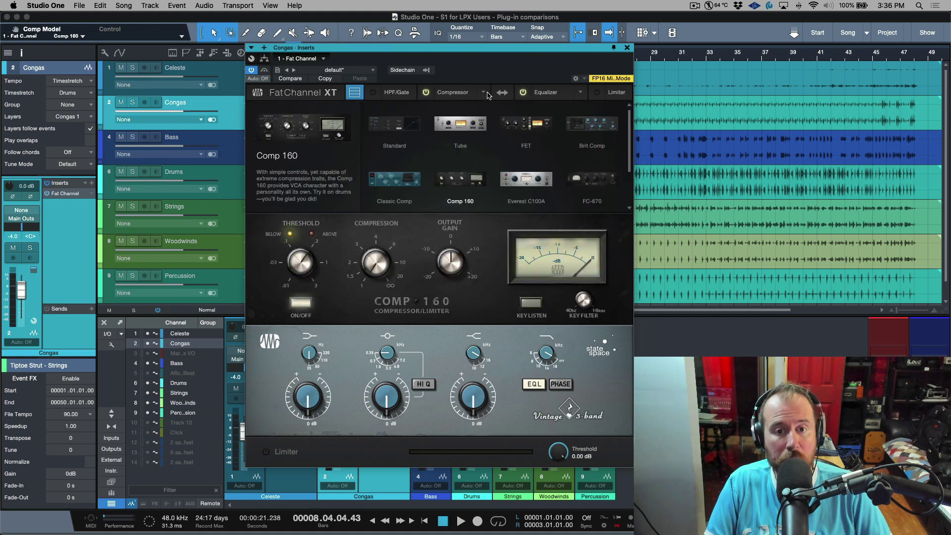
pyautogui.scroll(-1, 556, 173)
pyautogui.click(574, 164)
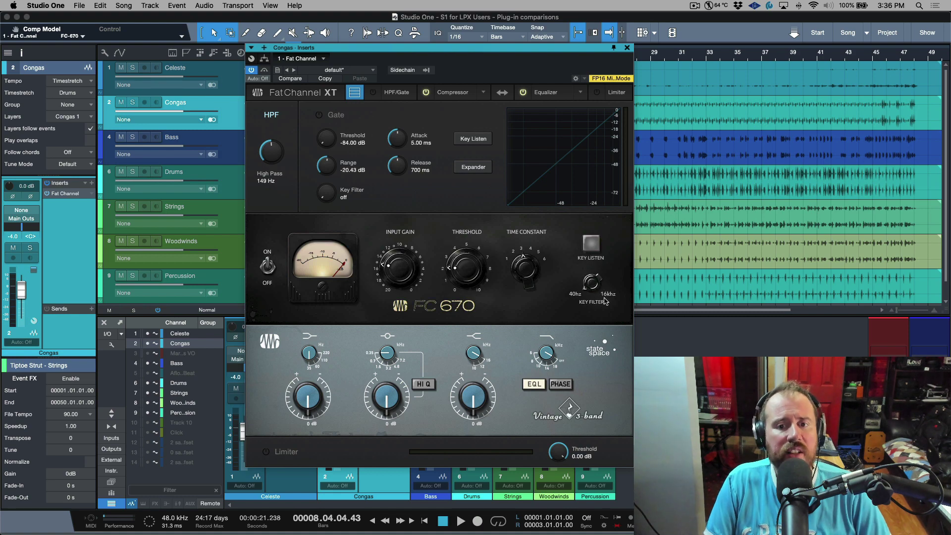
pyautogui.click(627, 48)
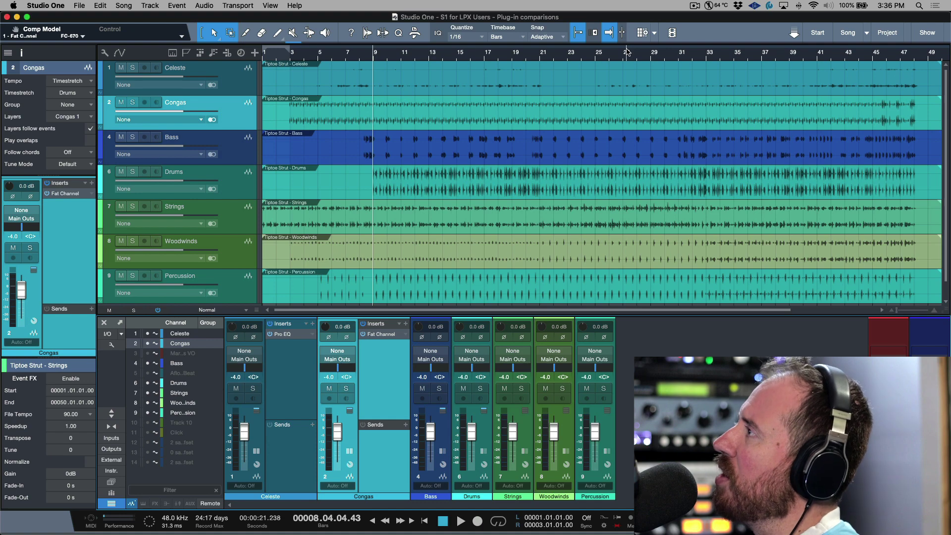
# Find the Tricomp plug-in and insert it after the Fat Channel on the Congas channel
pyautogui.click(406, 324)
pyautogui.write('tri')
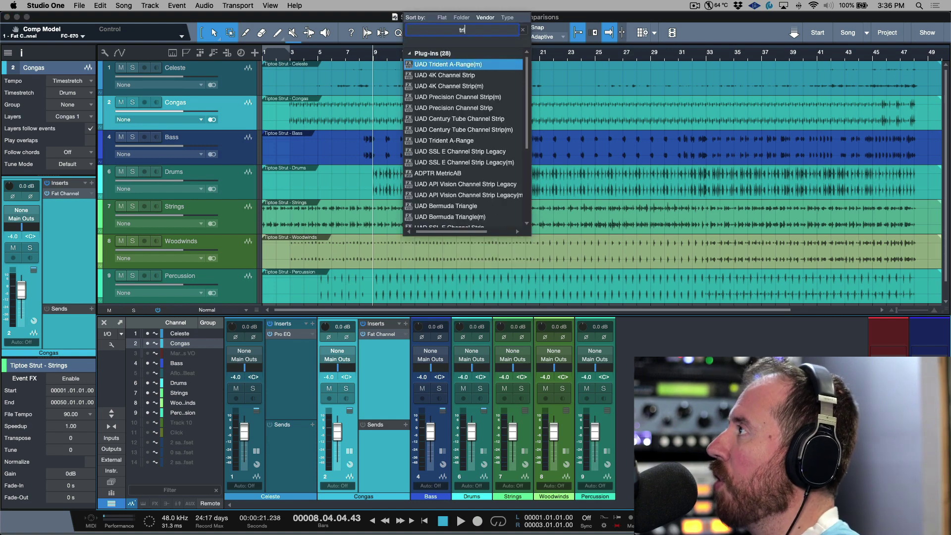
pyautogui.write('c')
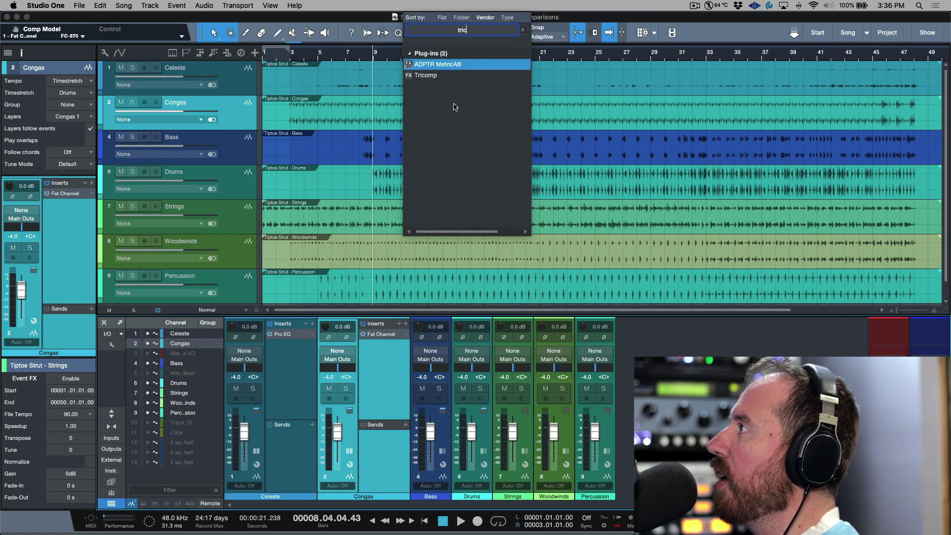
pyautogui.click(452, 76)
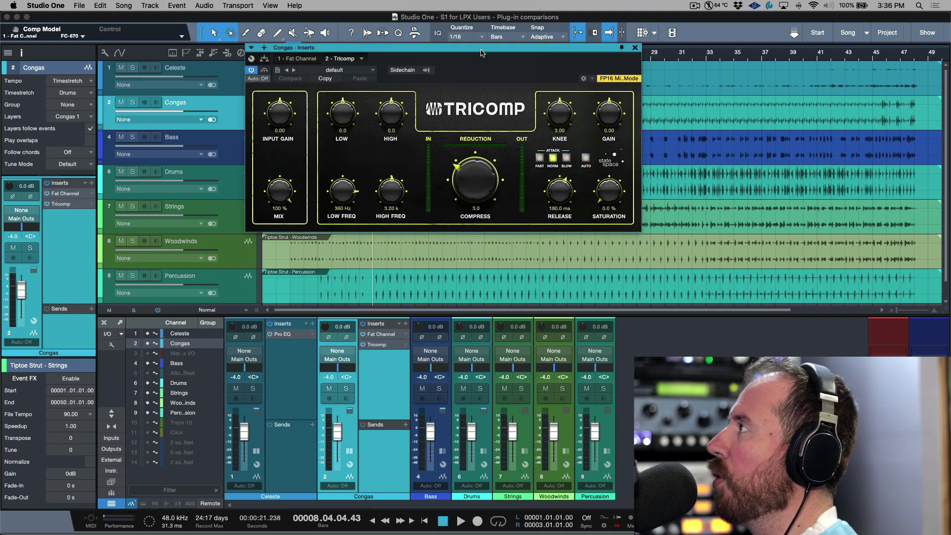
# Solo the Congas track and bypass its Fat Channel insert
pyautogui.moveTo(480, 52); pyautogui.dragTo(519, 137)
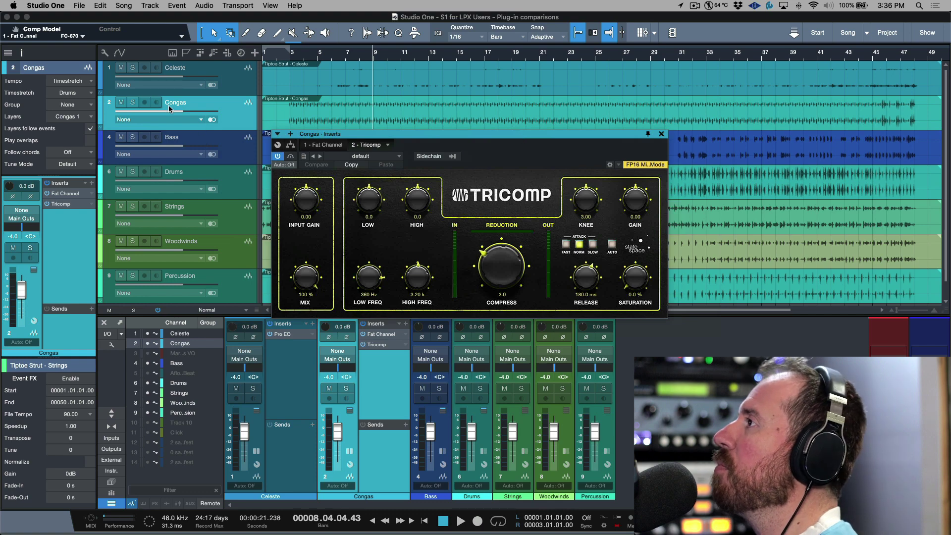
pyautogui.click(133, 102)
pyautogui.click(363, 334)
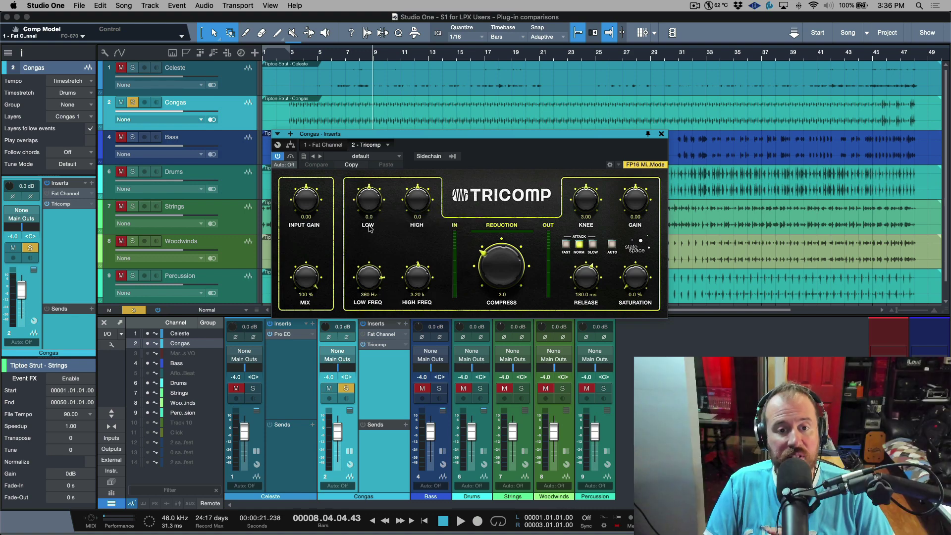
# Set the Tricomp's low frequency to 243 Hz and high frequency to 3.82 kHz, and raise Compress to 10.0 during playback
pyautogui.moveTo(369, 279); pyautogui.dragTo(369, 308)
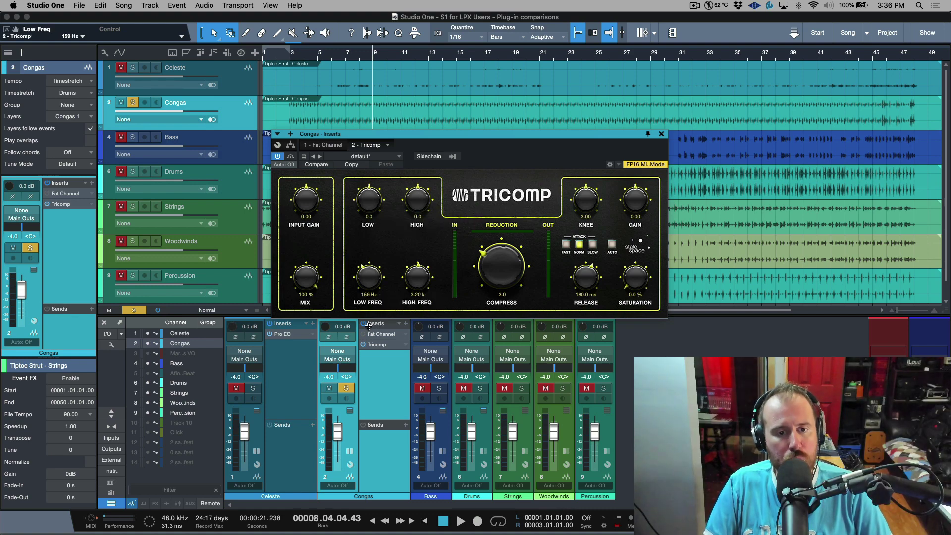
pyautogui.moveTo(414, 287)
pyautogui.mouseDown()
pyautogui.moveTo(415, 274)
pyautogui.moveTo(419, 284)
pyautogui.mouseUp()
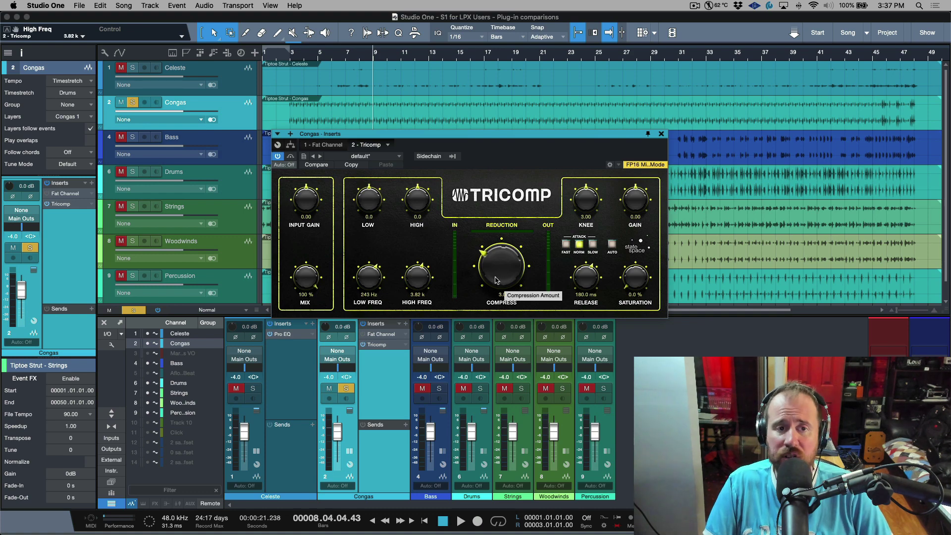
pyautogui.press('space')
pyautogui.moveTo(496, 280); pyautogui.dragTo(507, 204)
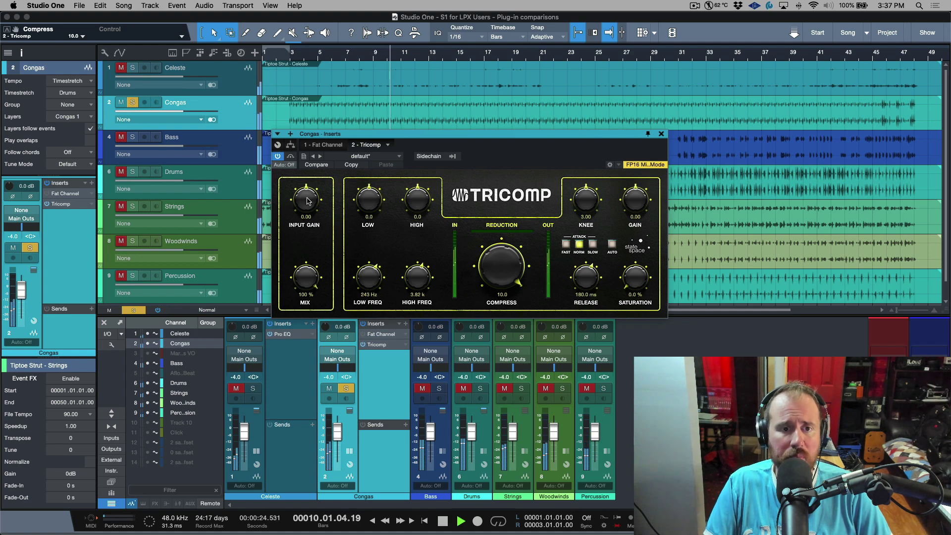
# Set the Tricomp's input gain to 5.22, mix to 40.5 %, saturation to 53.5 %, gain to -3.06 and knee to 1.50 dB, and stop playback
pyautogui.moveTo(307, 197); pyautogui.dragTo(307, 184)
pyautogui.moveTo(308, 273); pyautogui.dragTo(289, 395)
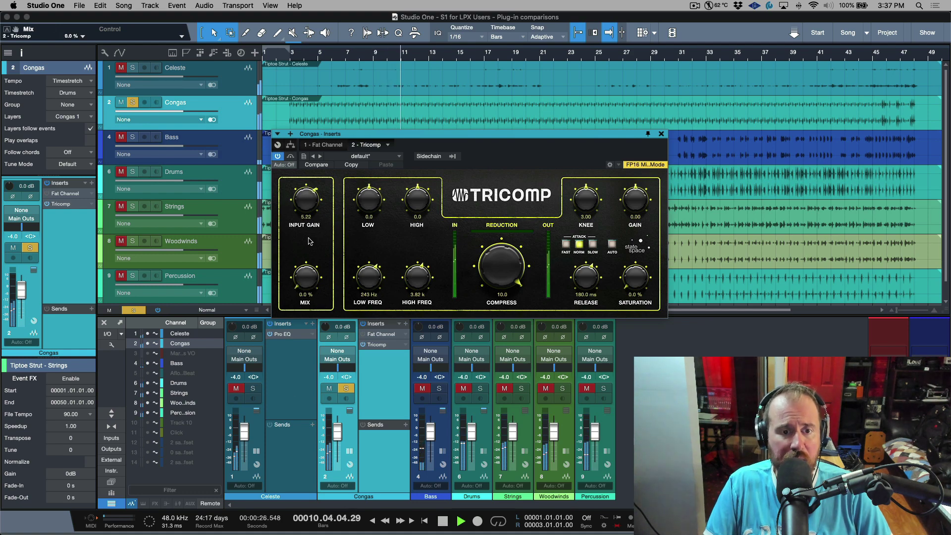
pyautogui.moveTo(308, 286); pyautogui.dragTo(312, 246)
pyautogui.moveTo(637, 280); pyautogui.dragTo(642, 234)
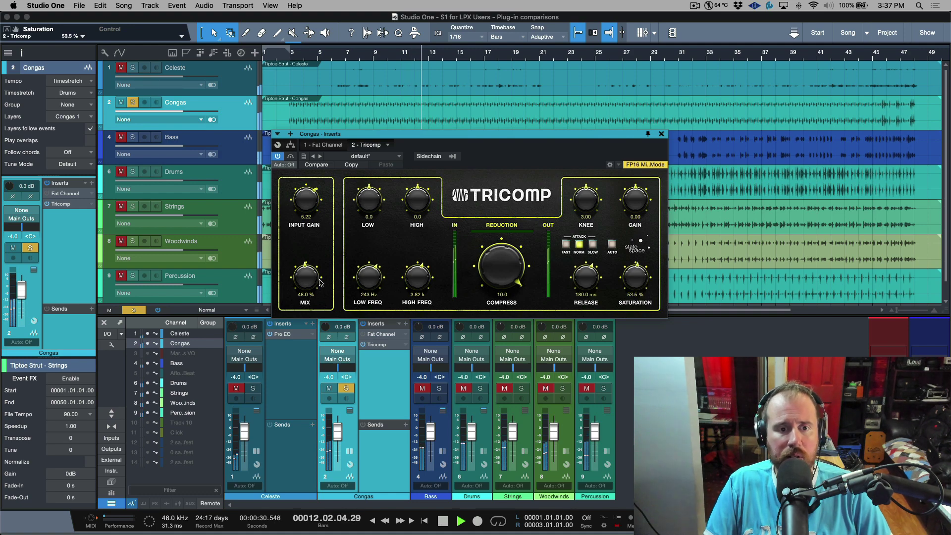
pyautogui.moveTo(320, 282); pyautogui.dragTo(319, 288)
pyautogui.moveTo(638, 196); pyautogui.dragTo(583, 149)
pyautogui.press('space')
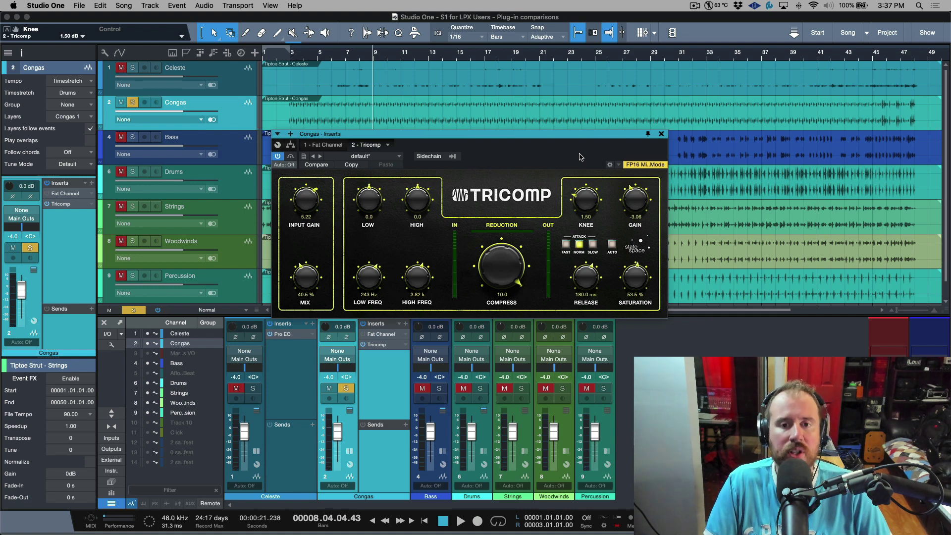
# Close the Tricomp window, find the stock Compressor and insert it after the Tricomp on the Congas channel
pyautogui.click(661, 133)
pyautogui.click(405, 324)
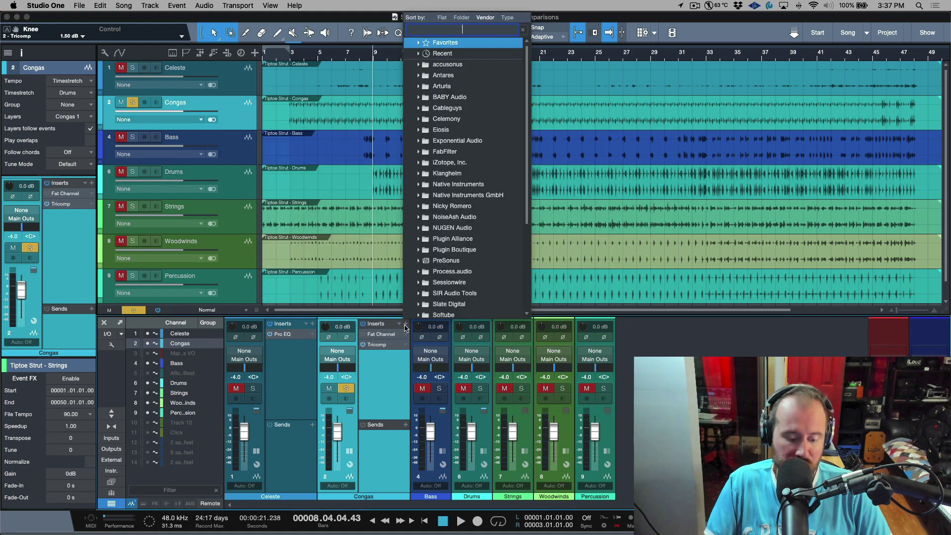
pyautogui.write('comp')
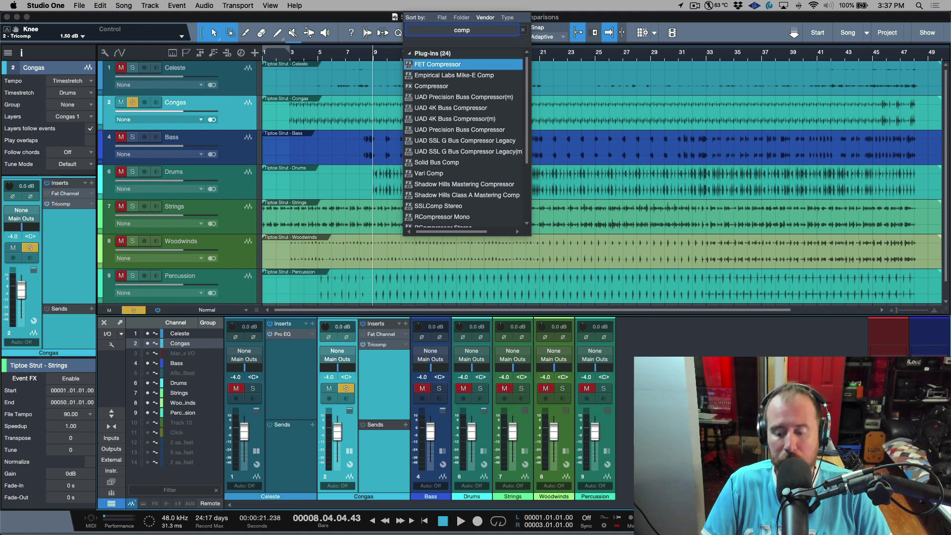
pyautogui.press('Down')
pyautogui.press('Down')
pyautogui.press('Return')
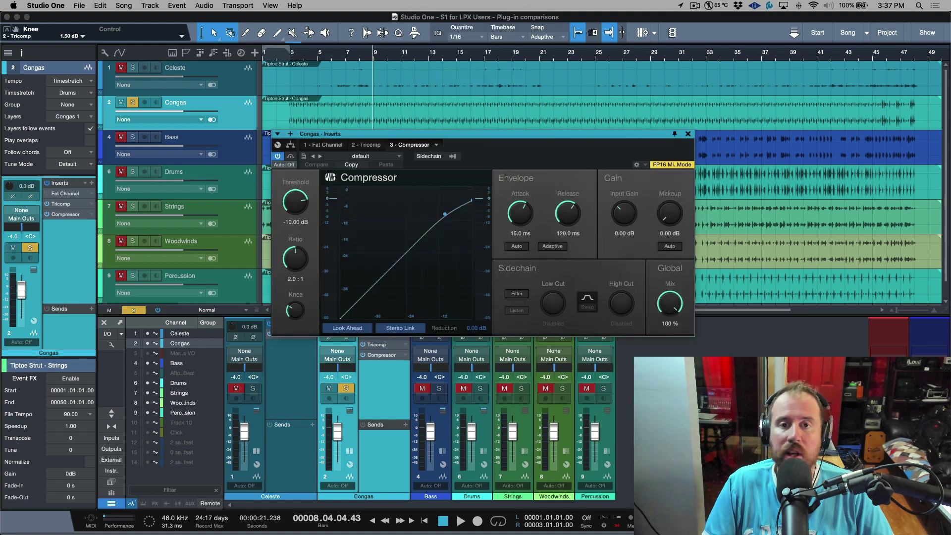
# Set the Compressor's mix to 100 % and its sidechain filter with Listen on to 366 Hz low cut and 764 Hz high cut, and close it
pyautogui.moveTo(515, 135); pyautogui.dragTo(492, 106)
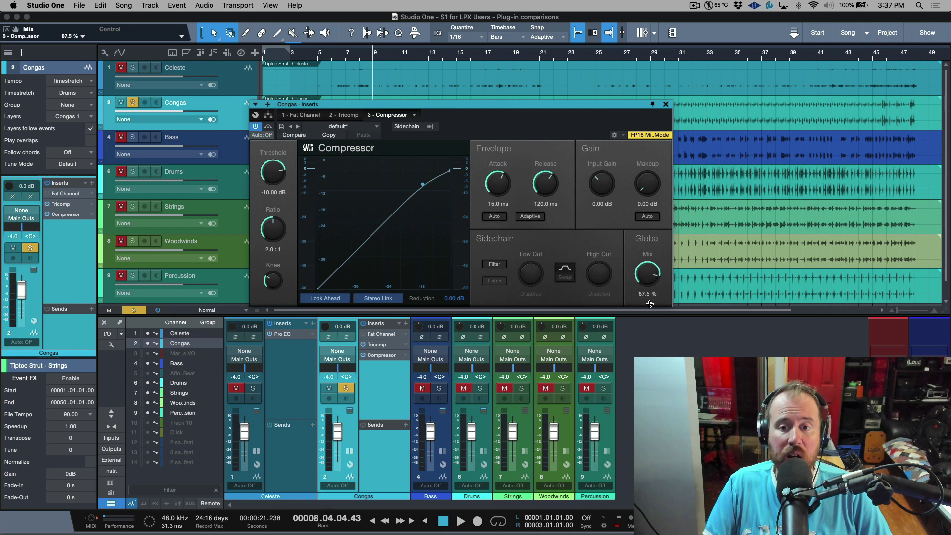
pyautogui.moveTo(647, 274); pyautogui.dragTo(654, 237)
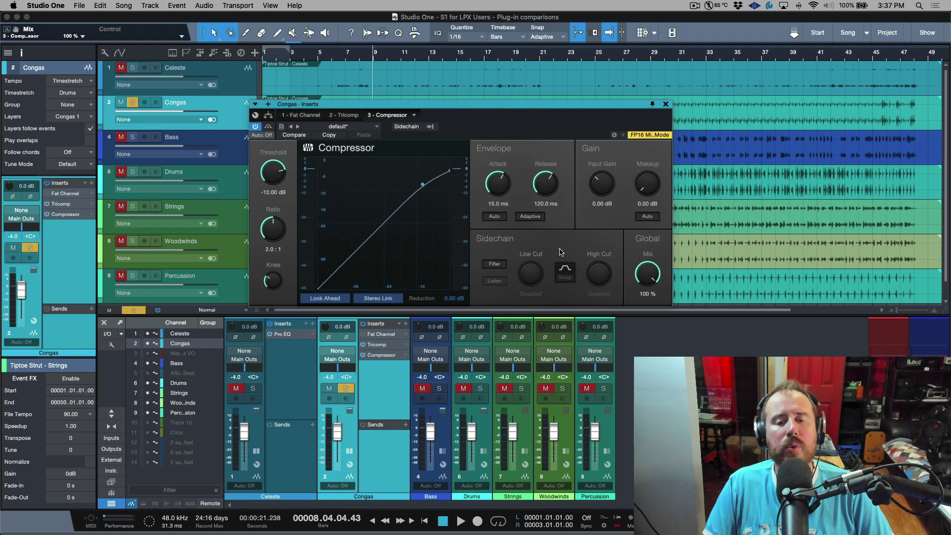
pyautogui.click(505, 266)
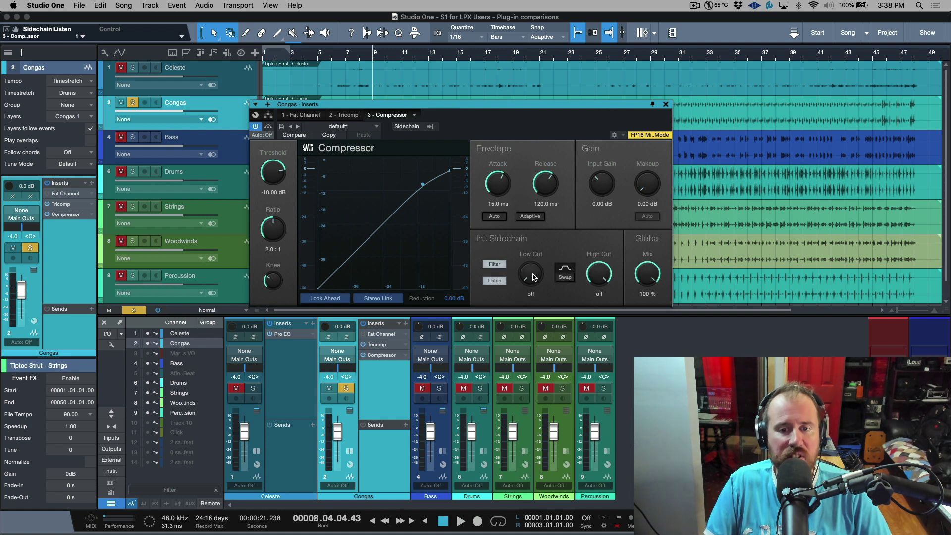
pyautogui.moveTo(598, 274); pyautogui.dragTo(595, 321)
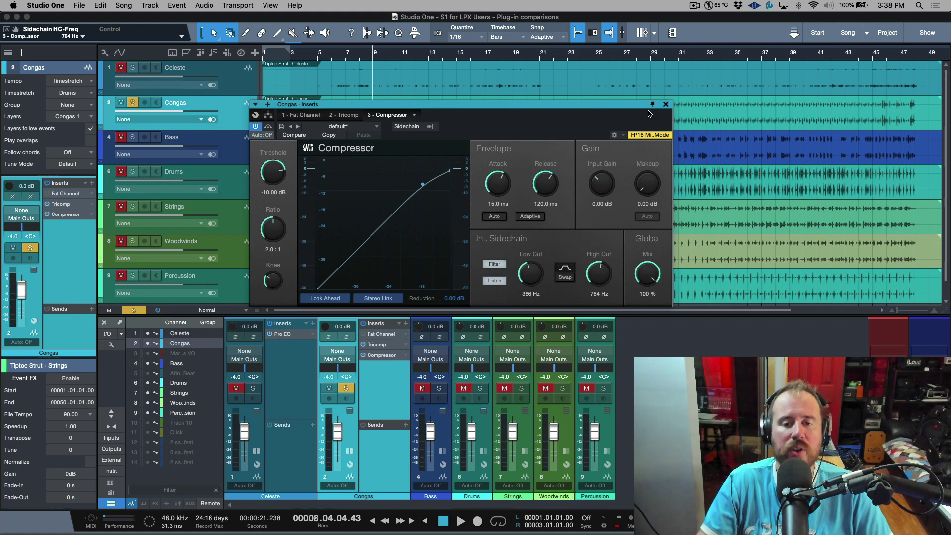
pyautogui.click(665, 105)
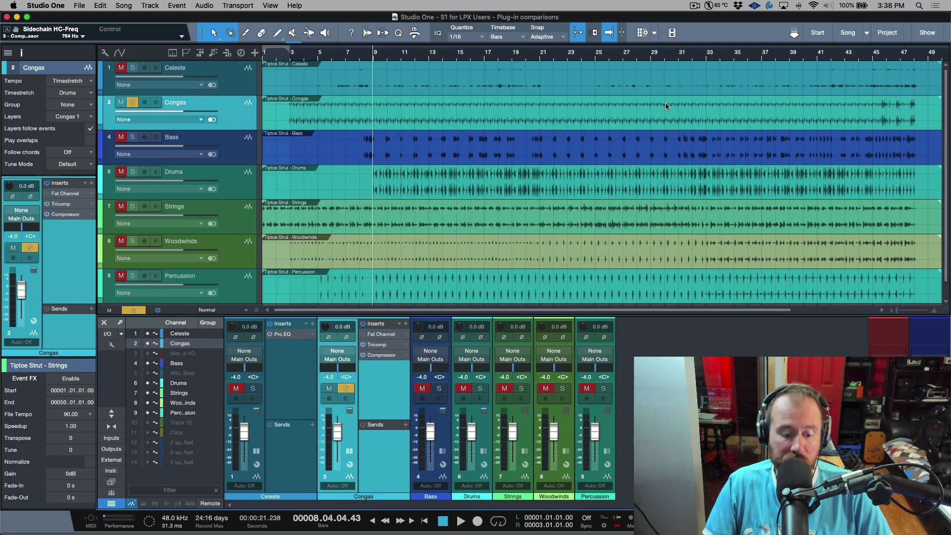
# Switch to Logic Pro and set the Bass channel's Amp Designer to Small British Amp with the Brown Panel 1x15 cabinet, closing it when done
pyautogui.press('super+Tab')
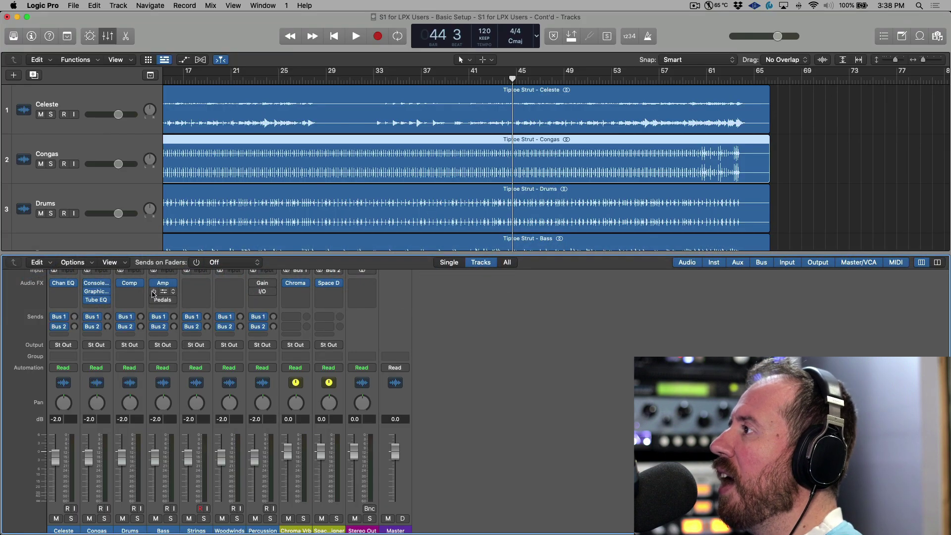
pyautogui.click(162, 283)
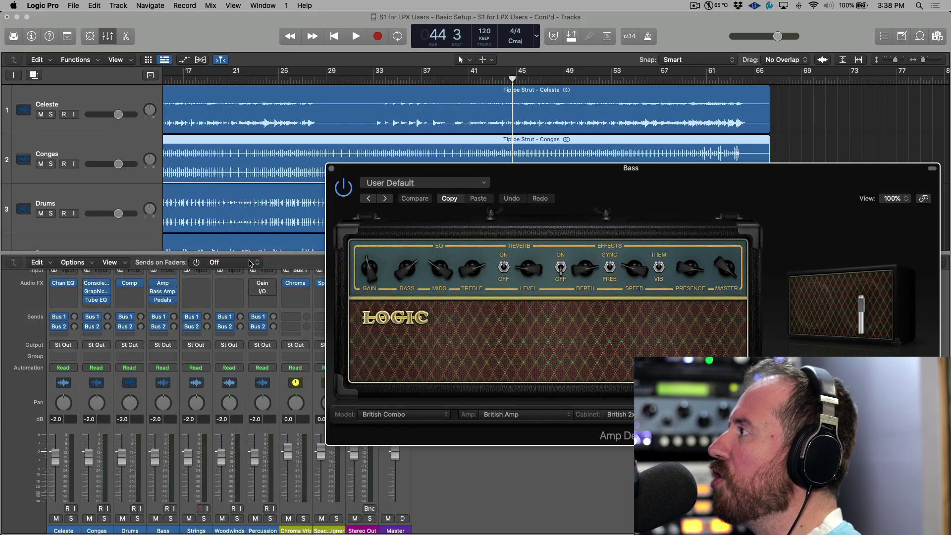
pyautogui.moveTo(501, 177); pyautogui.dragTo(193, 22)
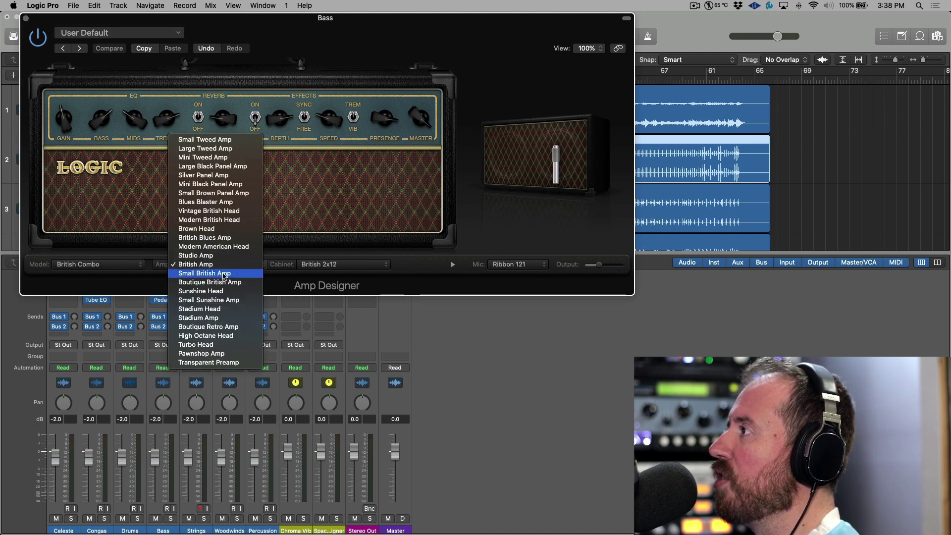
pyautogui.click(221, 273)
pyautogui.click(325, 265)
pyautogui.click(343, 201)
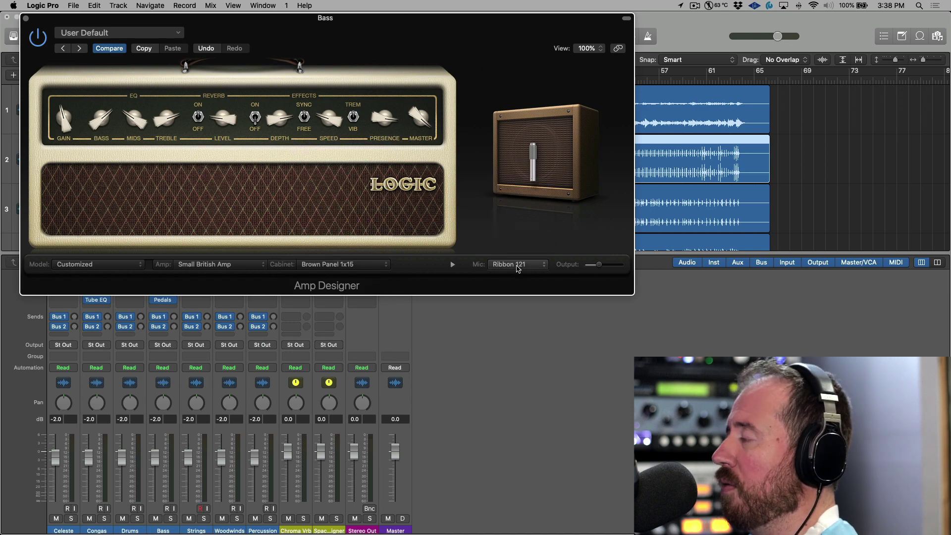
pyautogui.click(26, 18)
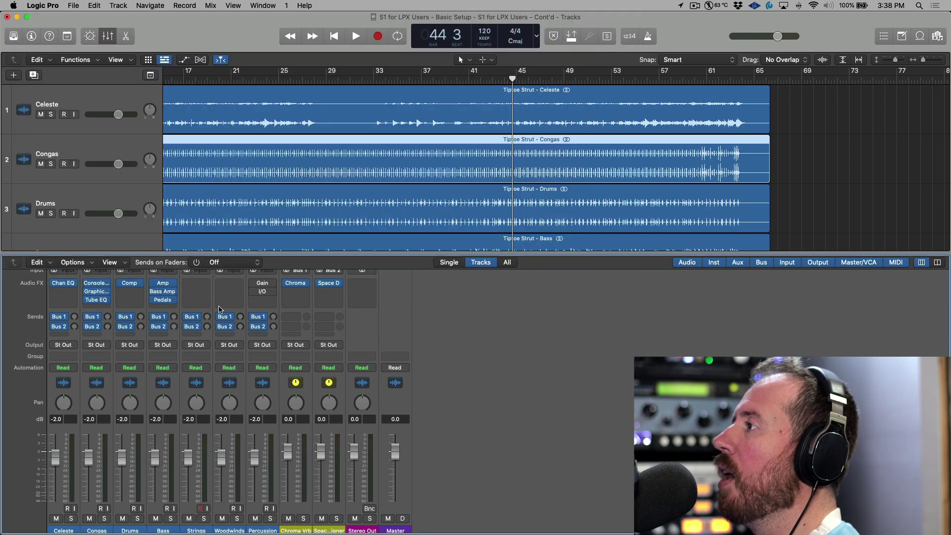
# View the Bass Amp plug-in on the Bass channel and close it
pyautogui.click(163, 291)
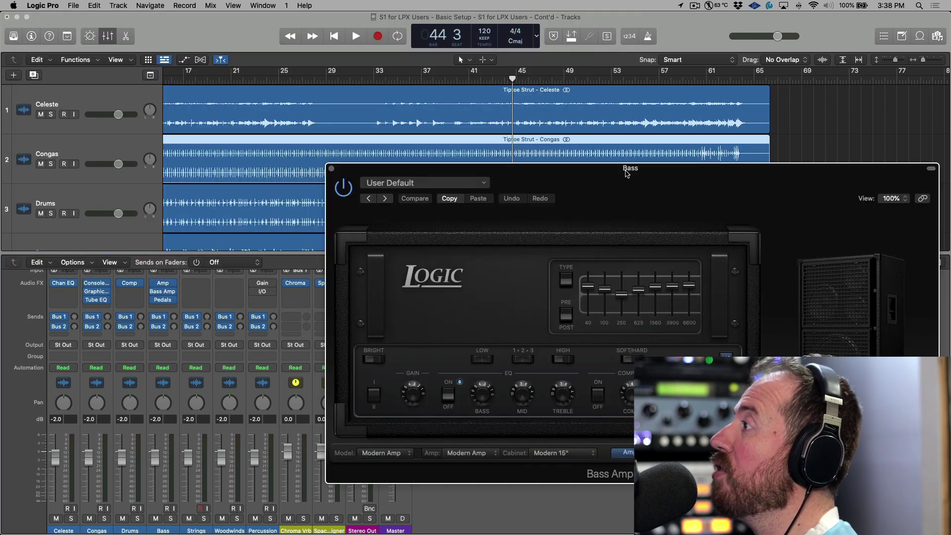
pyautogui.moveTo(583, 177); pyautogui.dragTo(275, 23)
pyautogui.click(25, 19)
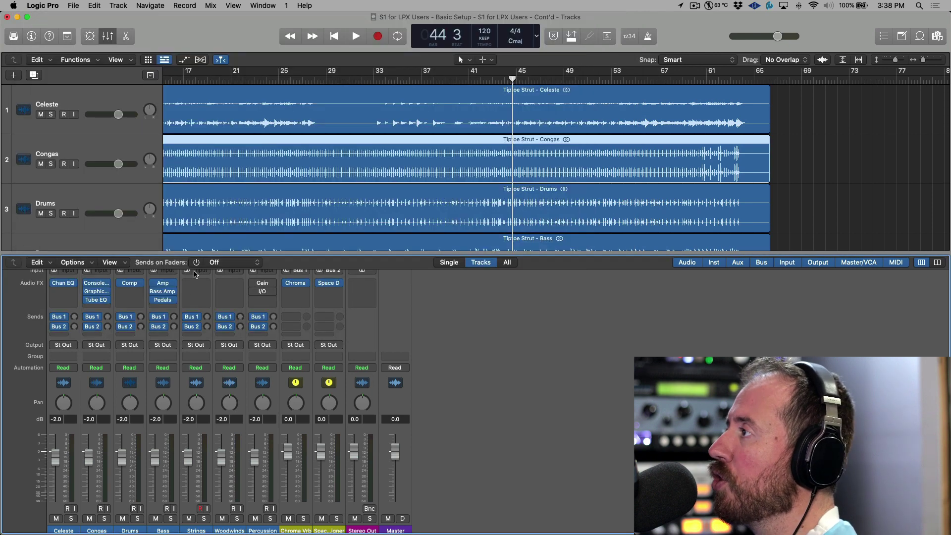
# Look over the Bass channel's Pedalboard presets, add the Vintage Drive and Double Dragon pedals, and close the plug-in
pyautogui.click(171, 301)
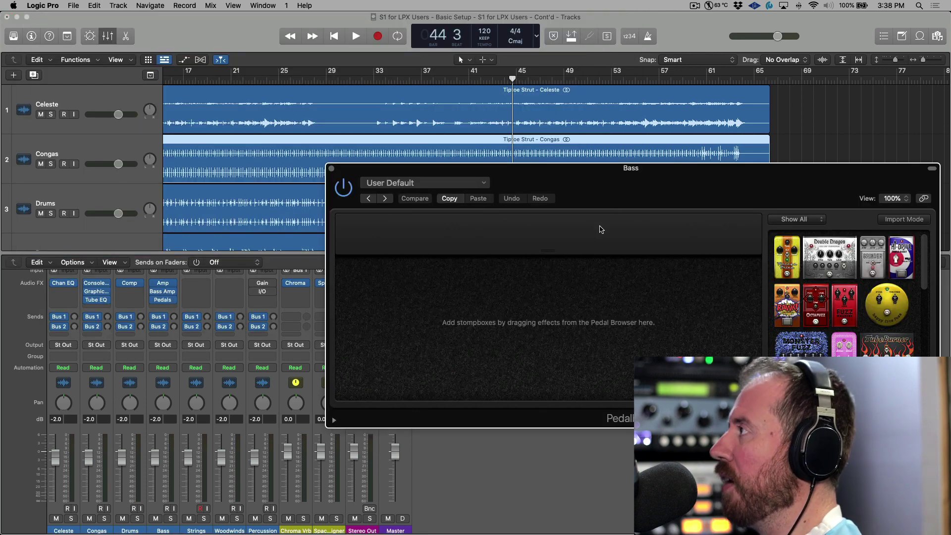
pyautogui.moveTo(541, 140); pyautogui.dragTo(445, 72)
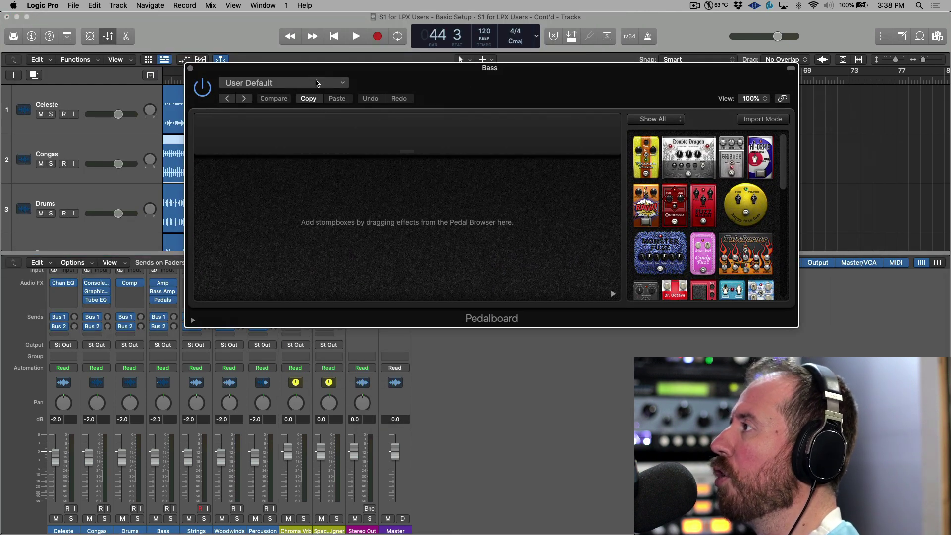
pyautogui.click(317, 83)
pyautogui.moveTo(277, 317)
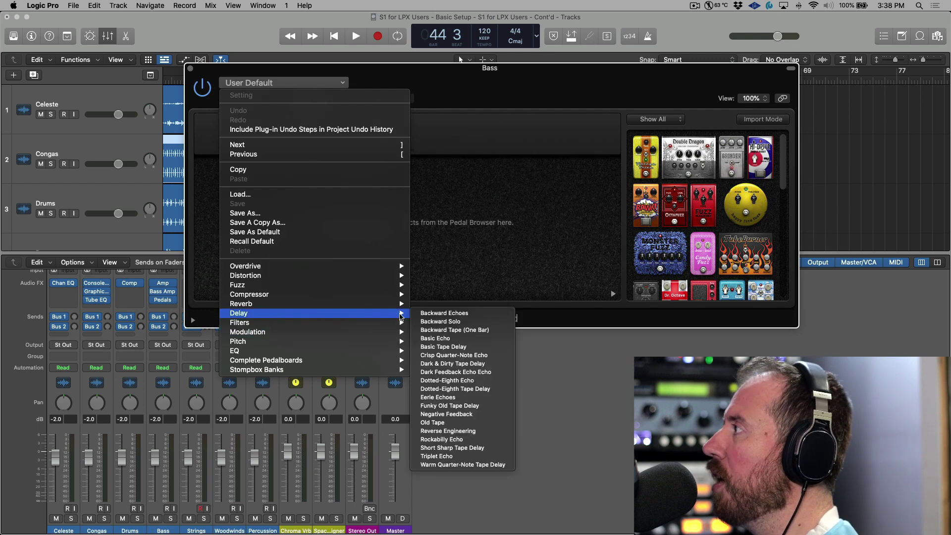
pyautogui.click(596, 98)
pyautogui.moveTo(646, 156); pyautogui.dragTo(462, 233)
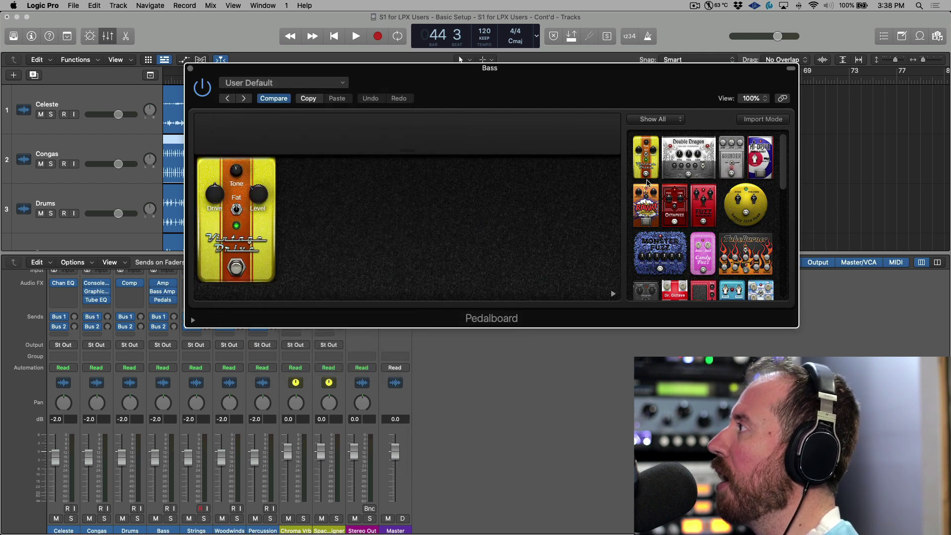
pyautogui.moveTo(701, 166); pyautogui.dragTo(502, 222)
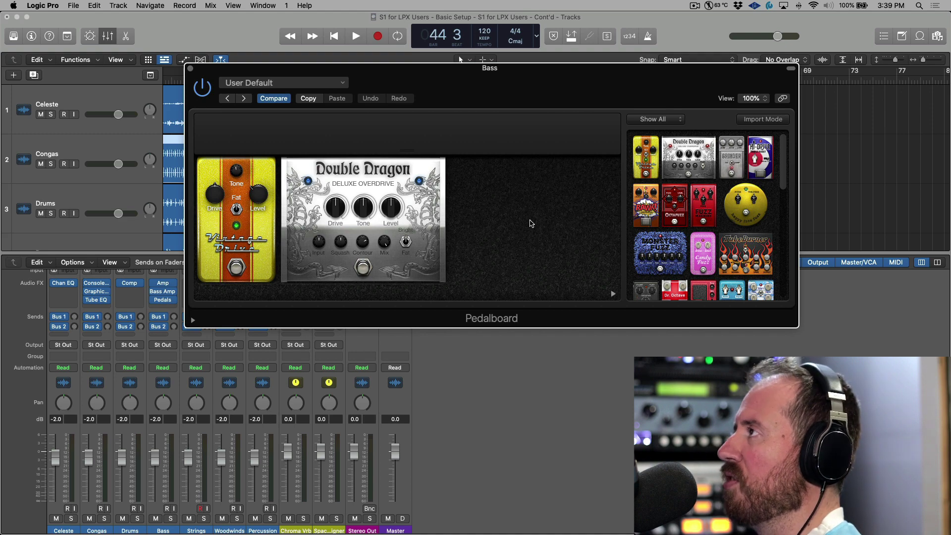
pyautogui.click(191, 69)
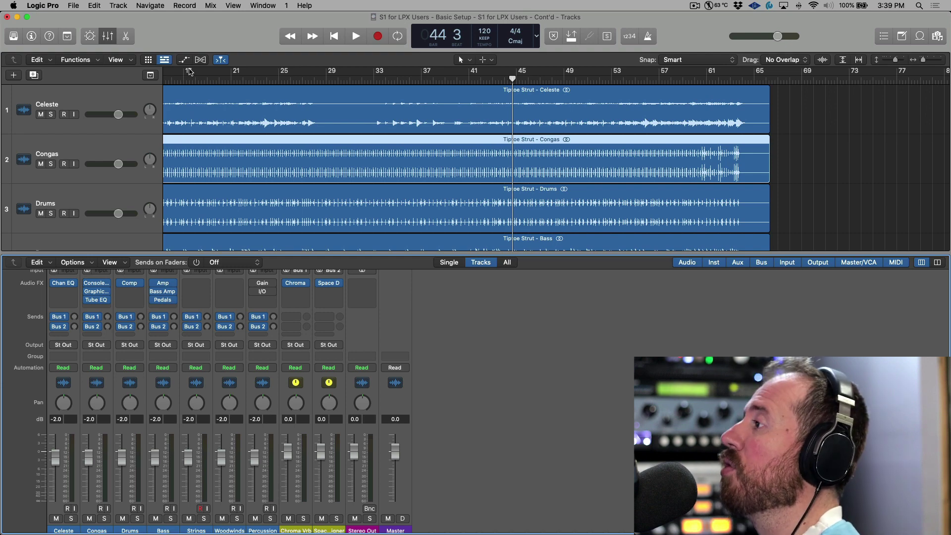
# Switch to Studio One, unsolo the Congas channel and expand the Bass channel to show its inserts
pyautogui.press('super+Tab')
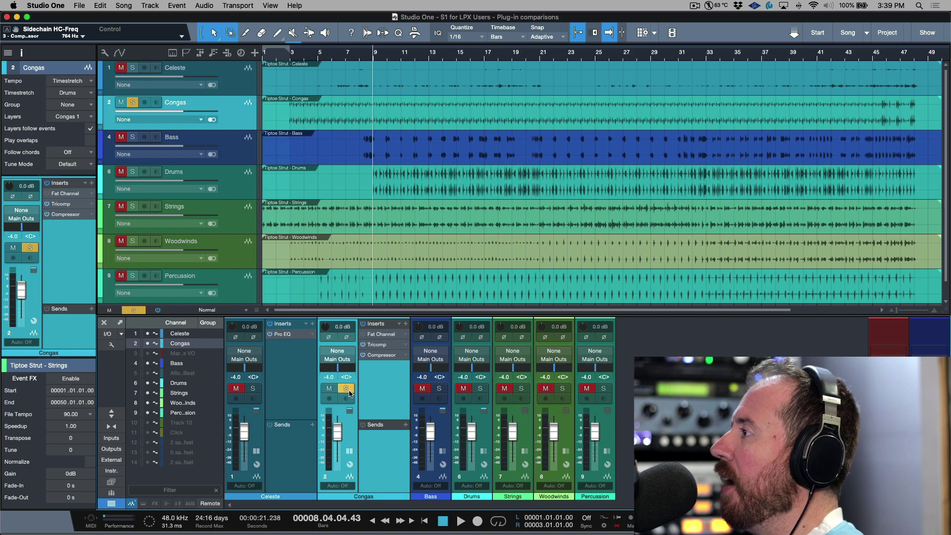
pyautogui.click(347, 389)
pyautogui.click(443, 450)
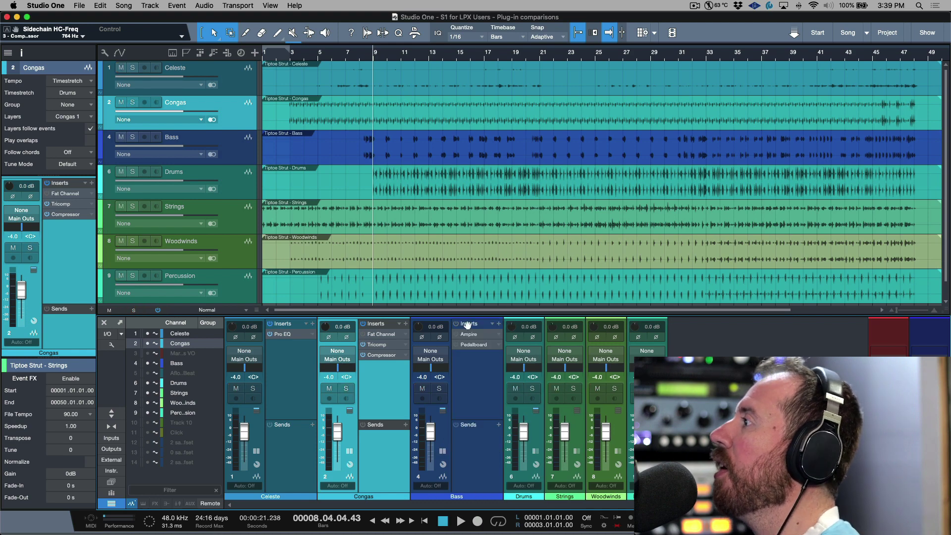
# Open Ampire on the Bass channel and browse its available amp models
pyautogui.click(456, 334)
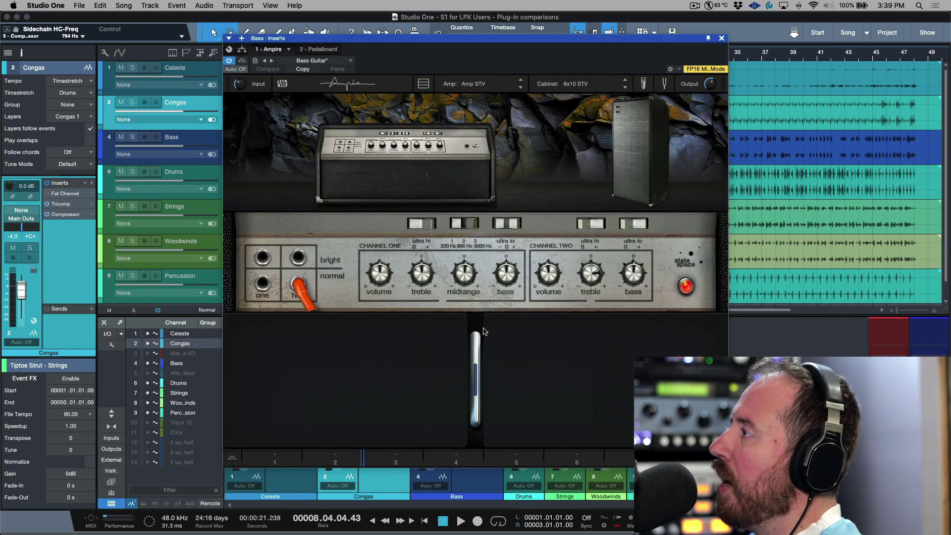
pyautogui.click(473, 84)
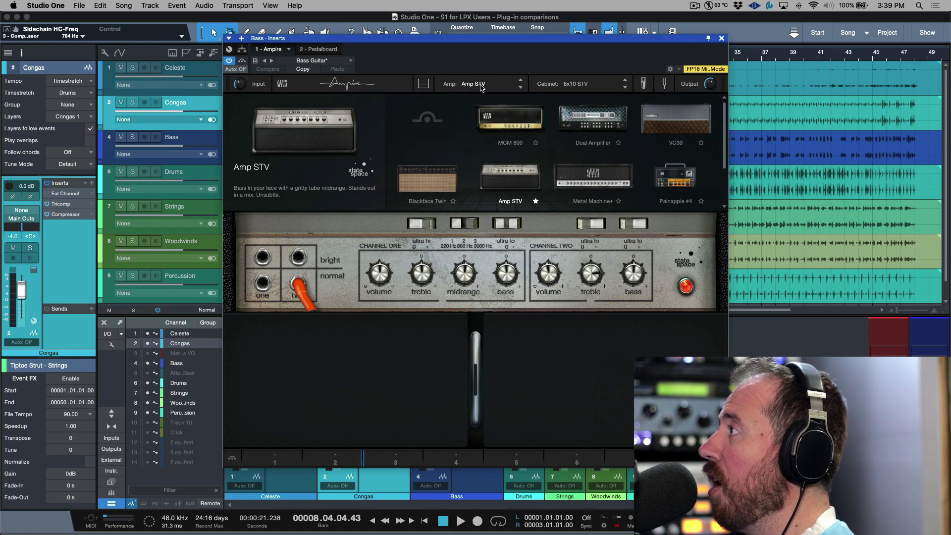
pyautogui.scroll(-2, 526, 119)
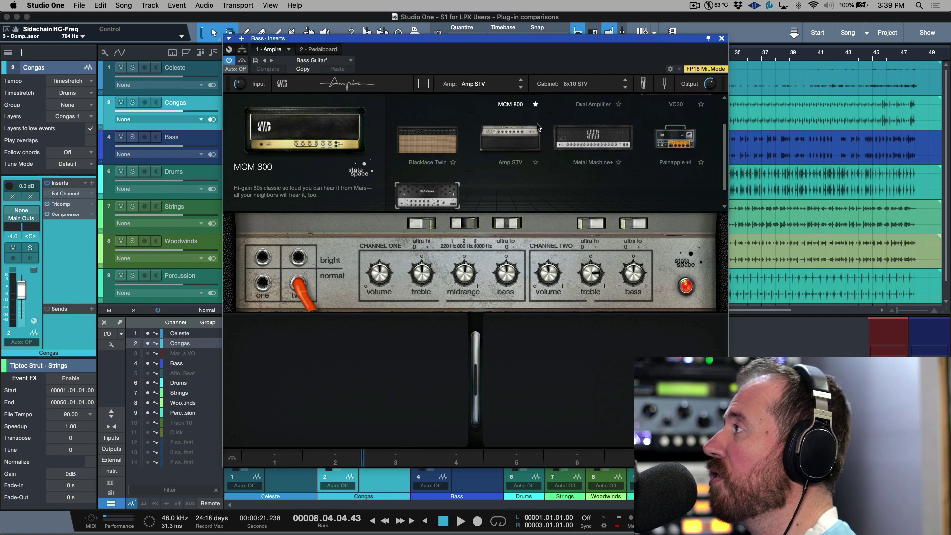
pyautogui.scroll(2, 538, 128)
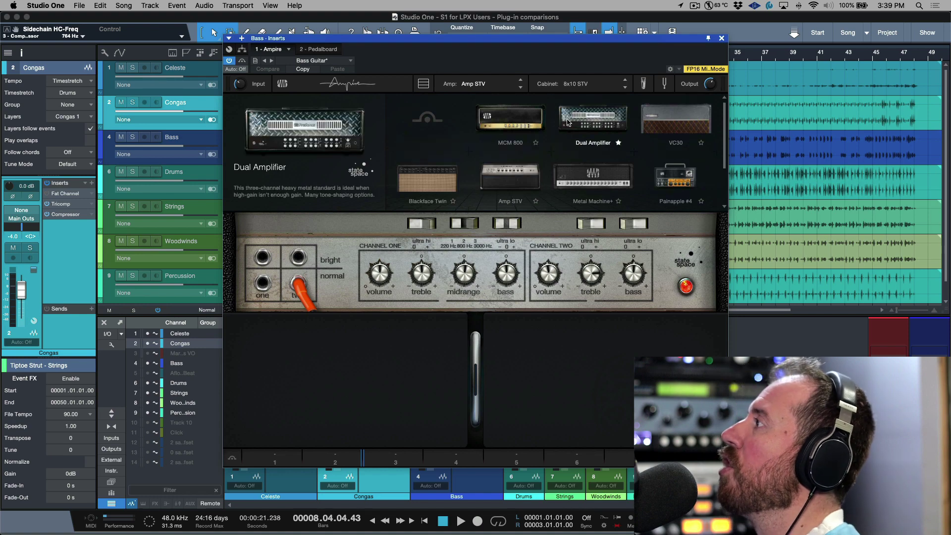
# Try the Dual Amplifier and VC30 models in Ampire, and load the Blackface Twin amp with the 2x12 Blackface cabinet
pyautogui.click(592, 117)
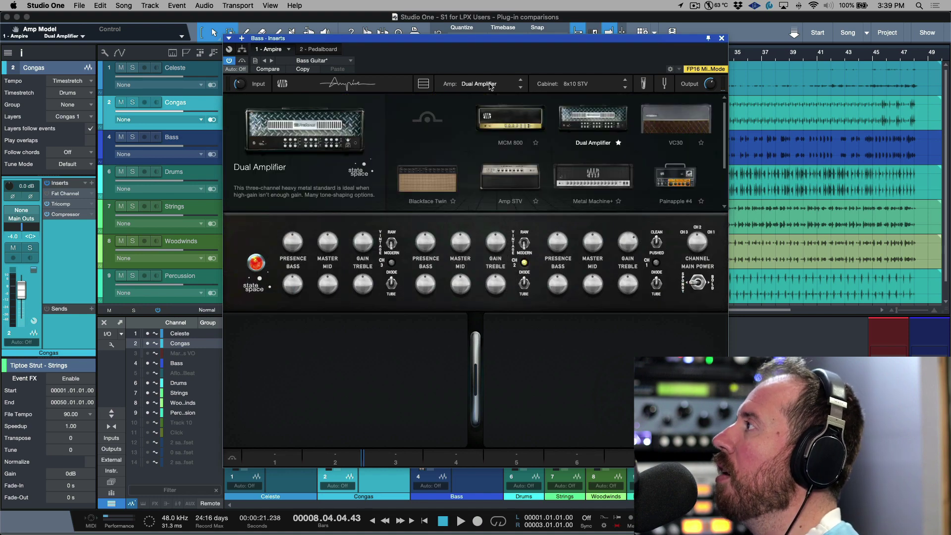
pyautogui.click(663, 117)
pyautogui.click(428, 179)
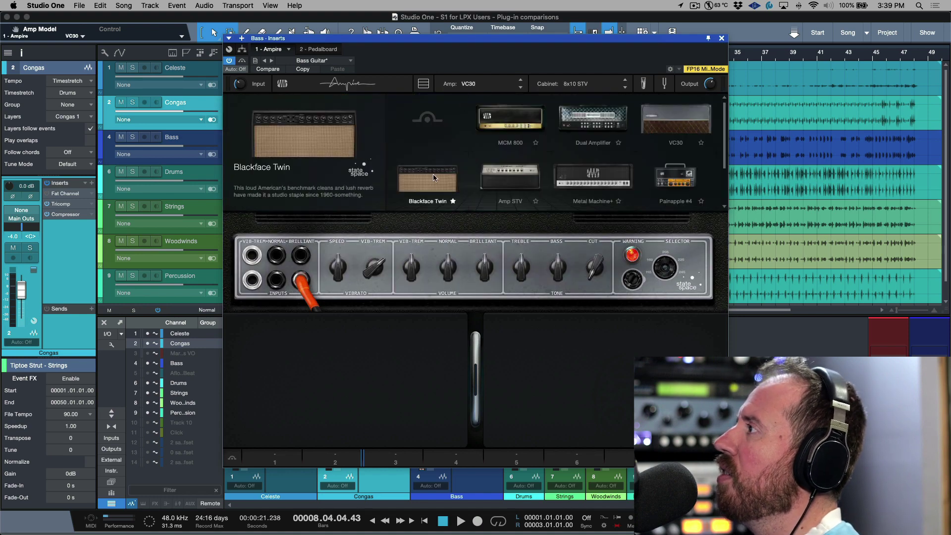
pyautogui.click(564, 85)
pyautogui.click(446, 186)
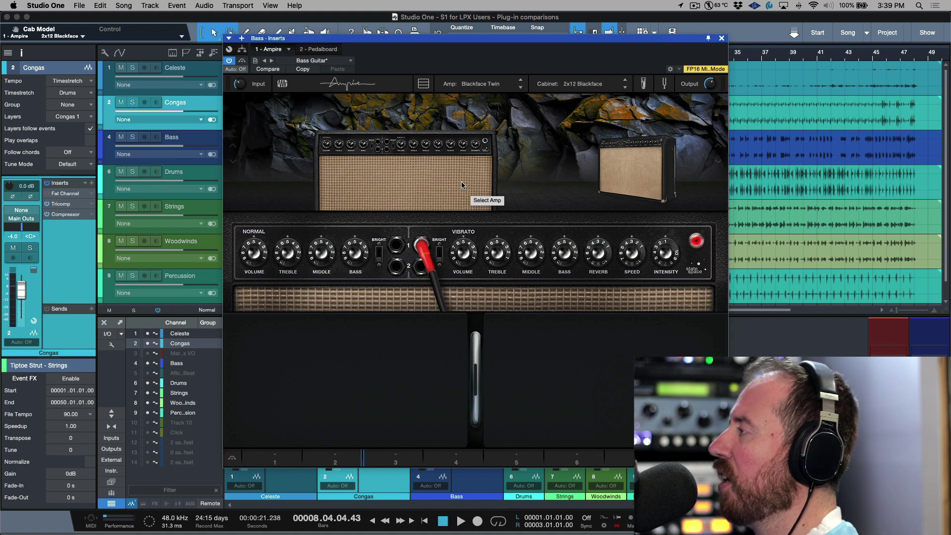
# Change the amp model to MCM 800 and look over the available cabinets without changing the cabinet
pyautogui.click(478, 84)
pyautogui.click(504, 130)
pyautogui.click(572, 84)
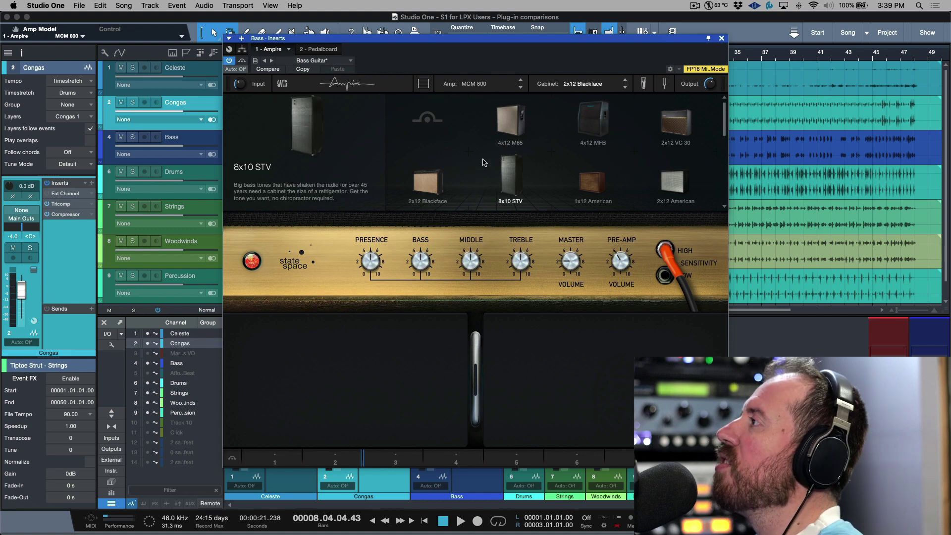
pyautogui.click(491, 58)
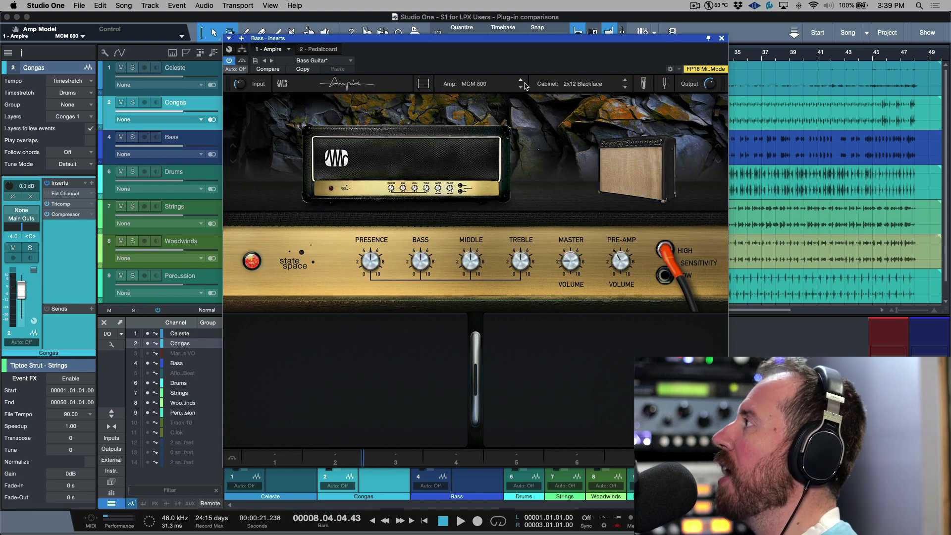
# Show the cabinet microphone controls and adjust the linked mic levels, ending with Mic C at about 67%
pyautogui.click(642, 83)
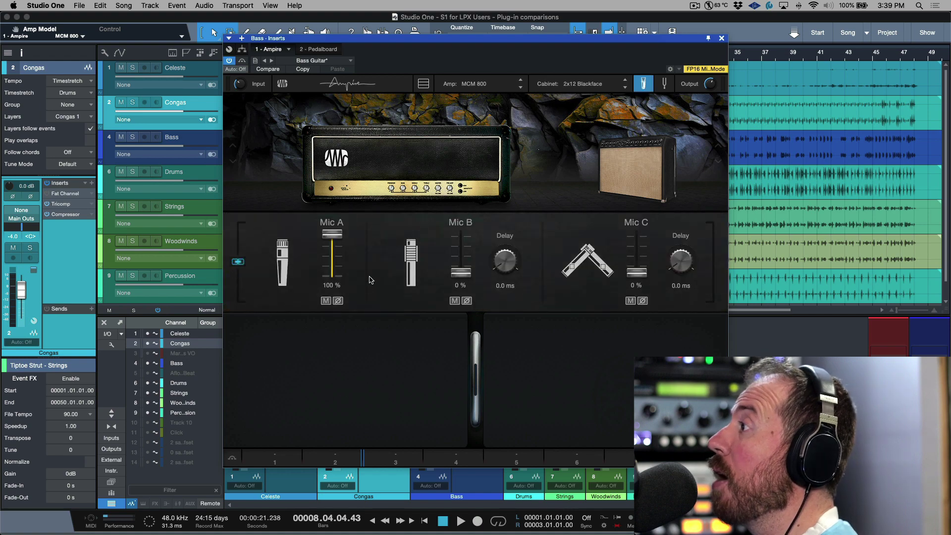
pyautogui.moveTo(333, 233); pyautogui.dragTo(338, 260)
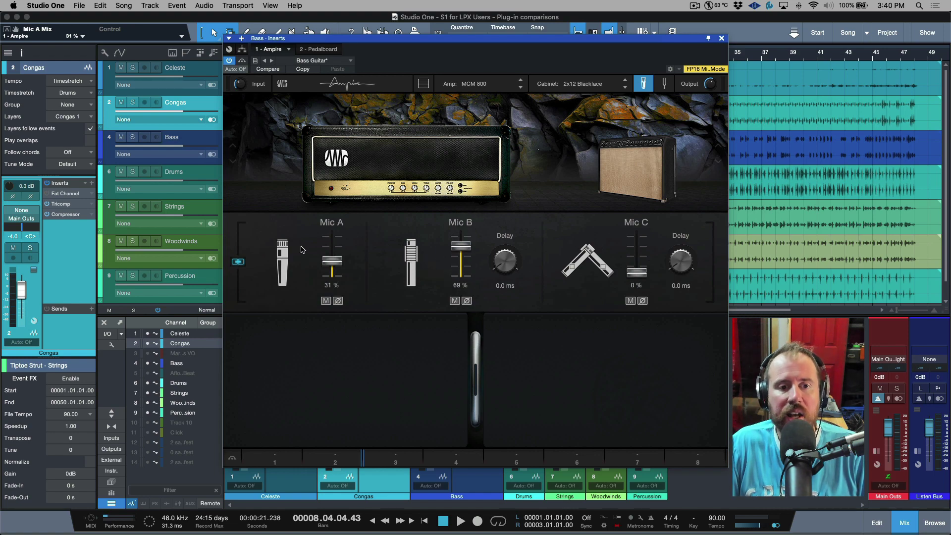
pyautogui.moveTo(335, 261)
pyautogui.mouseDown()
pyautogui.moveTo(337, 231)
pyautogui.moveTo(336, 265)
pyautogui.moveTo(337, 251)
pyautogui.mouseUp()
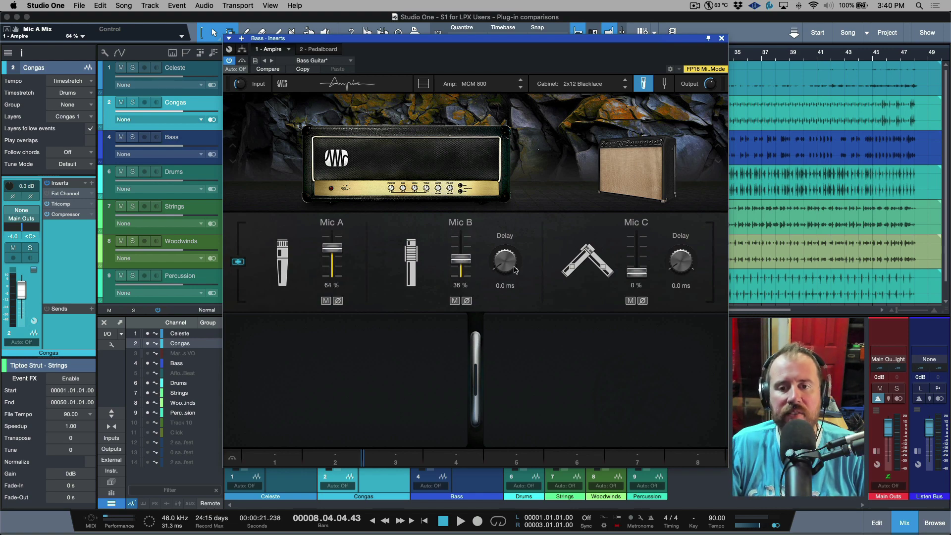
pyautogui.moveTo(636, 273)
pyautogui.mouseDown()
pyautogui.moveTo(637, 237)
pyautogui.moveTo(639, 263)
pyautogui.mouseUp()
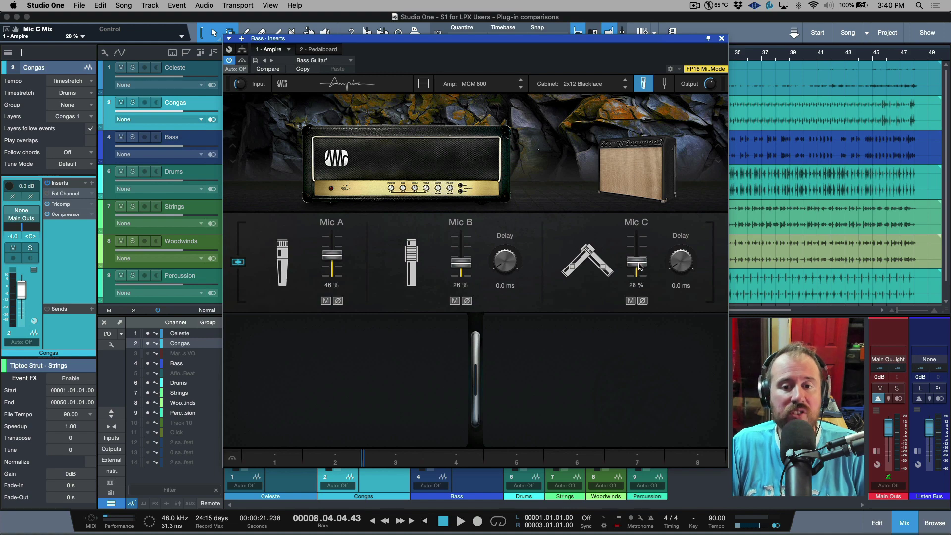
pyautogui.moveTo(639, 266)
pyautogui.mouseDown()
pyautogui.moveTo(639, 233)
pyautogui.moveTo(639, 275)
pyautogui.moveTo(638, 248)
pyautogui.mouseUp()
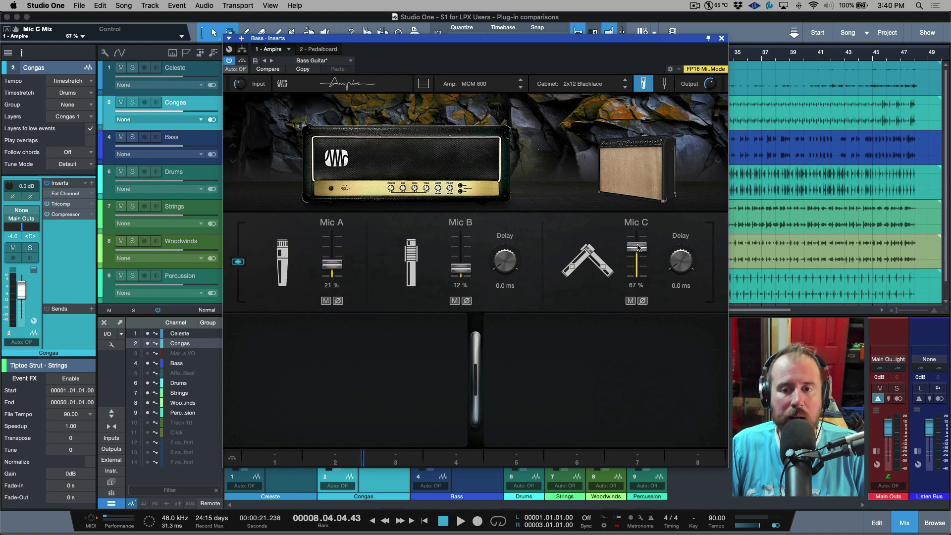
# Unlink the microphone levels and set Mic A to about 92%, Mic B to 32% and Mic C to 45%
pyautogui.moveTo(677, 266)
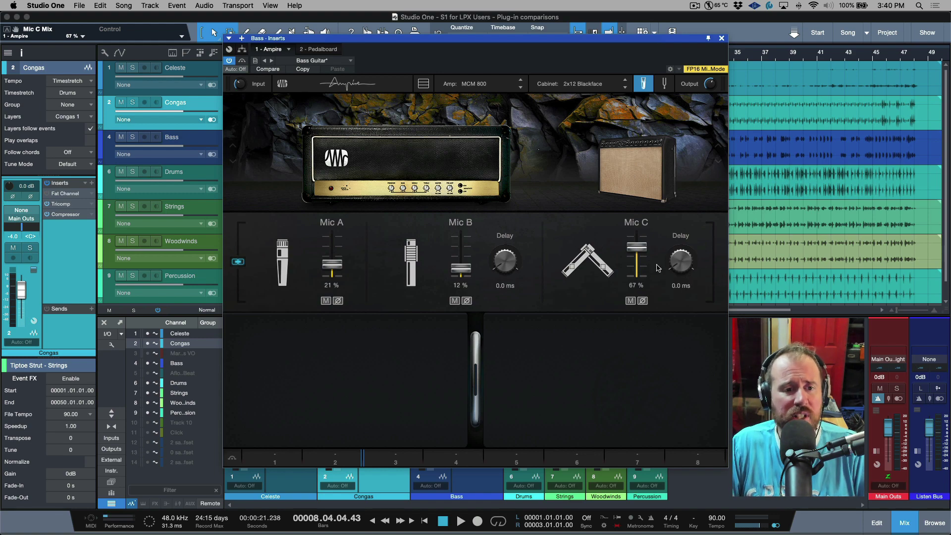
pyautogui.click(237, 261)
pyautogui.moveTo(333, 248); pyautogui.dragTo(339, 228)
pyautogui.moveTo(466, 259); pyautogui.dragTo(465, 261)
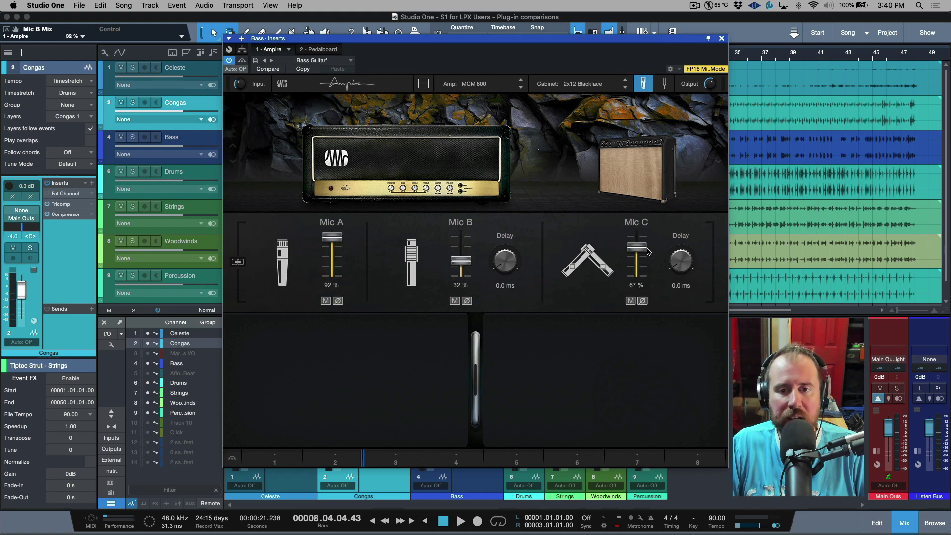
pyautogui.moveTo(639, 246); pyautogui.dragTo(639, 255)
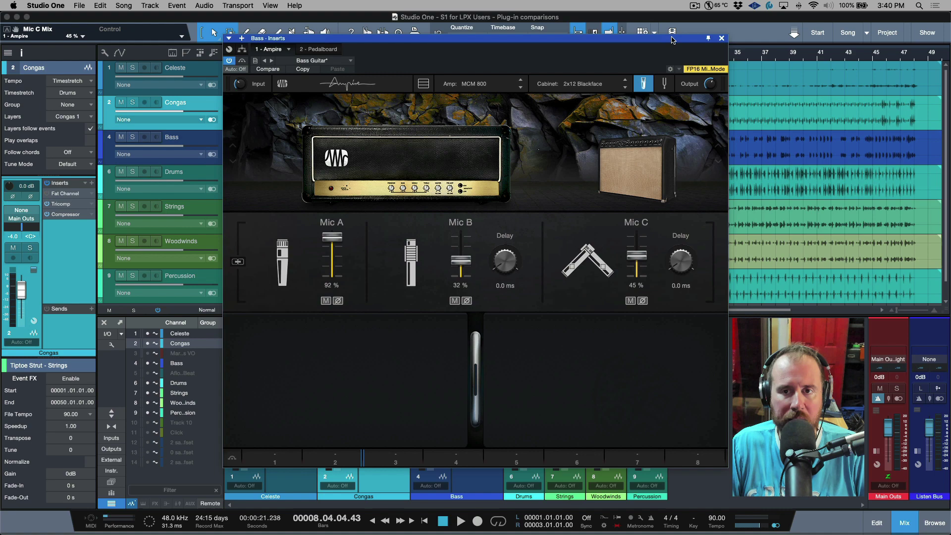
# Show Ampire's tuner and switch its Strobe mode on and back off
pyautogui.click(666, 84)
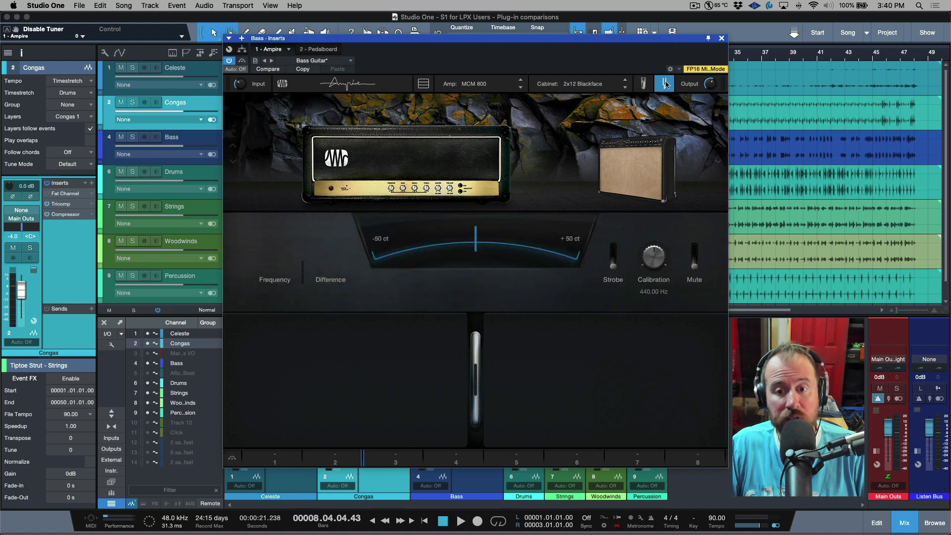
pyautogui.click(614, 252)
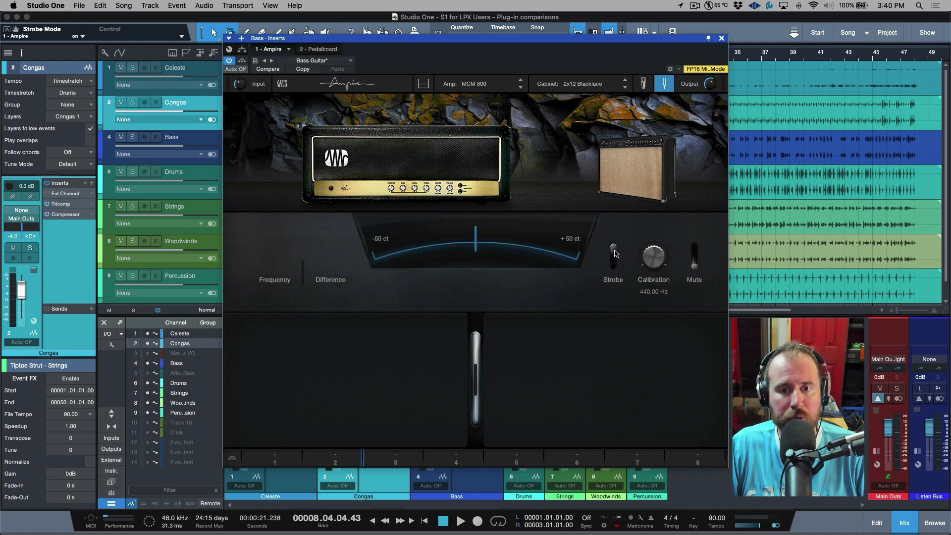
pyautogui.click(616, 266)
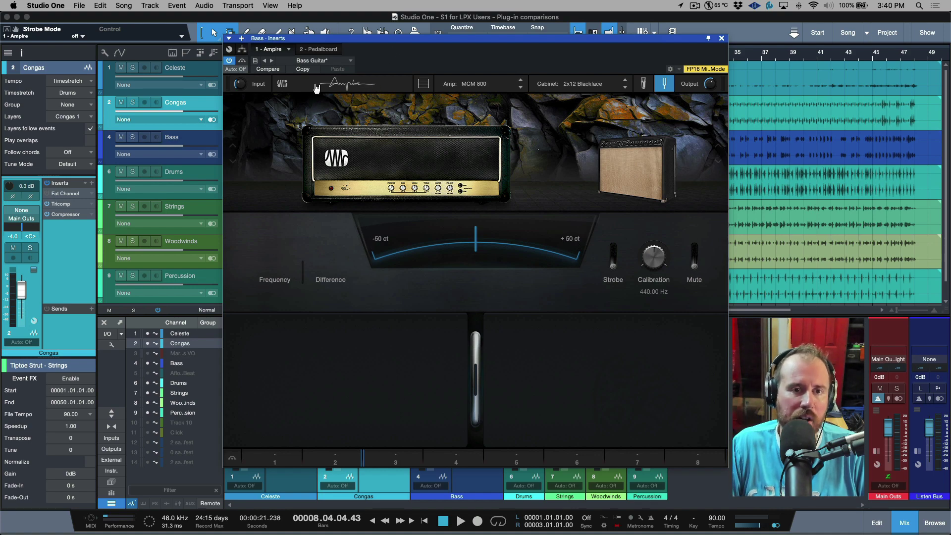
# Cycle through the background scenes behind the amp and settle on the dark room with warm overhead lights
pyautogui.click(282, 84)
pyautogui.click(284, 85)
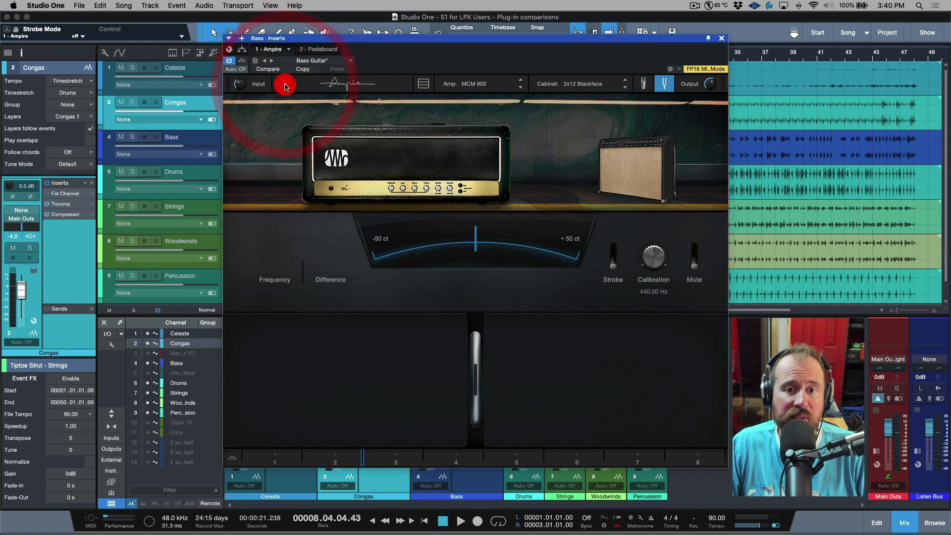
pyautogui.click(284, 85)
pyautogui.click(283, 86)
pyautogui.click(283, 85)
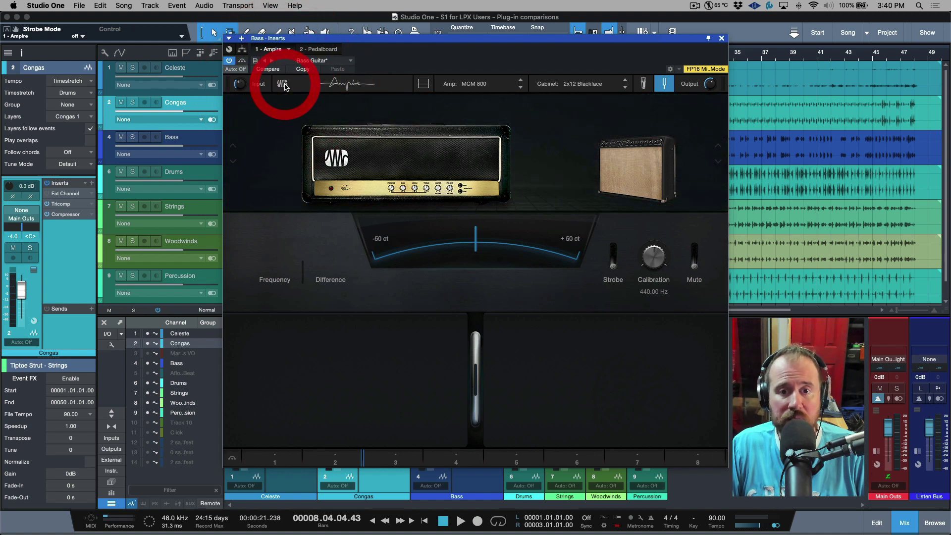
pyautogui.click(283, 86)
pyautogui.click(283, 85)
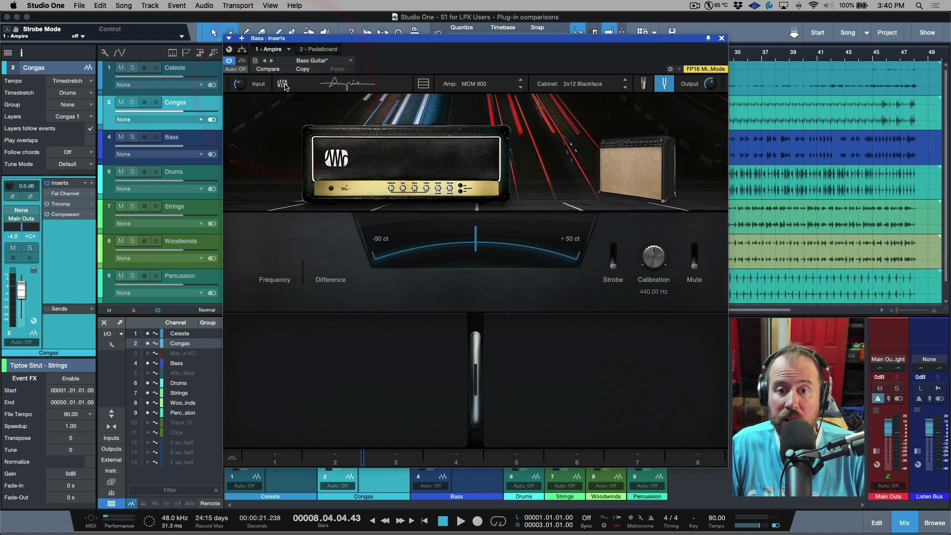
pyautogui.click(284, 85)
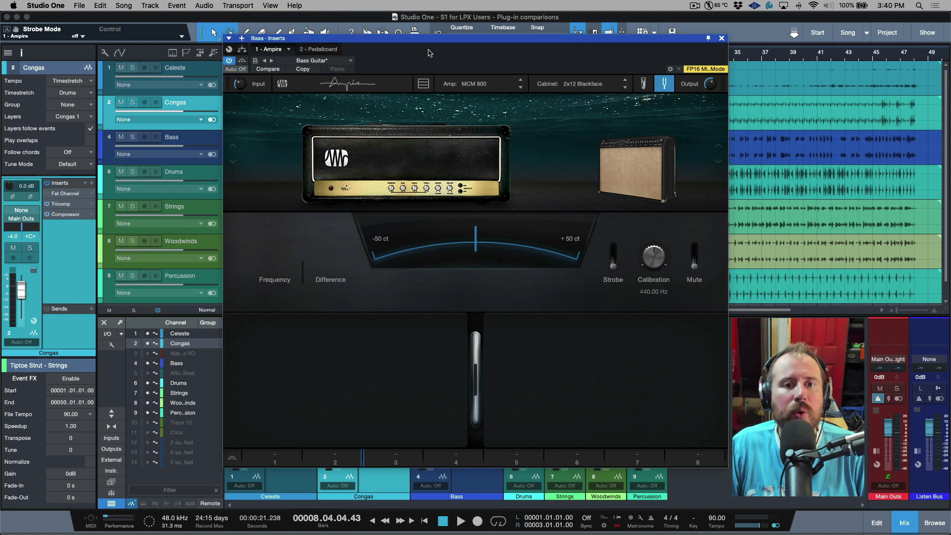
pyautogui.click(283, 86)
pyautogui.click(283, 85)
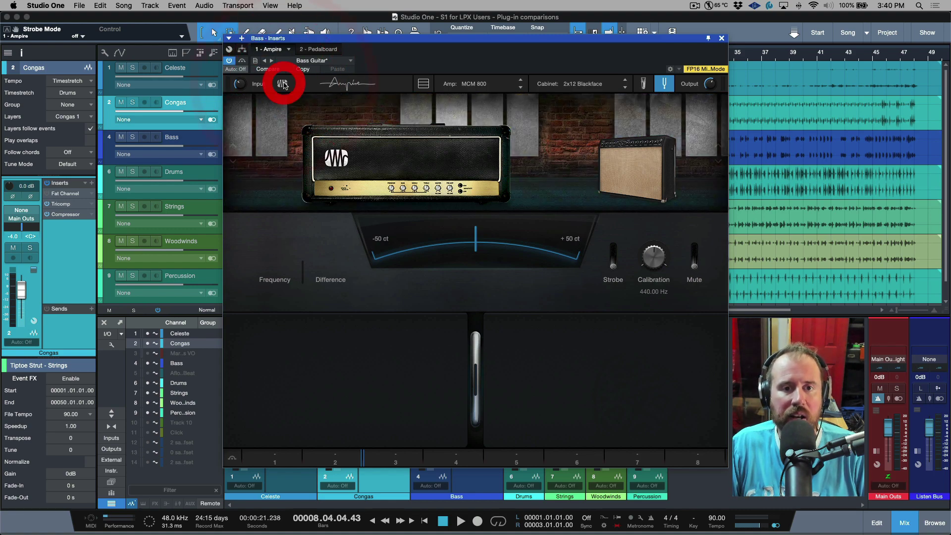
pyautogui.click(283, 86)
pyautogui.click(283, 85)
pyautogui.click(283, 85)
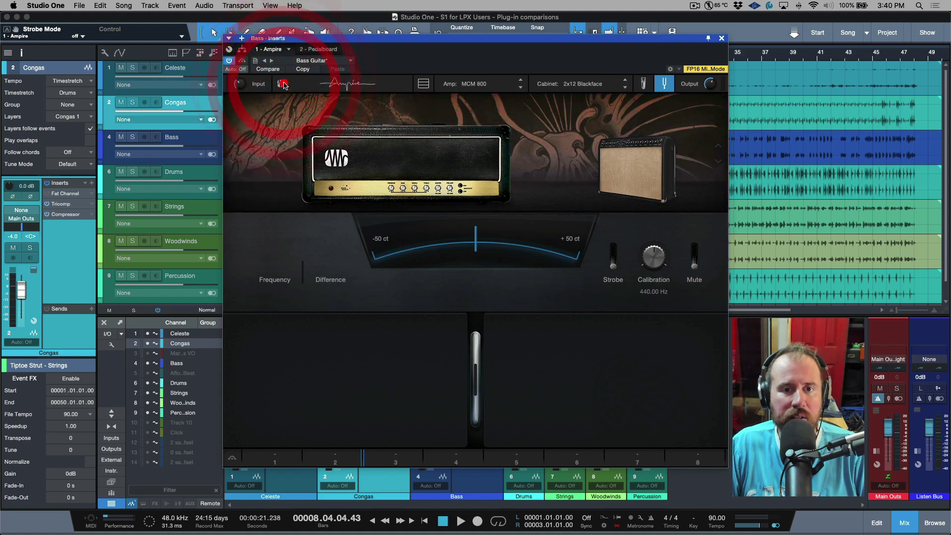
pyautogui.click(284, 85)
pyautogui.click(283, 85)
pyautogui.click(283, 85)
pyautogui.click(284, 85)
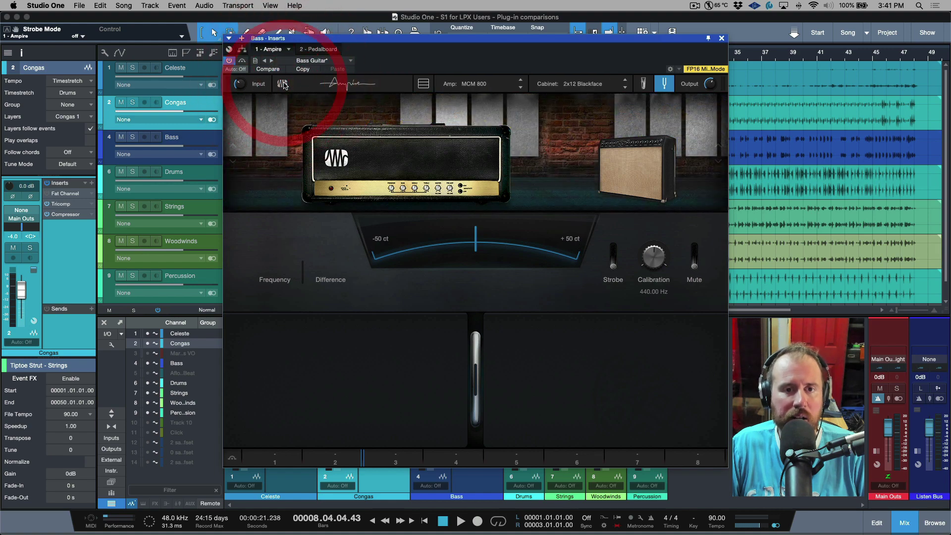
pyautogui.click(283, 85)
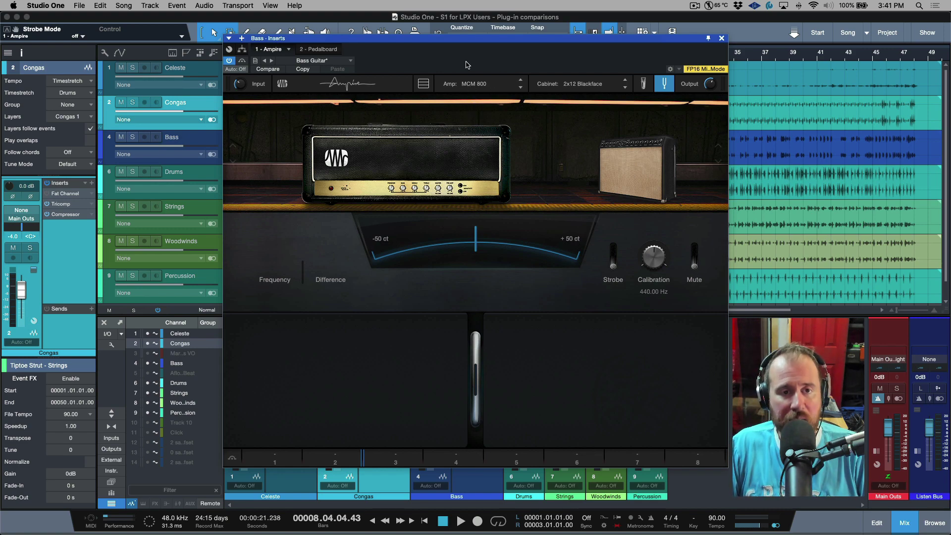
# Add the Big Fuzz pedal to pedalboard slot 1 and the FAT pedal to slot 6
pyautogui.click(273, 456)
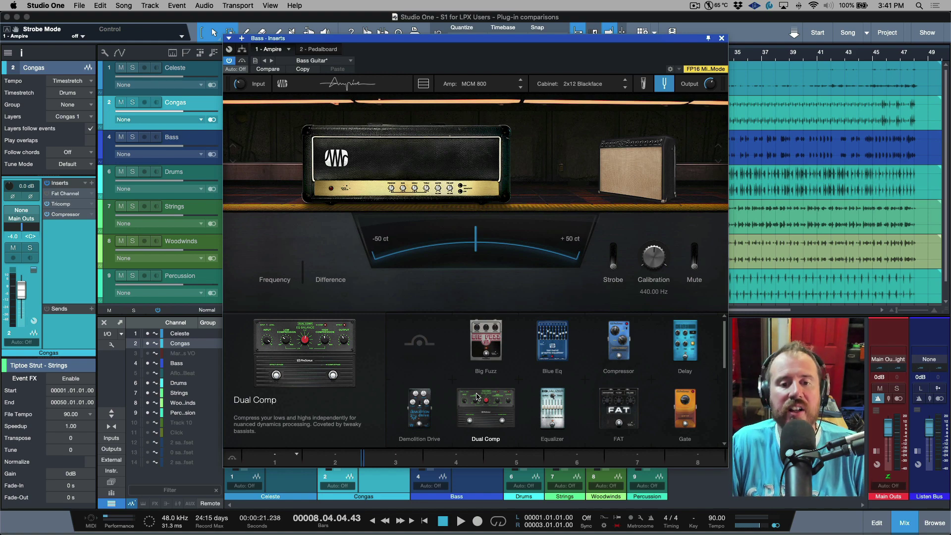
pyautogui.doubleClick(486, 342)
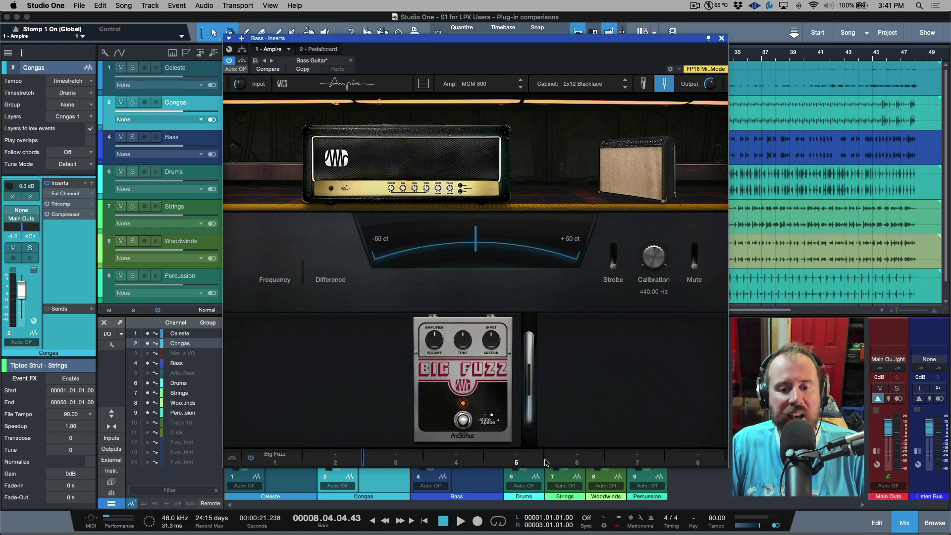
pyautogui.click(574, 459)
pyautogui.doubleClick(612, 413)
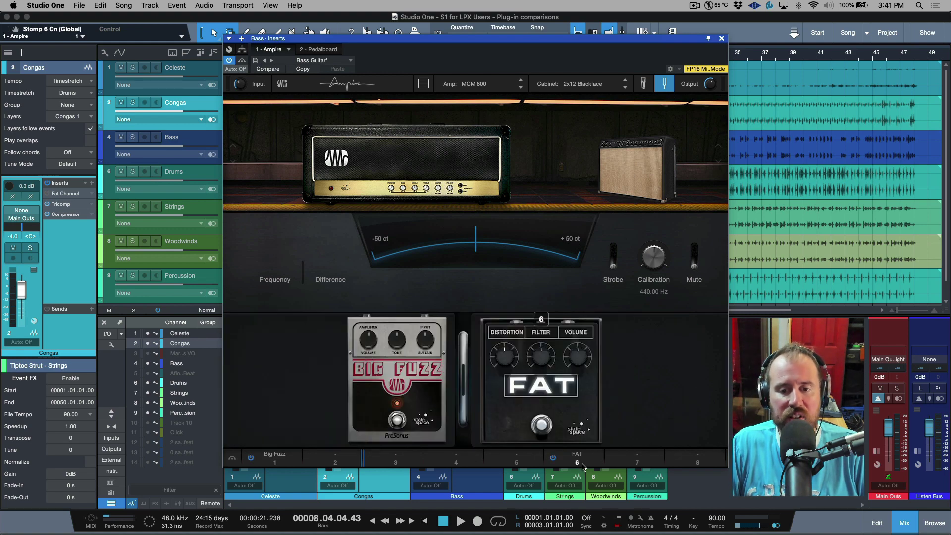
# Add the Demolition Drive pedal to pedalboard slot 7 and the Gate pedal to slot 8
pyautogui.click(636, 457)
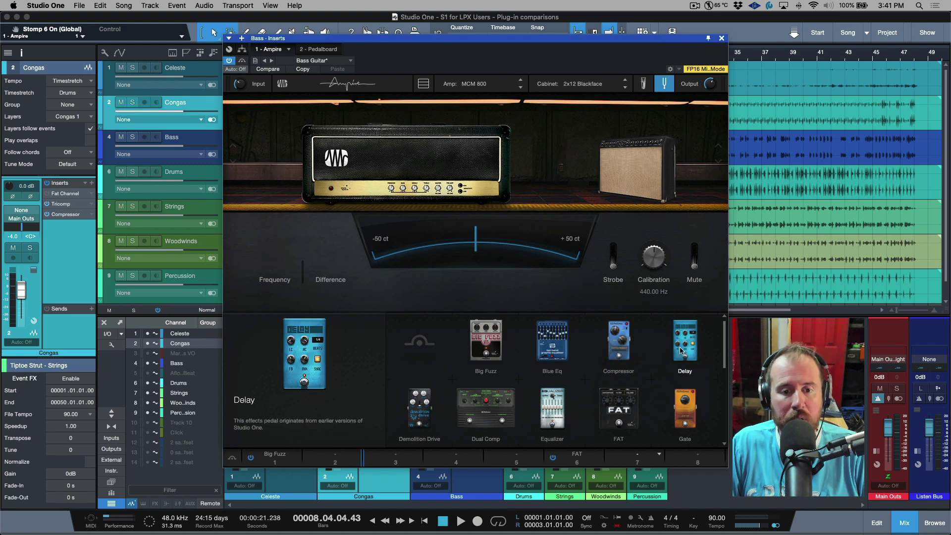
pyautogui.doubleClick(419, 408)
pyautogui.click(697, 464)
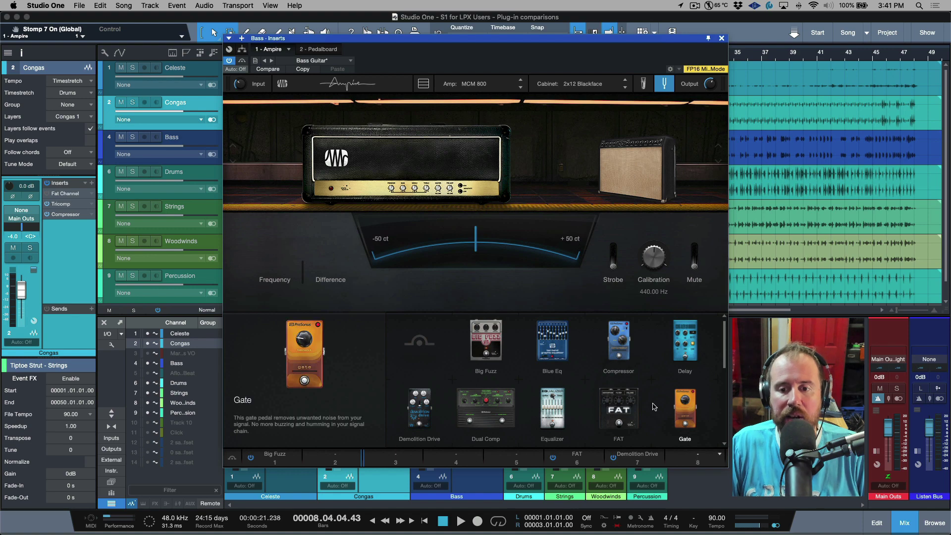
pyautogui.scroll(-3, 676, 347)
pyautogui.doubleClick(687, 346)
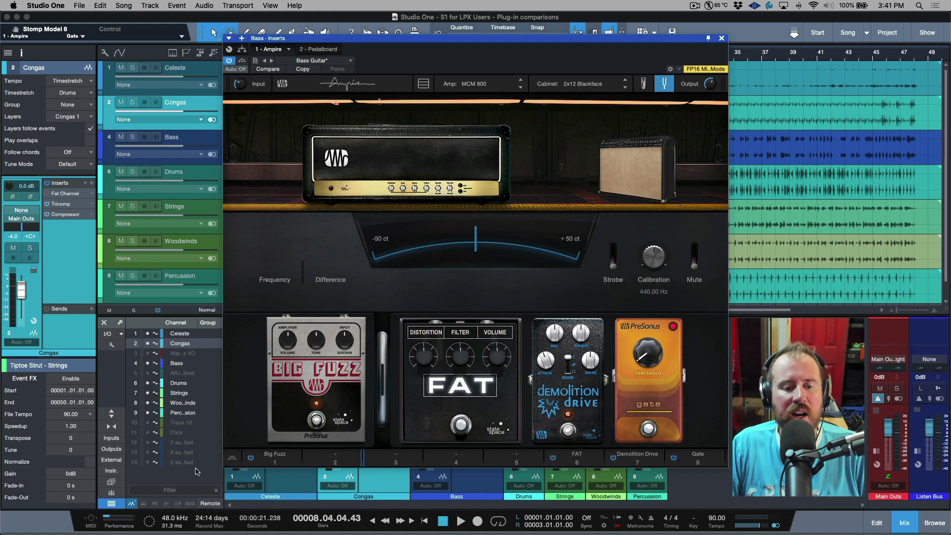
# Add the Tube Dreamer pedal to slot 2 and move it ahead of Big Fuzz in the pedal chain
pyautogui.click(334, 461)
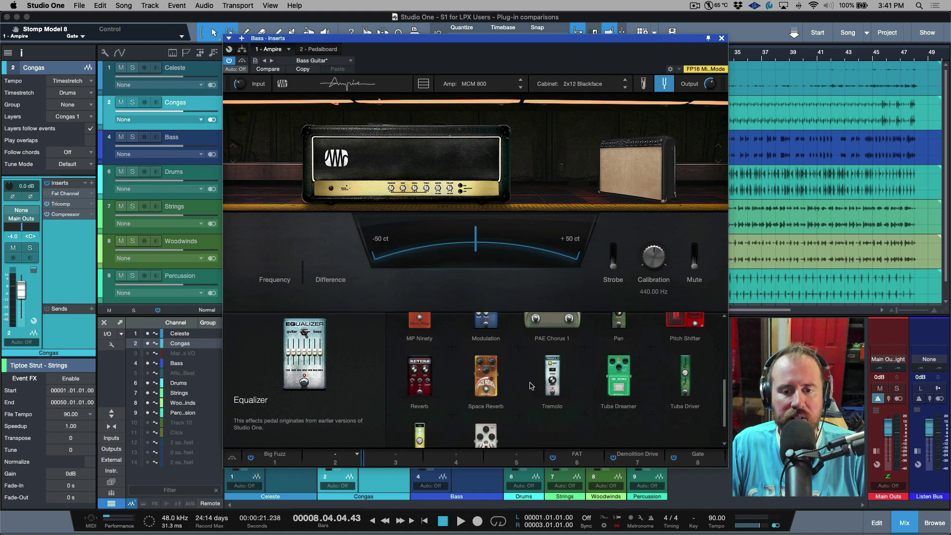
pyautogui.click(618, 377)
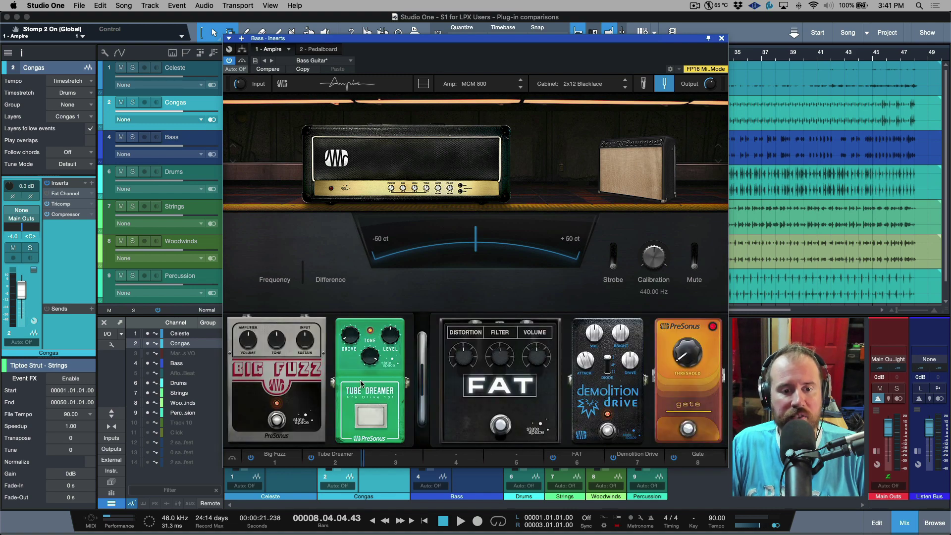
pyautogui.moveTo(360, 380); pyautogui.dragTo(271, 370)
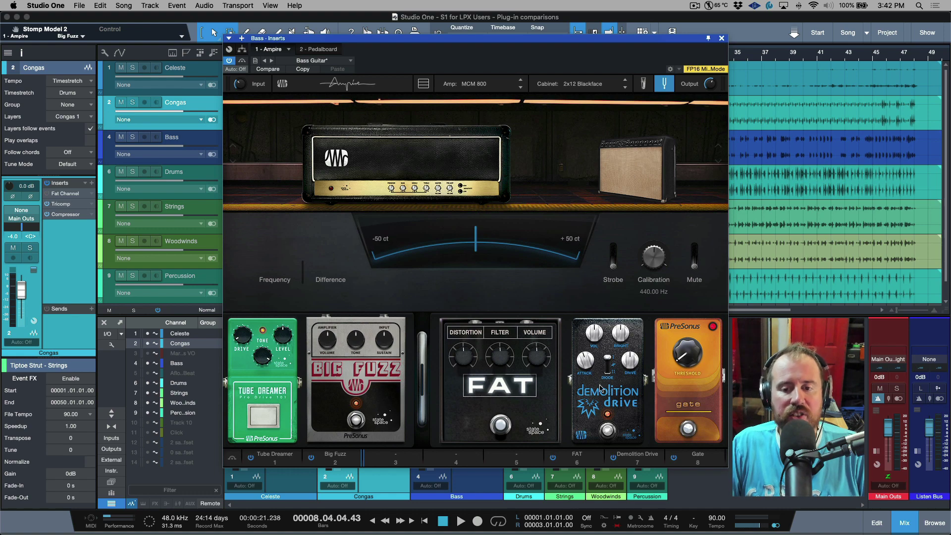
# Move the Gate pedal to slot 2 and place the pre/post amp divider between Gate and Big Fuzz
pyautogui.moveTo(402, 380); pyautogui.dragTo(331, 373)
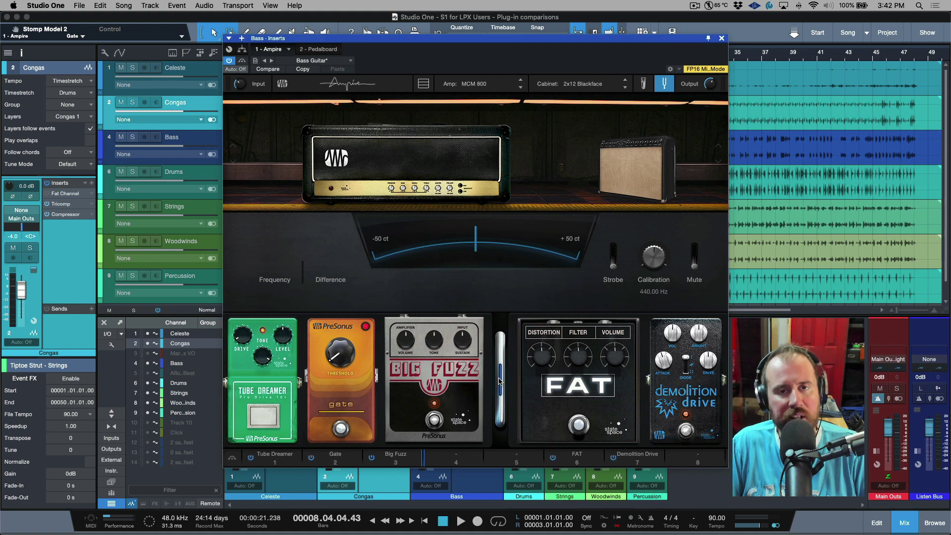
pyautogui.moveTo(499, 382); pyautogui.dragTo(380, 382)
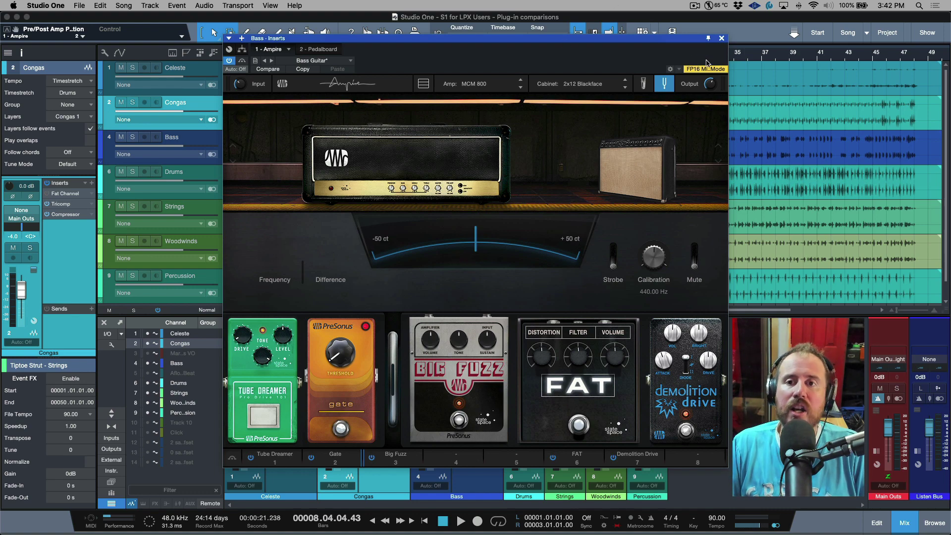
# Find the Pedalboard effect among the PreSonus plug-ins and add a second instance to the Bass channel's inserts
pyautogui.click(722, 39)
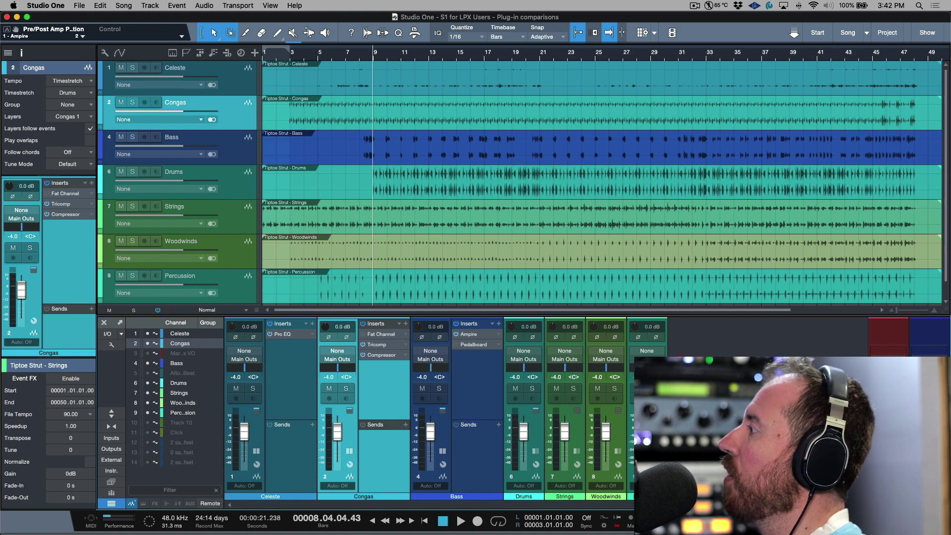
pyautogui.press('F5')
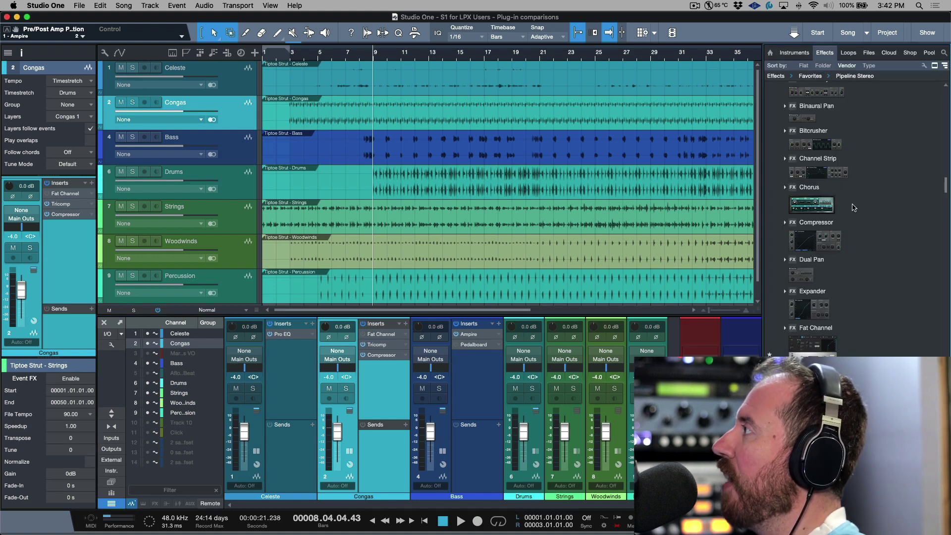
pyautogui.scroll(5, 852, 205)
pyautogui.scroll(6, 853, 207)
pyautogui.scroll(-3, 852, 208)
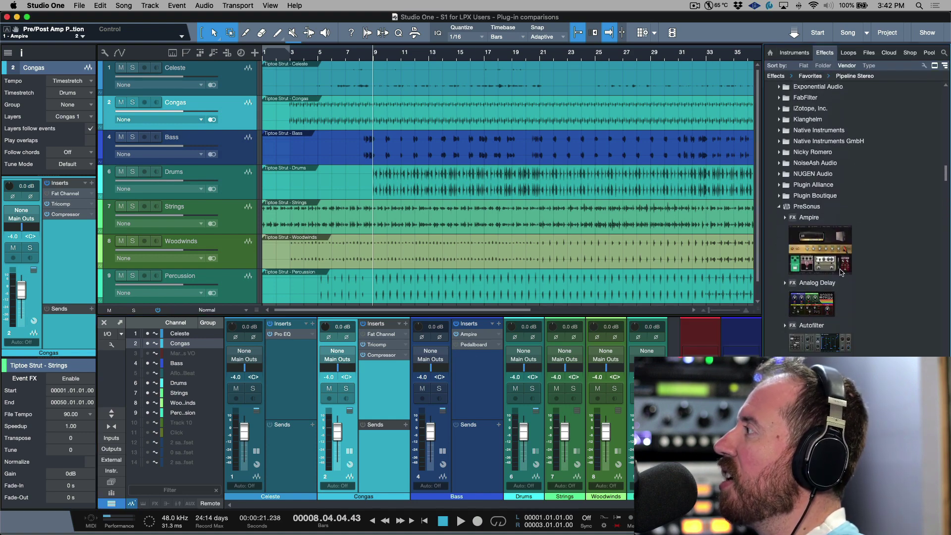
pyautogui.scroll(-3, 841, 272)
pyautogui.scroll(-15, 841, 272)
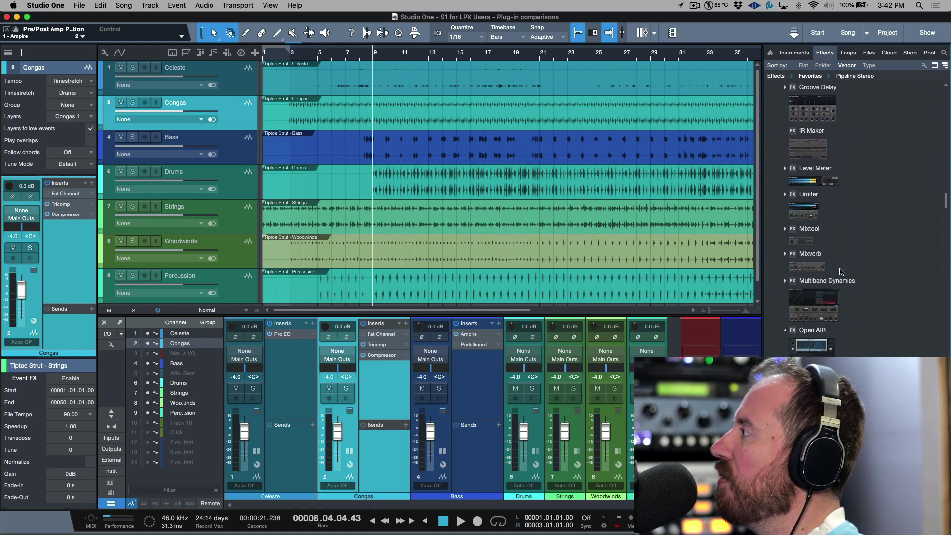
pyautogui.scroll(-8, 840, 272)
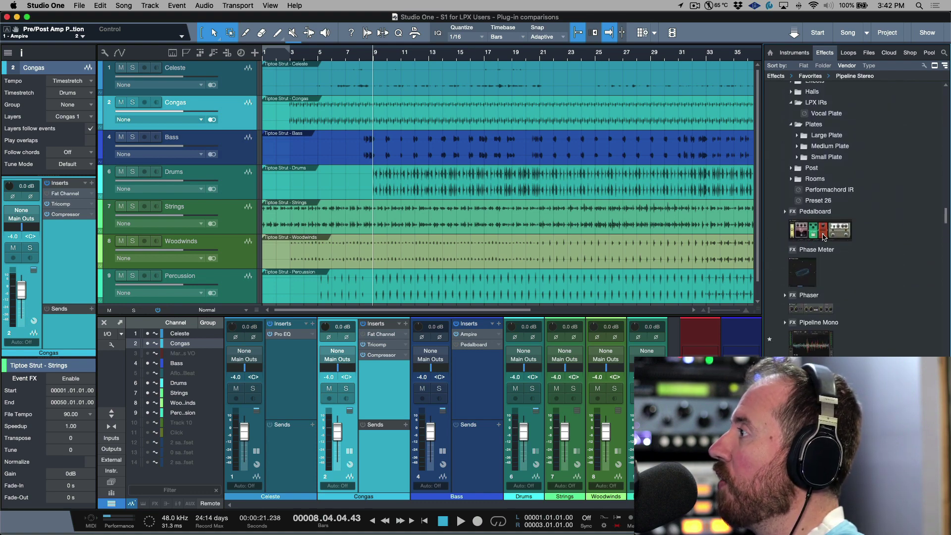
pyautogui.moveTo(826, 233); pyautogui.dragTo(489, 377)
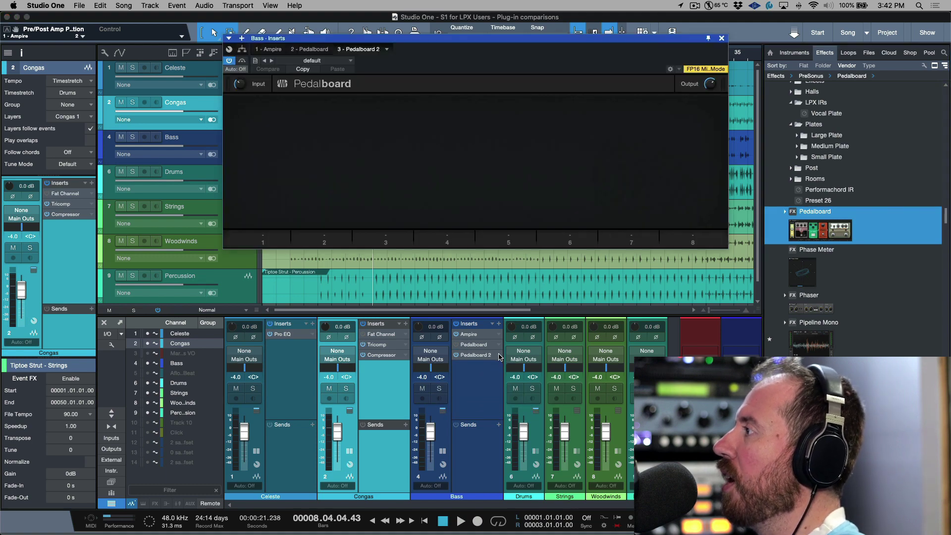
# Load the BE CAREFUL! guitar preset in the second Pedalboard and view the pedals available for slot 1
pyautogui.click(304, 60)
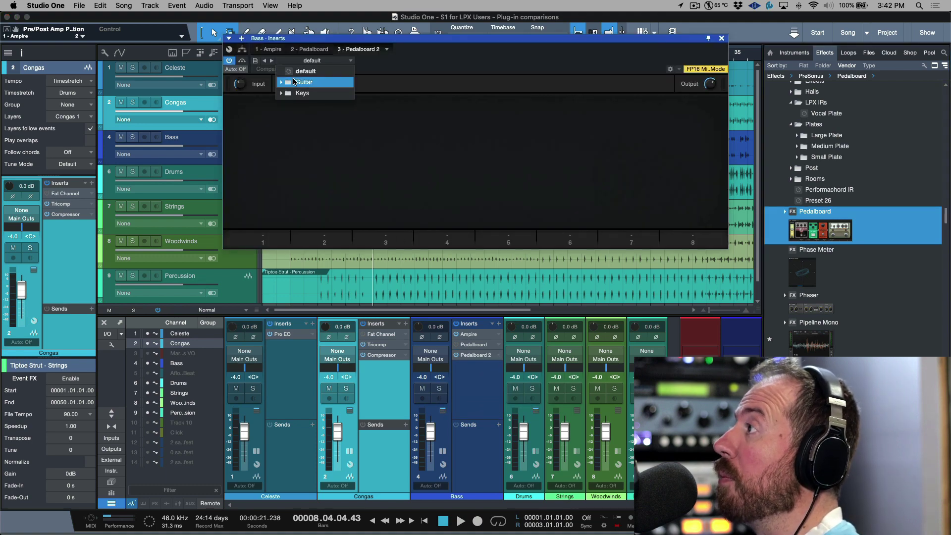
pyautogui.click(326, 82)
pyautogui.click(327, 93)
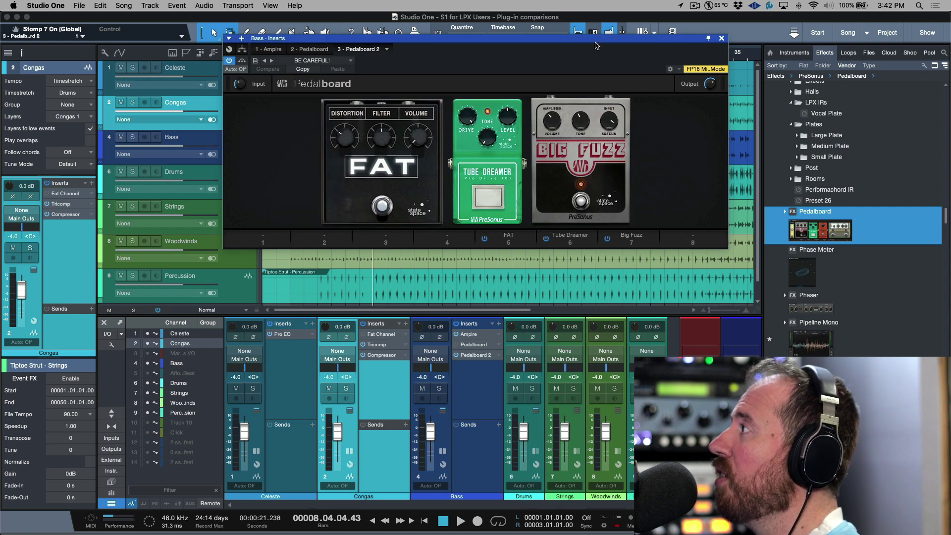
pyautogui.click(270, 241)
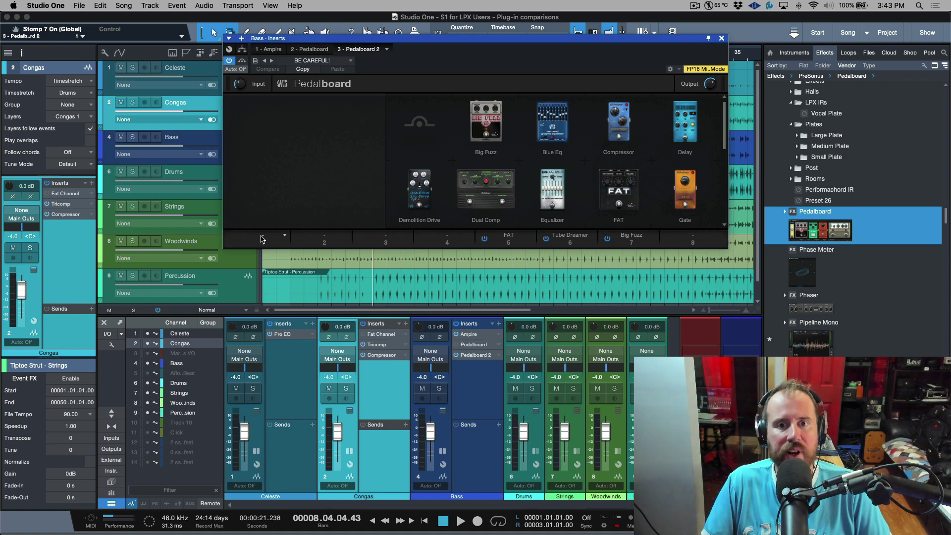
pyautogui.click(485, 52)
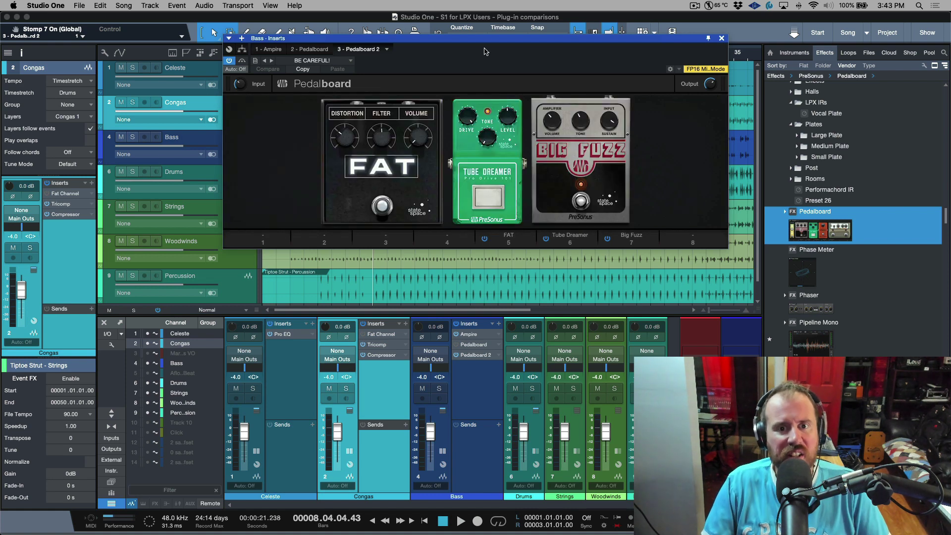
# Remove the second Pedalboard from the Bass channel's inserts and hide the effects browser
pyautogui.click(722, 39)
pyautogui.click(499, 356)
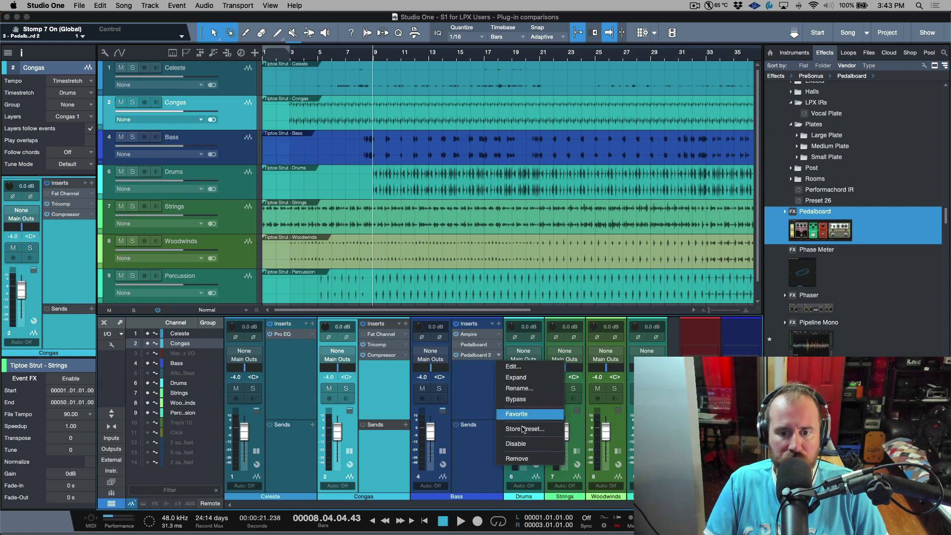
pyautogui.click(520, 460)
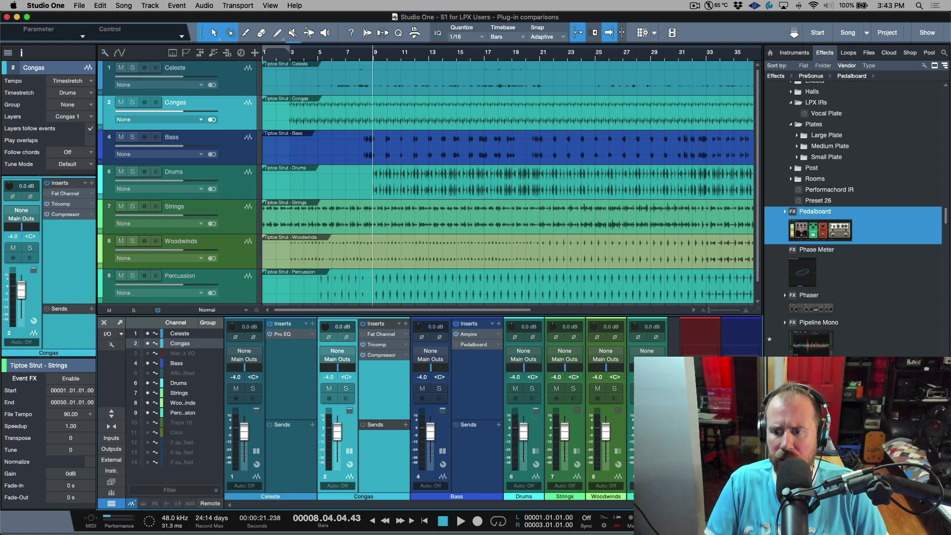
pyautogui.press('F5')
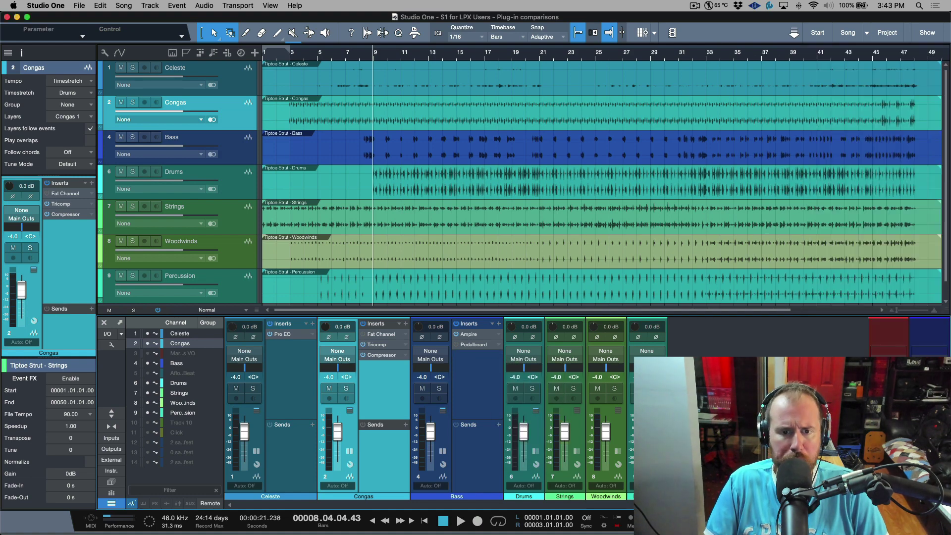
# Reopen Ampire on the Bass, view its Ampire High Density preset categories and turn off the tuner
pyautogui.click(476, 335)
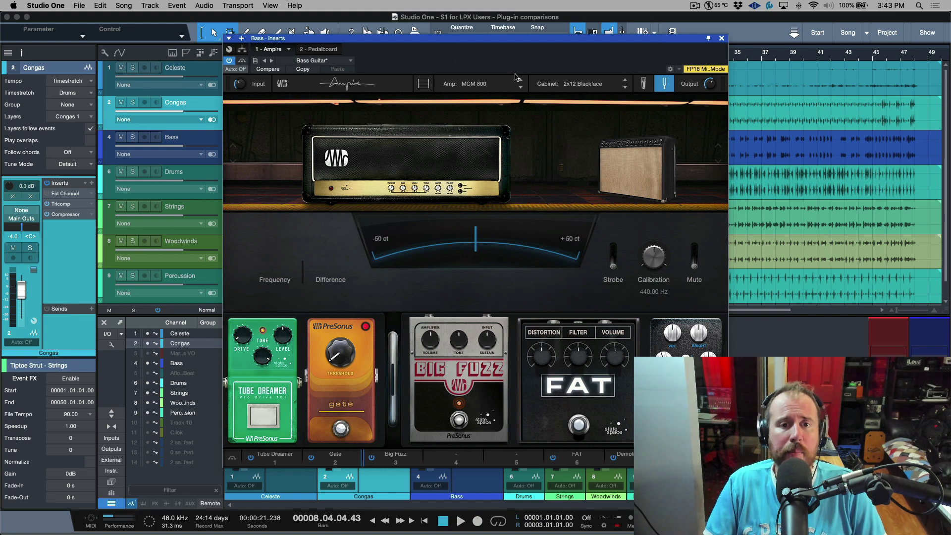
pyautogui.click(332, 61)
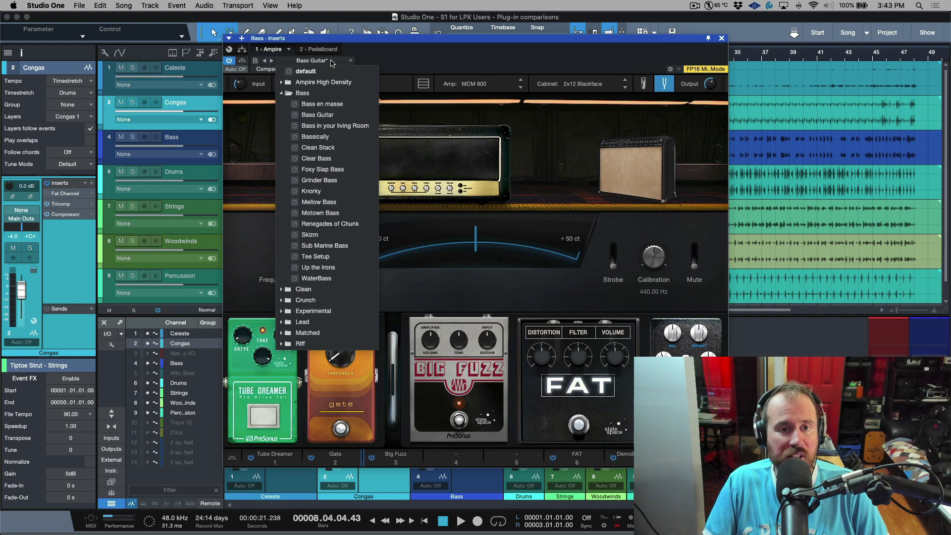
pyautogui.click(340, 83)
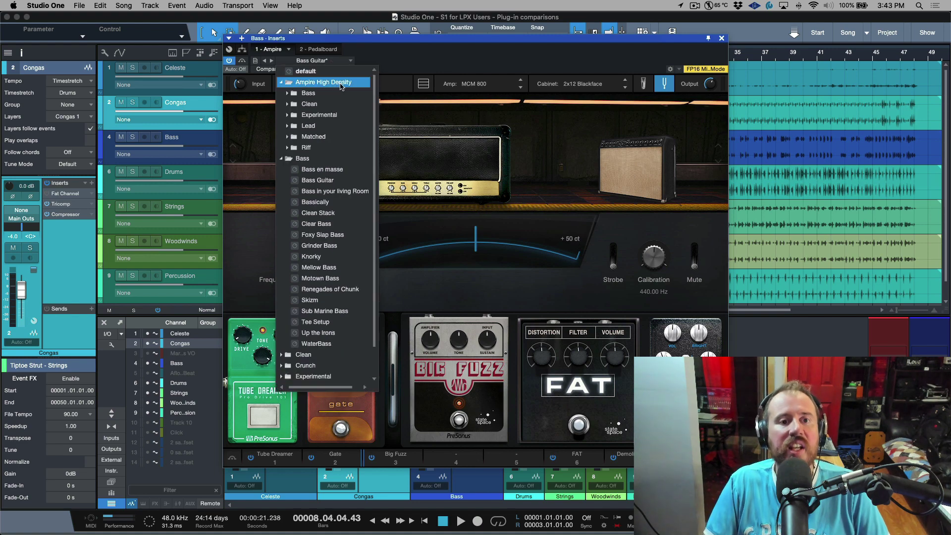
pyautogui.click(427, 68)
pyautogui.click(482, 85)
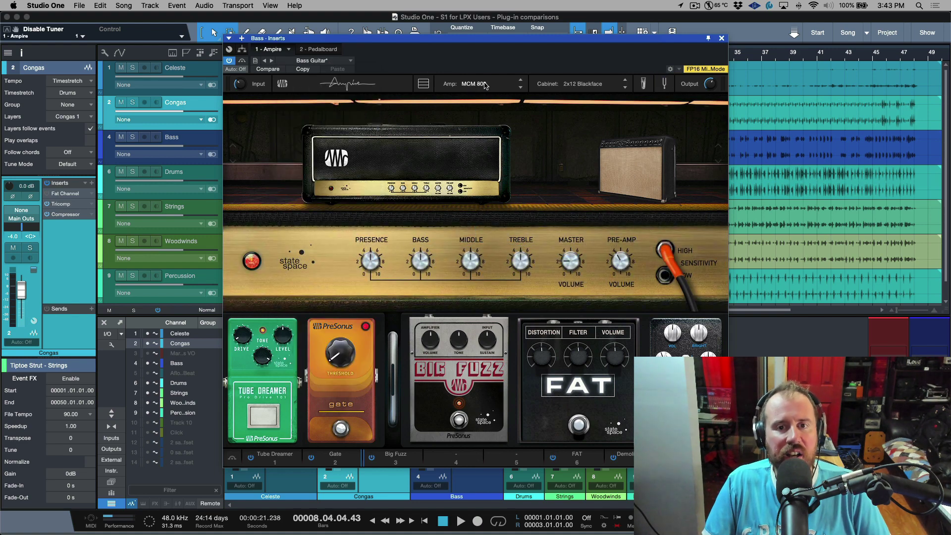
# Look through Ampire's available amp models and speaker cabinets
pyautogui.click(485, 85)
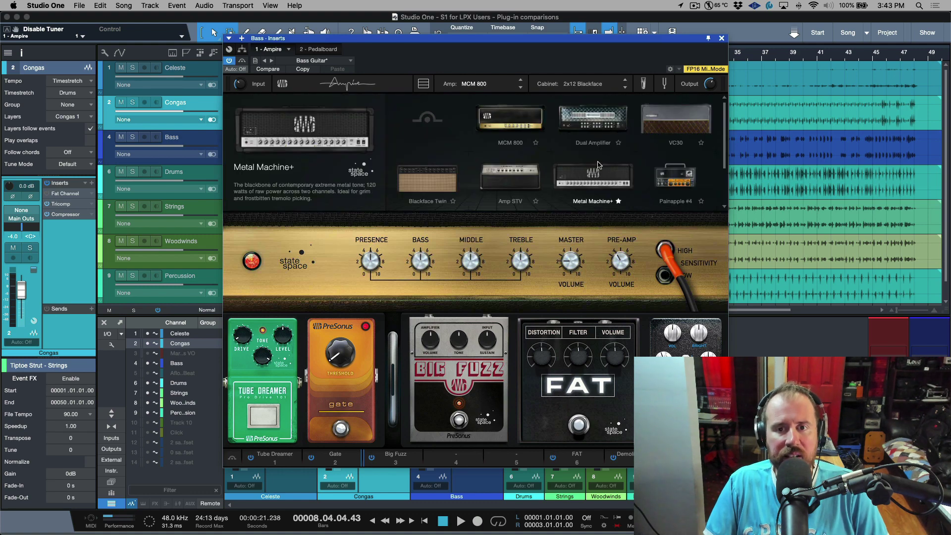
pyautogui.scroll(-3, 597, 165)
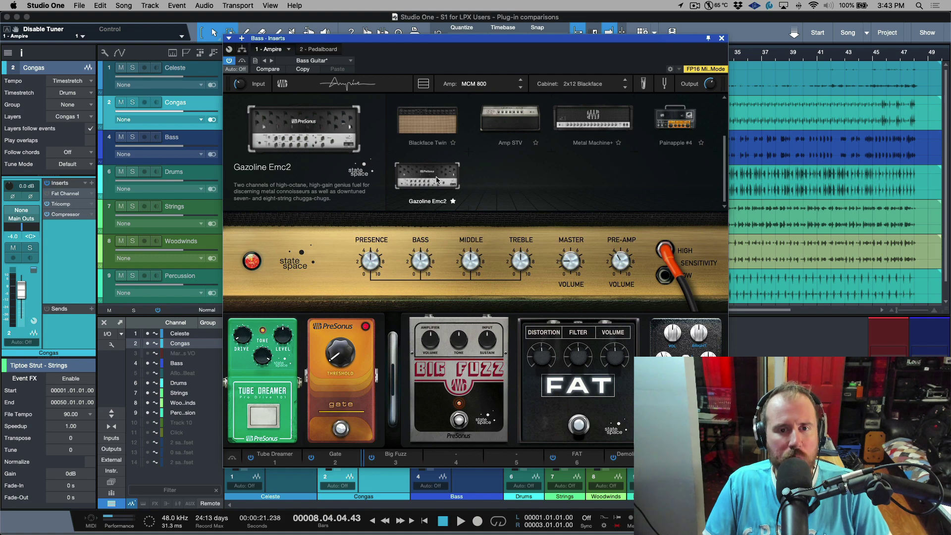
pyautogui.click(595, 85)
pyautogui.scroll(-5, 596, 156)
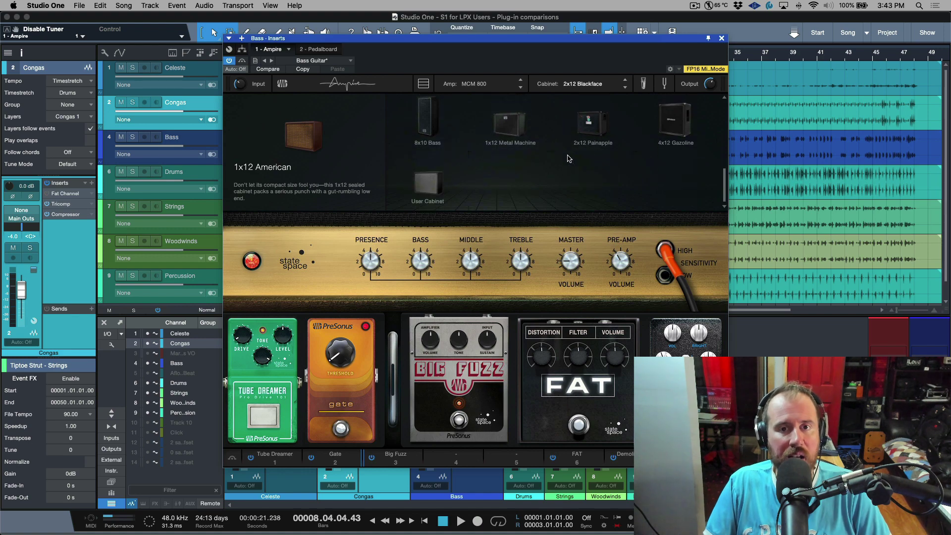
pyautogui.scroll(4, 535, 178)
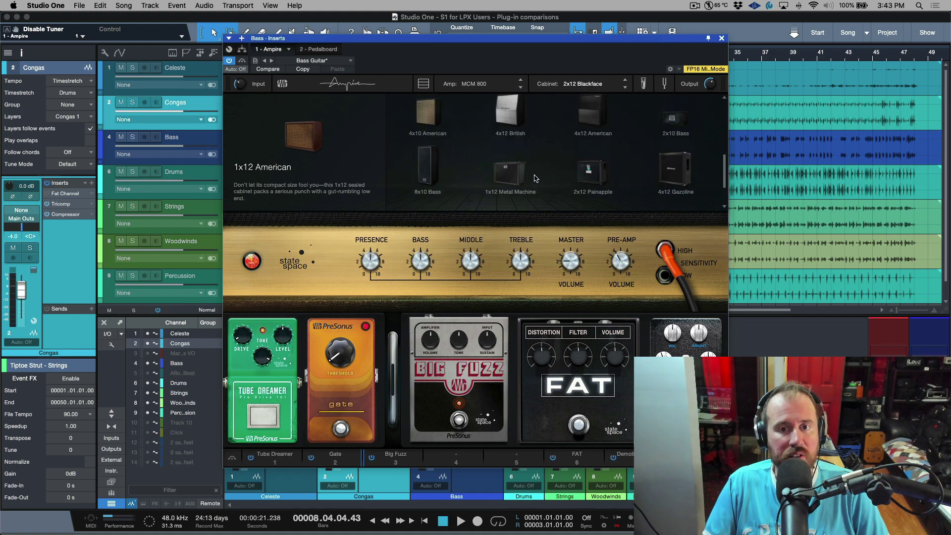
pyautogui.scroll(2, 535, 179)
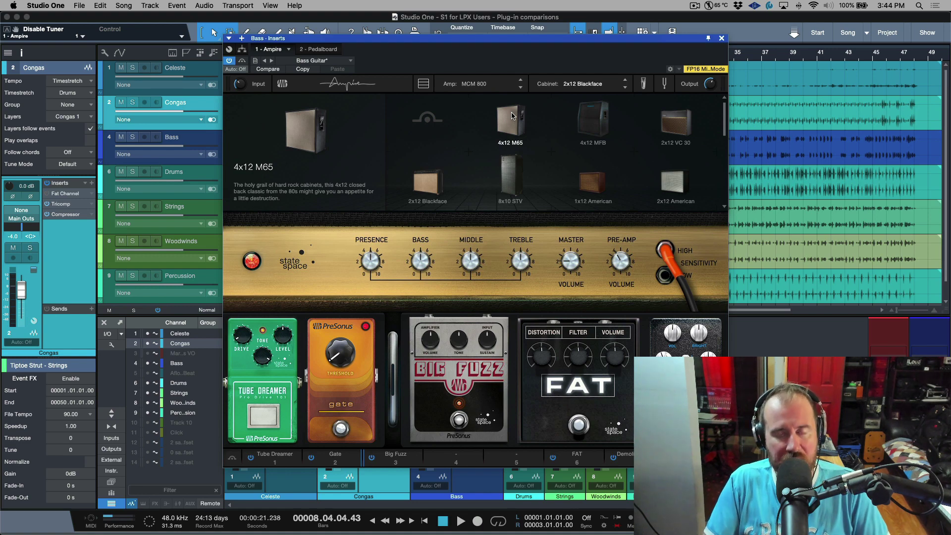
# Switch Ampire to the Blackface Twin amp with the 2x12 Blackface cabinet
pyautogui.click(488, 86)
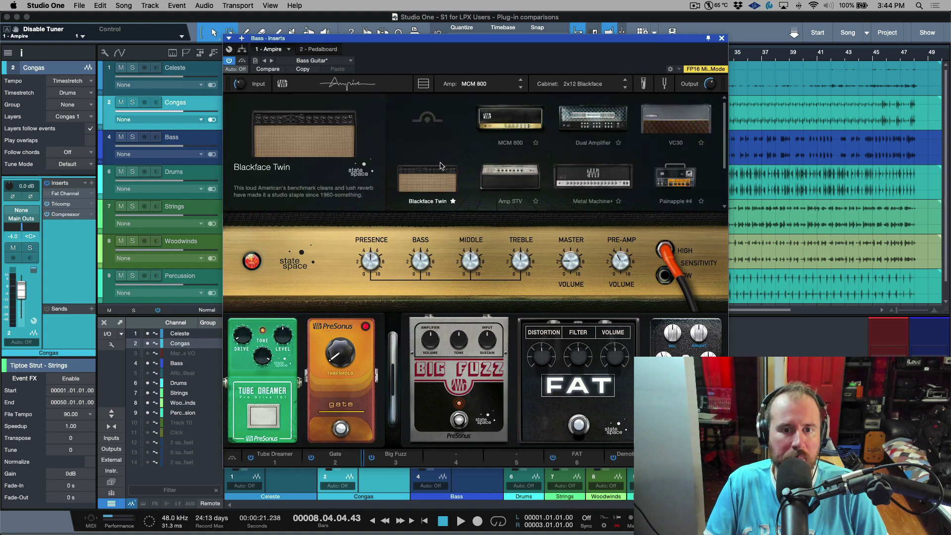
pyautogui.click(436, 193)
pyautogui.click(589, 85)
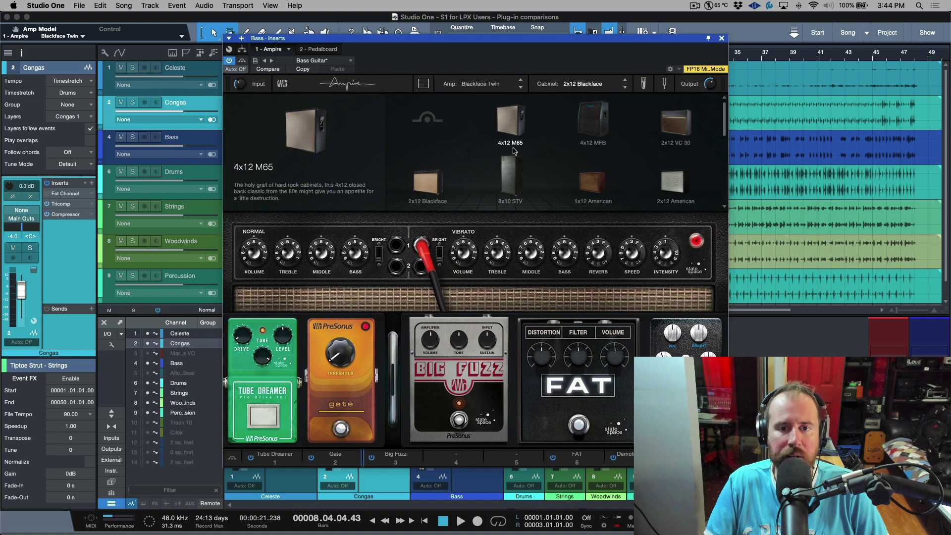
pyautogui.click(428, 185)
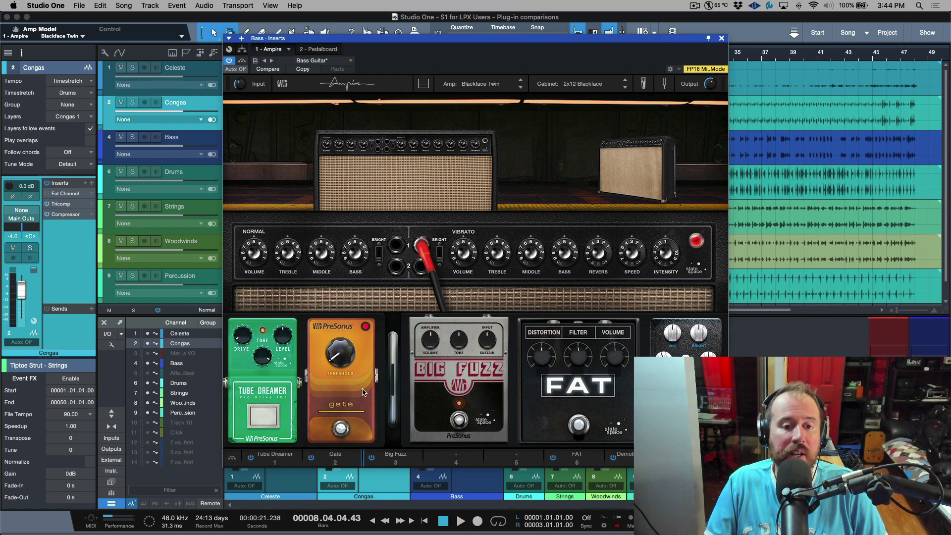
# Connect the Tube Dreamer pedal's "Stomp 1 On (Global)" parameter to Button 1 of the channel macro controls
pyautogui.click(251, 458)
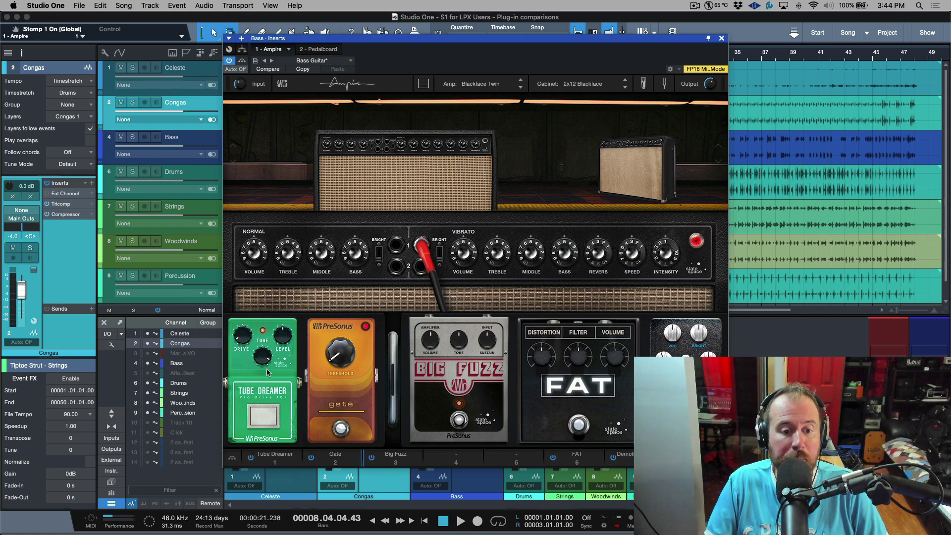
pyautogui.rightClick(250, 458)
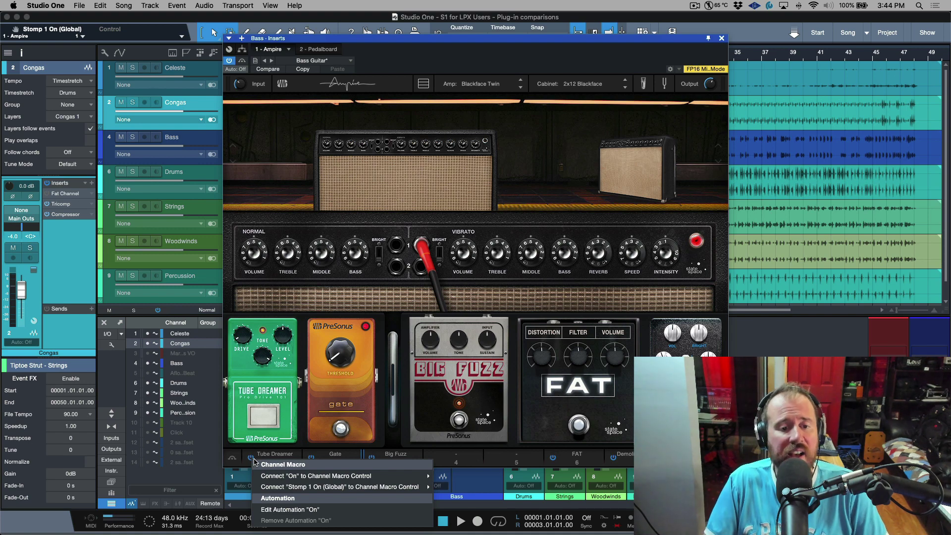
pyautogui.moveTo(425, 486)
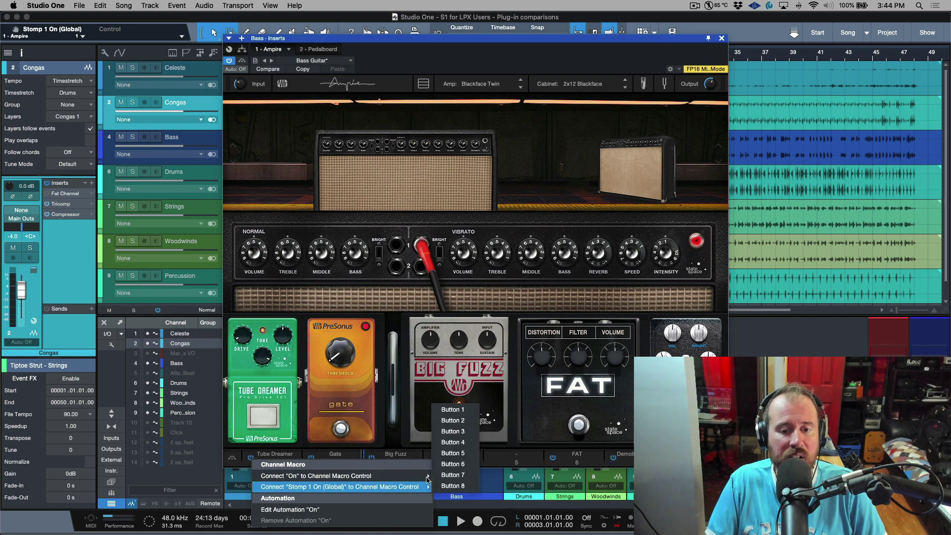
pyautogui.click(469, 410)
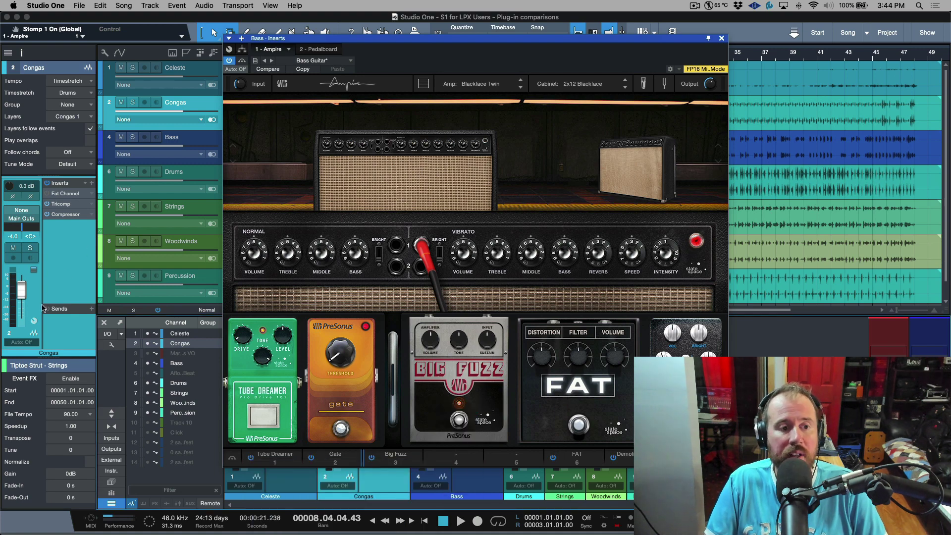
# Open the Bass channel's macro controls and switch the Tube Dreamer off with its mapped Stomp 1 button
pyautogui.click(430, 478)
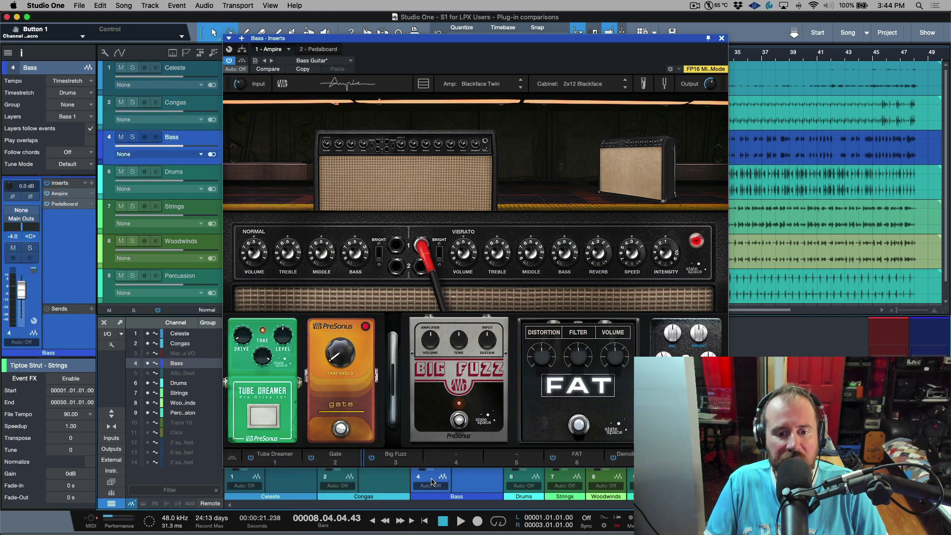
pyautogui.click(34, 321)
pyautogui.click(291, 153)
pyautogui.click(292, 153)
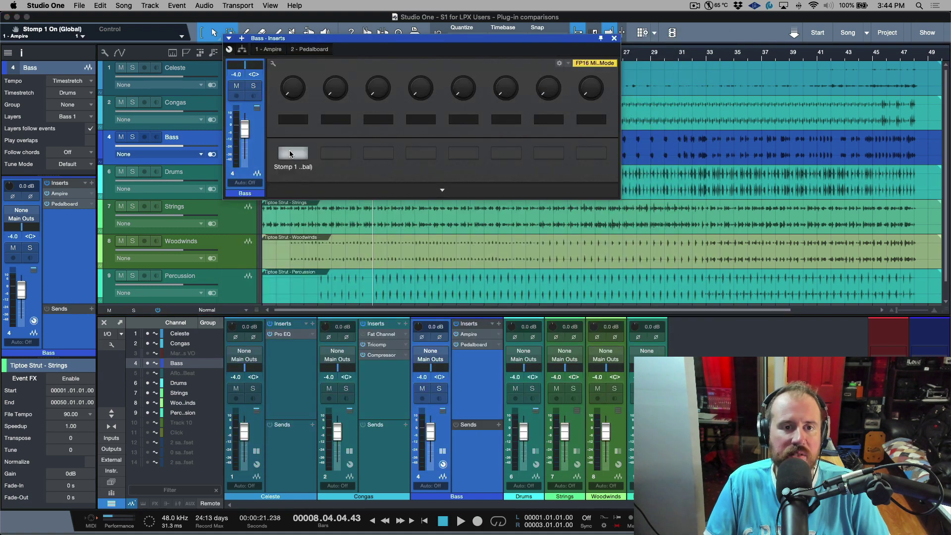
pyautogui.click(292, 153)
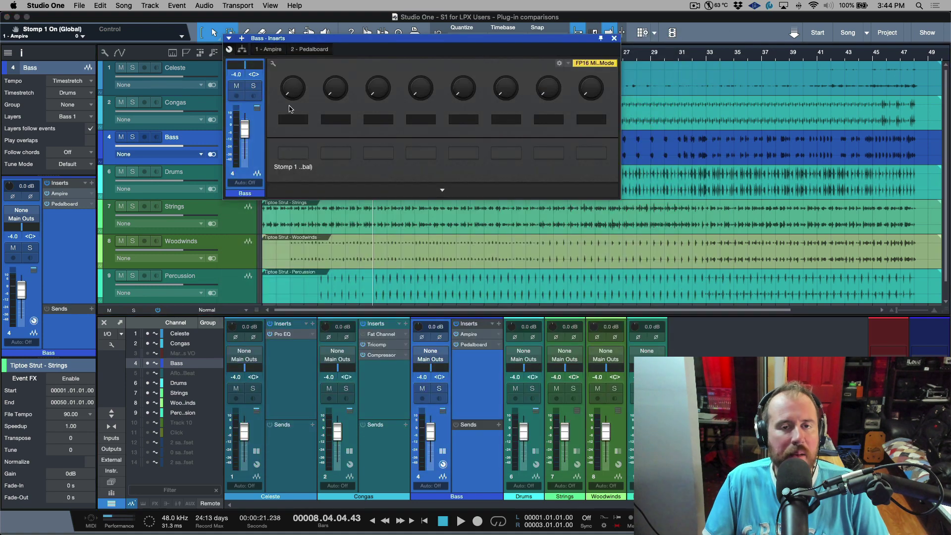
pyautogui.click(614, 39)
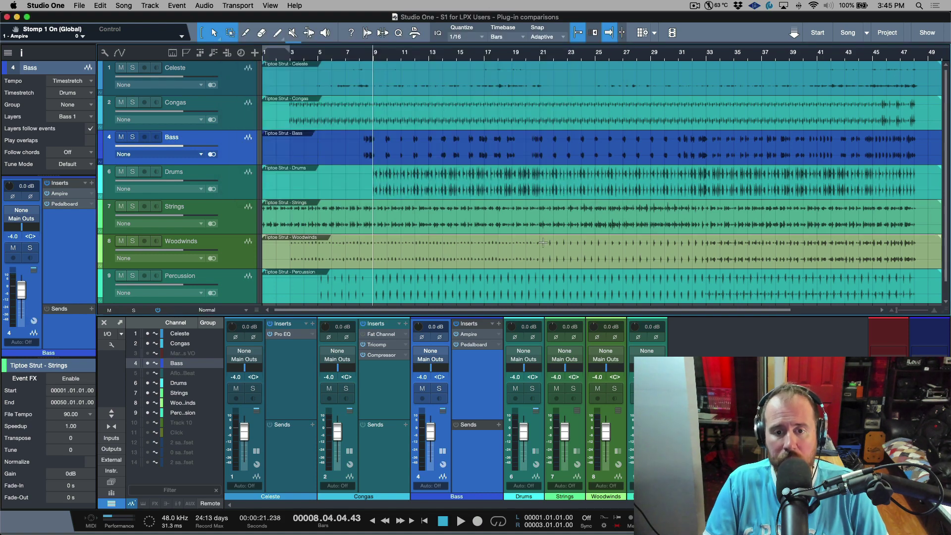
# Open Ampire on the Bass channel and load the Bass Buried preset from the Ampire High Density Bass folder
pyautogui.click(474, 334)
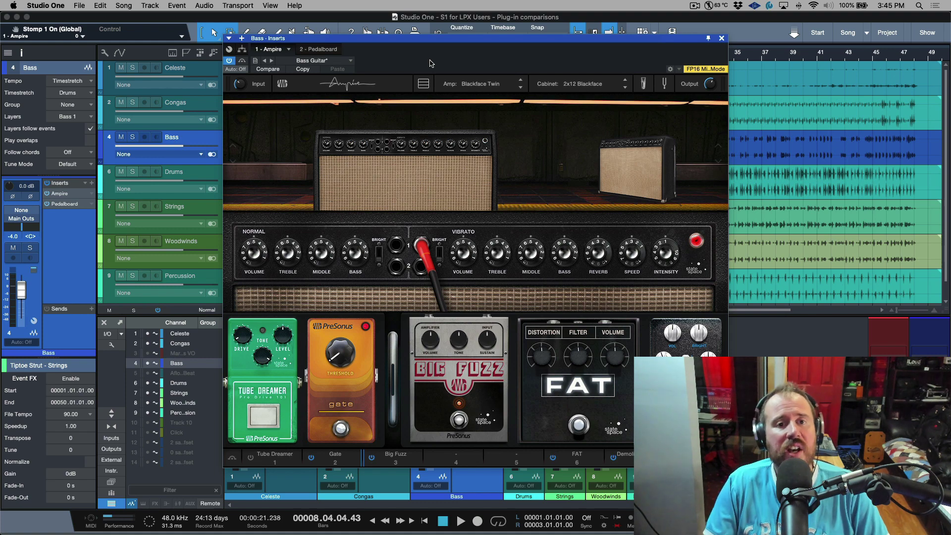
pyautogui.click(318, 62)
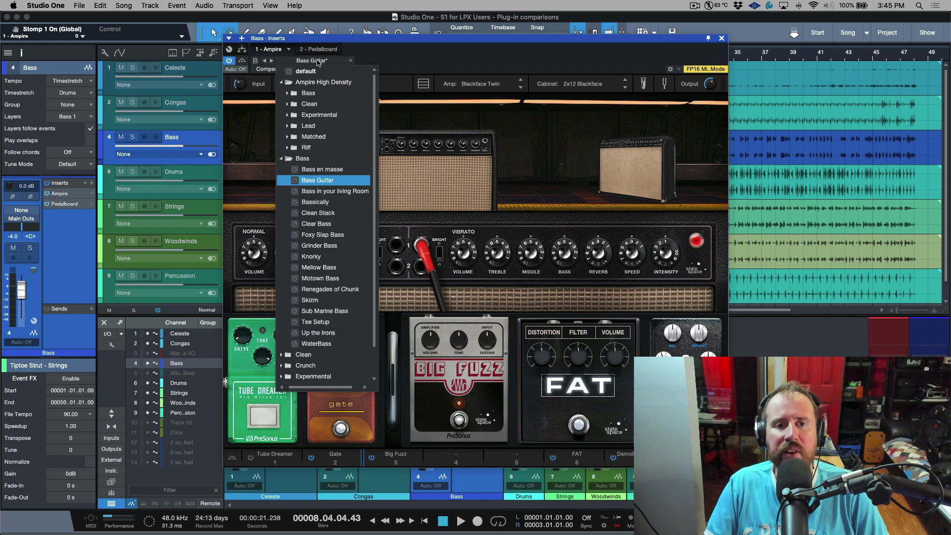
pyautogui.click(308, 93)
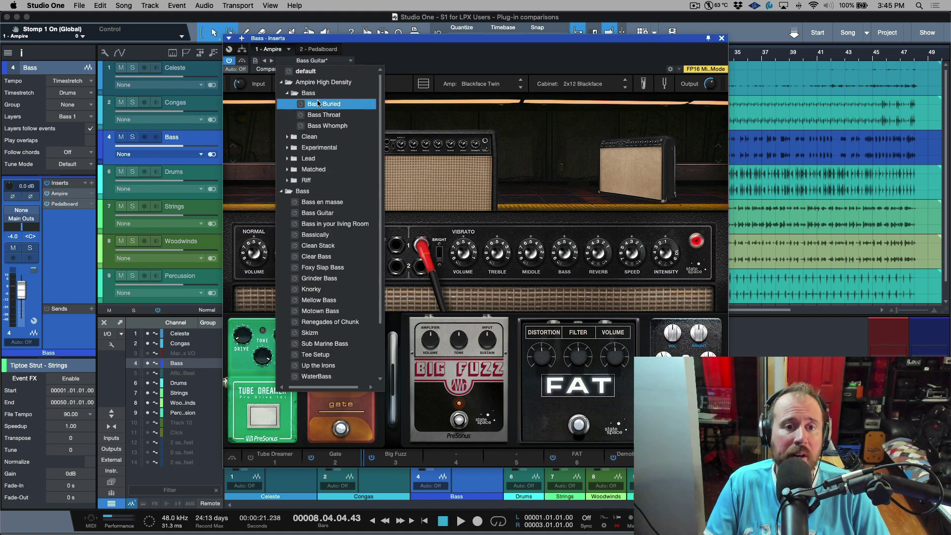
pyautogui.click(317, 103)
pyautogui.click(487, 60)
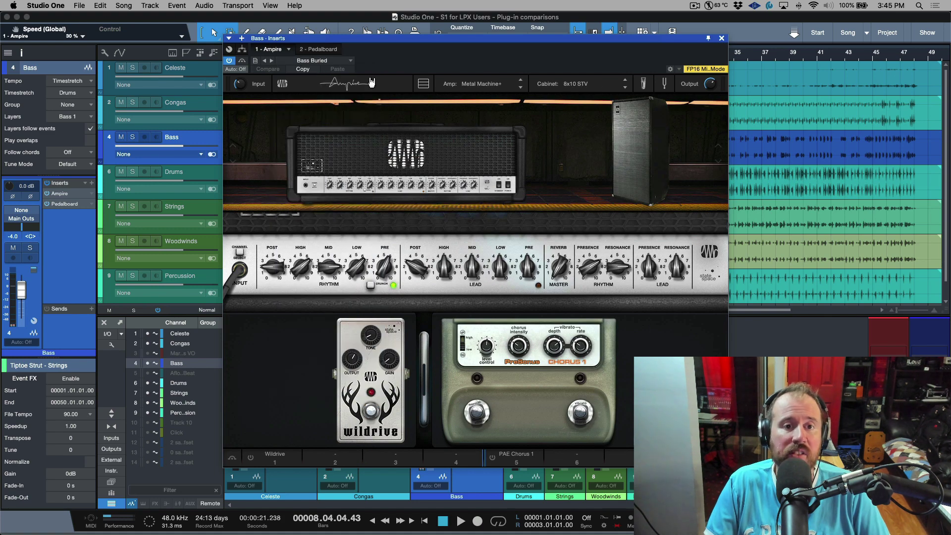
# Collapse the Ampire High Density preset folder and load the Bass en masse preset from the Bass folder
pyautogui.click(315, 61)
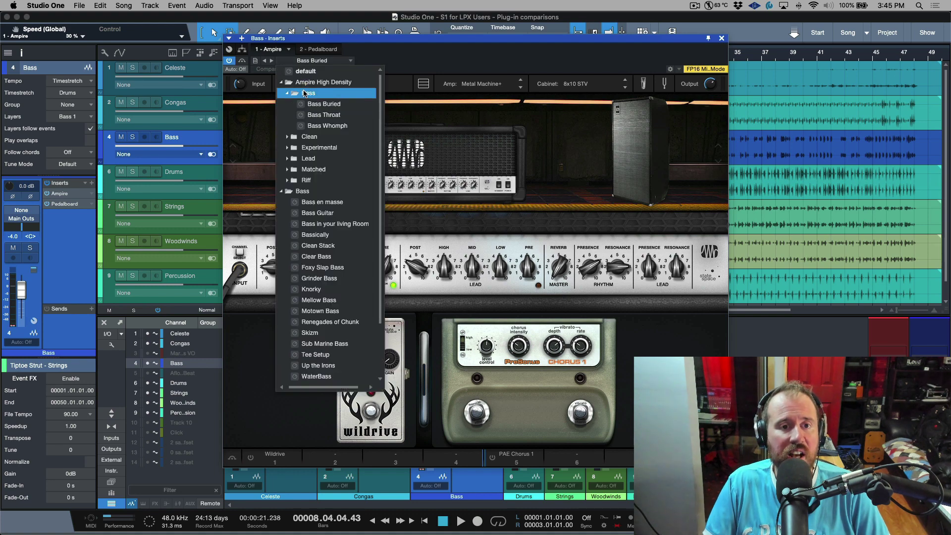
pyautogui.click(308, 84)
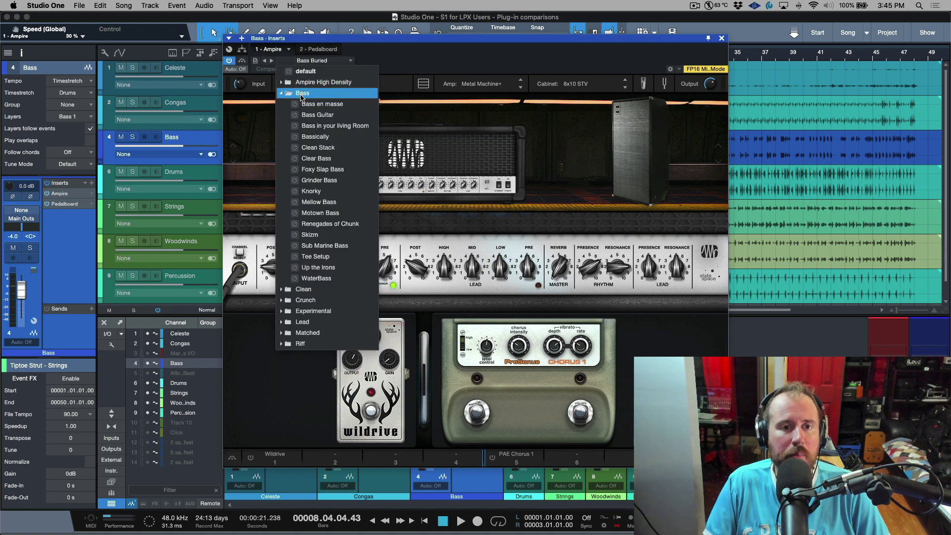
pyautogui.click(306, 93)
pyautogui.click(311, 94)
pyautogui.click(312, 103)
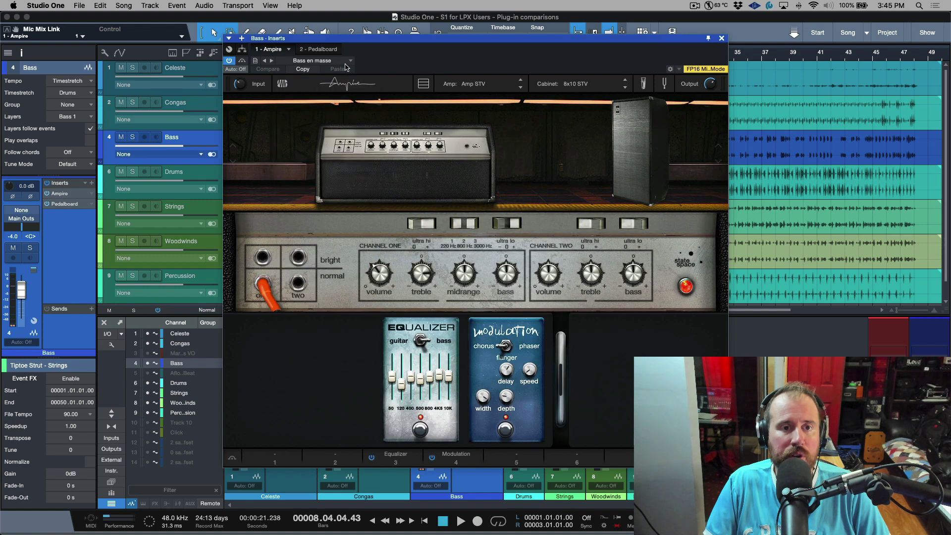
# Step forward through Ampire's bass presets to Grinder Bass and close the plug-in window
pyautogui.click(271, 61)
pyautogui.click(271, 61)
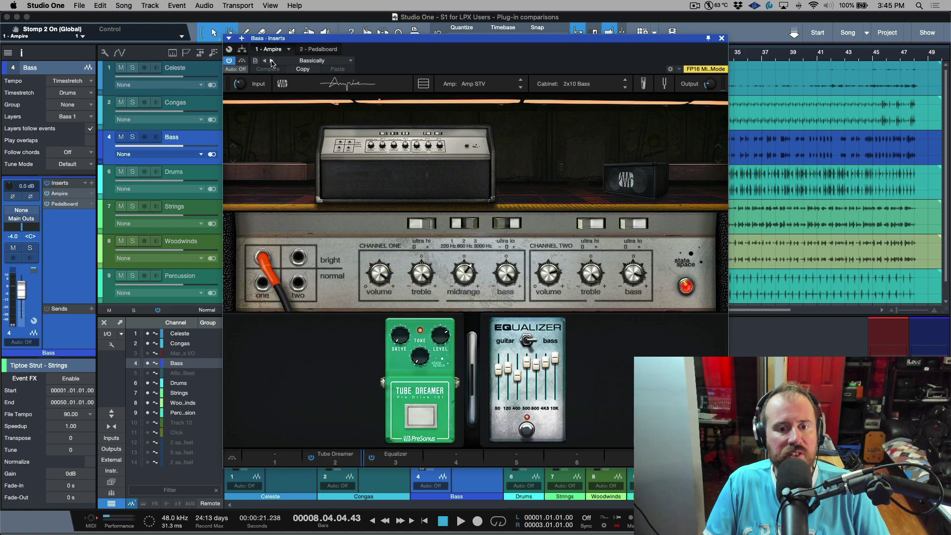
pyautogui.click(272, 61)
pyautogui.click(272, 61)
pyautogui.click(271, 61)
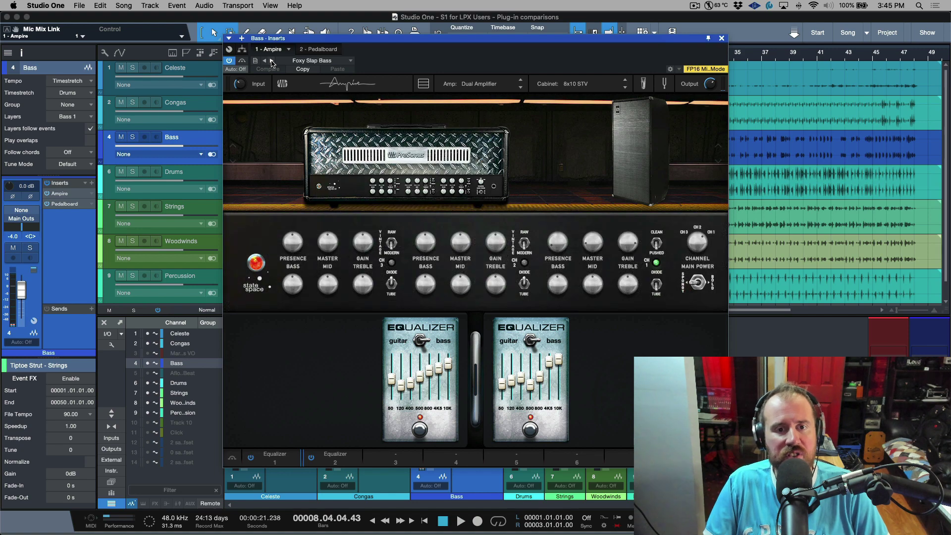
pyautogui.click(272, 61)
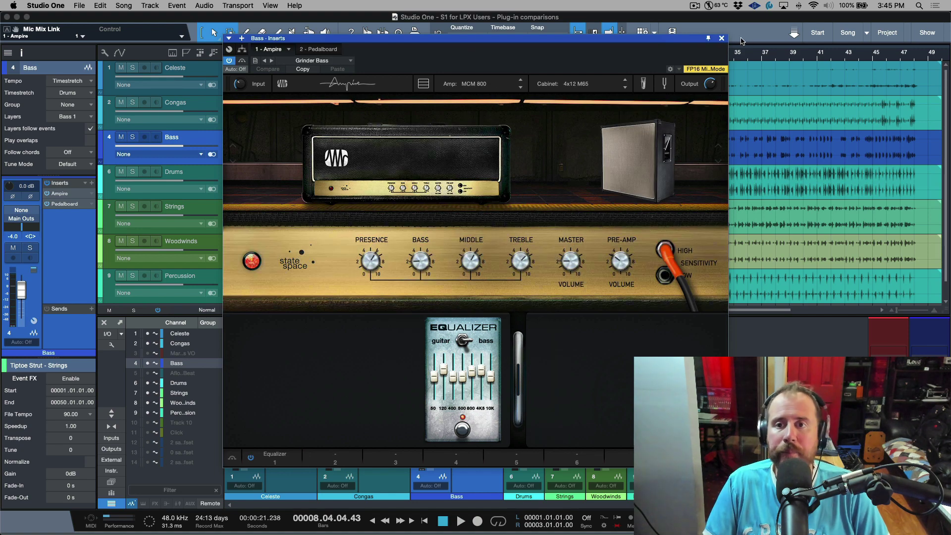
pyautogui.click(721, 38)
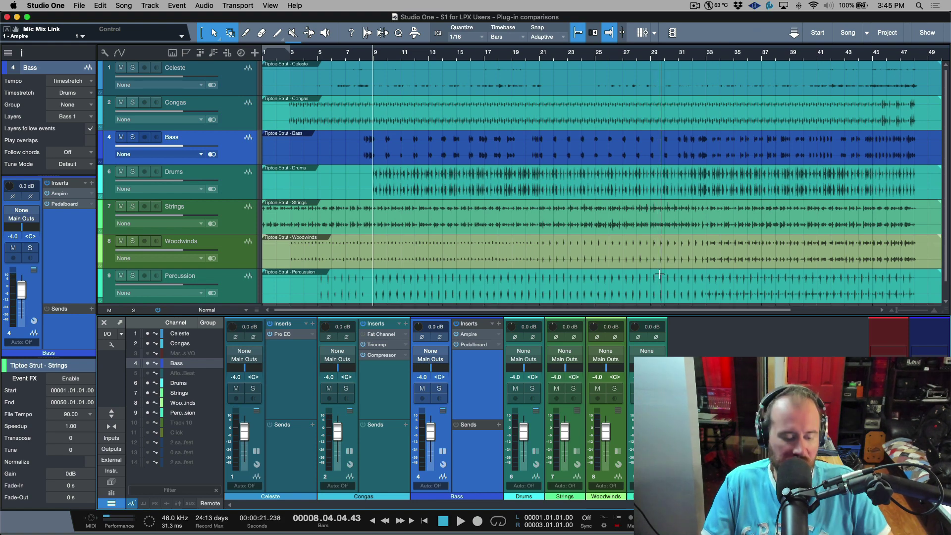
# Switch to Logic Pro and view the Space Designer reverb on its aux channel, closing it when done
pyautogui.press('super+Tab')
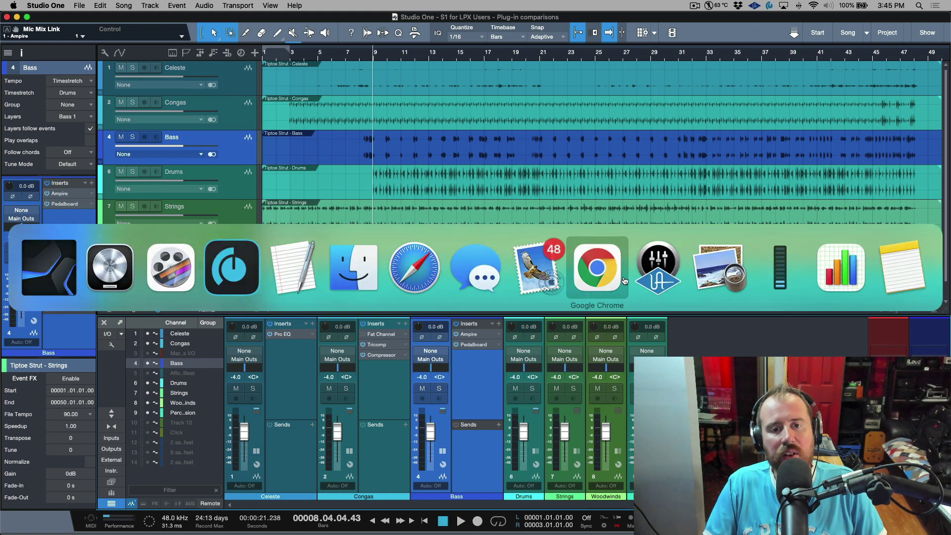
pyautogui.click(623, 281)
pyautogui.press('super+Tab')
pyautogui.press('Tab')
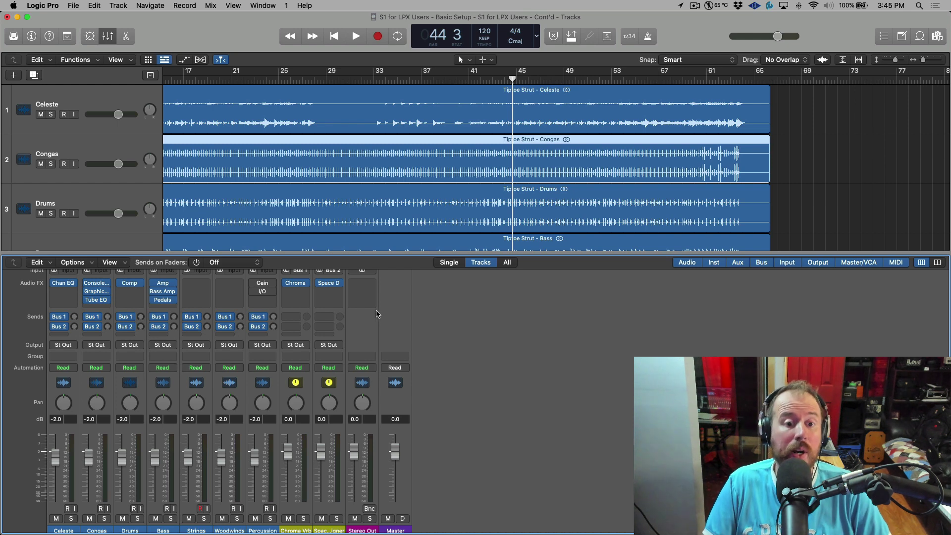
pyautogui.click(334, 285)
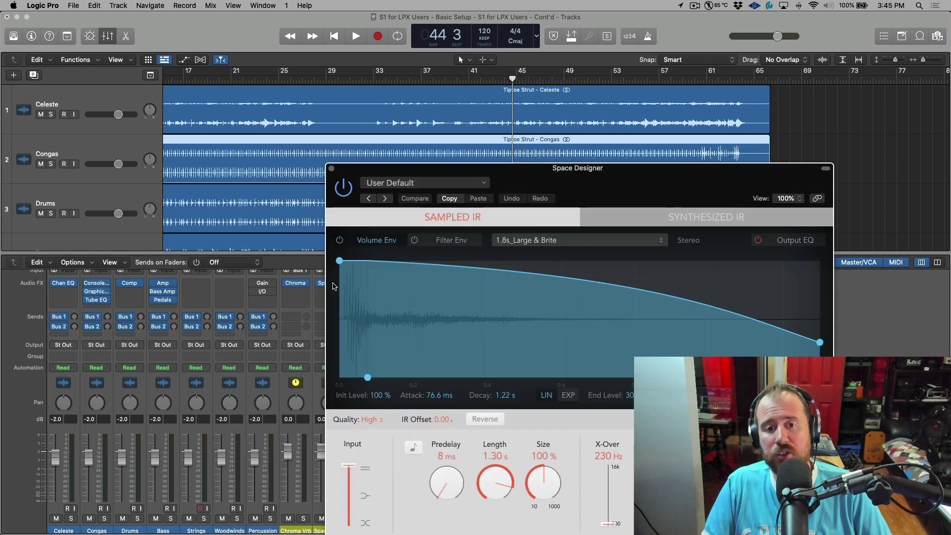
pyautogui.moveTo(529, 169); pyautogui.dragTo(536, 104)
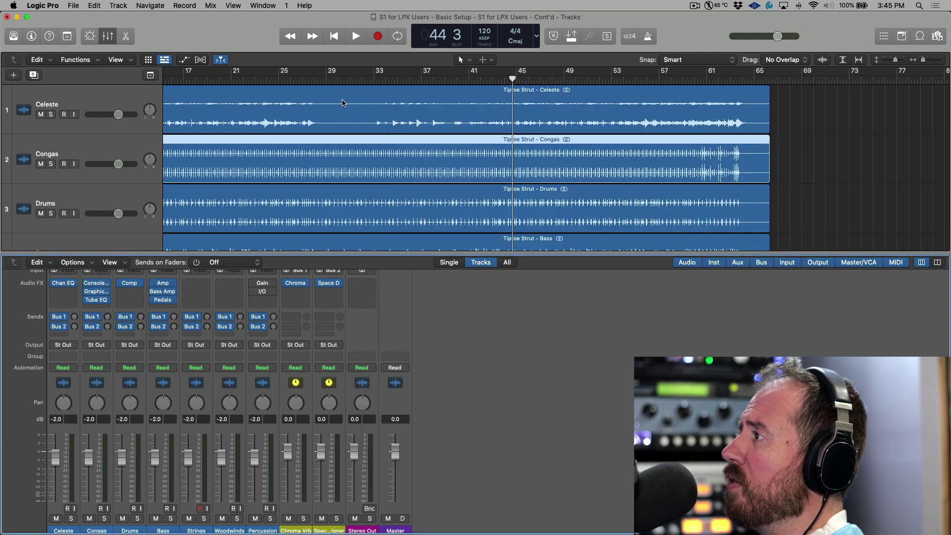
pyautogui.click(340, 100)
# Look up the available reverb plug-ins for the empty effect slot on the Chroma Vrb channel
pyautogui.click(293, 295)
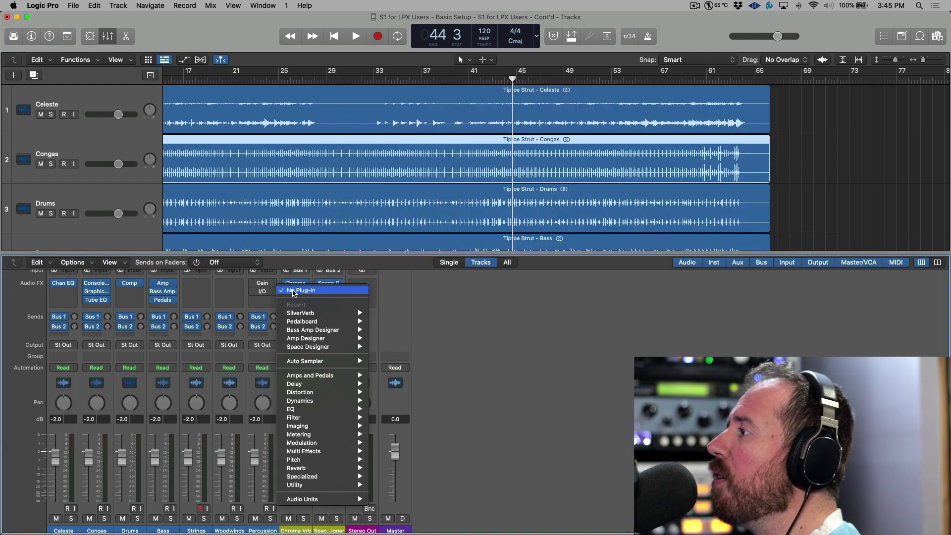
pyautogui.moveTo(341, 466)
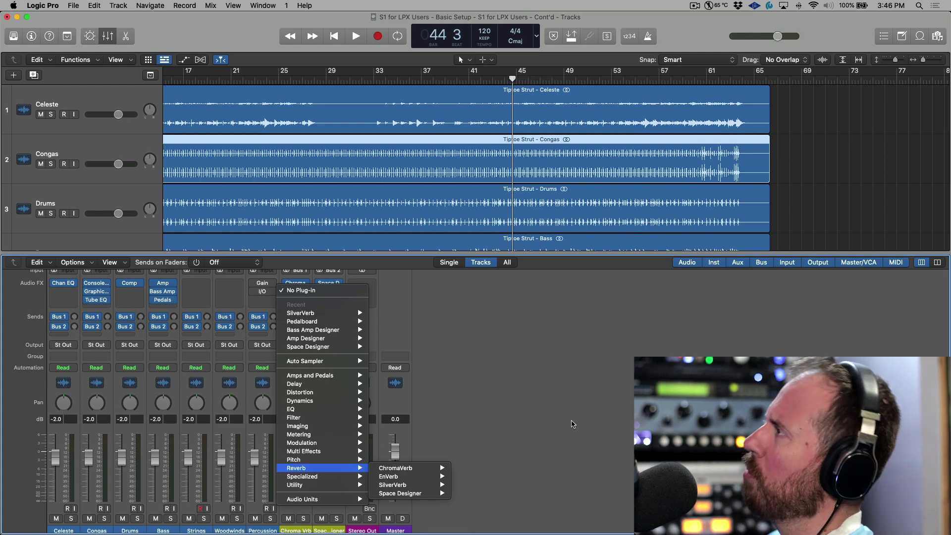
pyautogui.click(572, 422)
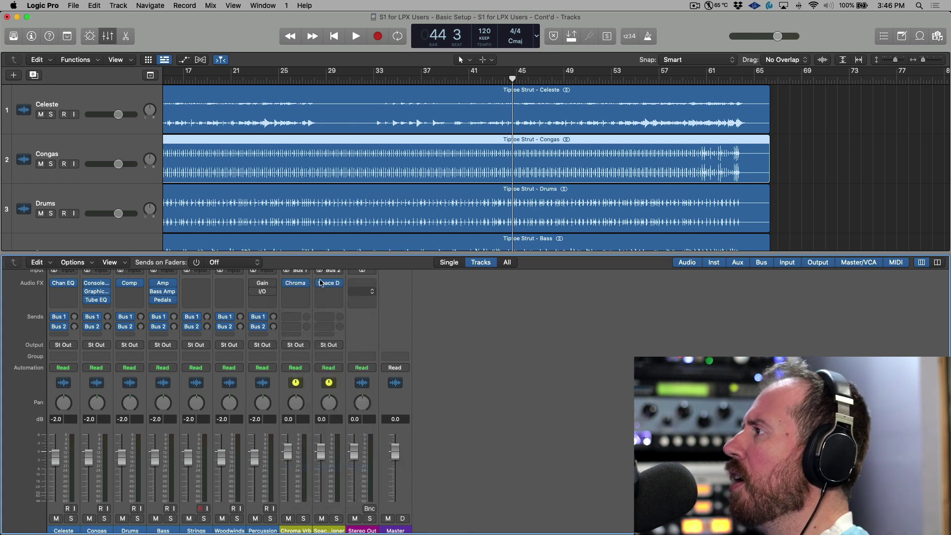
# Open ChromaVerb and review its room types and factory preset categories, including Halls, closing it when done
pyautogui.click(300, 284)
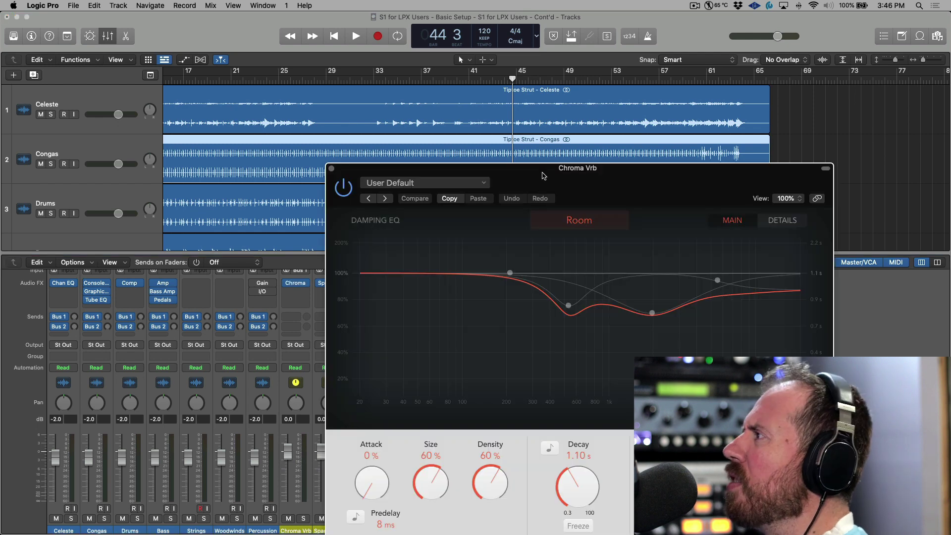
pyautogui.moveTo(544, 176); pyautogui.dragTo(453, 87)
pyautogui.click(501, 134)
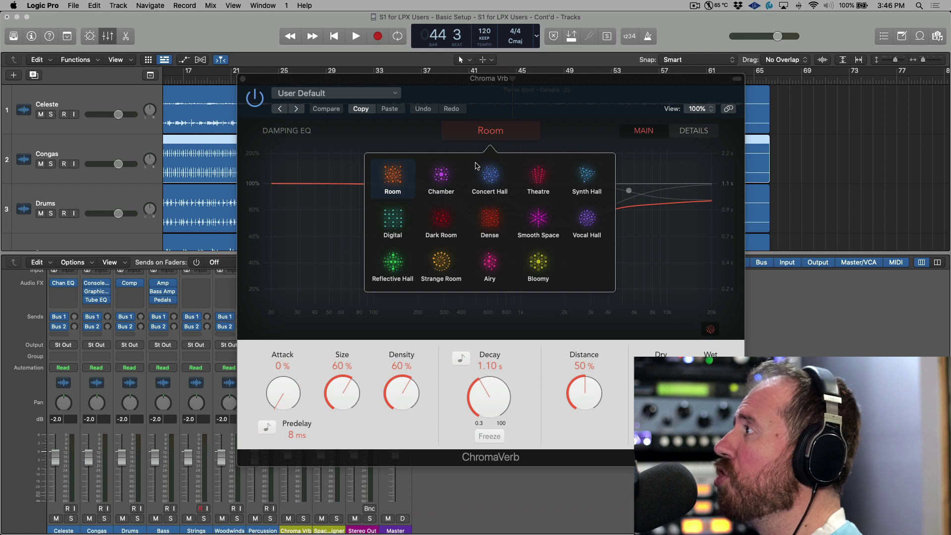
pyautogui.click(557, 94)
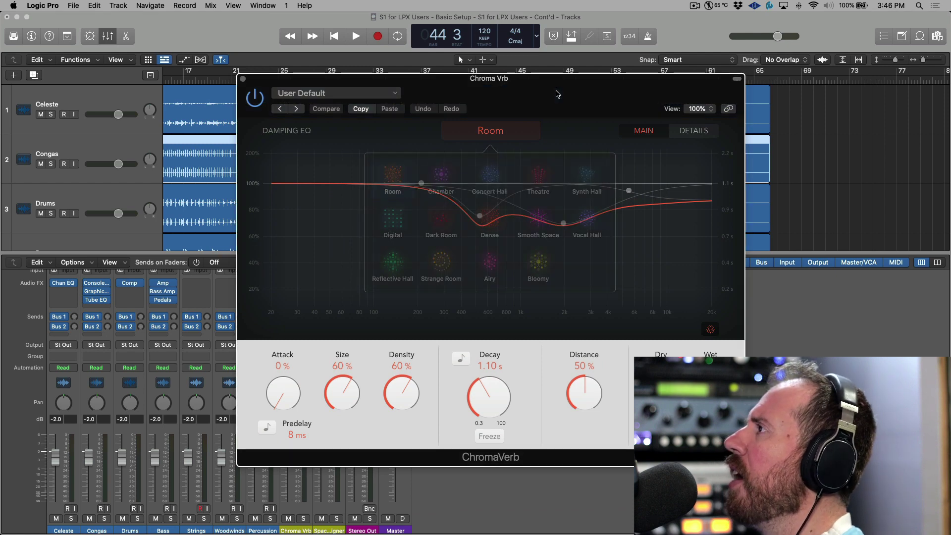
pyautogui.click(345, 94)
pyautogui.moveTo(334, 308)
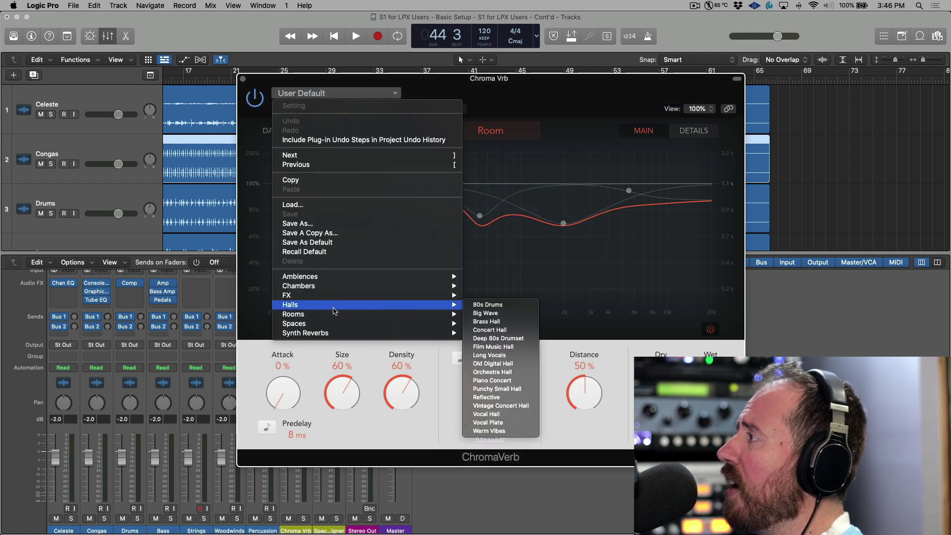
pyautogui.click(529, 93)
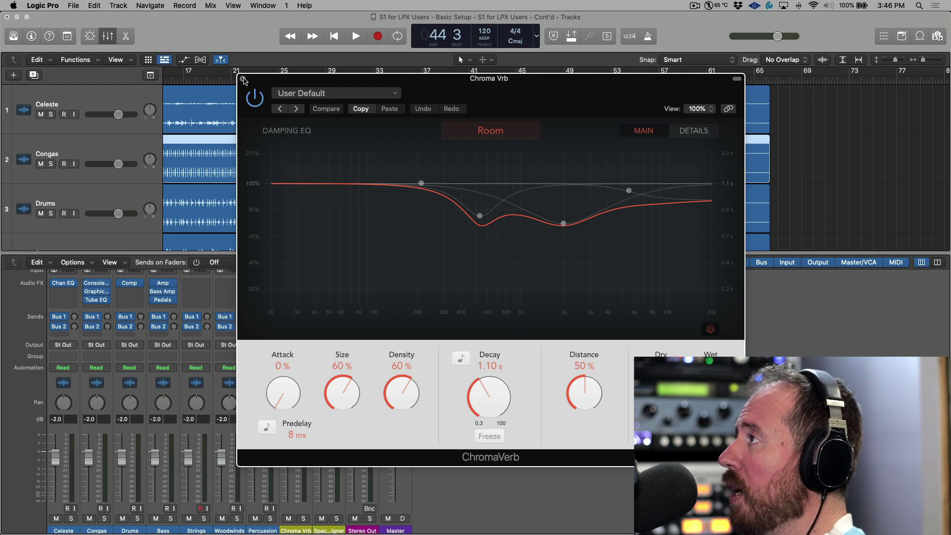
pyautogui.click(242, 78)
# Switch to Studio One, enlarge the console, and select all channels from Celeste to Percussion
pyautogui.press('super+Tab')
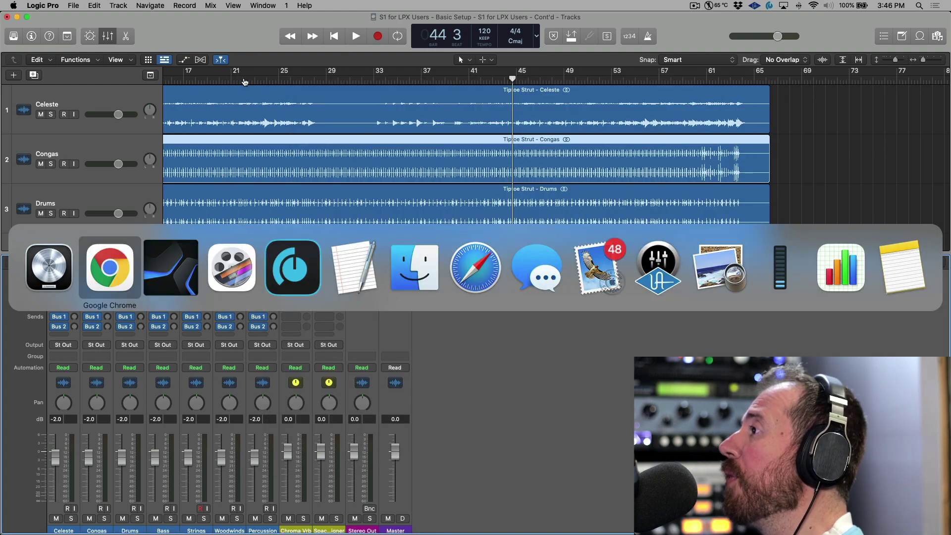
pyautogui.press('super+Tab')
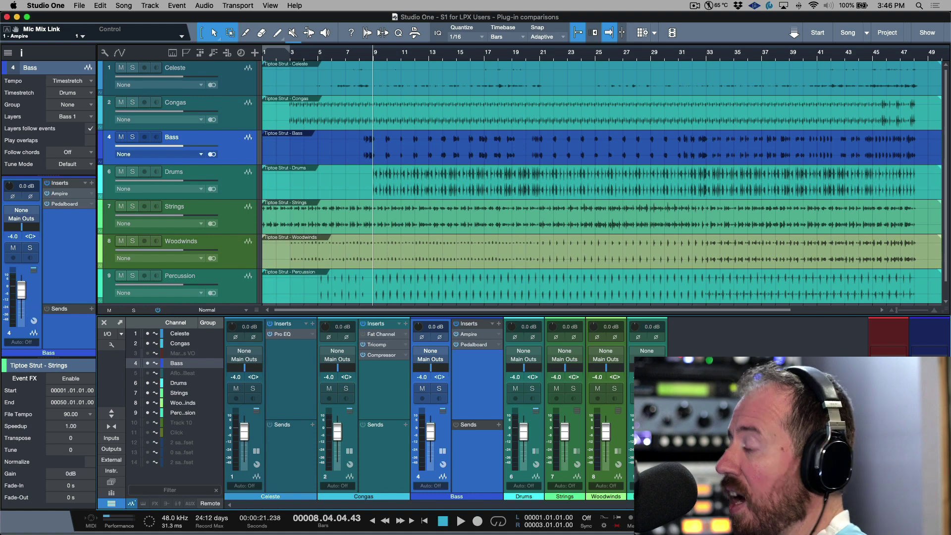
pyautogui.hotkey('shift', 'F3')
pyautogui.click(238, 304)
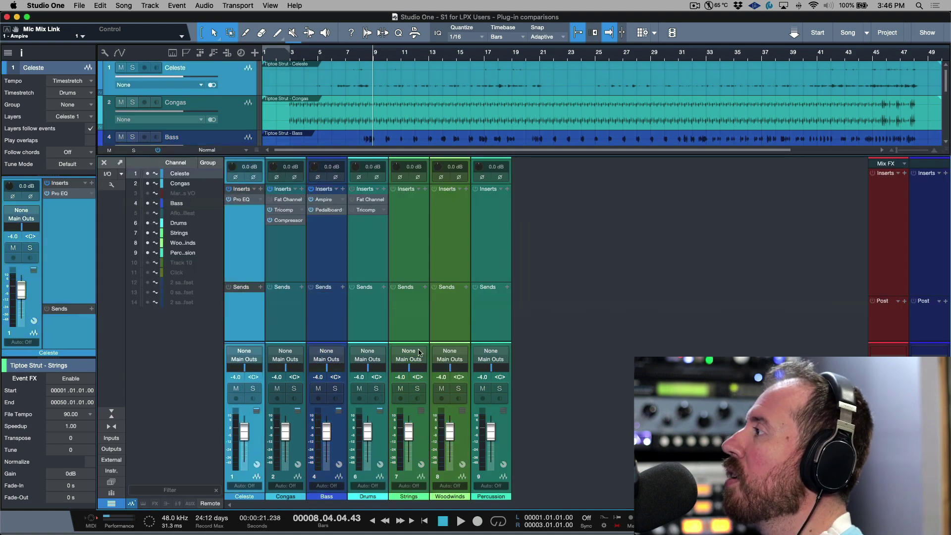
pyautogui.keyDown('shift'); pyautogui.click(501, 321); pyautogui.keyUp('shift')
# Show the effects browser, locate the Open AIR reverb among the PreSonus effects, and collapse its preset list
pyautogui.press('F5')
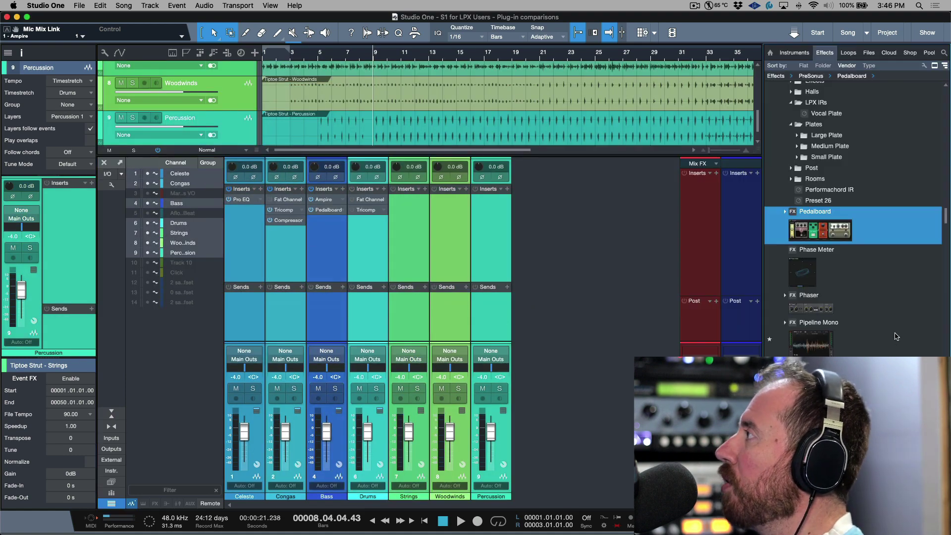
pyautogui.scroll(3, 849, 195)
pyautogui.scroll(10, 849, 194)
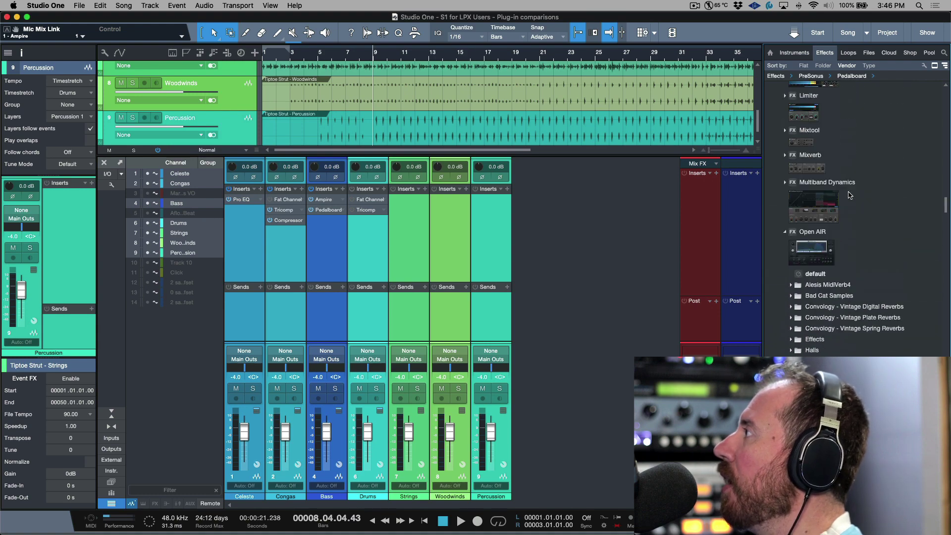
pyautogui.scroll(10, 850, 195)
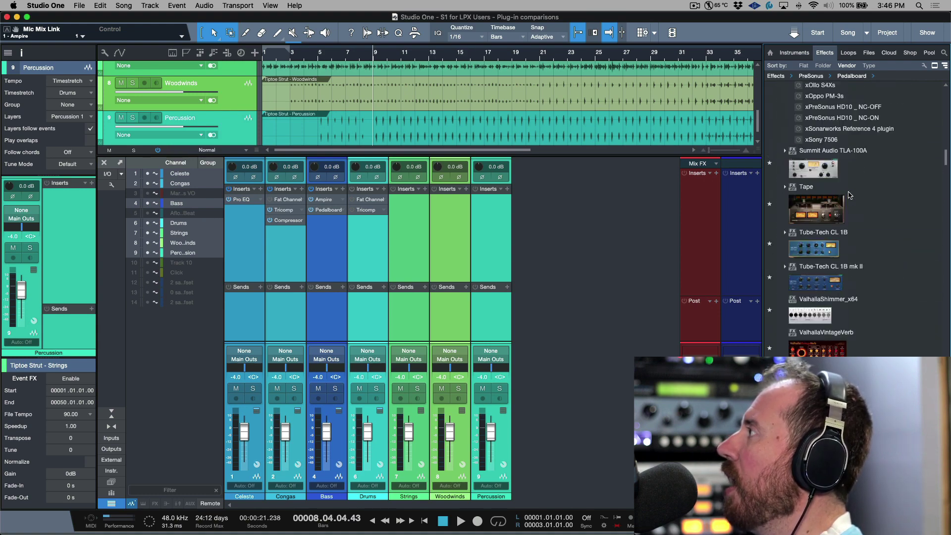
pyautogui.scroll(-10, 850, 195)
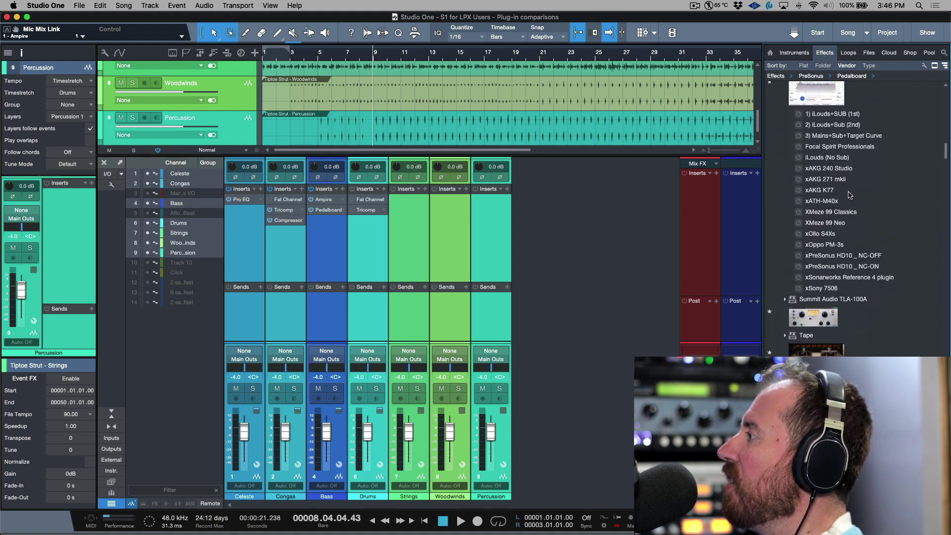
pyautogui.scroll(-3, 849, 194)
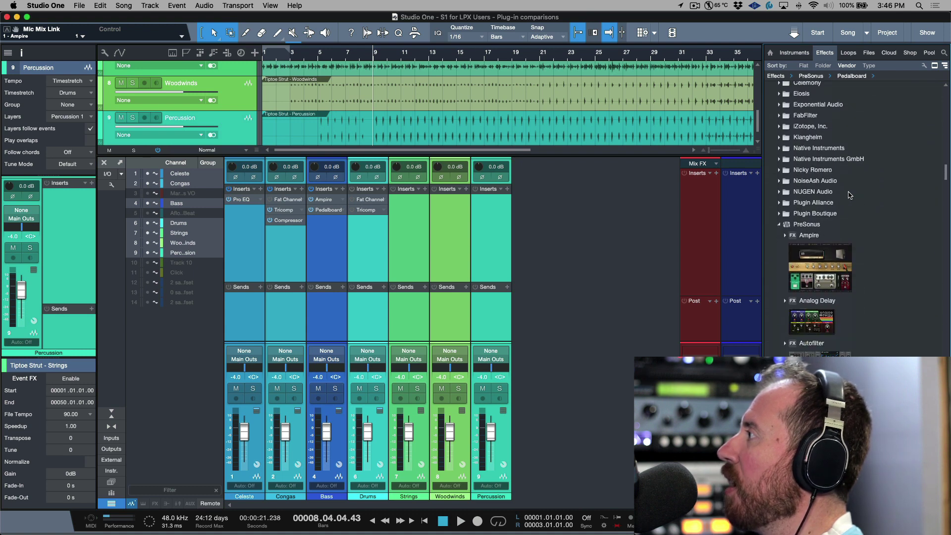
pyautogui.click(934, 66)
pyautogui.click(934, 66)
pyautogui.scroll(-10, 825, 269)
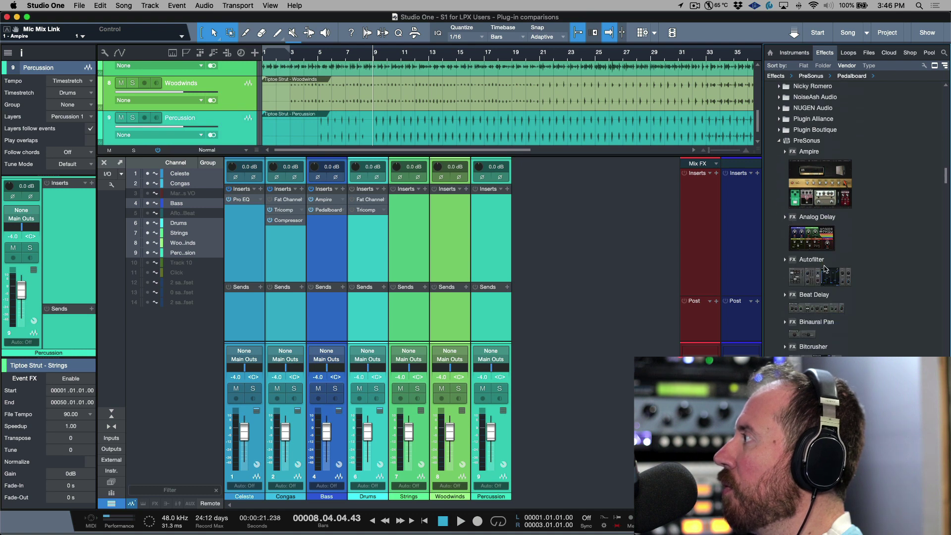
pyautogui.scroll(-9, 825, 269)
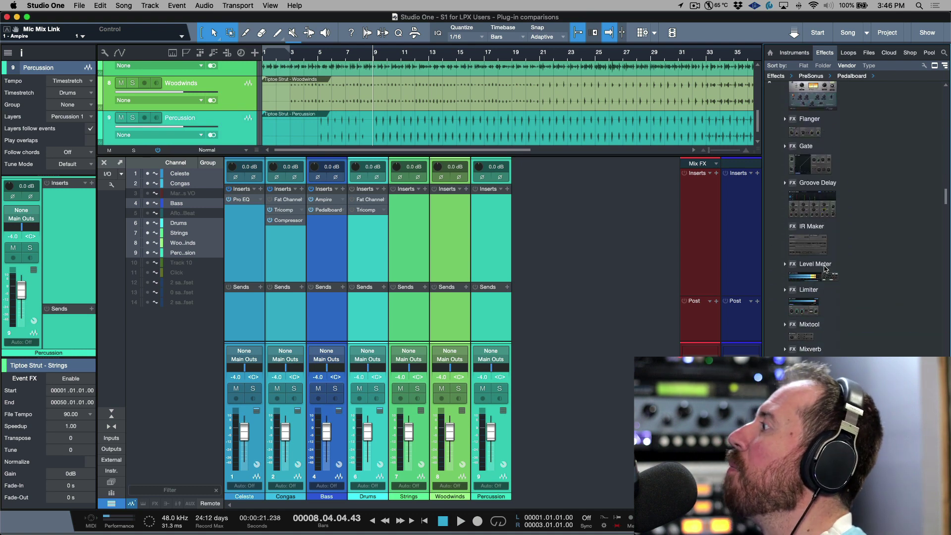
pyautogui.scroll(-6, 827, 270)
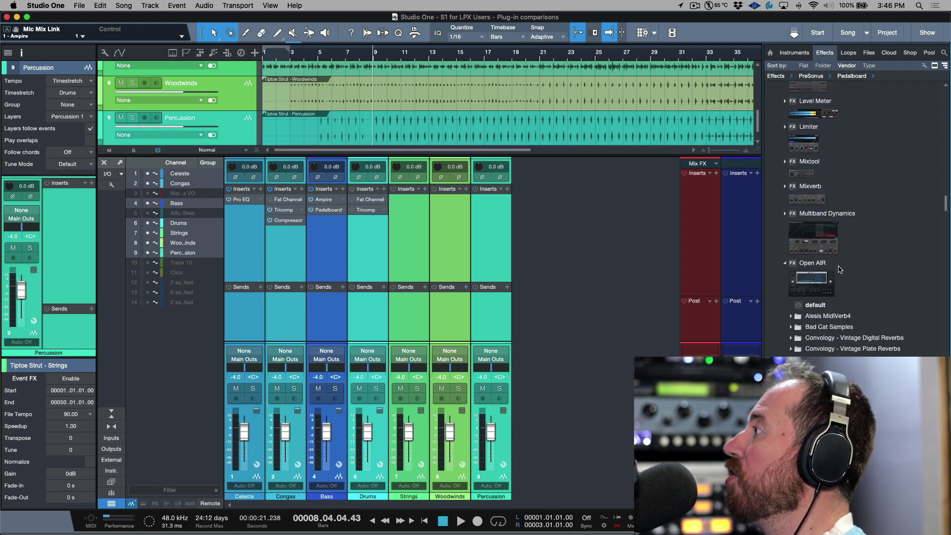
pyautogui.scroll(-5, 841, 251)
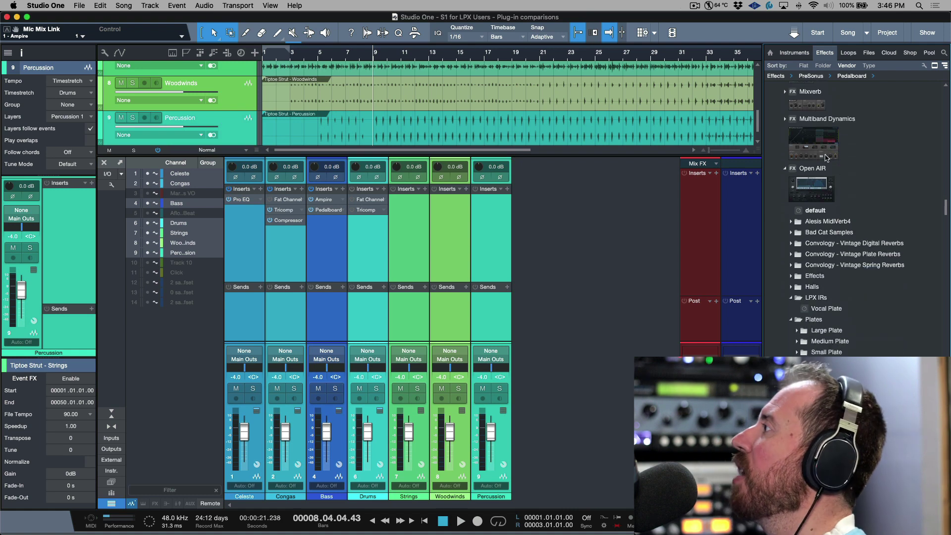
pyautogui.doubleClick(810, 195)
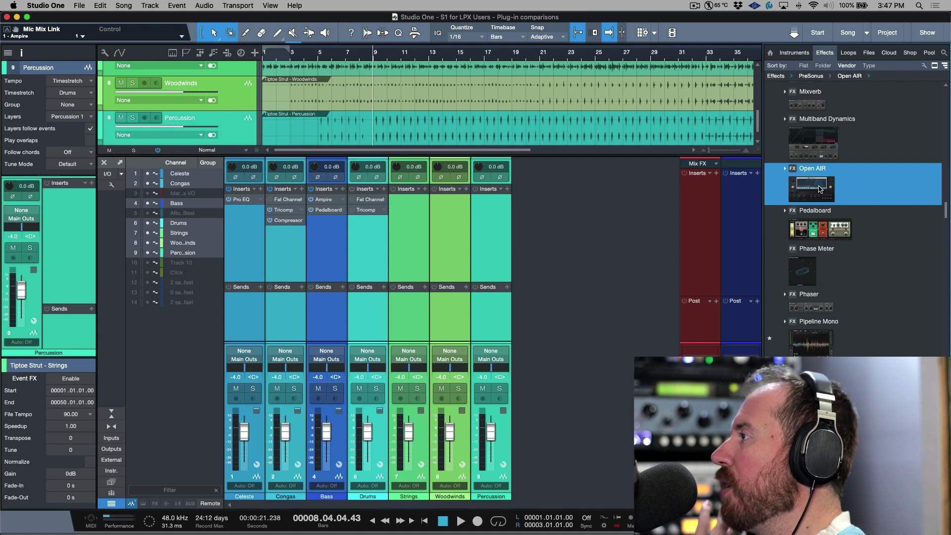
# Add Open AIR as a send effect on all selected channels via a new FX channel, and view its settings there
pyautogui.moveTo(820, 189); pyautogui.dragTo(245, 310)
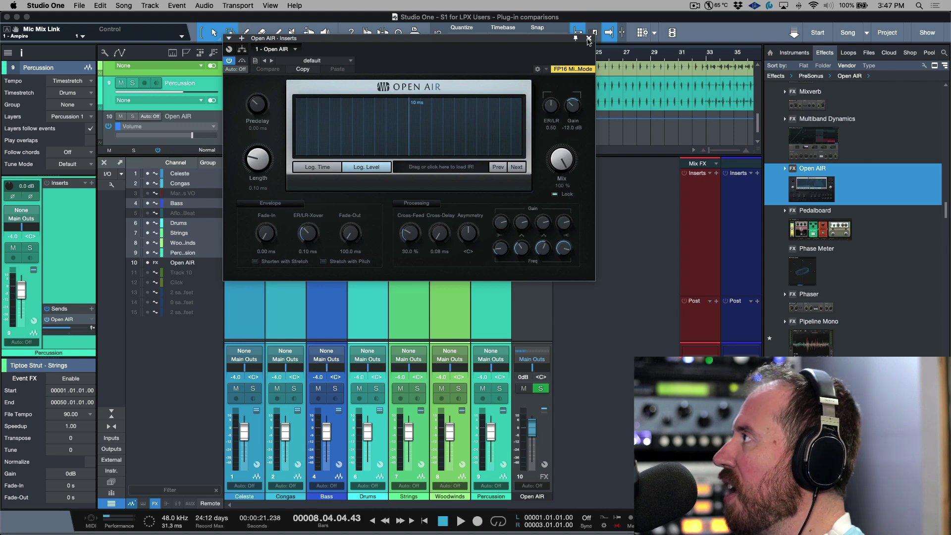
pyautogui.click(588, 39)
pyautogui.click(544, 438)
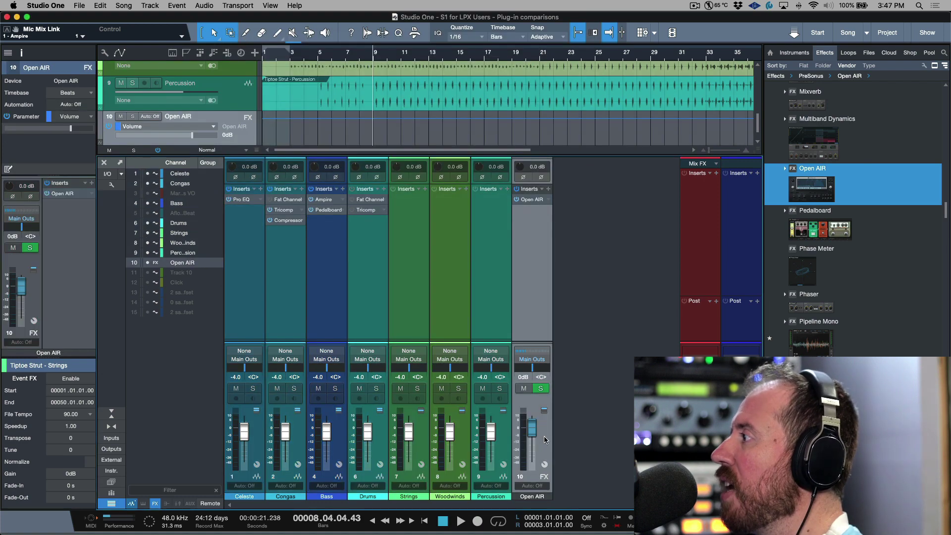
pyautogui.click(534, 201)
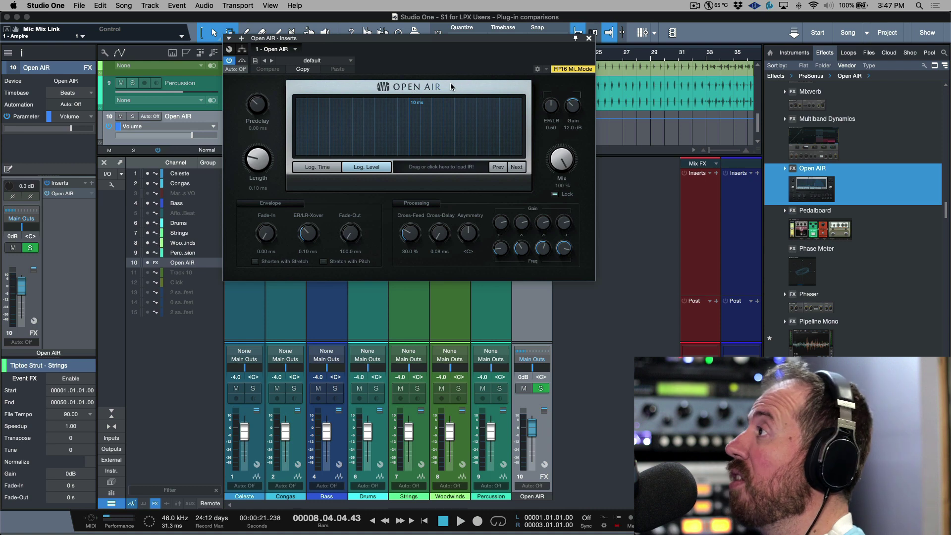
# Look through the Open AIR preset folders, including the Convology - Vintage Spring Reverbs collection
pyautogui.click(312, 60)
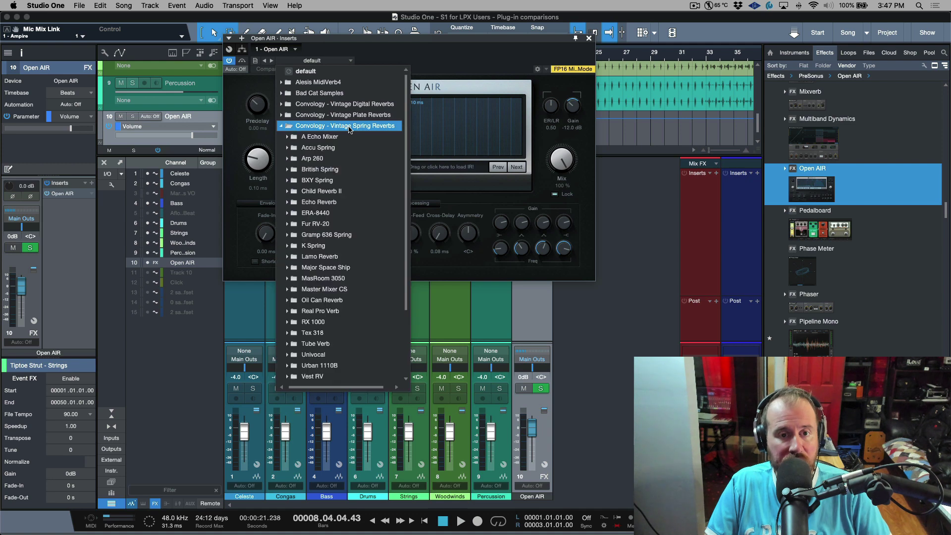
pyautogui.click(350, 128)
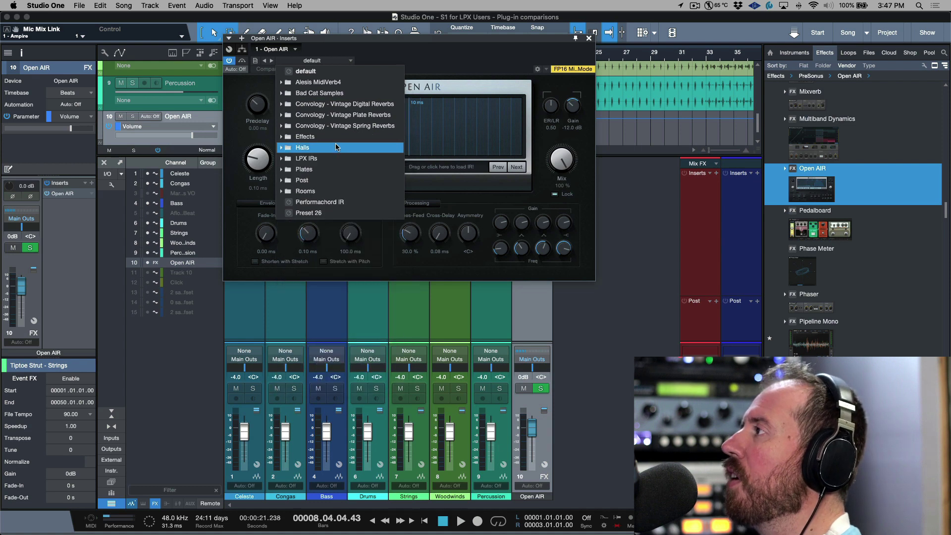
pyautogui.moveTo(336, 149)
pyautogui.moveTo(329, 171)
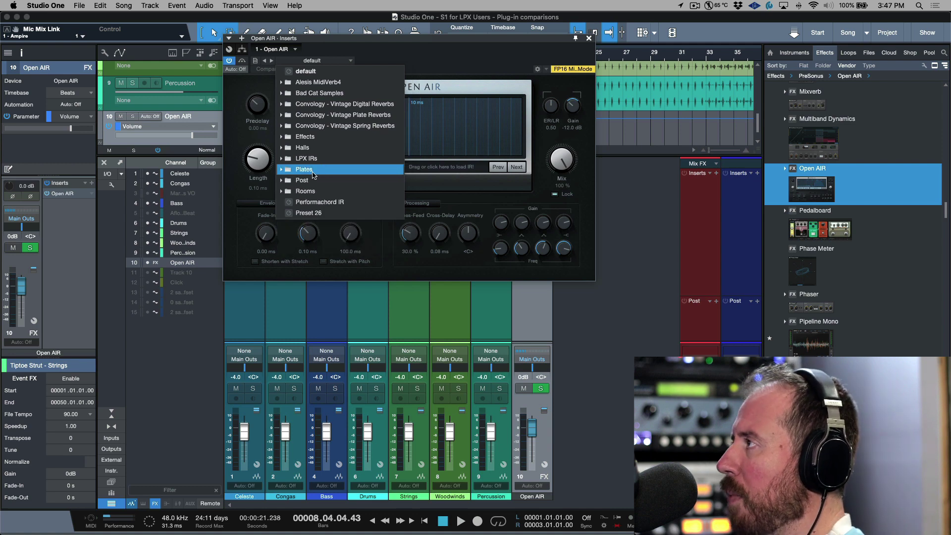
pyautogui.click(458, 64)
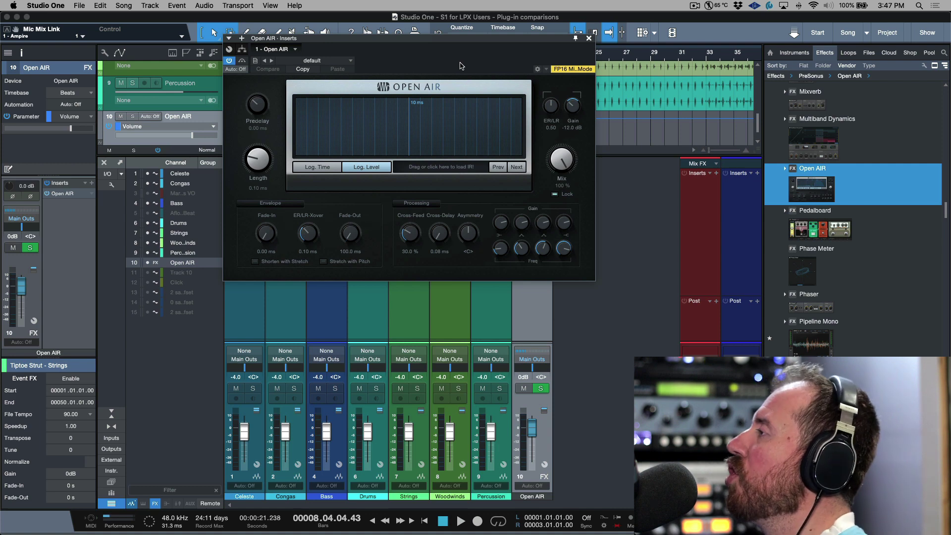
# Browse for an impulse response for Open AIR in Macintosh HD > Library > Audio > Impulse Responses > Apple
pyautogui.click(447, 170)
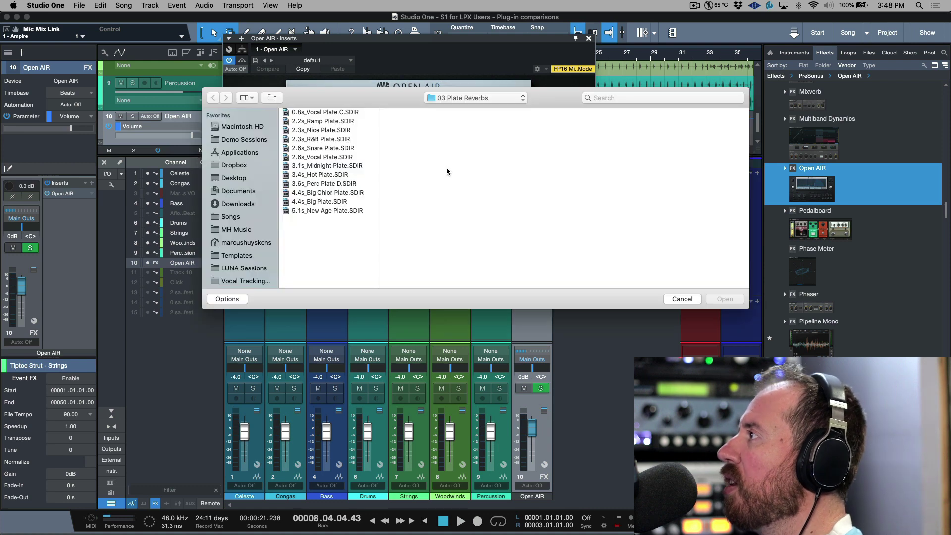
pyautogui.click(467, 99)
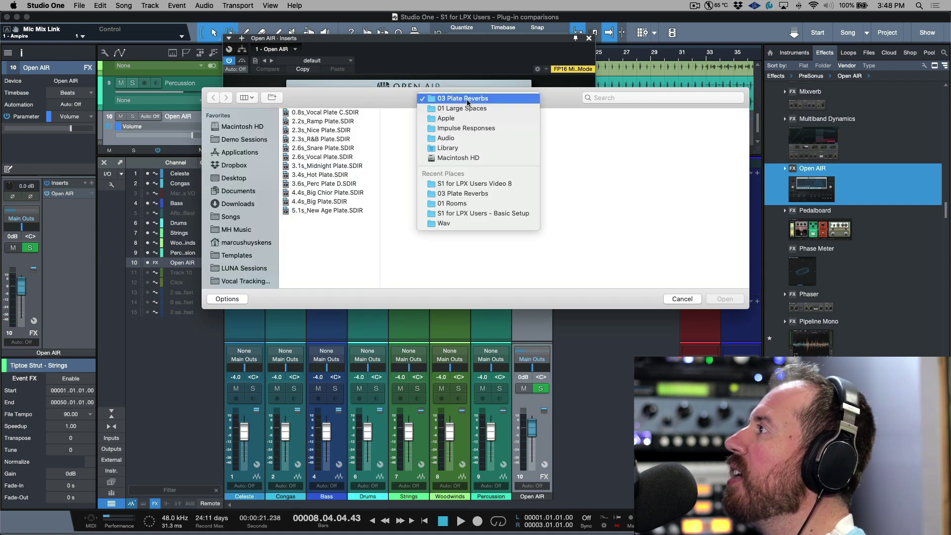
pyautogui.click(257, 128)
pyautogui.click(257, 127)
pyautogui.click(304, 123)
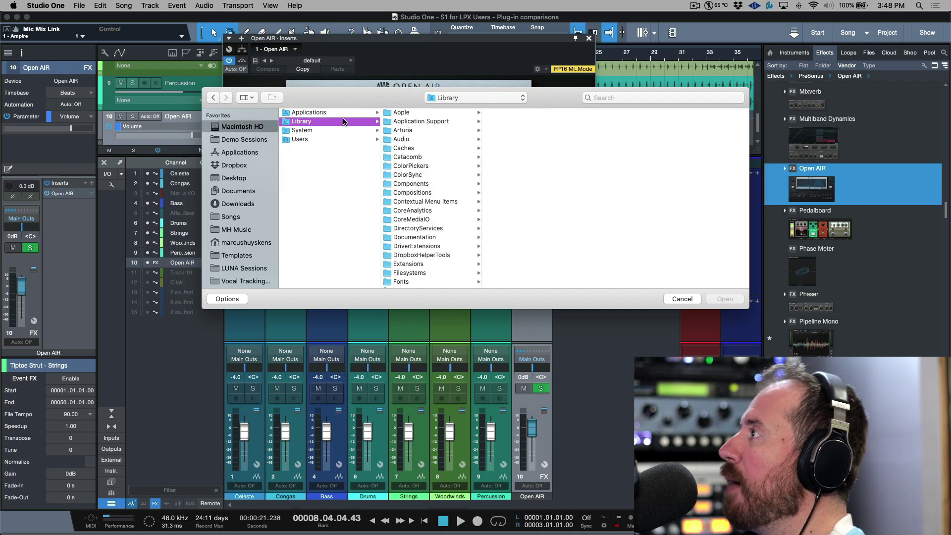
pyautogui.click(418, 140)
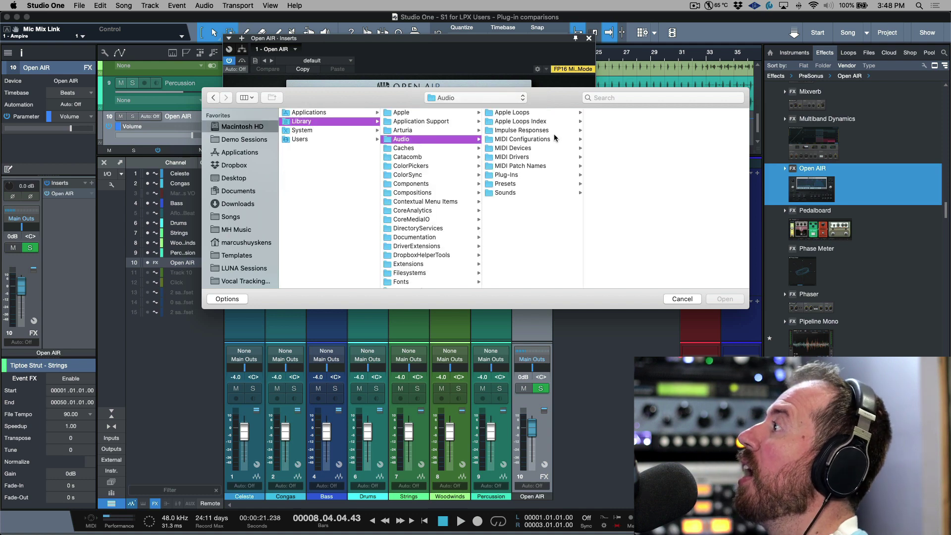
pyautogui.click(539, 131)
pyautogui.click(620, 114)
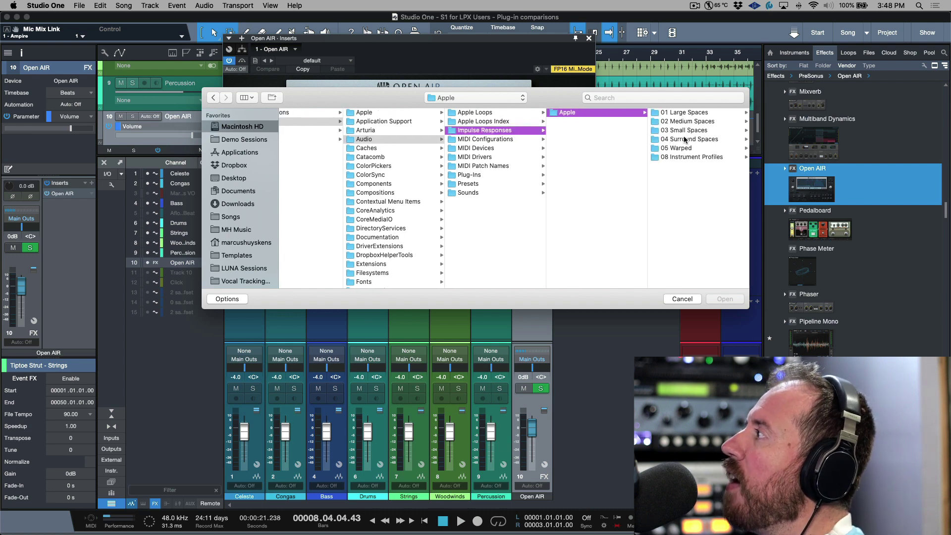
# Load 0.8s_Vocal Plate C.SDIR from 01 Large Spaces > 03 Plate Reverbs into Open AIR and close the plug-in window
pyautogui.click(688, 122)
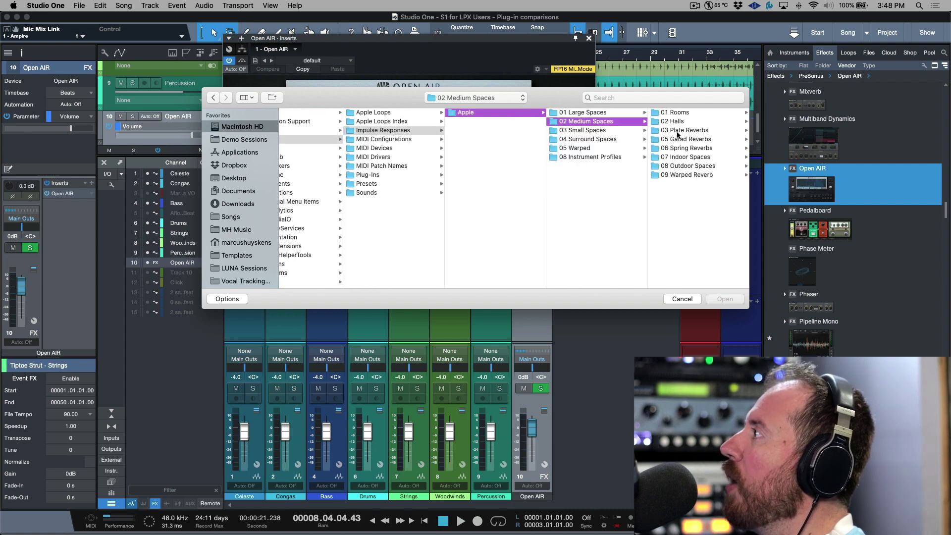
pyautogui.click(607, 114)
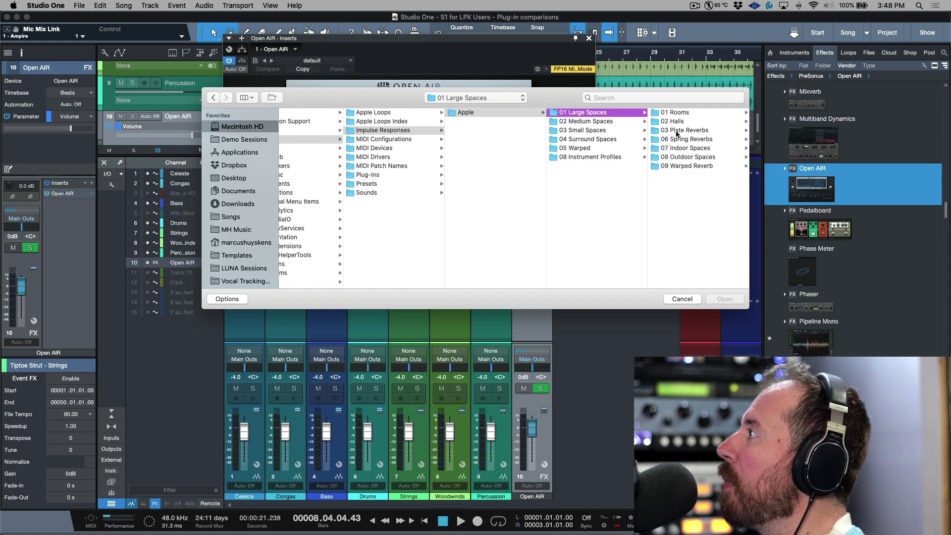
pyautogui.click(690, 131)
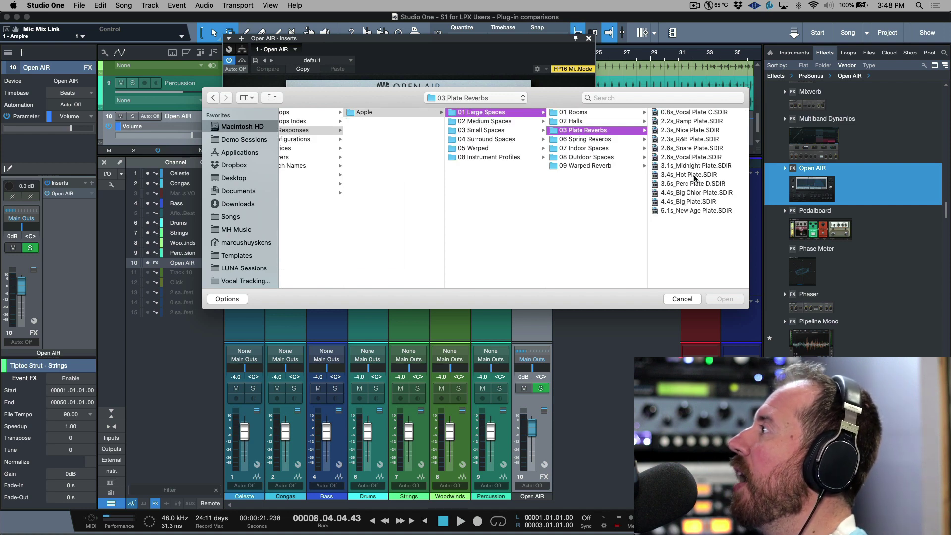
pyautogui.doubleClick(690, 116)
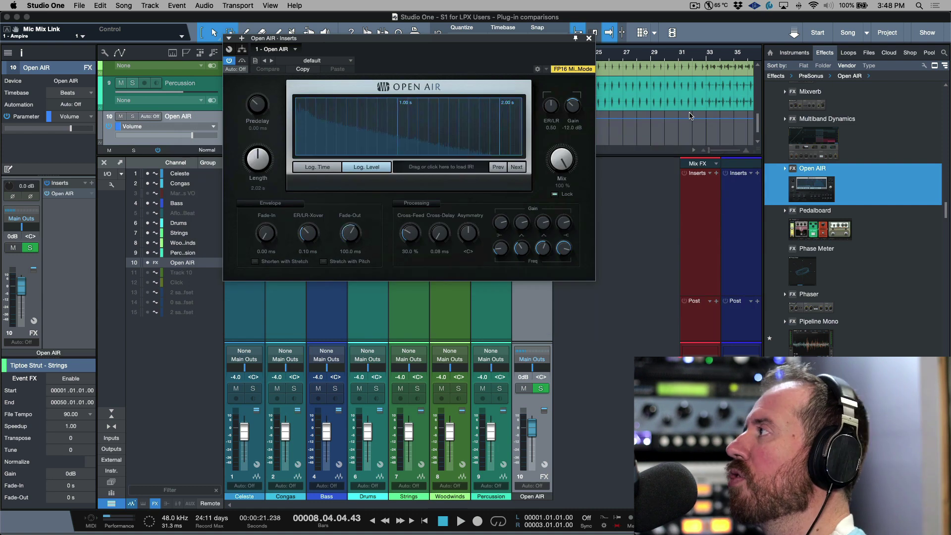
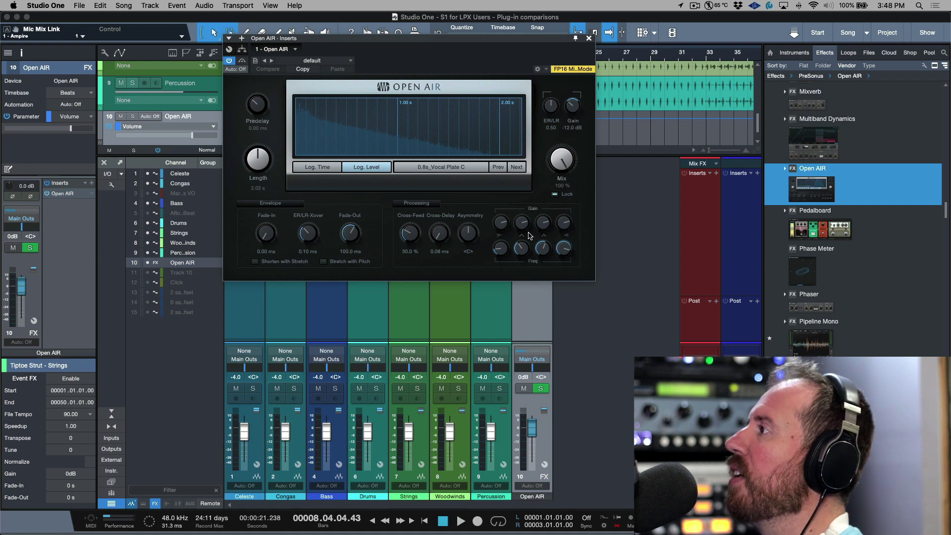
pyautogui.click(588, 39)
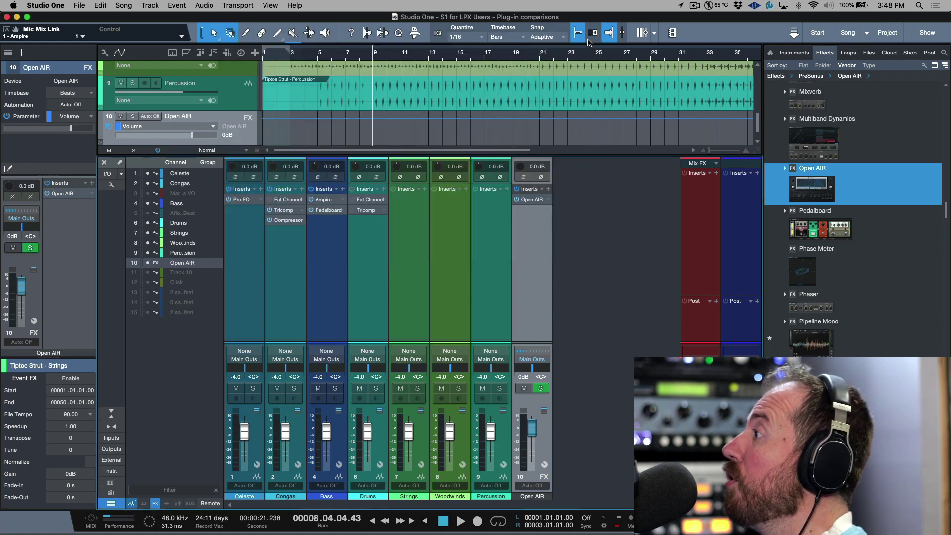
# Expand the mixer to show the sends, and on the Congas channel bypass all inserts and solo it
pyautogui.moveTo(480, 340); pyautogui.dragTo(479, 261)
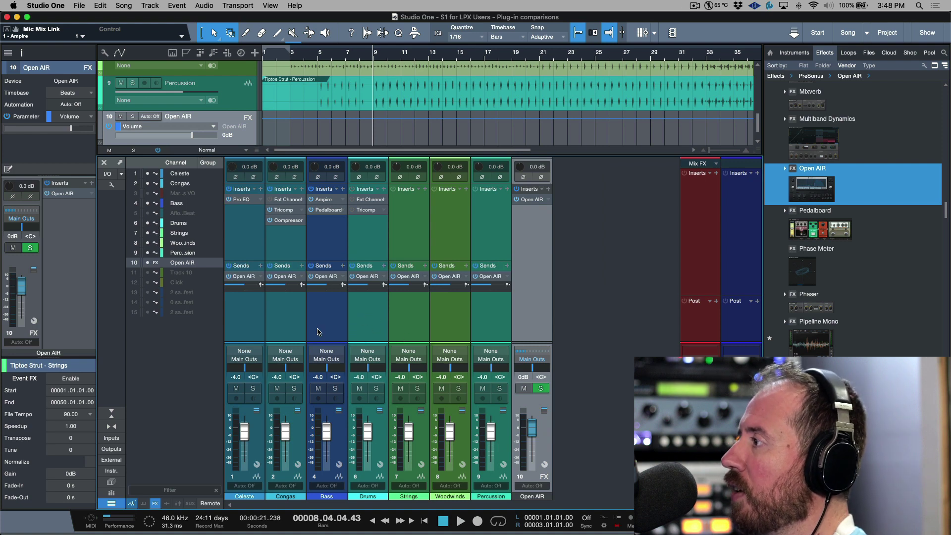
pyautogui.click(283, 313)
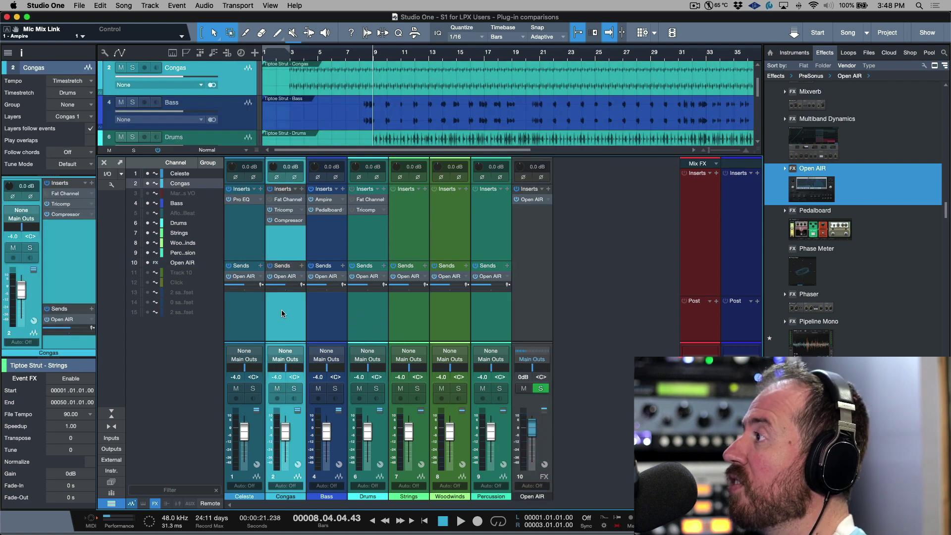
pyautogui.click(270, 189)
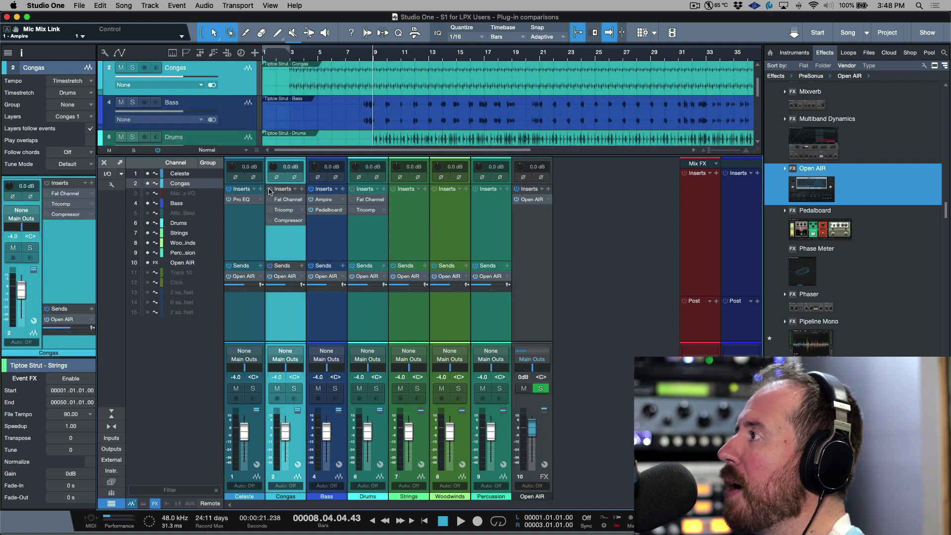
pyautogui.click(294, 389)
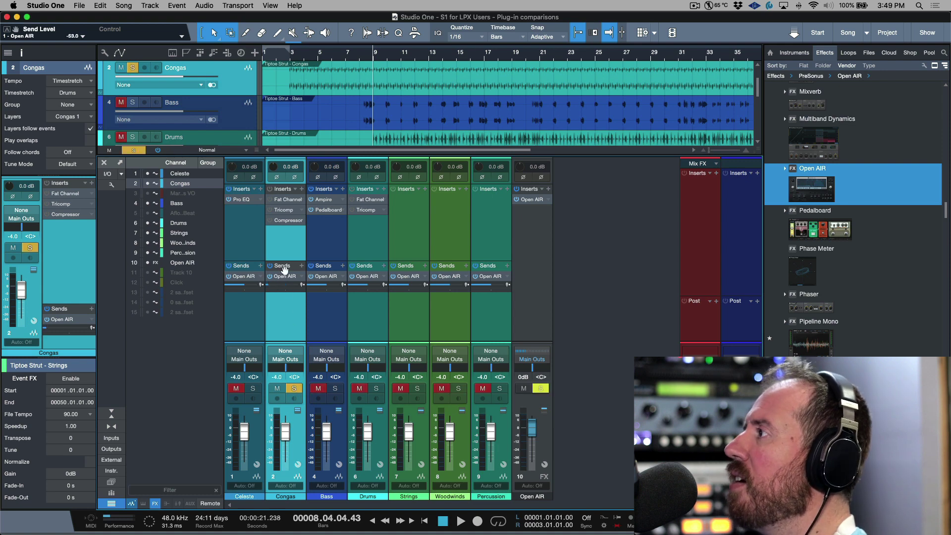
# Play the soloed Congas while raising their Open AIR send level to -27.2, and stop playback
pyautogui.press('space')
pyautogui.moveTo(285, 305); pyautogui.dragTo(288, 245)
pyautogui.click(532, 200)
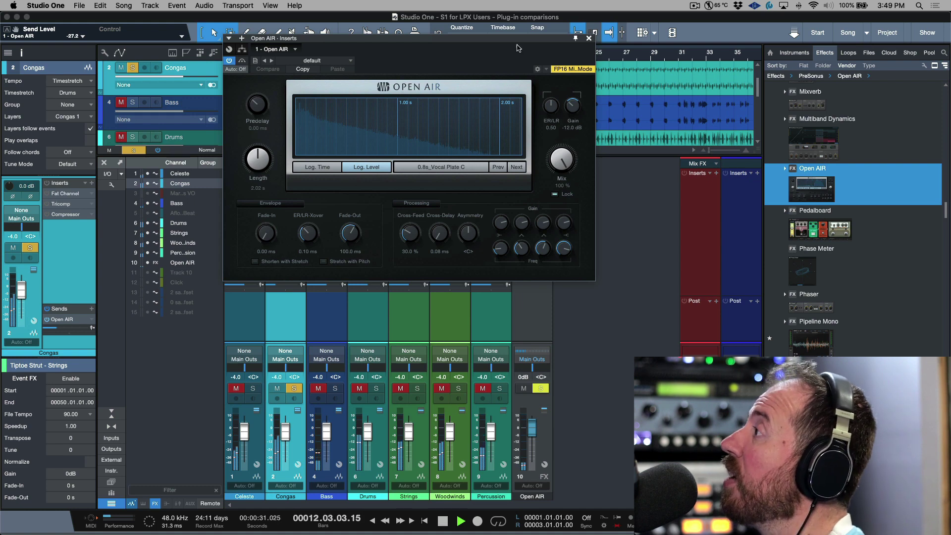
pyautogui.click(589, 40)
pyautogui.press('space')
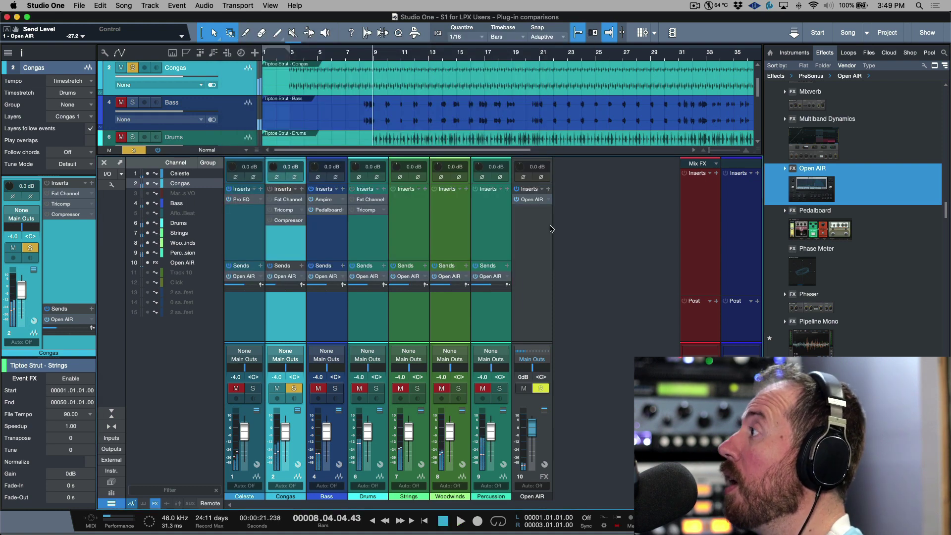
# Reopen Open AIR to review its preset list, and close the plug-in without choosing a preset
pyautogui.click(533, 206)
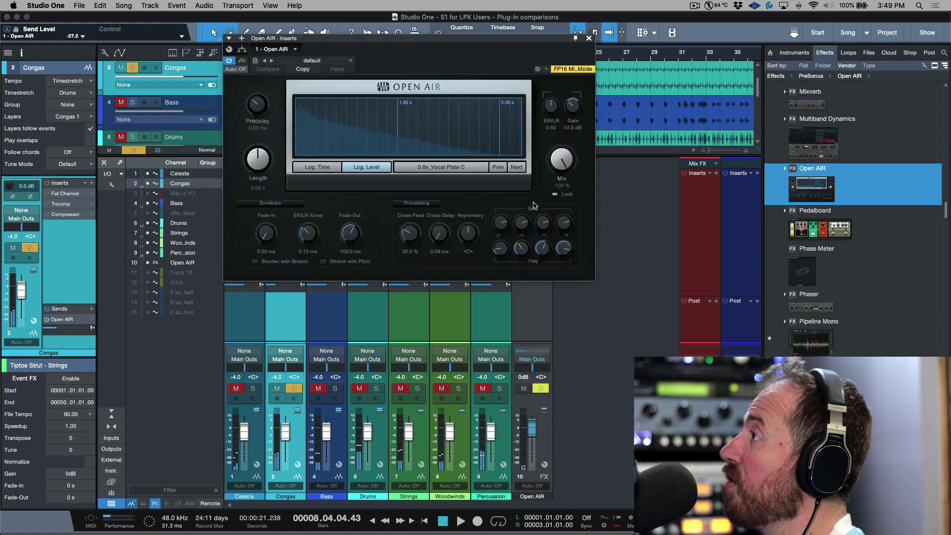
pyautogui.click(323, 61)
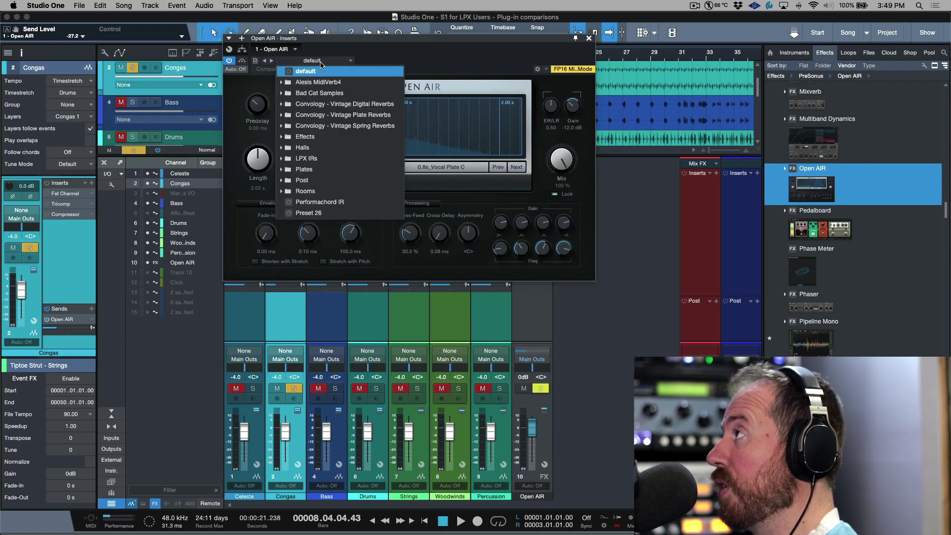
pyautogui.click(589, 39)
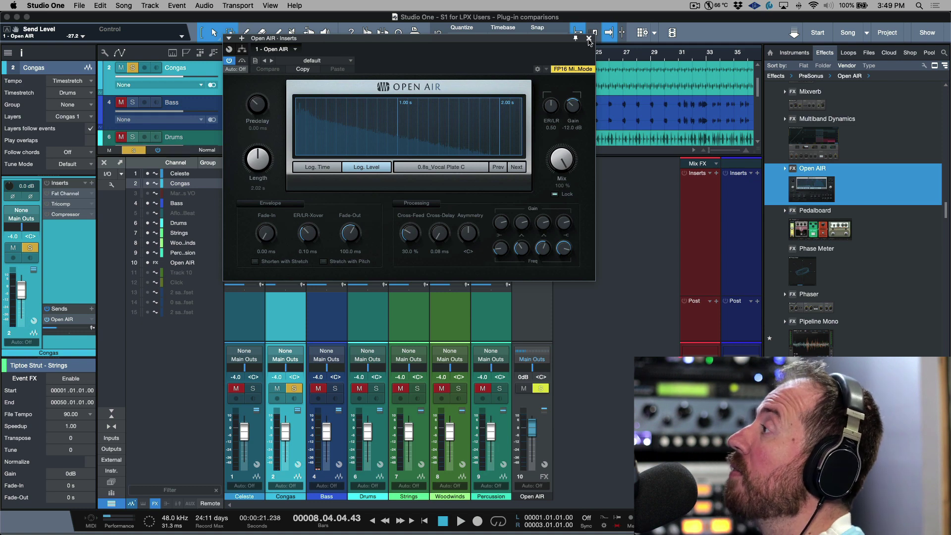
pyautogui.click(589, 39)
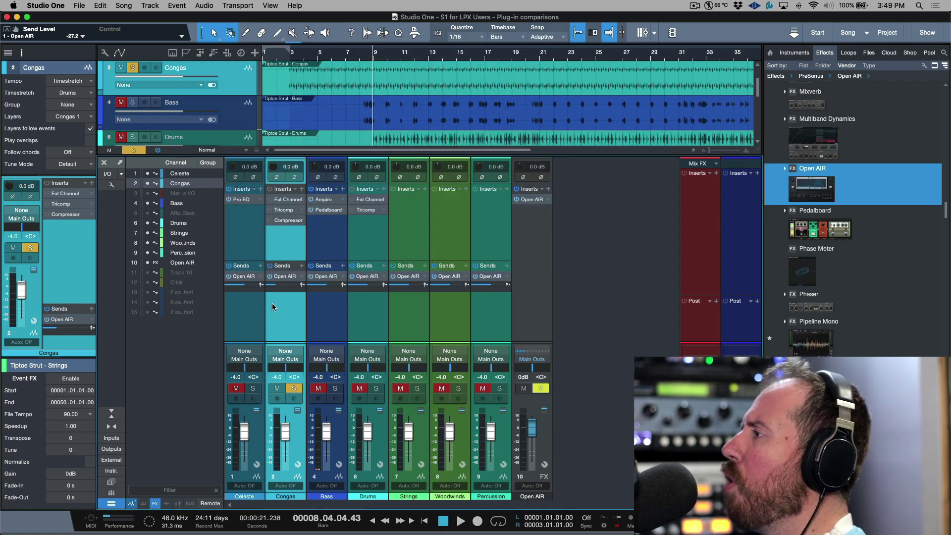
# Select all channels from Celeste to Percussion and deactivate their Open AIR sends
pyautogui.click(252, 306)
pyautogui.keyDown('shift'); pyautogui.click(491, 317); pyautogui.keyUp('shift')
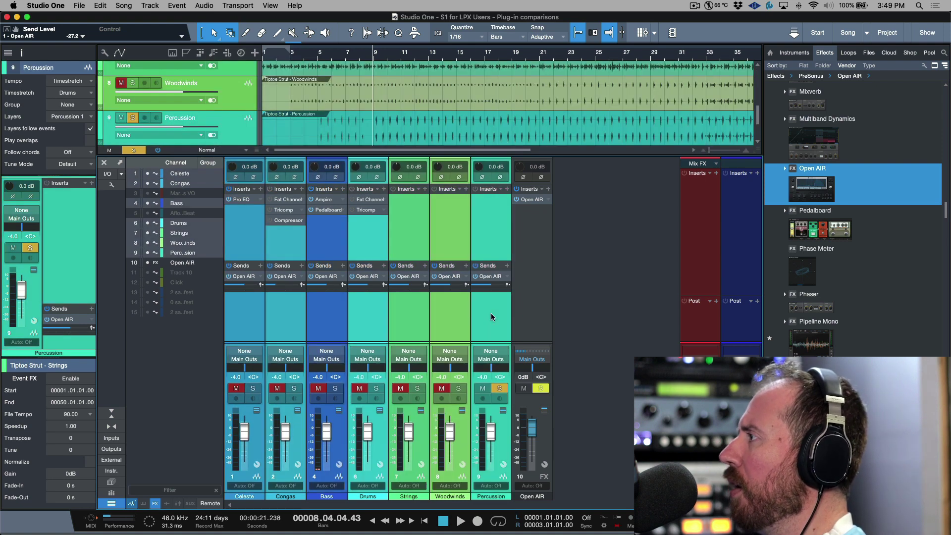
pyautogui.click(475, 267)
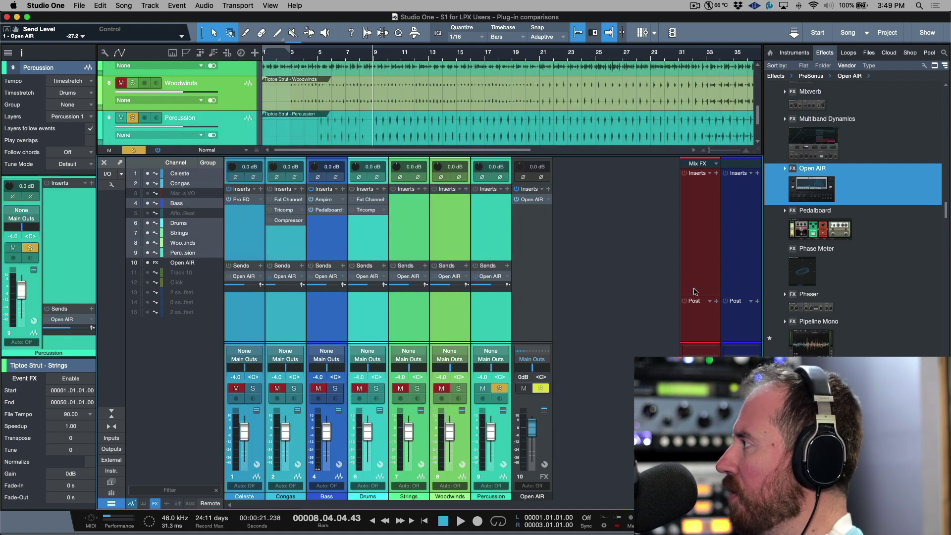
# Add Room Reverb as a second send effect on all selected channels and close its plug-in window
pyautogui.scroll(-1, 818, 287)
pyautogui.scroll(-10, 819, 287)
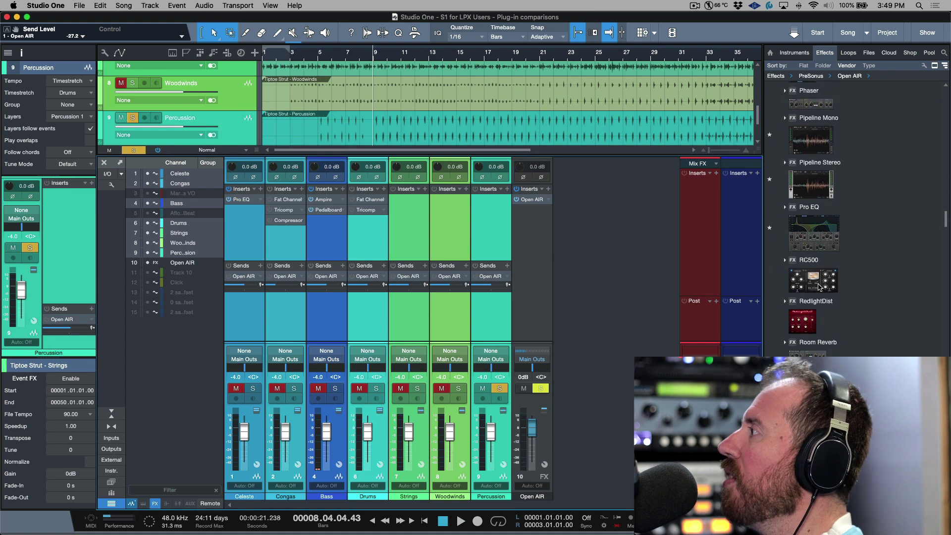
pyautogui.click(810, 221)
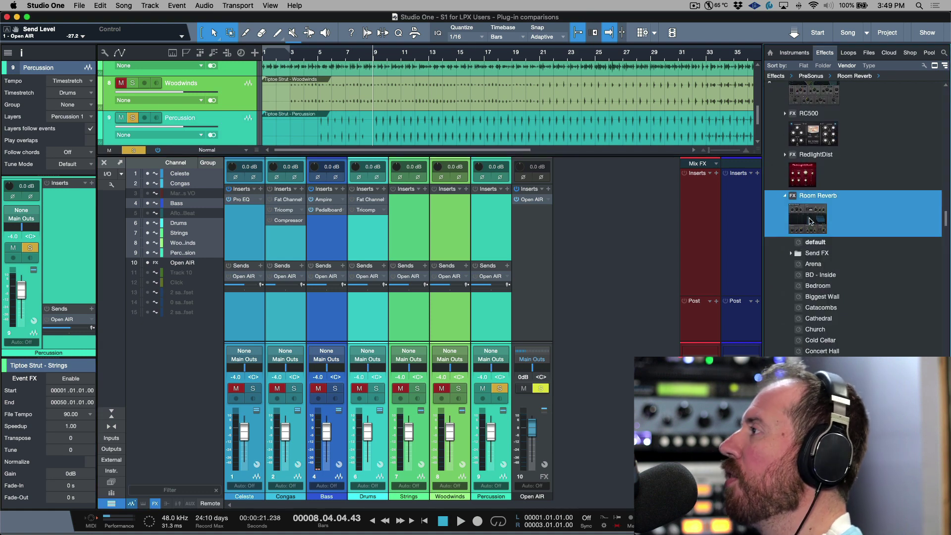
pyautogui.moveTo(810, 218); pyautogui.dragTo(321, 319)
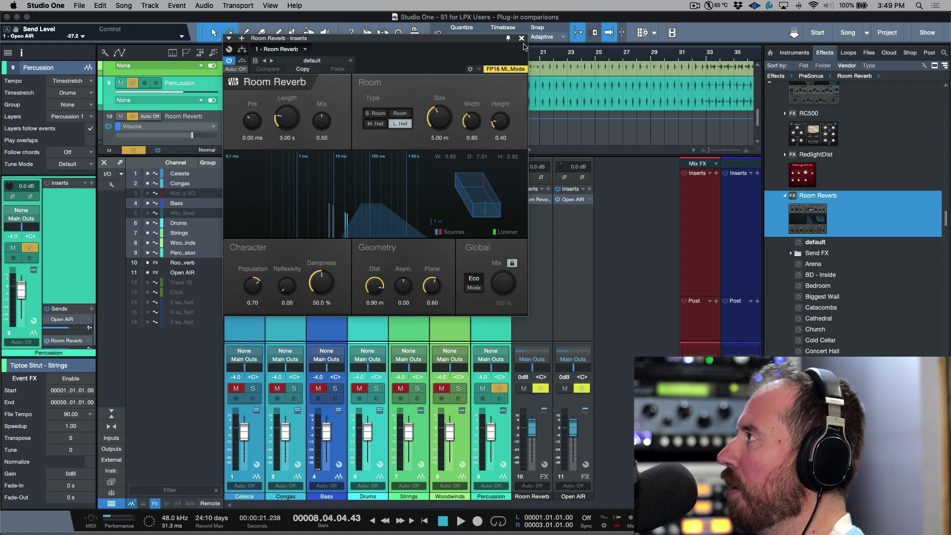
pyautogui.click(521, 38)
# Lower the Percussion channel's Room Reverb send to -∞ and open the Room Reverb editor clear of the channel strips
pyautogui.click(370, 327)
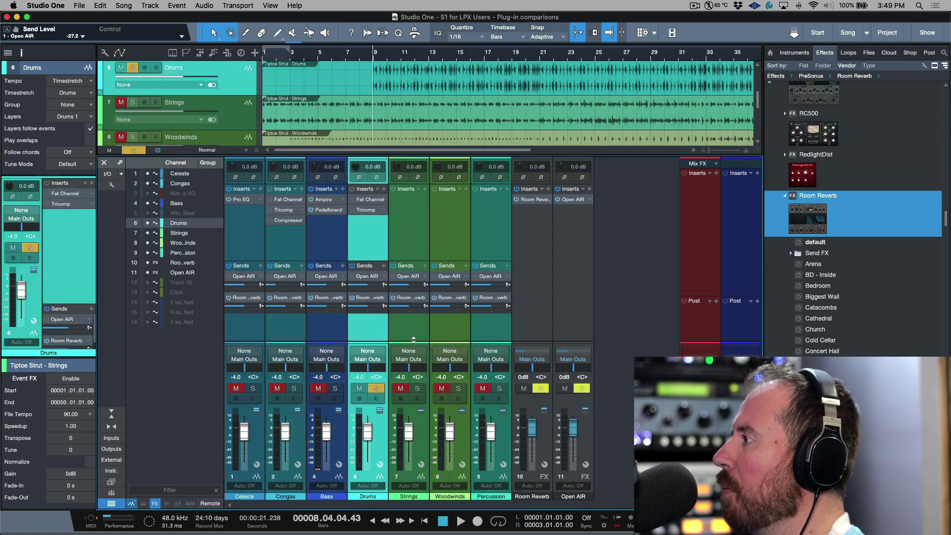
pyautogui.click(489, 327)
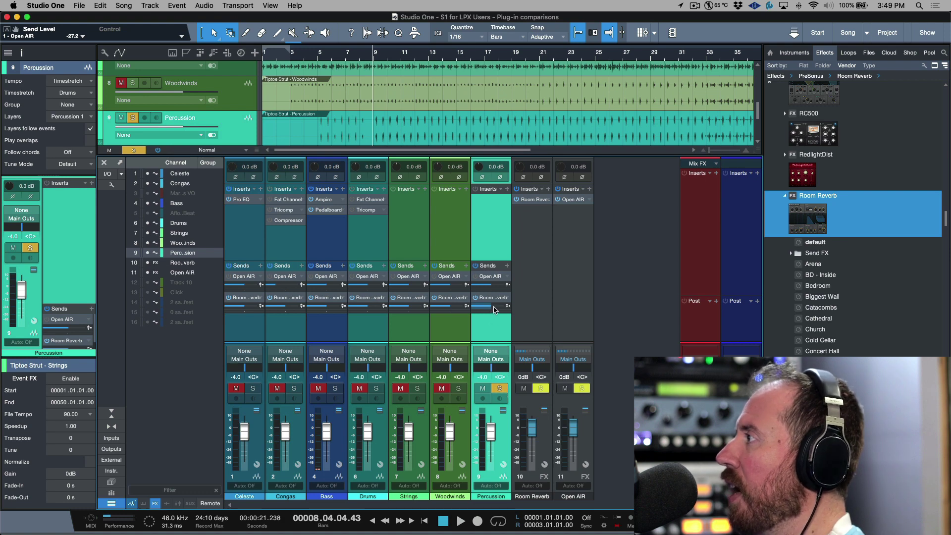
pyautogui.moveTo(493, 307); pyautogui.dragTo(394, 310)
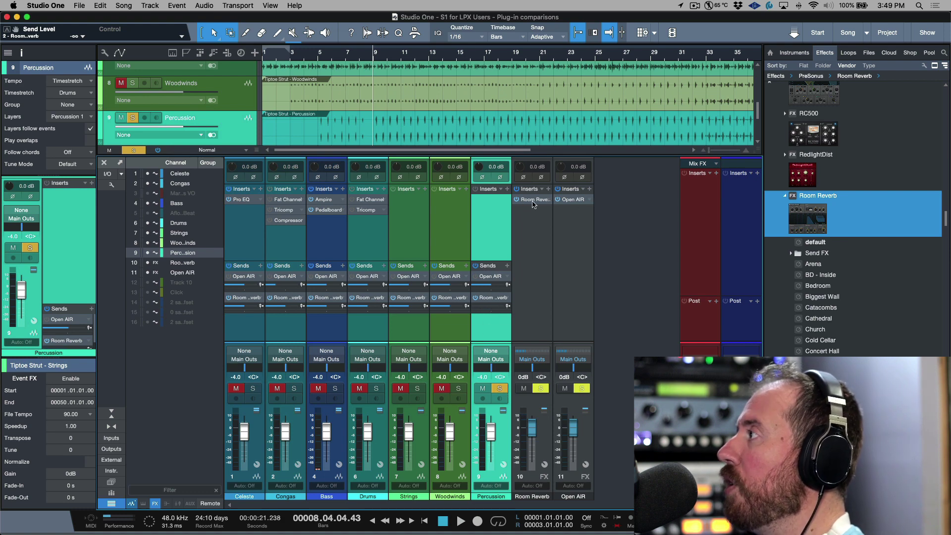
pyautogui.click(532, 202)
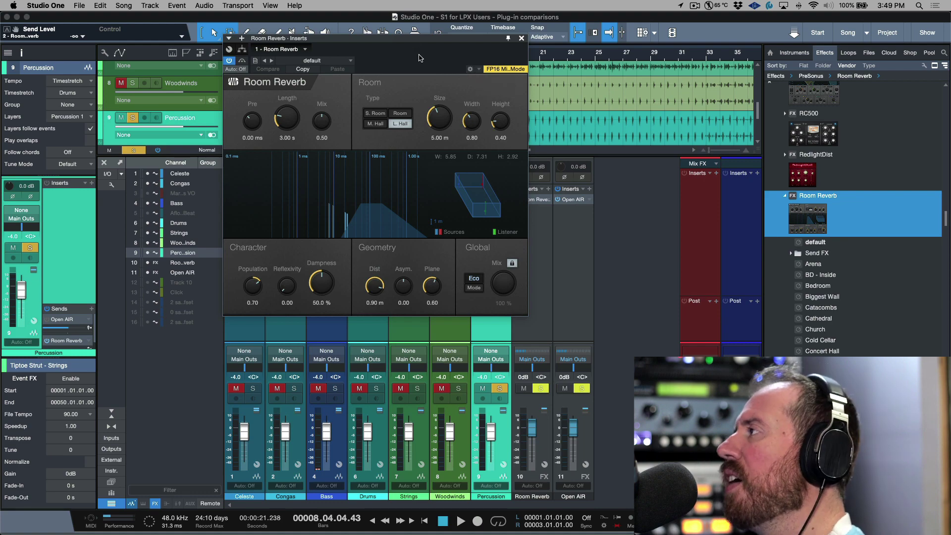
pyautogui.moveTo(418, 58); pyautogui.dragTo(727, 114)
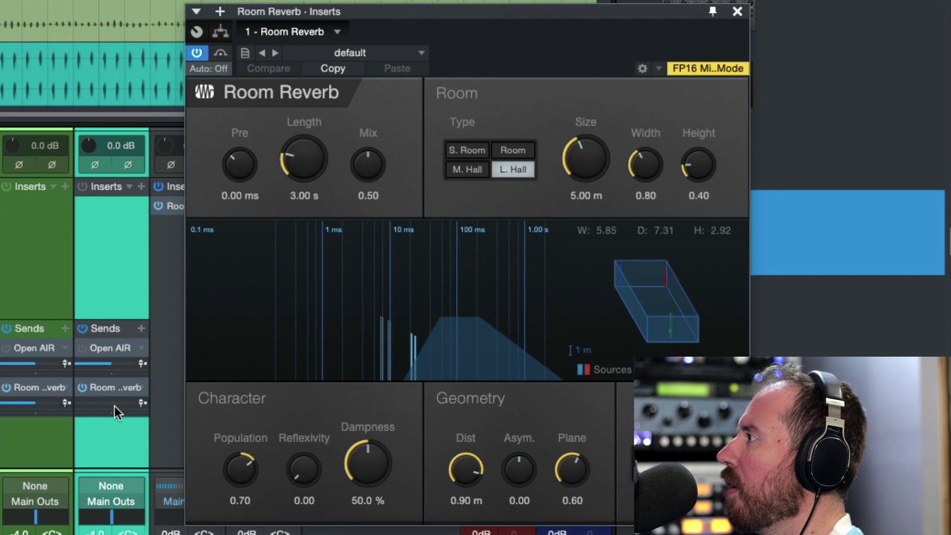
# Raise the Percussion channel's Room Reverb send level and settle it at a low amount
pyautogui.moveTo(491, 306); pyautogui.dragTo(492, 225)
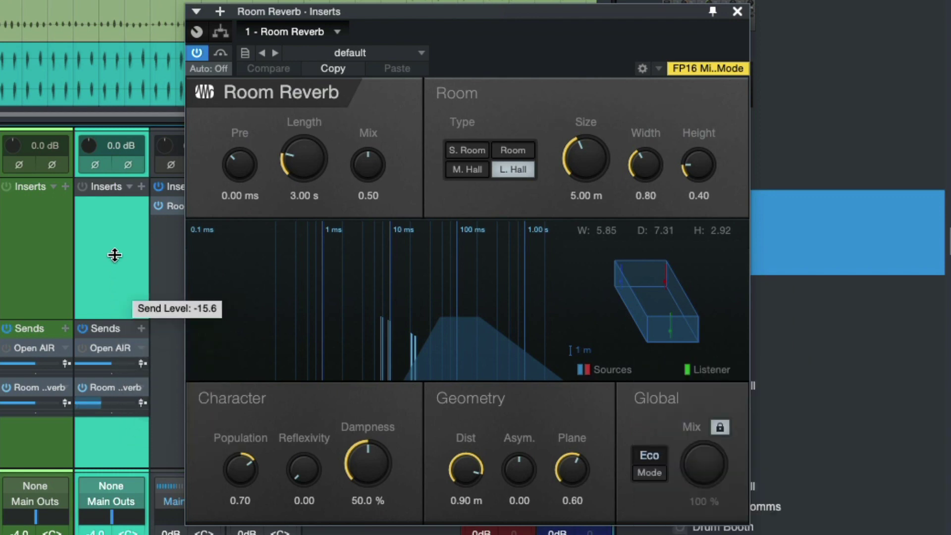
pyautogui.moveTo(114, 255); pyautogui.dragTo(118, 317)
# Audition the S. Room, Room and M. Hall types in Room Reverb, and return to L. Hall
pyautogui.click(466, 149)
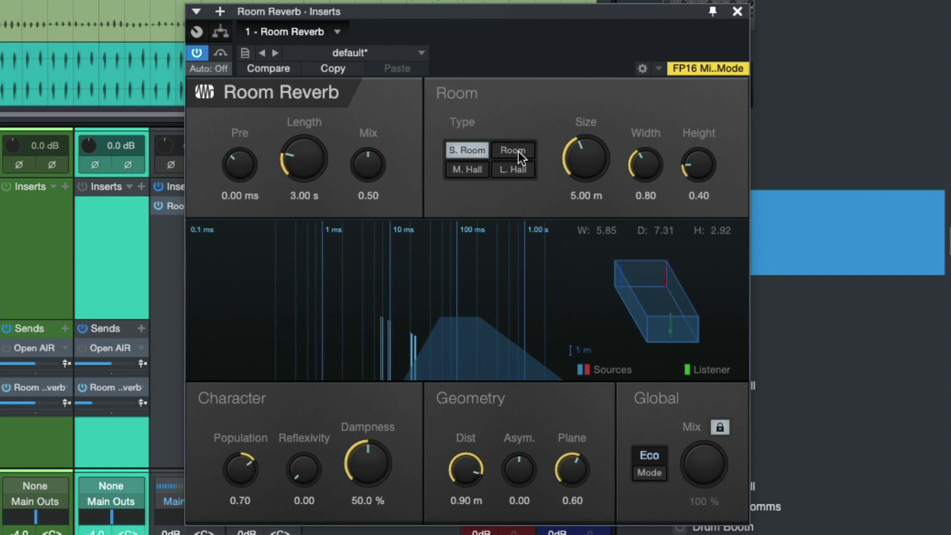
pyautogui.click(524, 150)
pyautogui.click(469, 171)
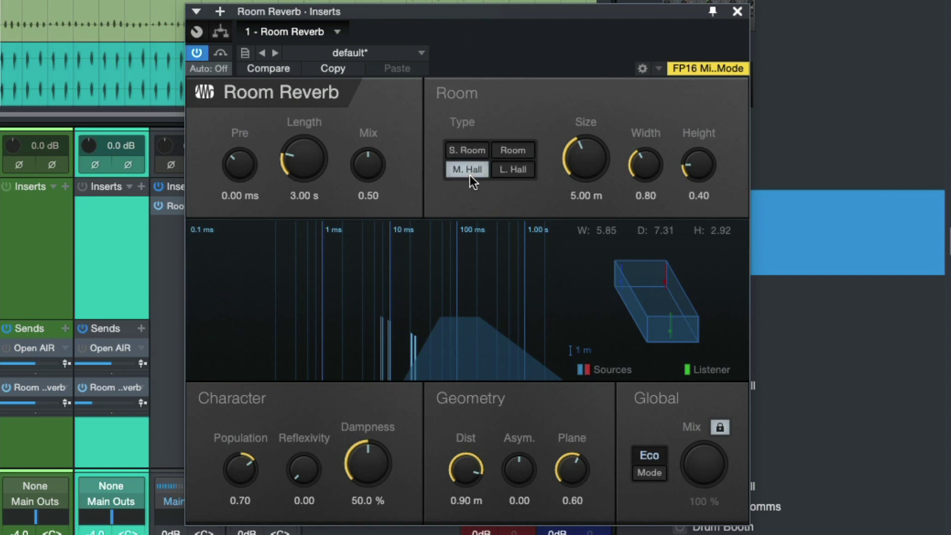
pyautogui.click(511, 169)
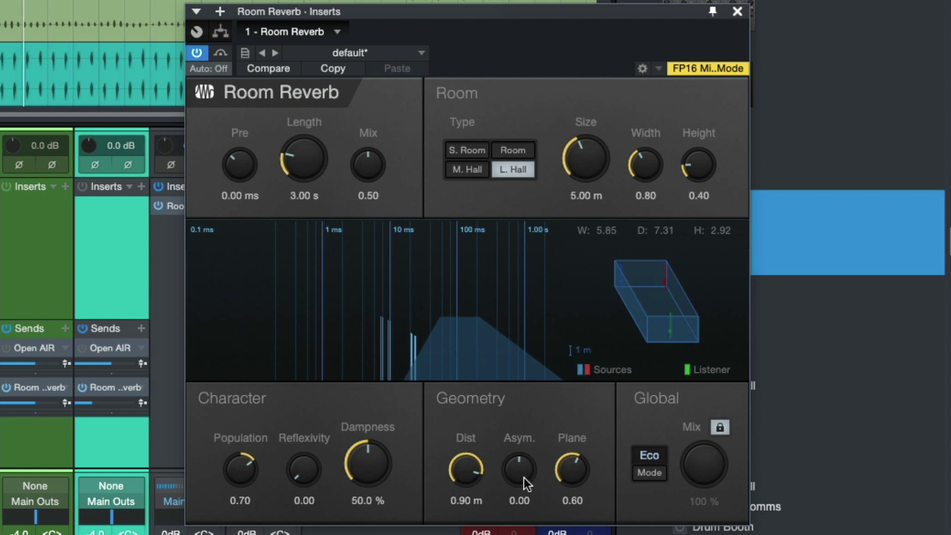
# Reshape the reverb room to size 2.78 m, width 1.59, height 0.81, plane 1.00 and distance 0.59 m
pyautogui.moveTo(588, 149); pyautogui.dragTo(591, 207)
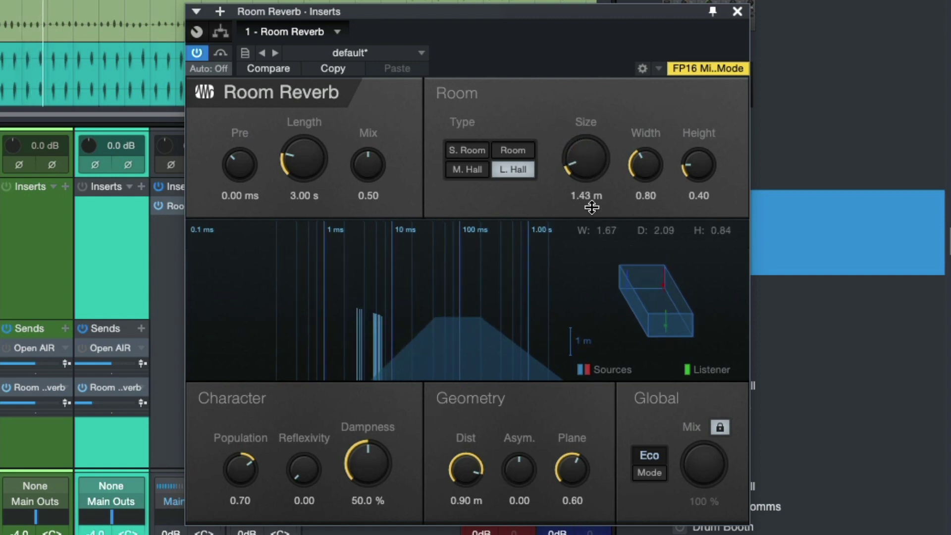
pyautogui.moveTo(575, 160); pyautogui.dragTo(576, 131)
pyautogui.moveTo(643, 187); pyautogui.dragTo(649, 149)
pyautogui.moveTo(709, 169); pyautogui.dragTo(708, 146)
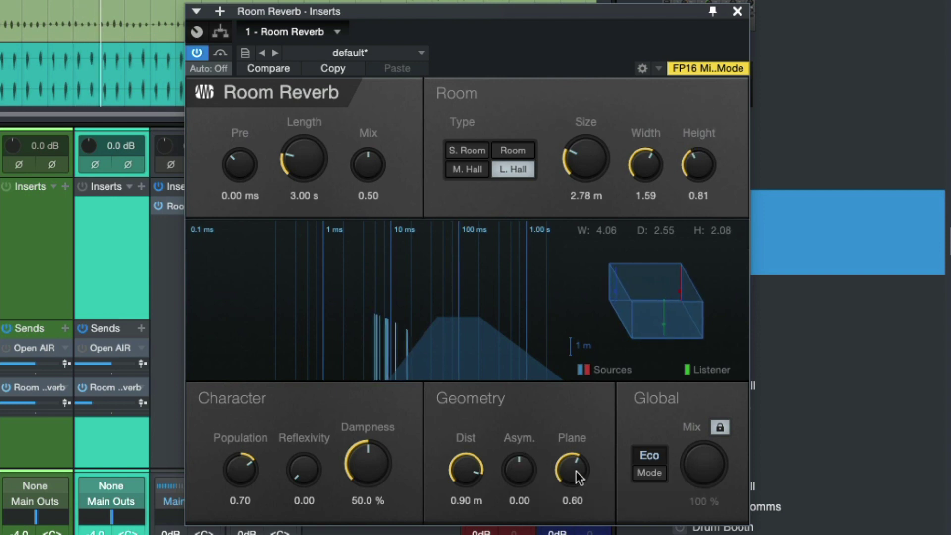
pyautogui.moveTo(575, 471); pyautogui.dragTo(611, 365)
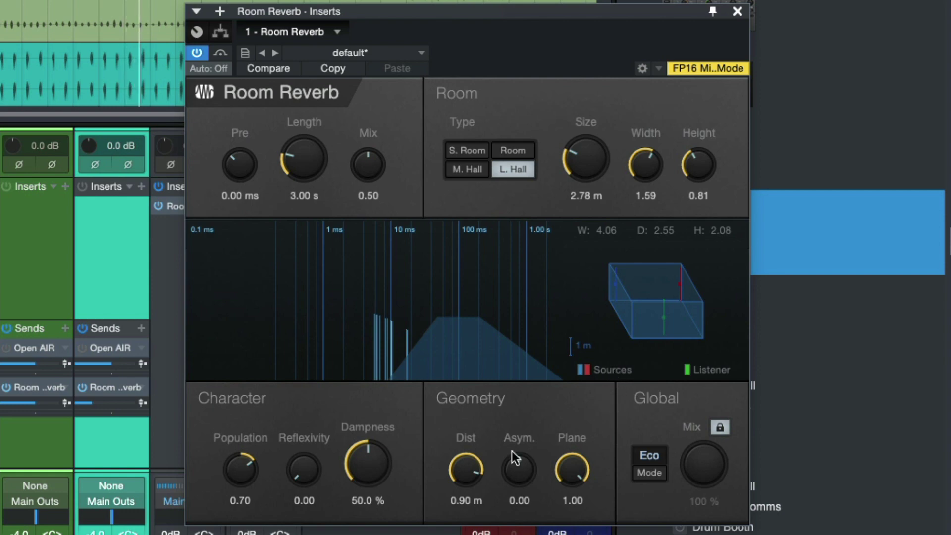
pyautogui.moveTo(467, 468); pyautogui.dragTo(500, 507)
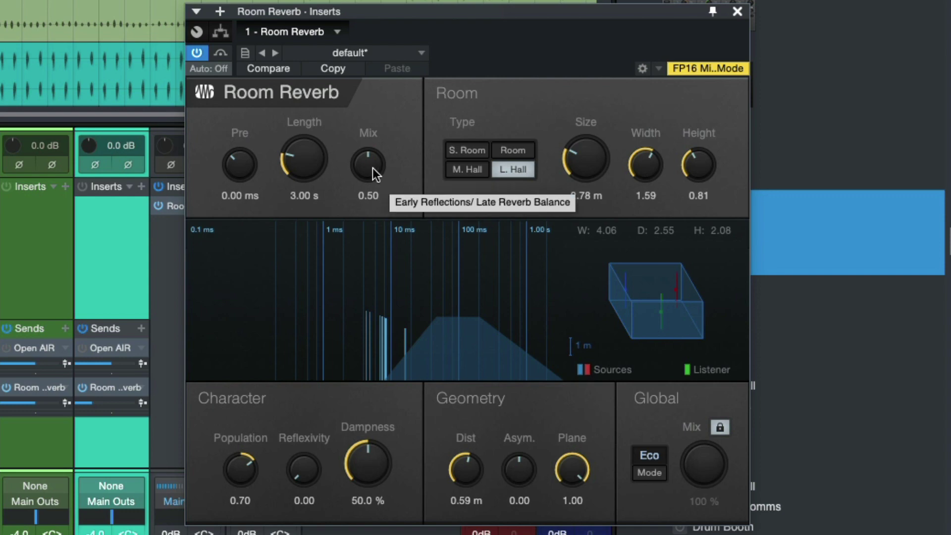
# Sweep the early reflections/late reverb mix to 0.00 and 1.00, and reset it to its default 0.50
pyautogui.moveTo(372, 168); pyautogui.dragTo(365, 194)
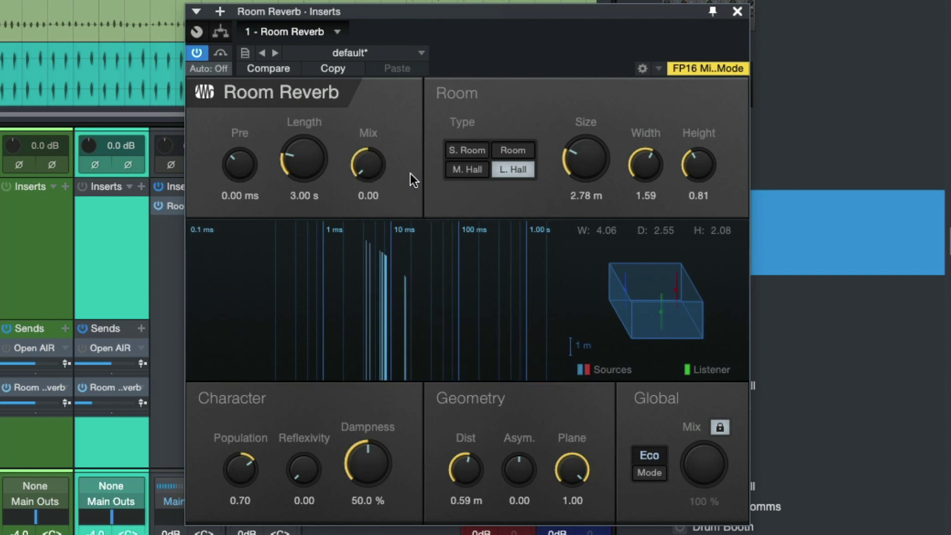
pyautogui.moveTo(370, 173); pyautogui.dragTo(468, 120)
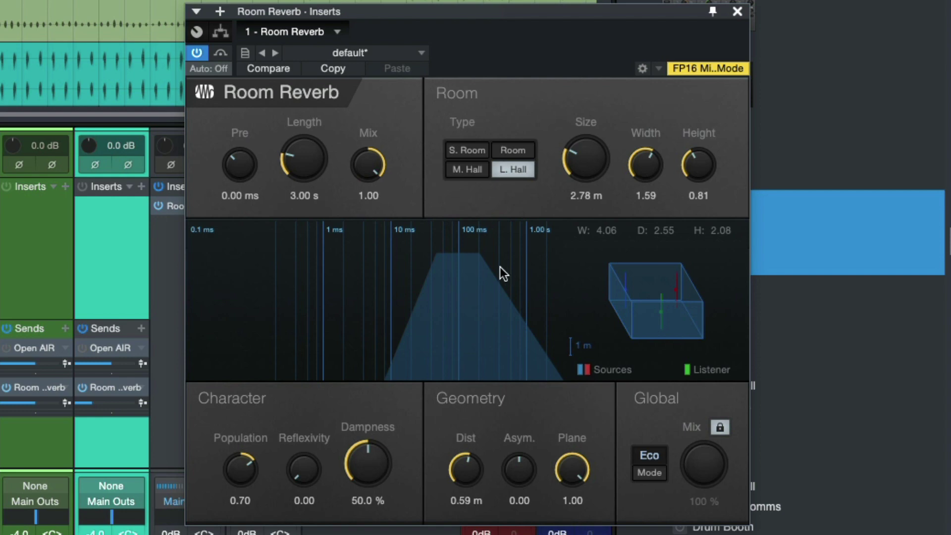
pyautogui.doubleClick(367, 161)
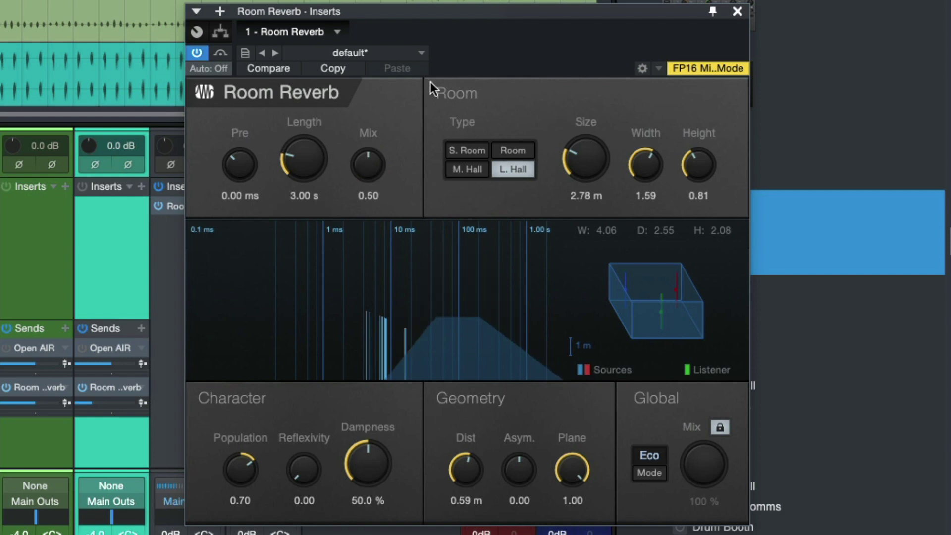
# Look into the Send FX preset folder of Room Reverb and load the Flat Plate preset
pyautogui.click(365, 53)
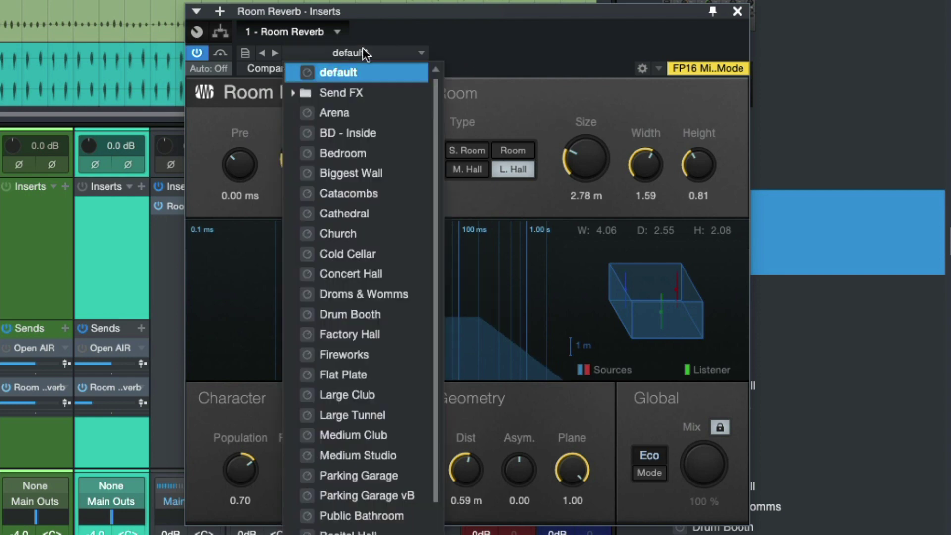
pyautogui.click(344, 94)
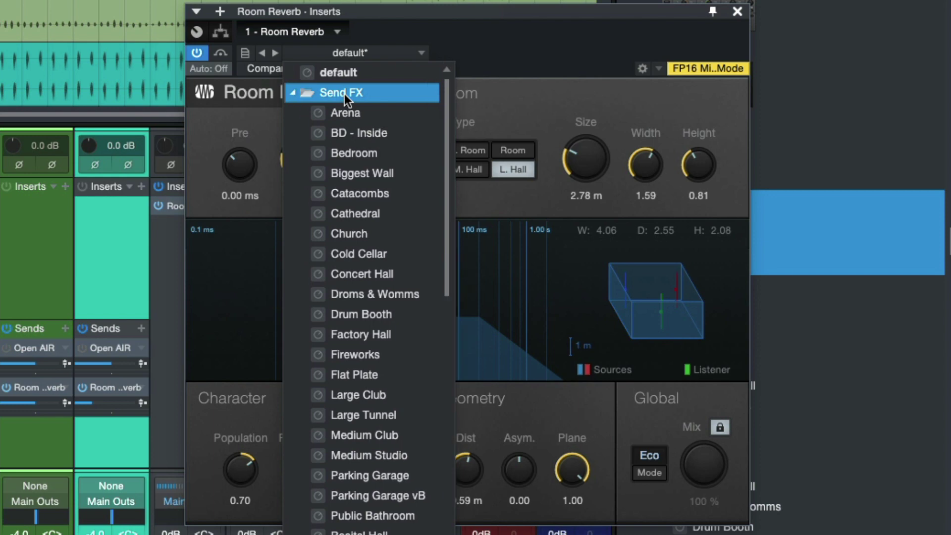
pyautogui.click(344, 93)
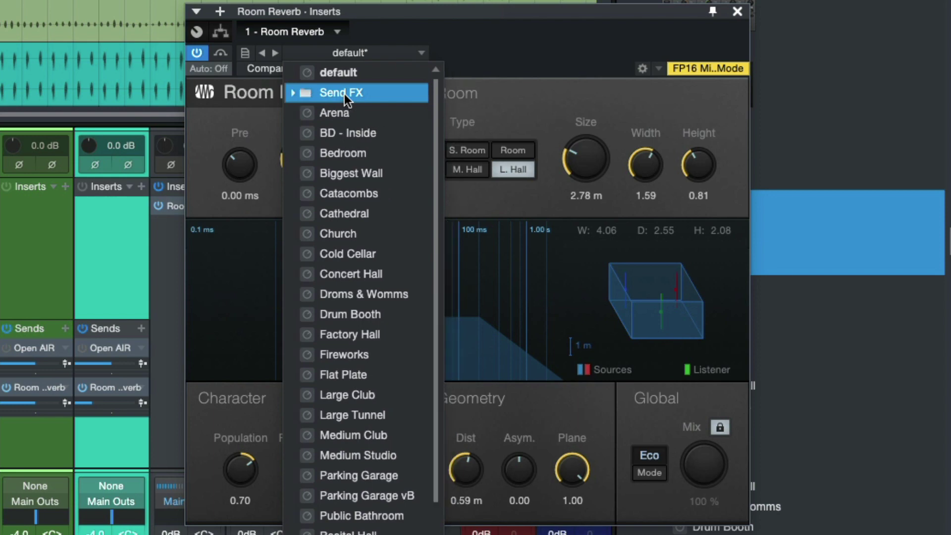
pyautogui.click(358, 371)
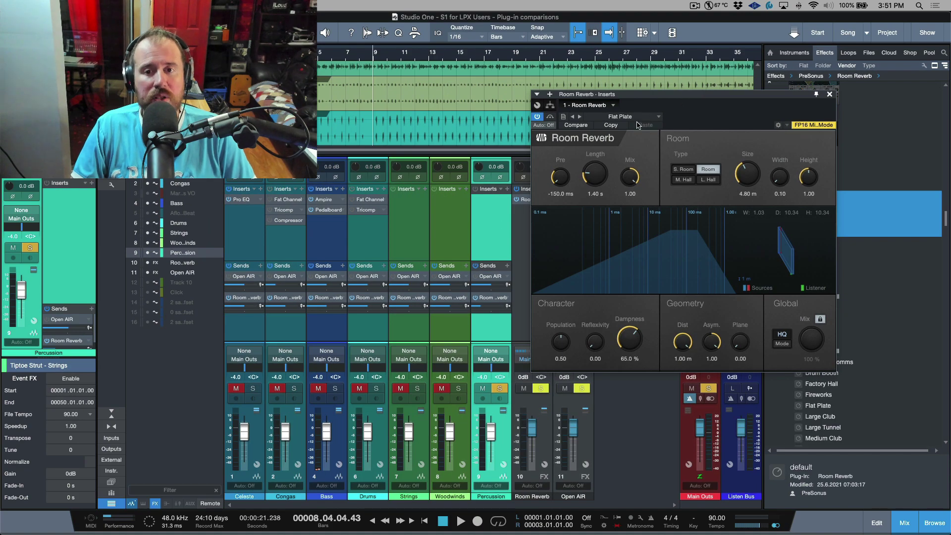
# Load the Arena preset from Room Reverb's Send FX folder
pyautogui.click(639, 118)
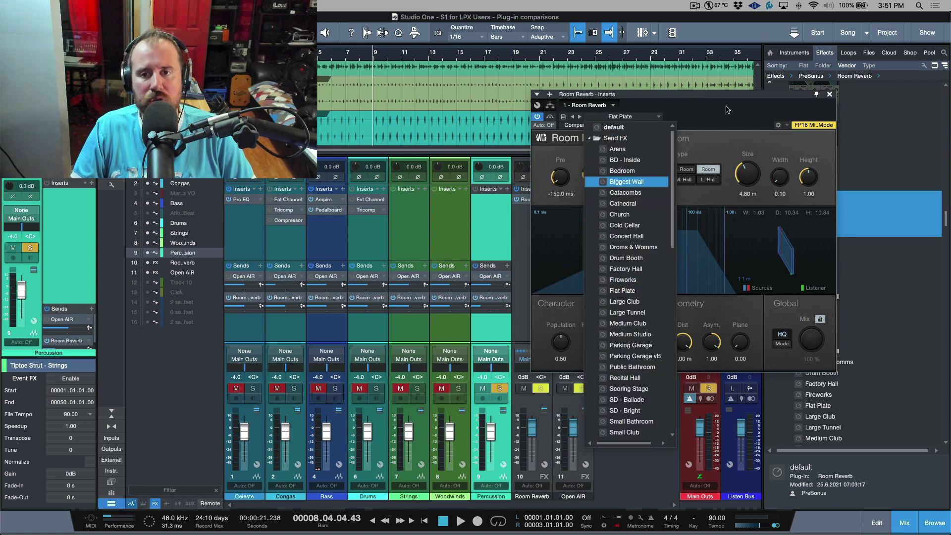
pyautogui.click(624, 149)
pyautogui.click(689, 117)
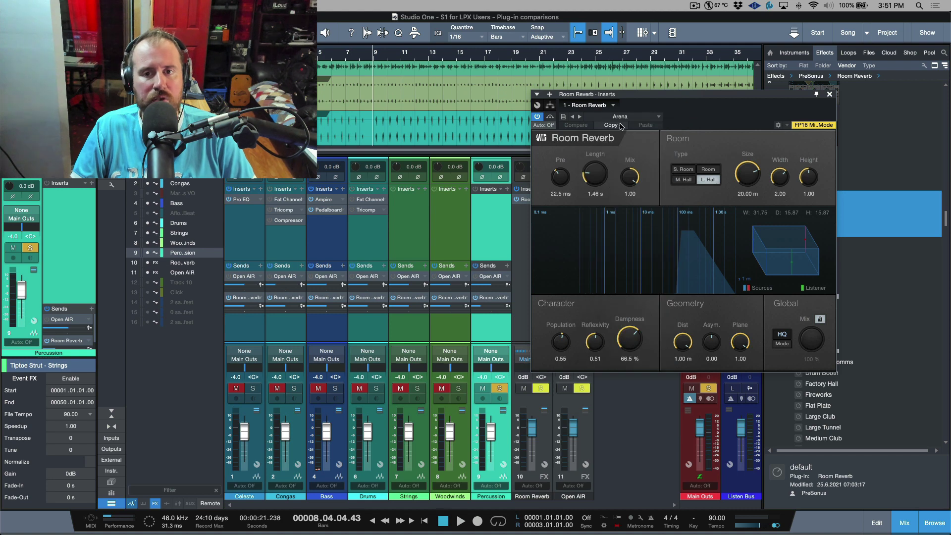
# Advance through the Room Reverb presets from Arena to Cold Cellar and close the plug-in window
pyautogui.click(580, 118)
pyautogui.click(581, 118)
pyautogui.click(580, 118)
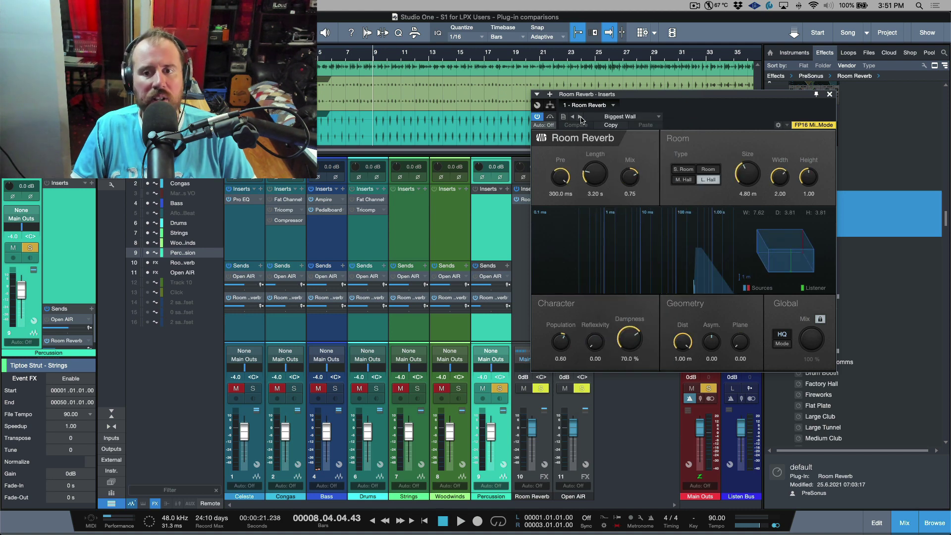
pyautogui.click(580, 117)
pyautogui.click(580, 117)
pyautogui.click(580, 117)
pyautogui.click(580, 118)
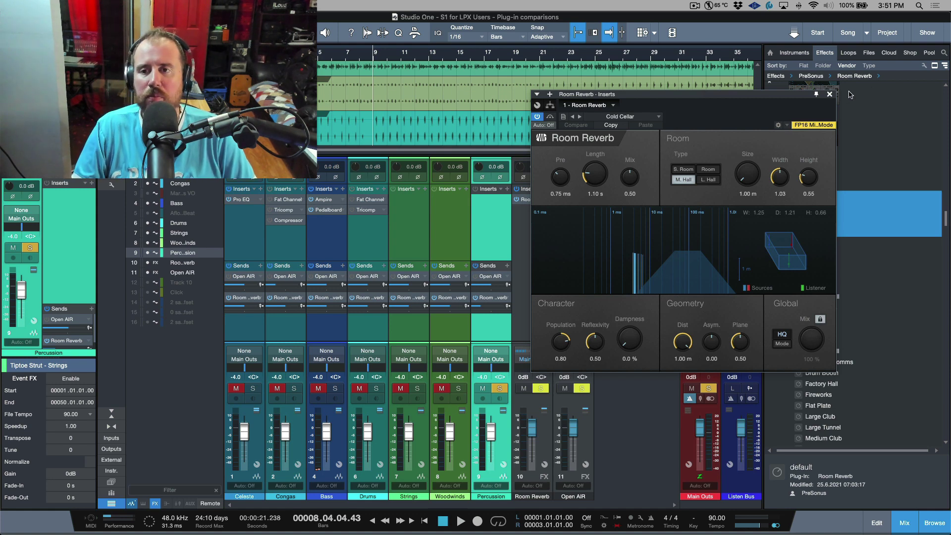
pyautogui.click(830, 95)
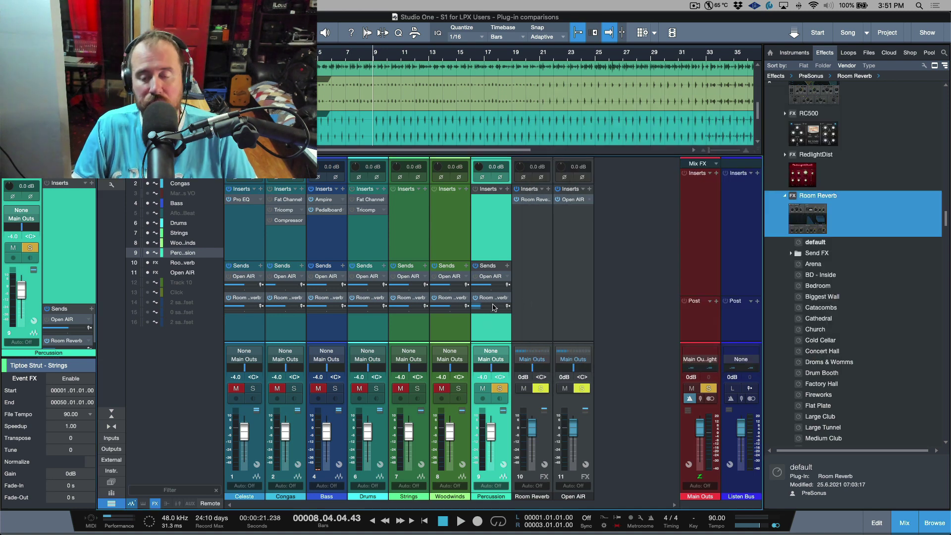
# Switch to Logic Pro and solo the Percussion channel with its Gain and I/O plug-ins enabled
pyautogui.moveTo(493, 307)
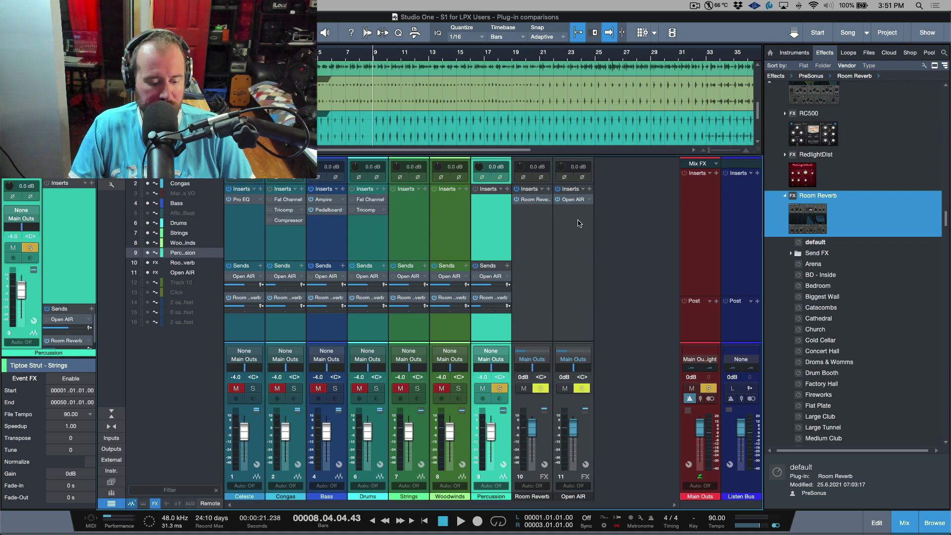
pyautogui.press('super+Tab')
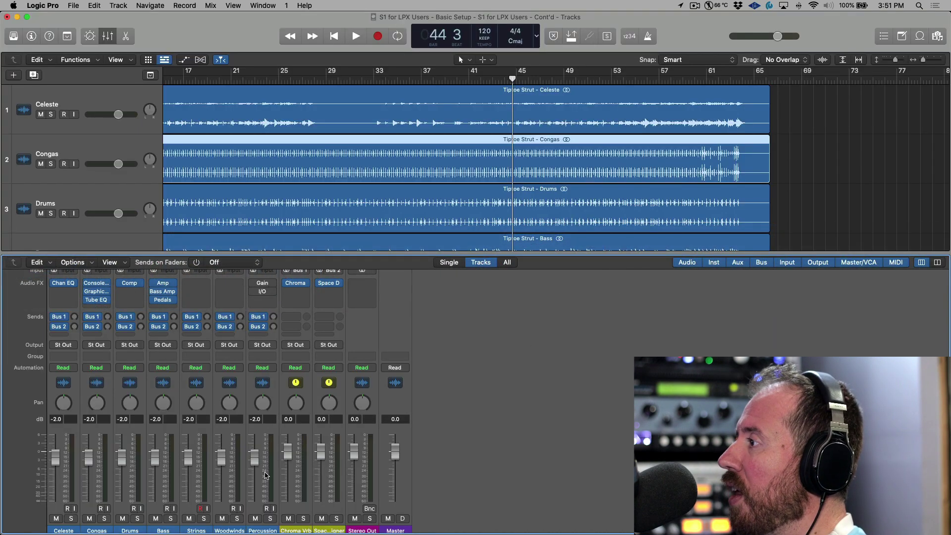
pyautogui.click(270, 518)
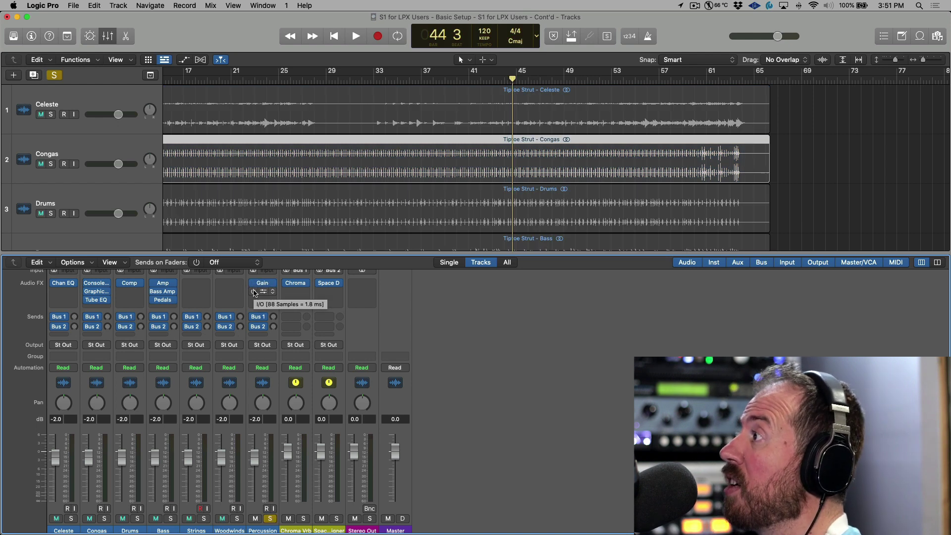
# Play back the soloed Percussion track briefly and stop playback
pyautogui.scroll(-4, 266, 145)
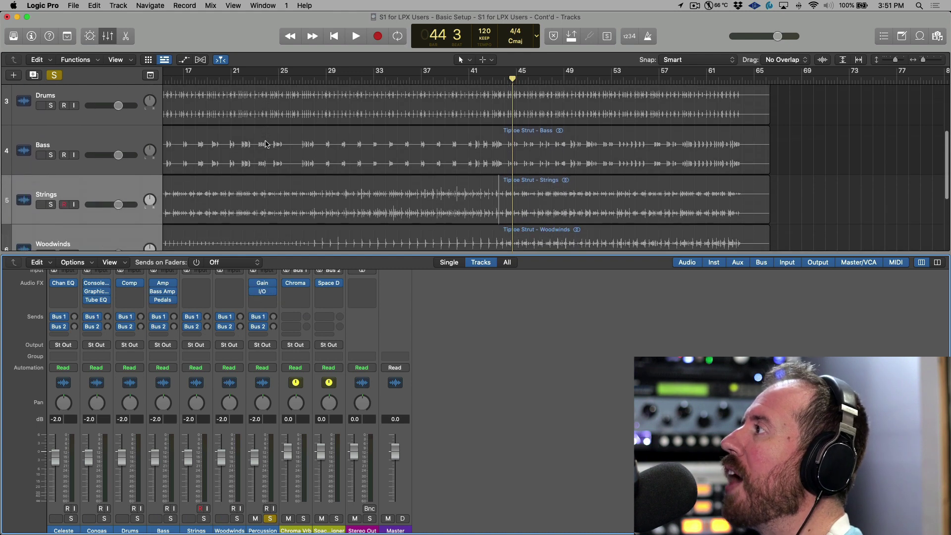
pyautogui.scroll(5, 265, 144)
pyautogui.scroll(-8, 265, 144)
pyautogui.scroll(-2, 265, 144)
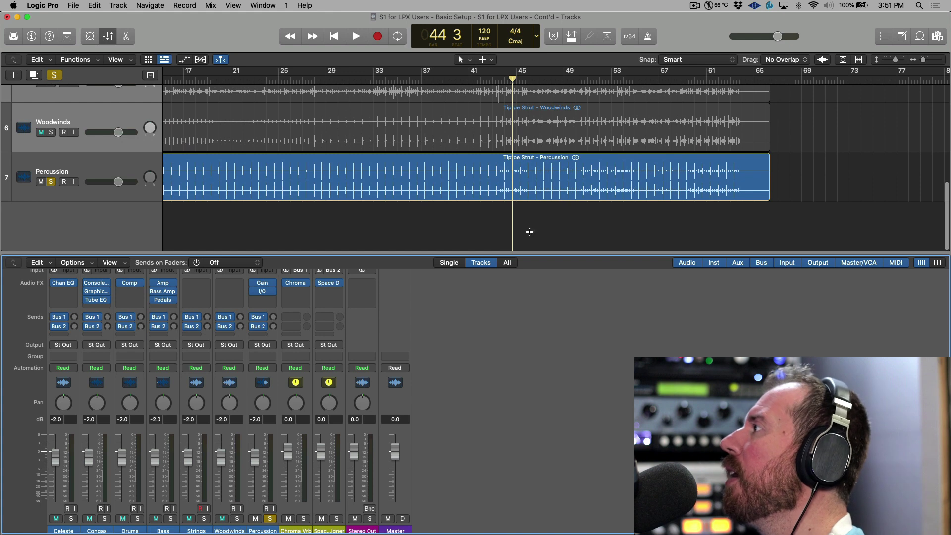
pyautogui.press('space')
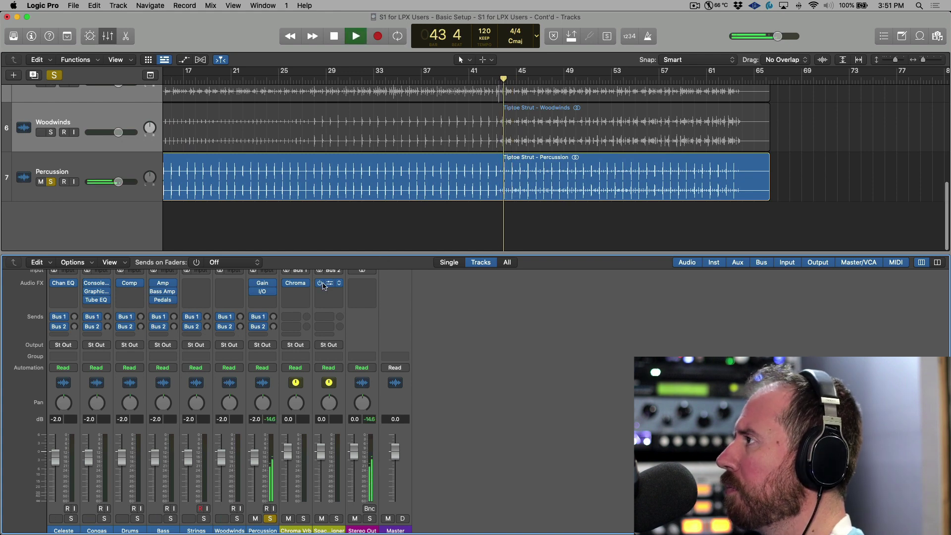
pyautogui.press('space')
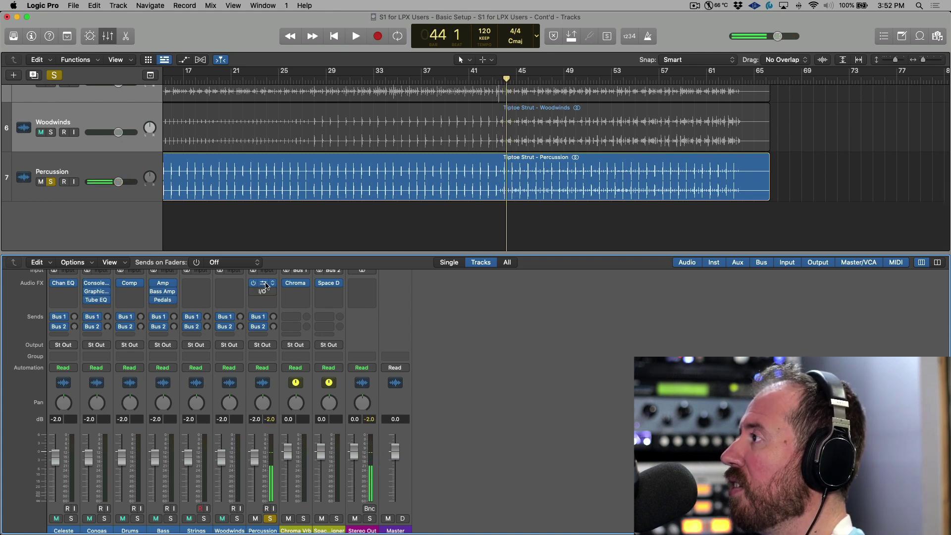
# Set the Percussion channel's Gain plug-in to -5 dB and close its window
pyautogui.click(267, 286)
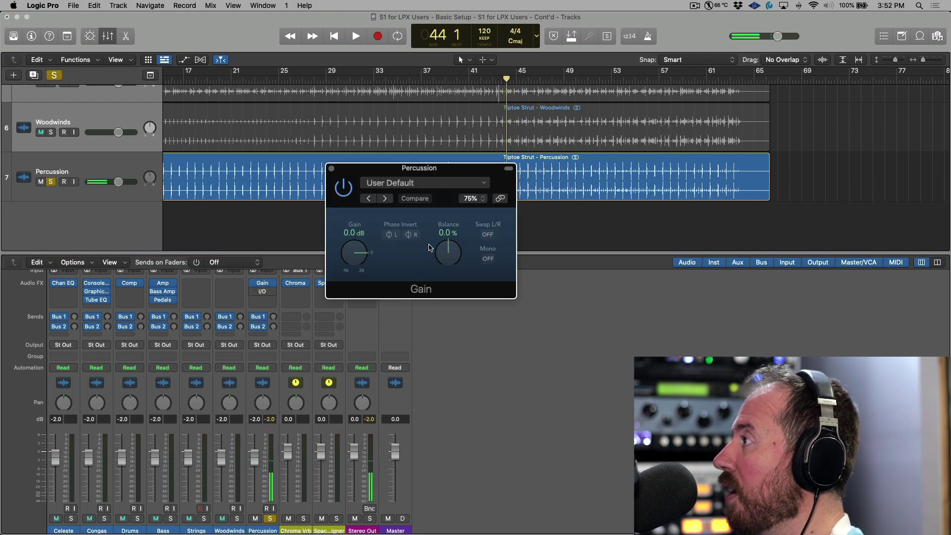
pyautogui.doubleClick(363, 233)
pyautogui.write('-5')
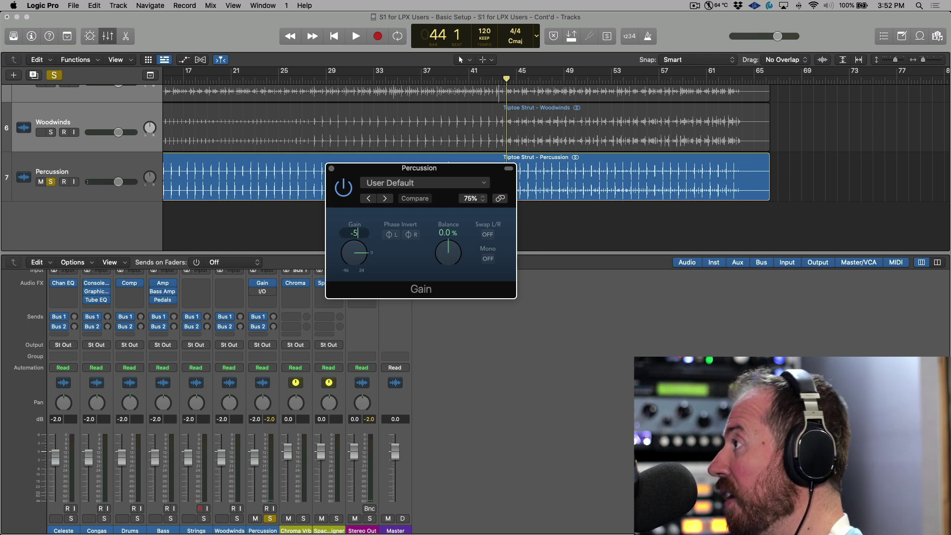
pyautogui.press('Return')
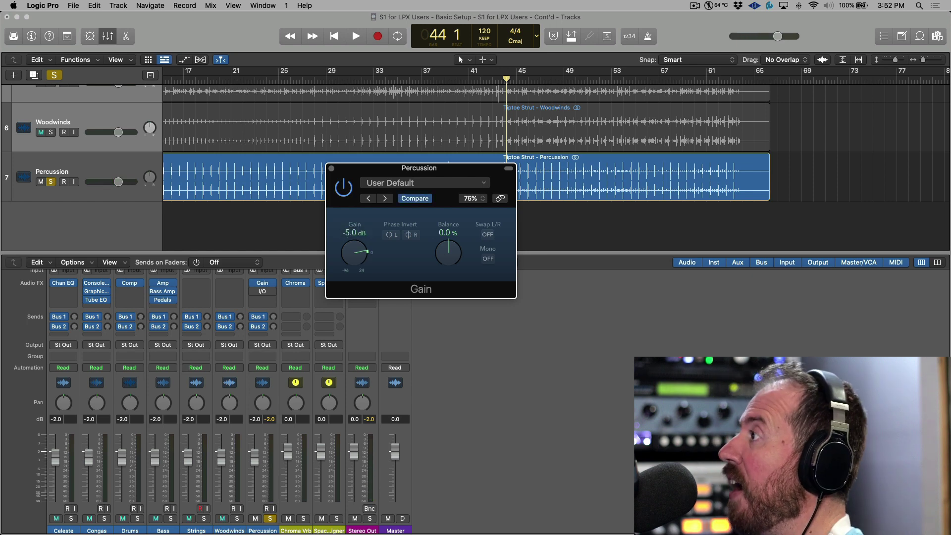
pyautogui.click(332, 170)
# Locate I/O among the Utility plug-ins without inserting another, and open the Percussion channel's existing I/O settings
pyautogui.click(262, 292)
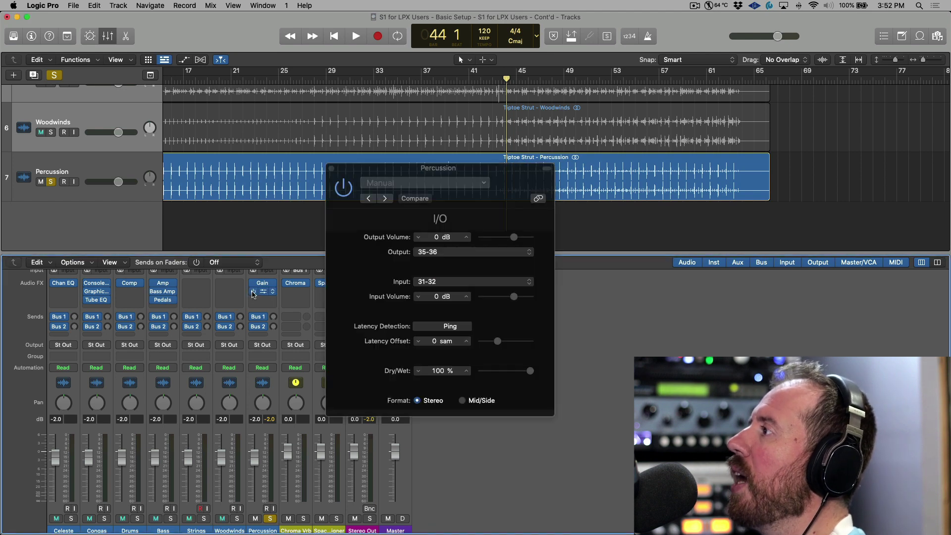
pyautogui.click(264, 293)
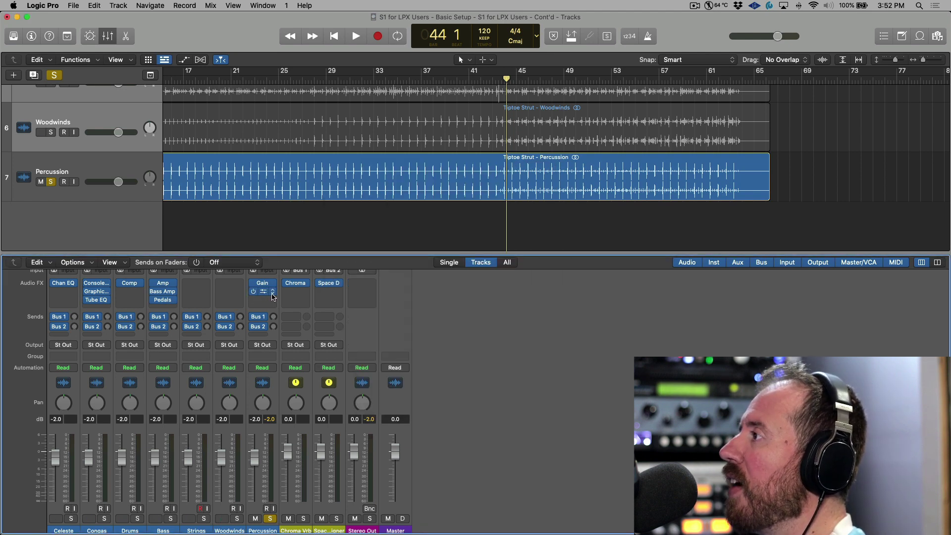
pyautogui.click(263, 293)
pyautogui.moveTo(265, 496)
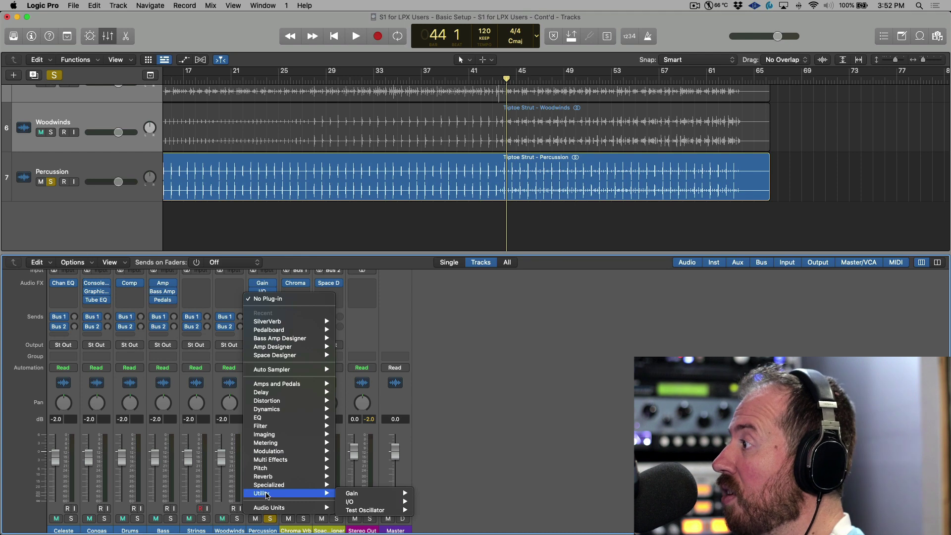
pyautogui.moveTo(349, 502)
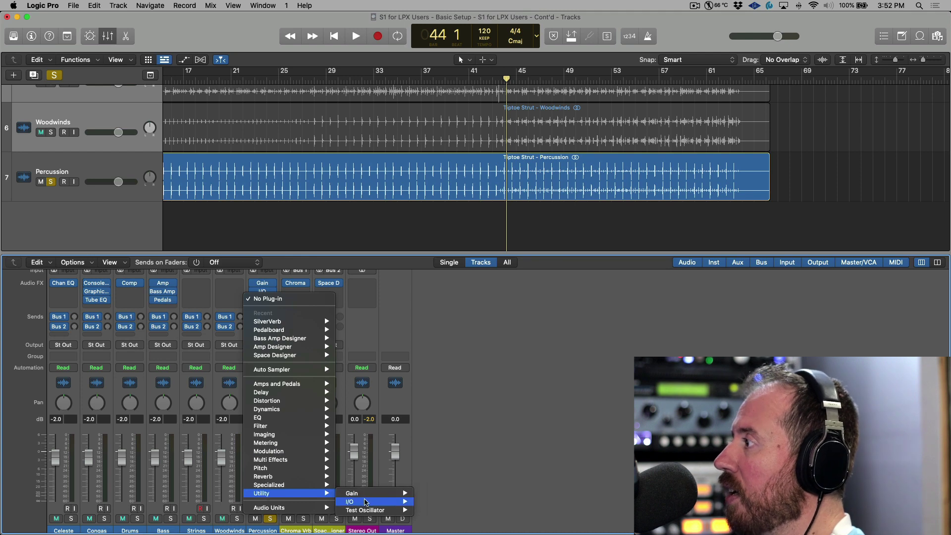
pyautogui.click(487, 426)
pyautogui.click(262, 291)
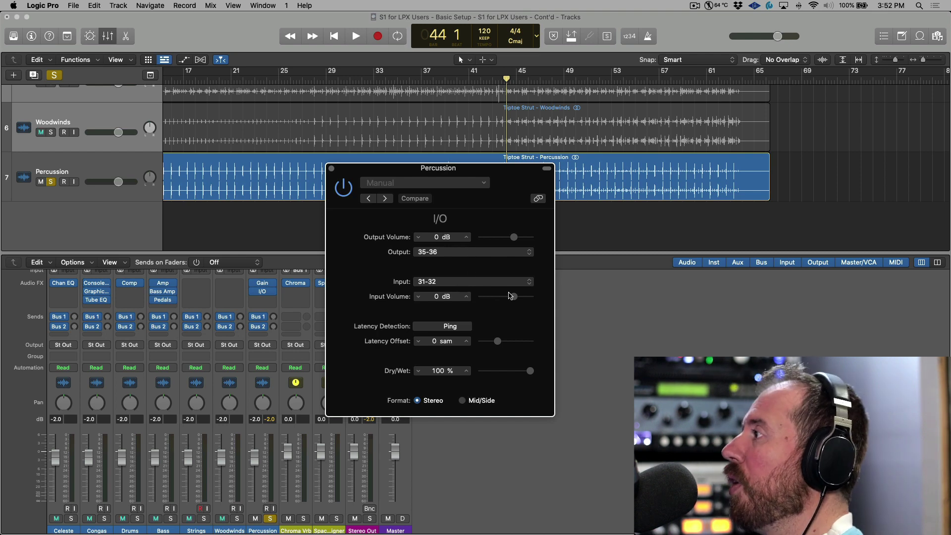
# Run Ping latency detection in the Percussion channel's I/O plug-in and close its window
pyautogui.click(458, 327)
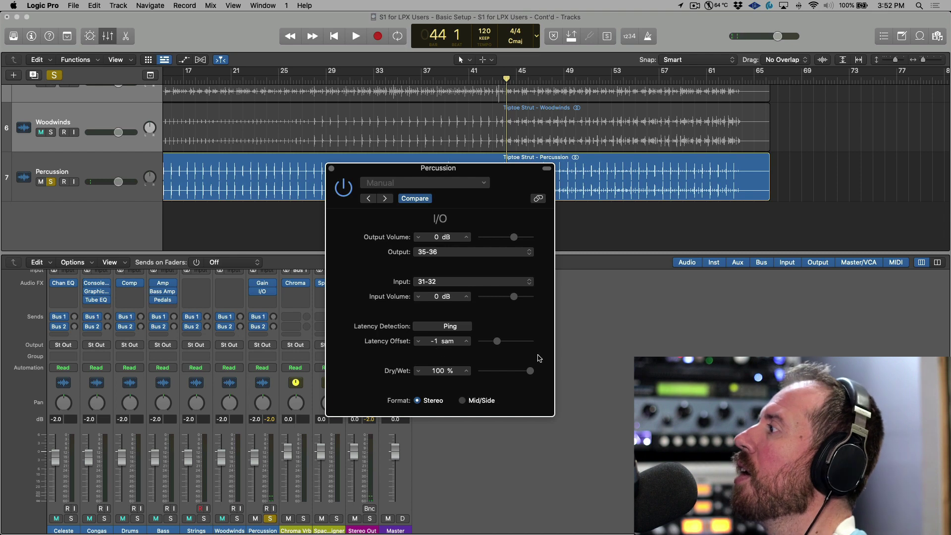
pyautogui.moveTo(530, 371)
pyautogui.mouseDown()
pyautogui.moveTo(520, 371)
pyautogui.moveTo(530, 371)
pyautogui.mouseUp()
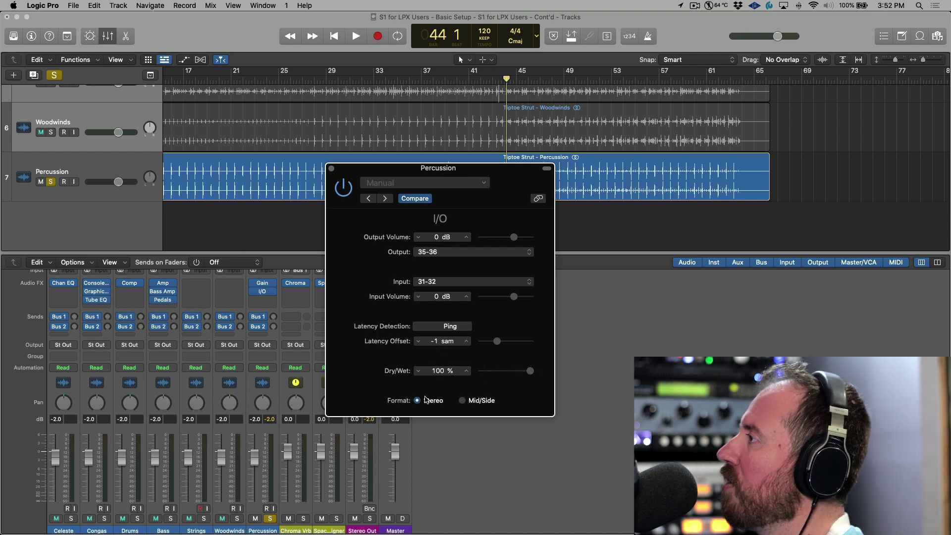
pyautogui.click(331, 168)
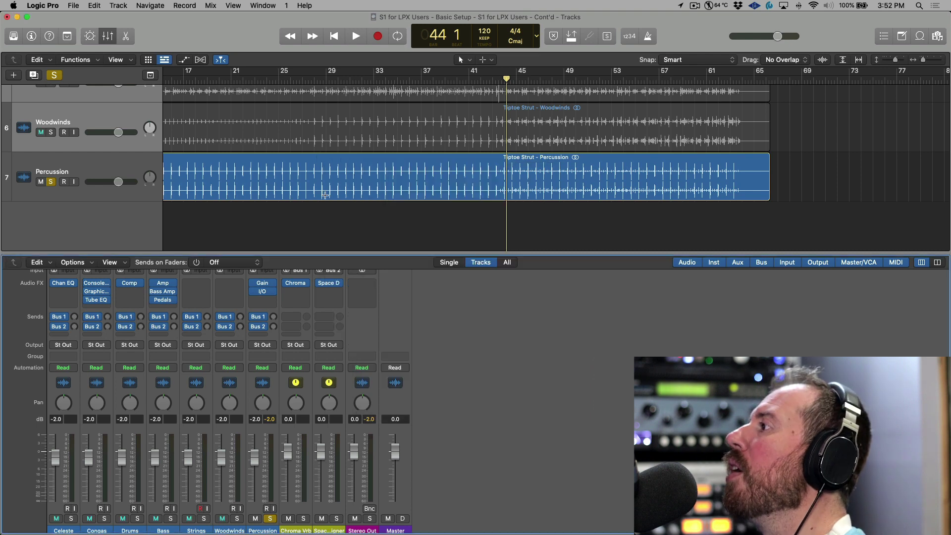
# Bypass both the Gain and I/O plug-ins on the Percussion channel
pyautogui.click(253, 284)
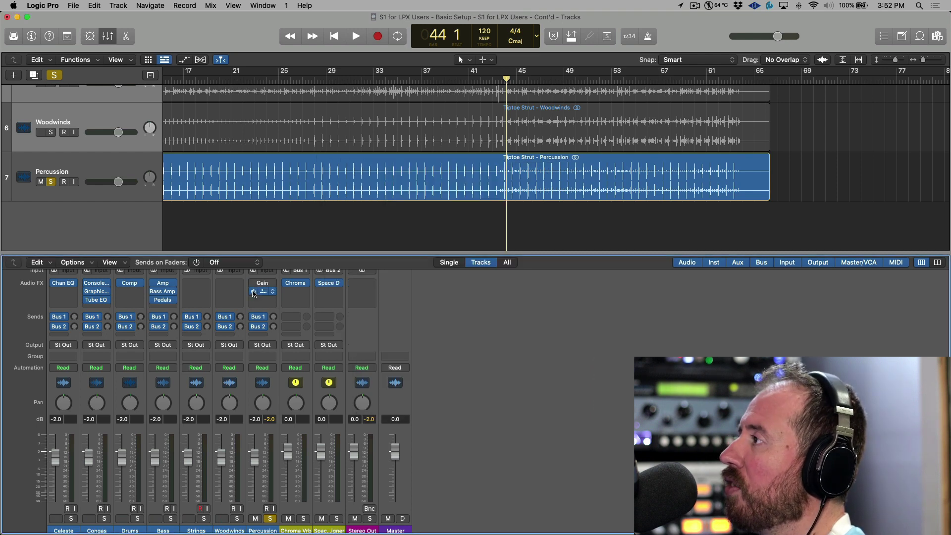
pyautogui.click(253, 291)
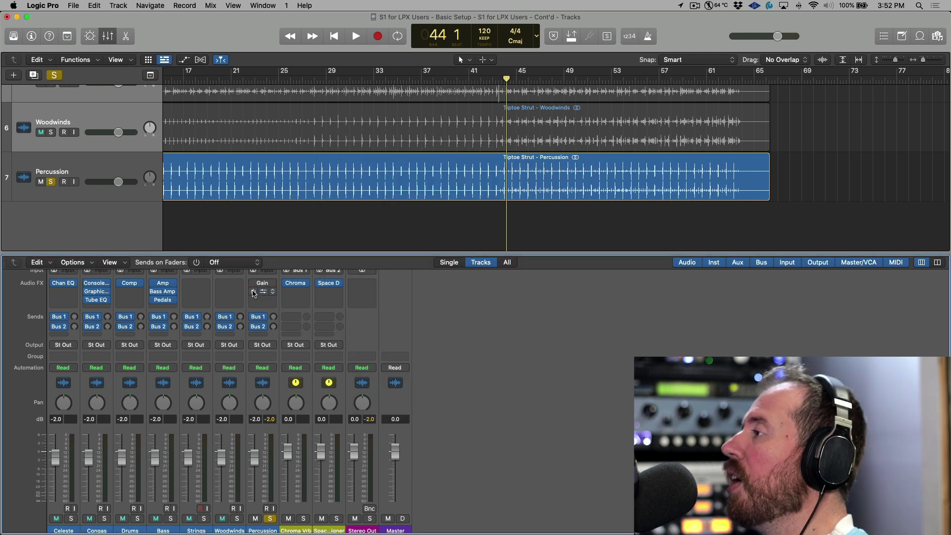
# Switch to Studio One, unsolo Percussion, and mute the Room Reverb sends on channels Celeste through Percussion together
pyautogui.press('super+Tab')
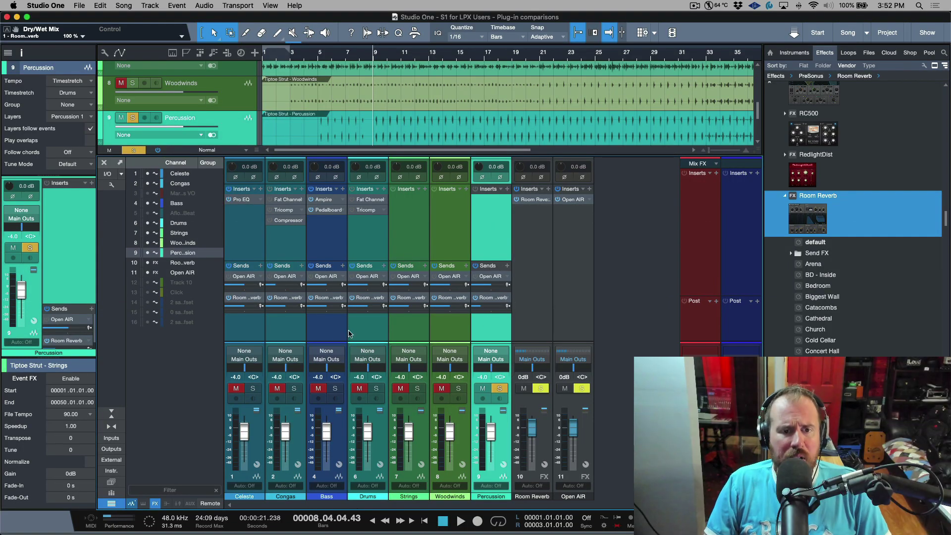
pyautogui.press('s')
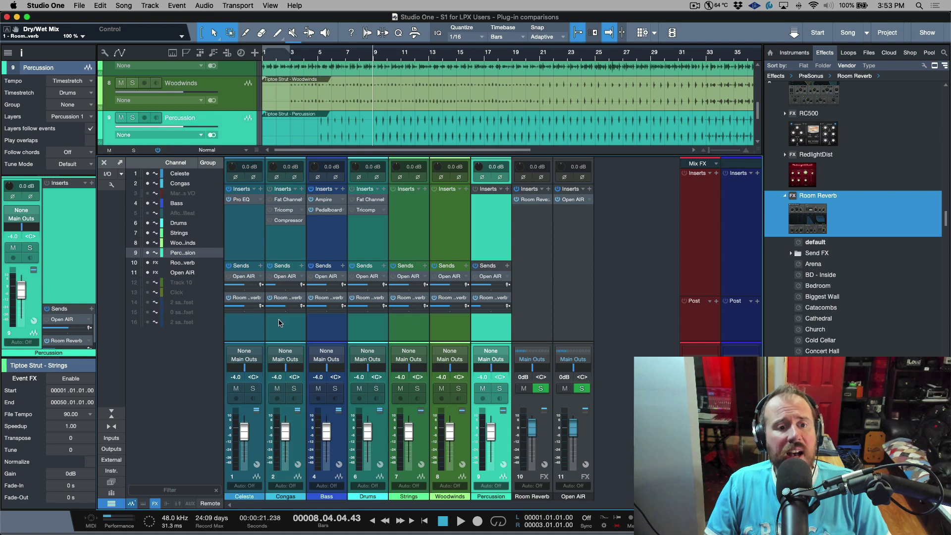
pyautogui.keyDown('shift'); pyautogui.click(250, 328); pyautogui.keyUp('shift')
pyautogui.click(476, 298)
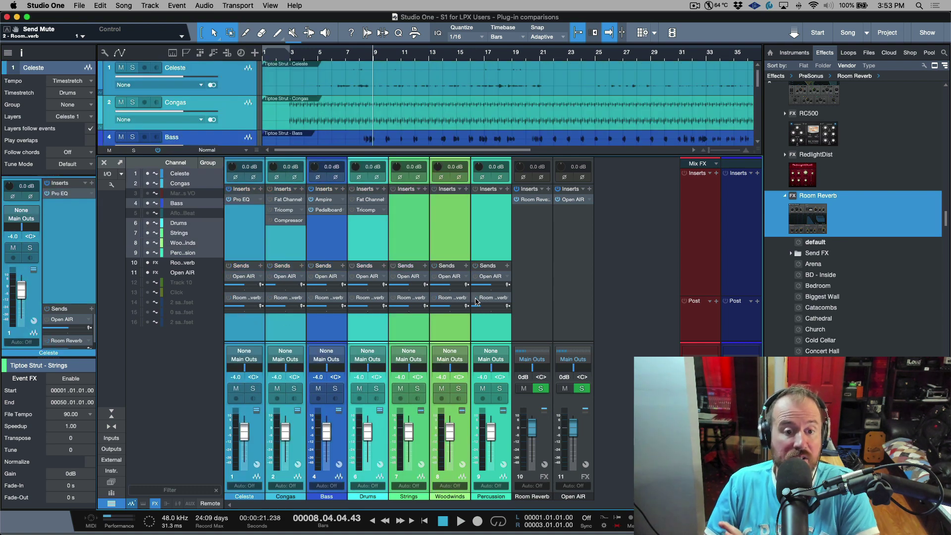
pyautogui.click(489, 329)
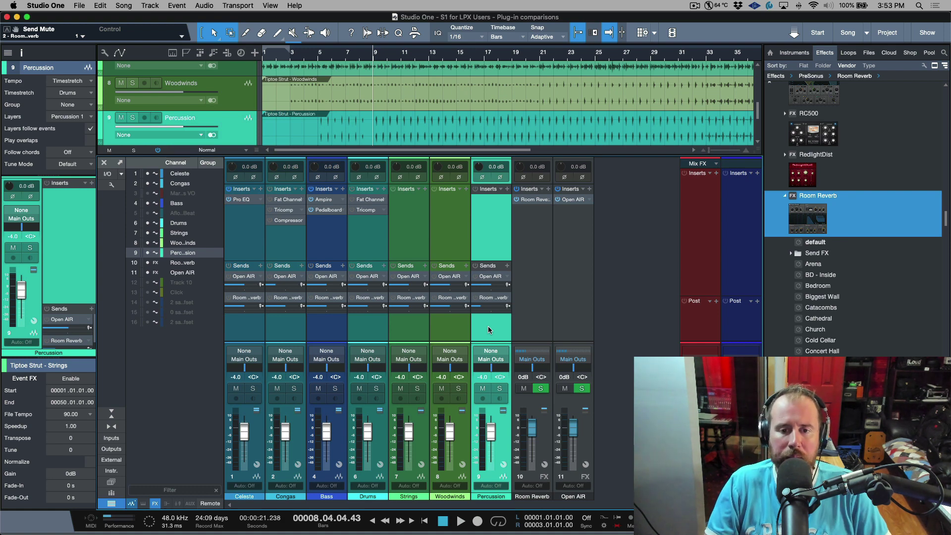
# Locate Pipeline Mono among the favorite effects in the browser and collapse its preset list
pyautogui.scroll(5, 837, 263)
pyautogui.scroll(15, 837, 263)
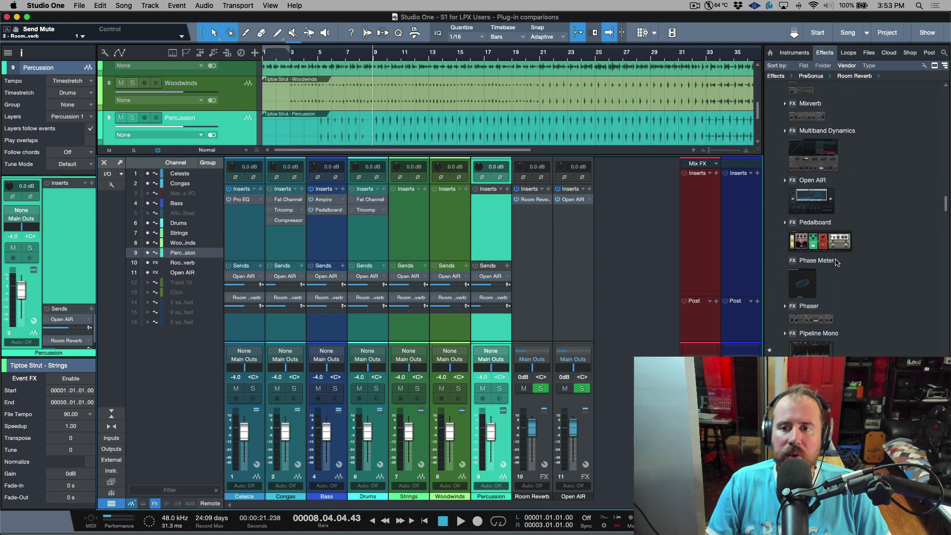
pyautogui.scroll(-20, 842, 148)
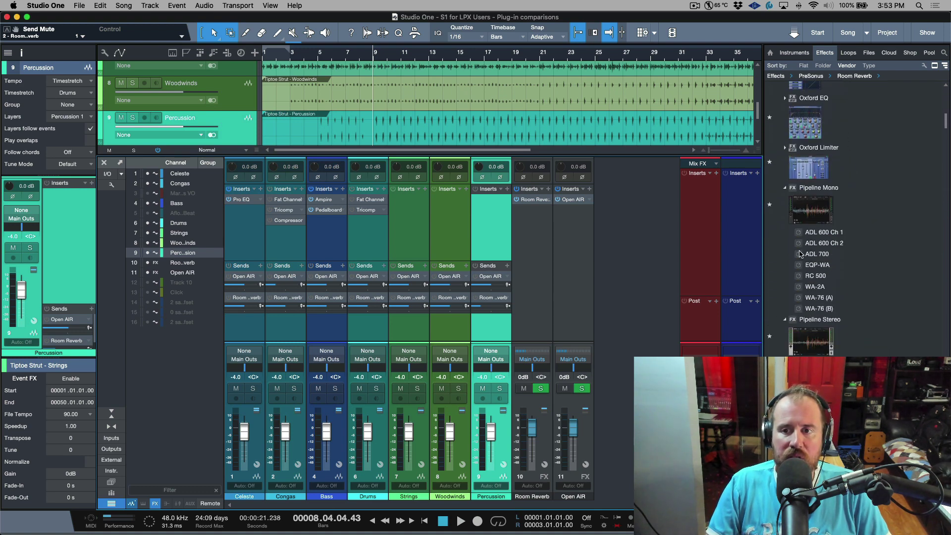
pyautogui.click(785, 189)
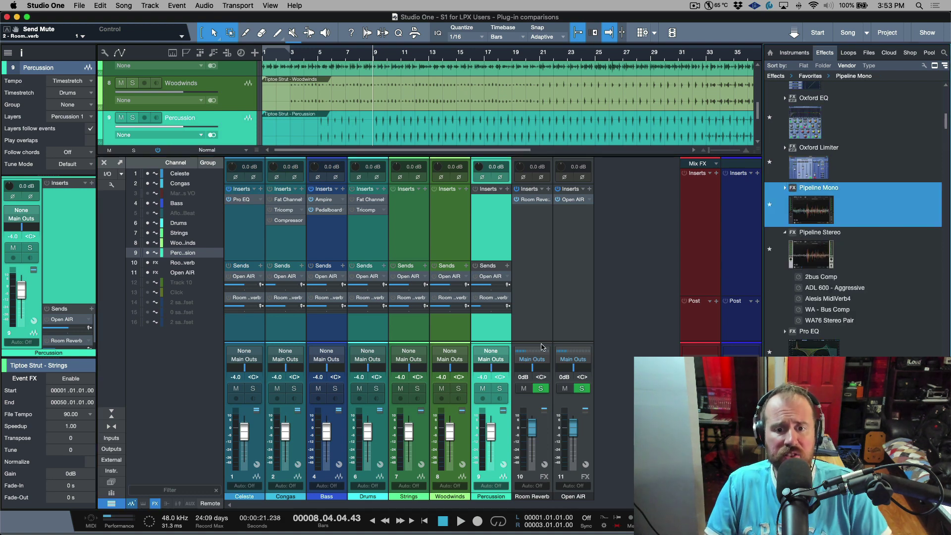
# Solo the Percussion channel and audition it briefly, moving playback to bar 33
pyautogui.click(501, 388)
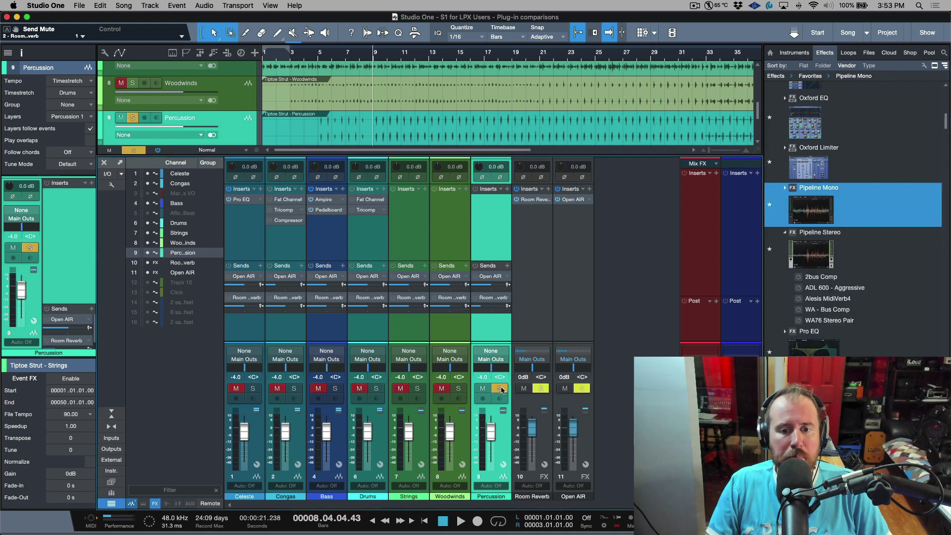
pyautogui.press('space')
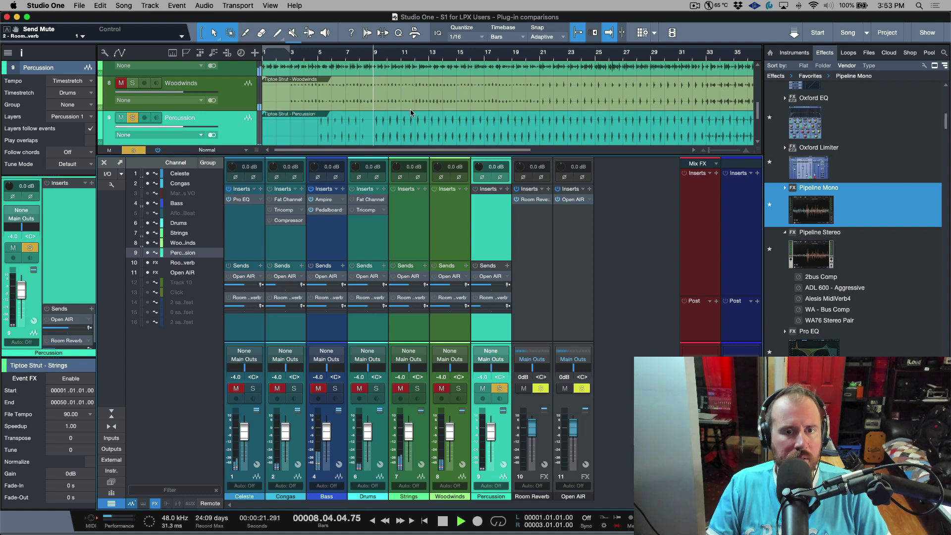
pyautogui.press('space')
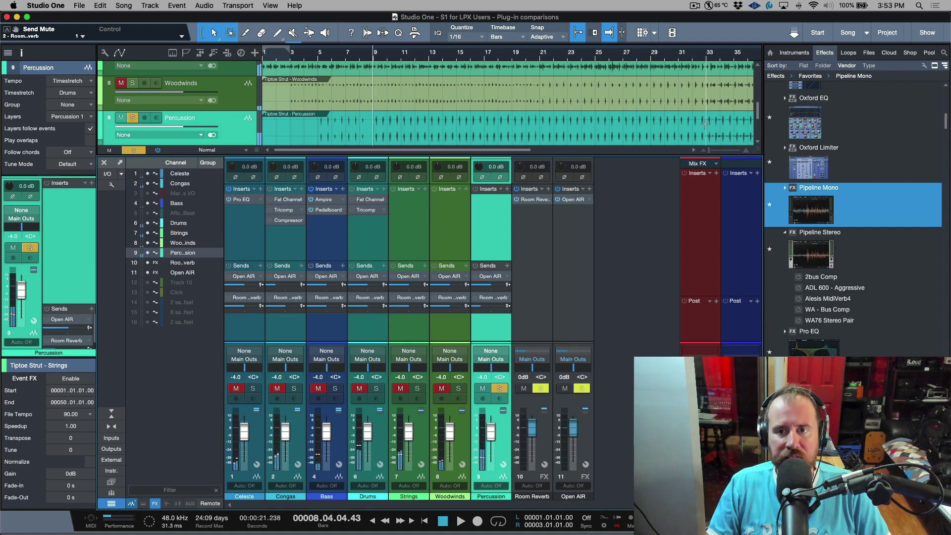
pyautogui.click(705, 123)
pyautogui.hscroll(10, 705, 124)
pyautogui.press('space')
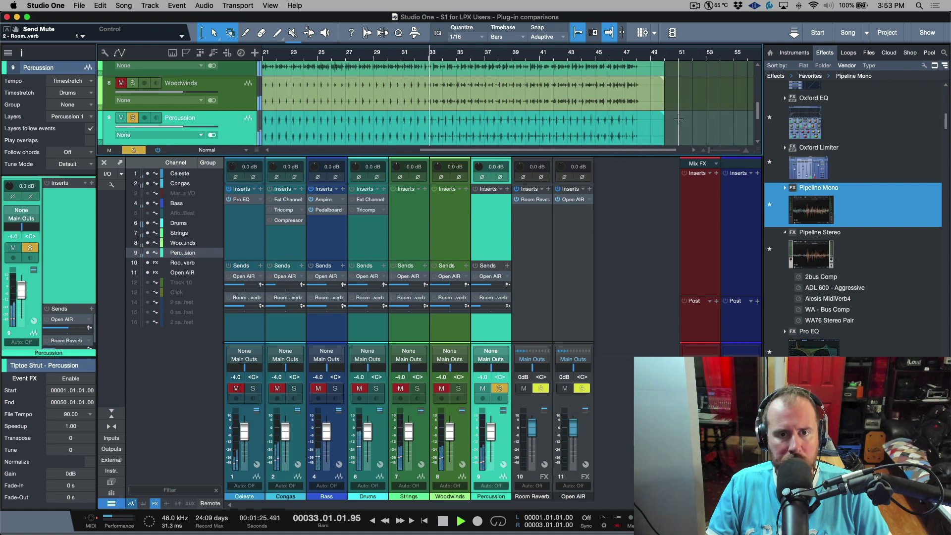
pyautogui.press('space')
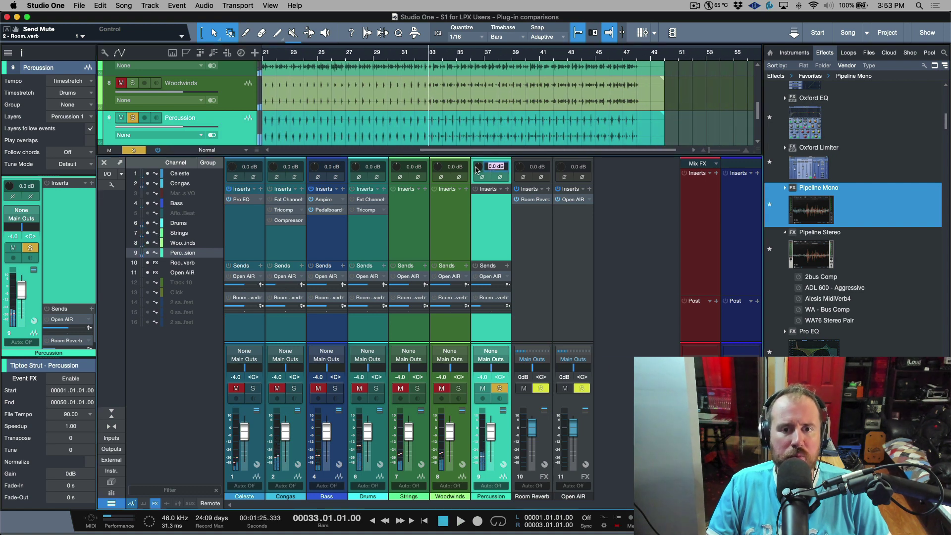
# Toggle the Input controls component in the console's display options off and back on
pyautogui.click(115, 186)
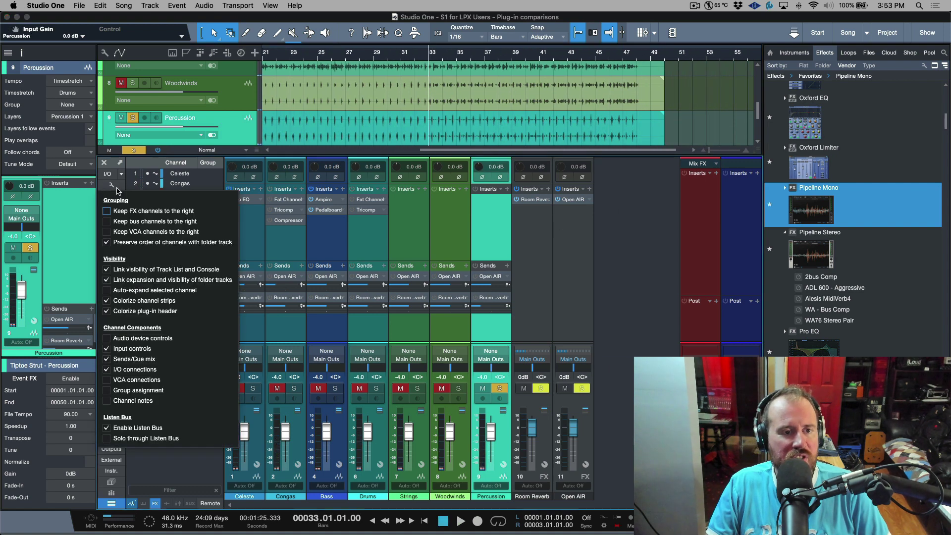
pyautogui.click(107, 349)
pyautogui.click(107, 348)
pyautogui.click(632, 276)
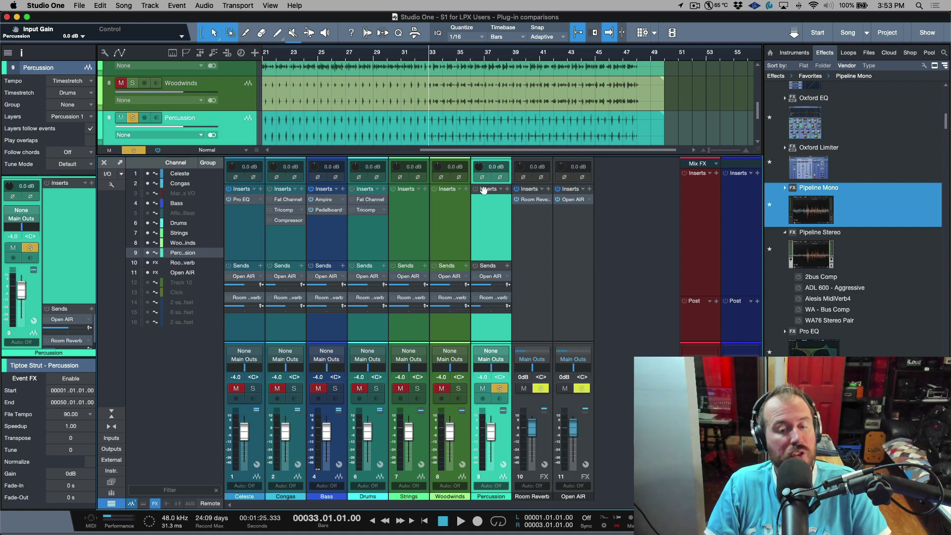
# Set the Percussion channel's input gain to -3 dB
pyautogui.moveTo(479, 169); pyautogui.dragTo(478, 169)
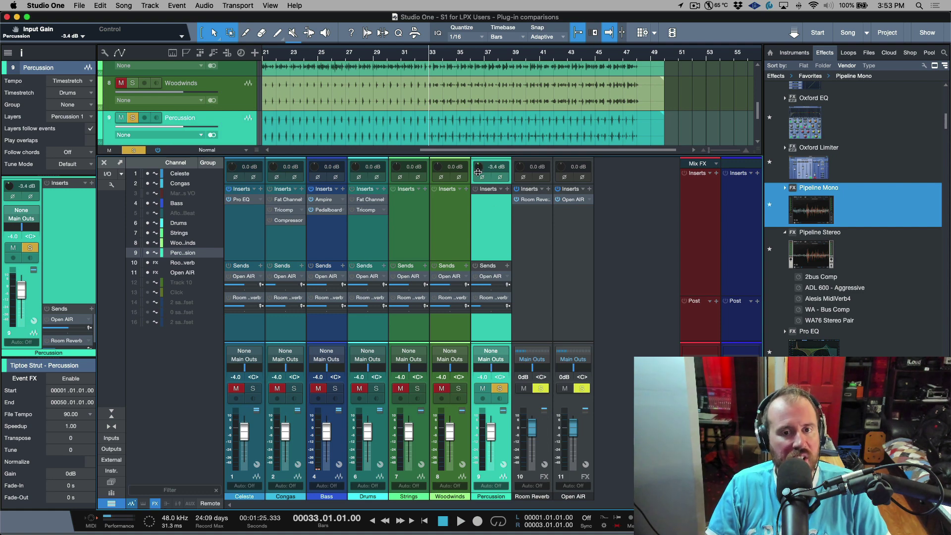
pyautogui.click(505, 168)
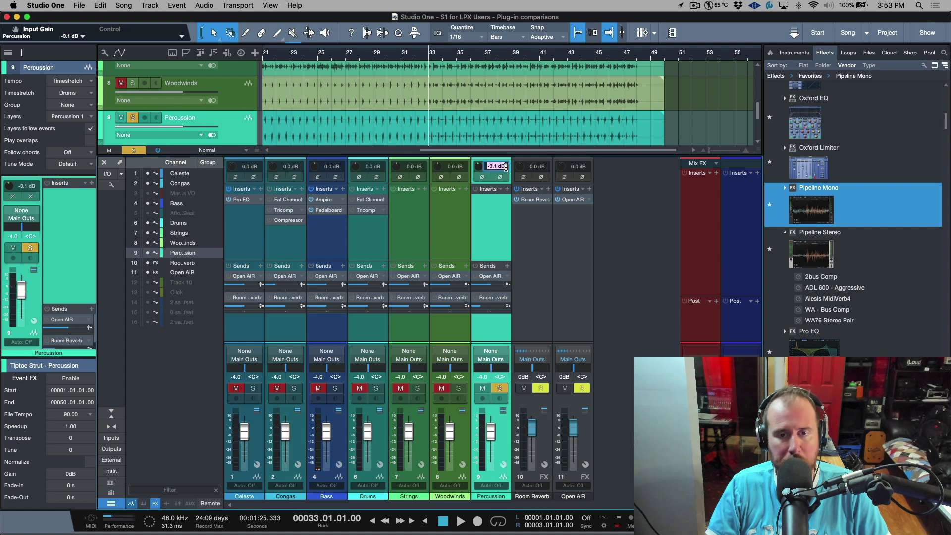
pyautogui.press('BackSpace')
pyautogui.write('-3')
pyautogui.press('Return')
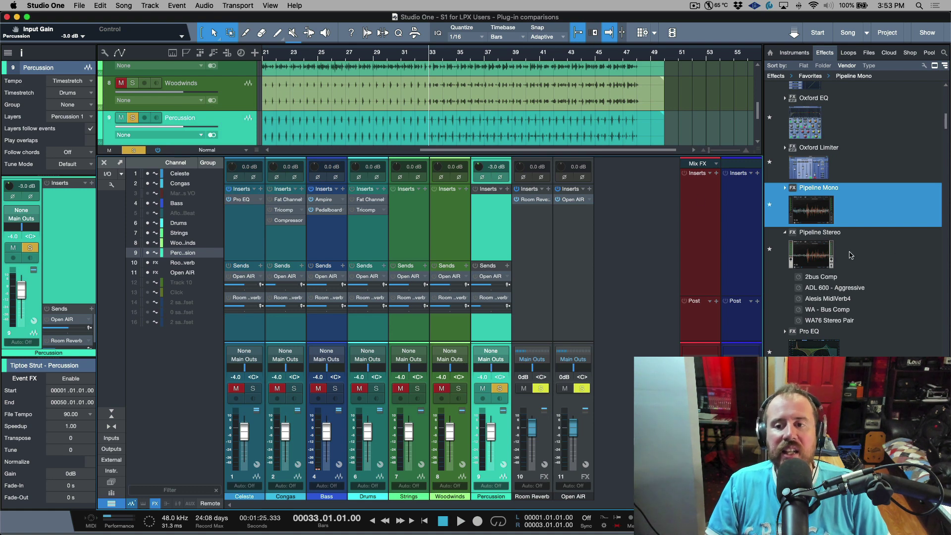
# Search the Percussion insert list for "pip" and close it without adding a plug-in
pyautogui.click(506, 189)
pyautogui.write('pip')
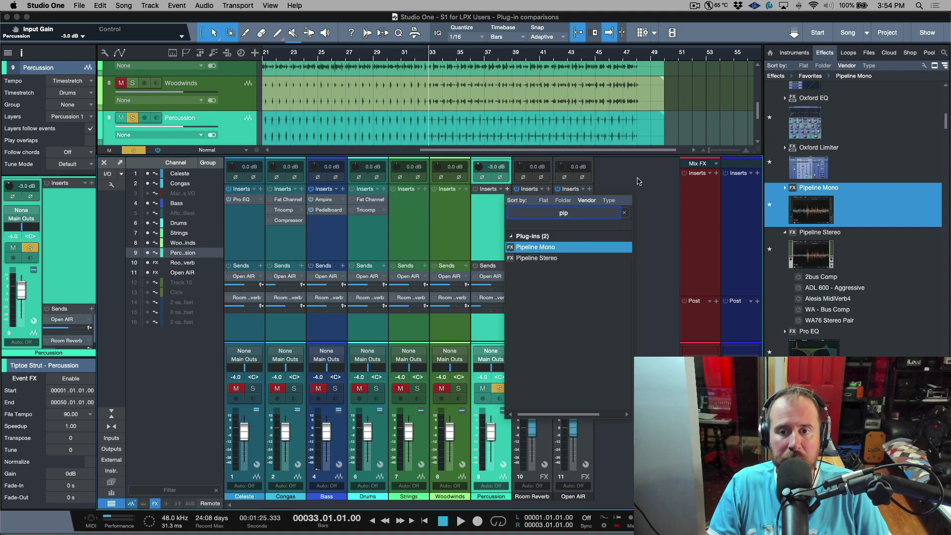
pyautogui.click(656, 178)
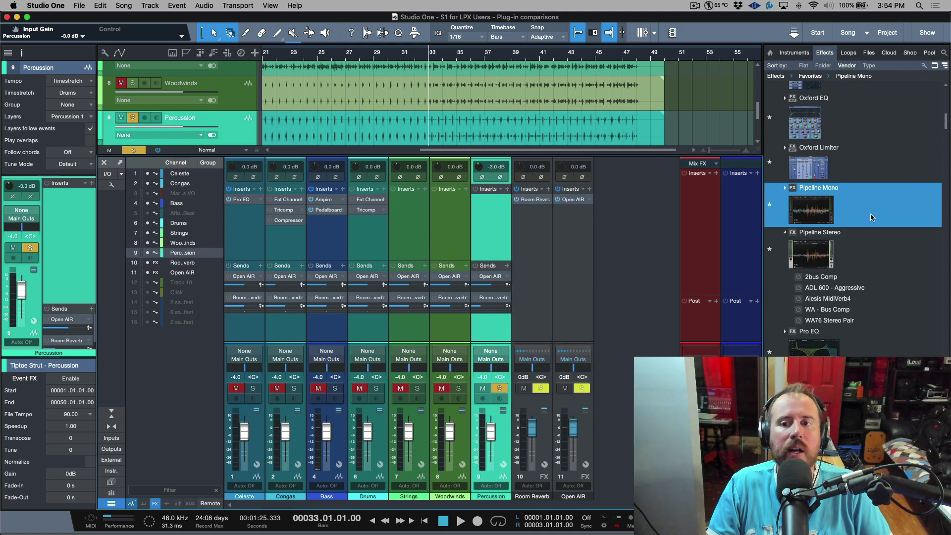
# Find Ampire in the PreSonus effects folder, collapse its presets, and mark it as a favorite
pyautogui.scroll(-15, 875, 208)
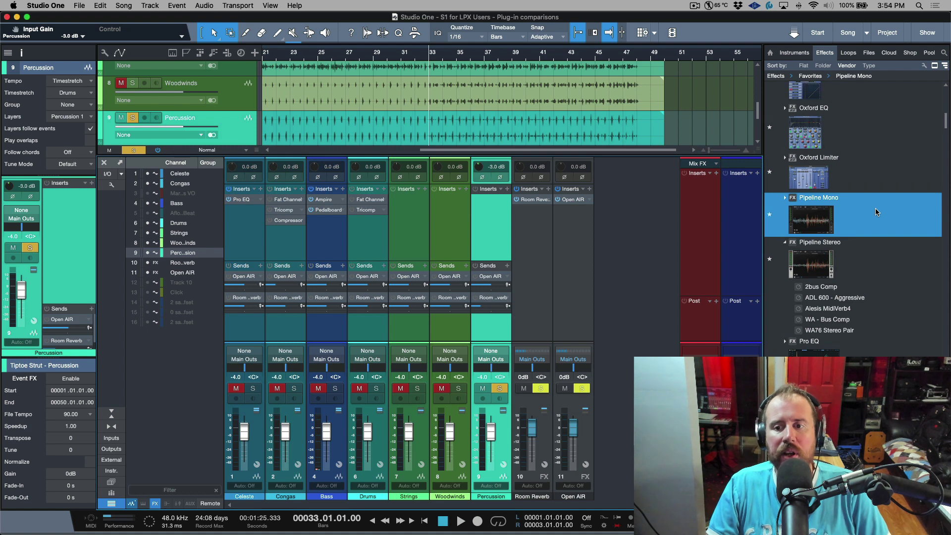
pyautogui.scroll(12, 875, 212)
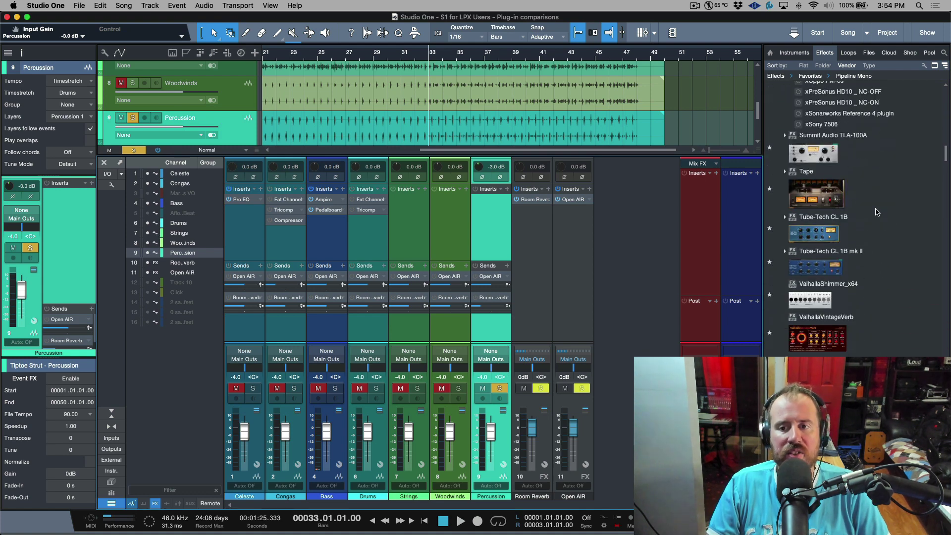
pyautogui.click(830, 188)
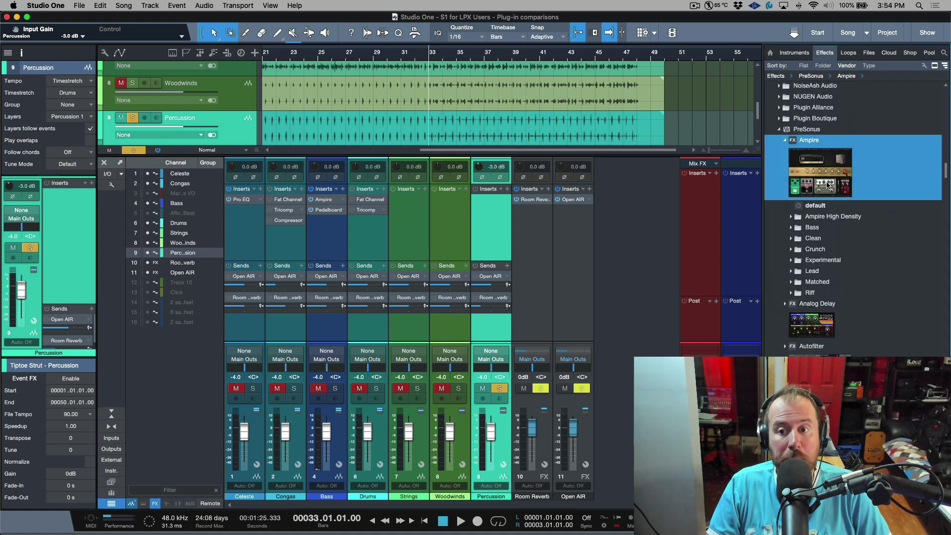
pyautogui.click(830, 186)
pyautogui.rightClick(831, 185)
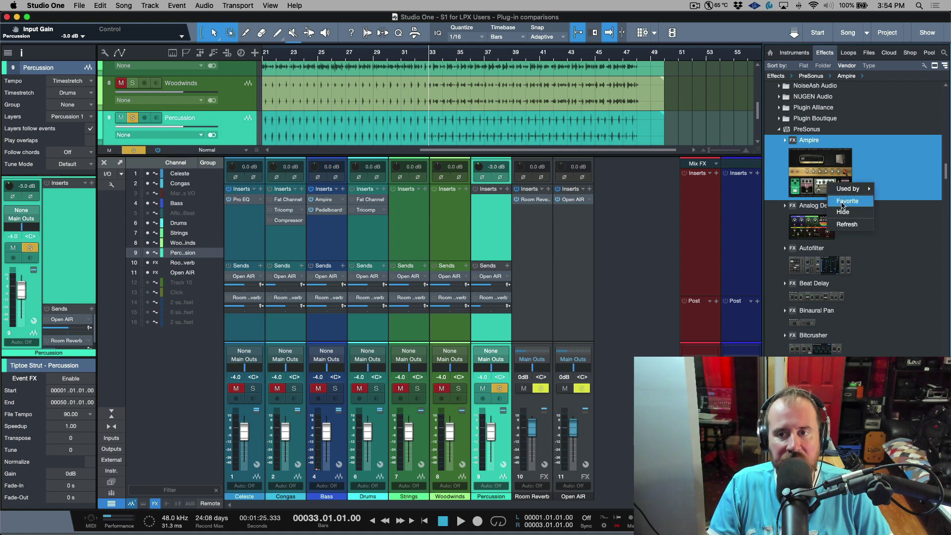
pyautogui.click(845, 201)
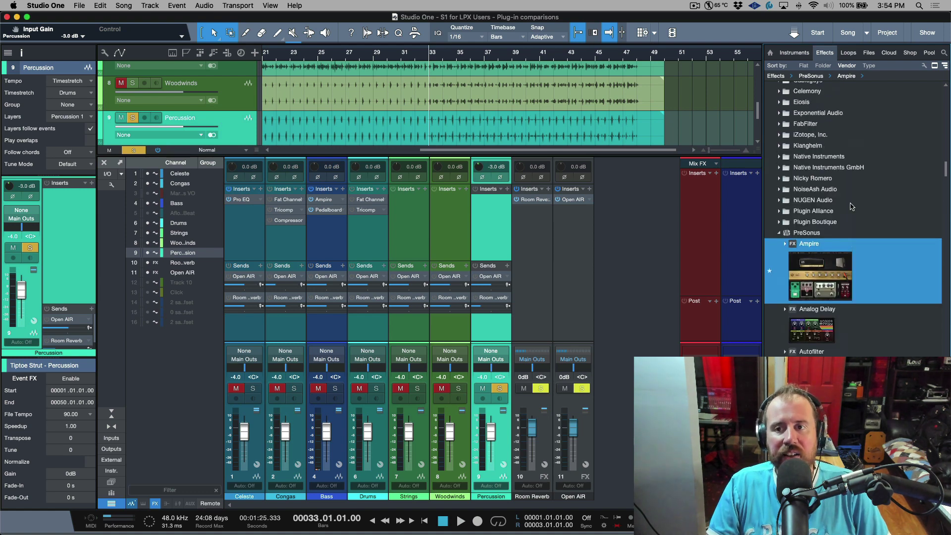
# Check for Ampire in the browser's Favorites folder, collapsing and re-expanding the folder
pyautogui.scroll(-5, 850, 206)
pyautogui.scroll(10, 851, 207)
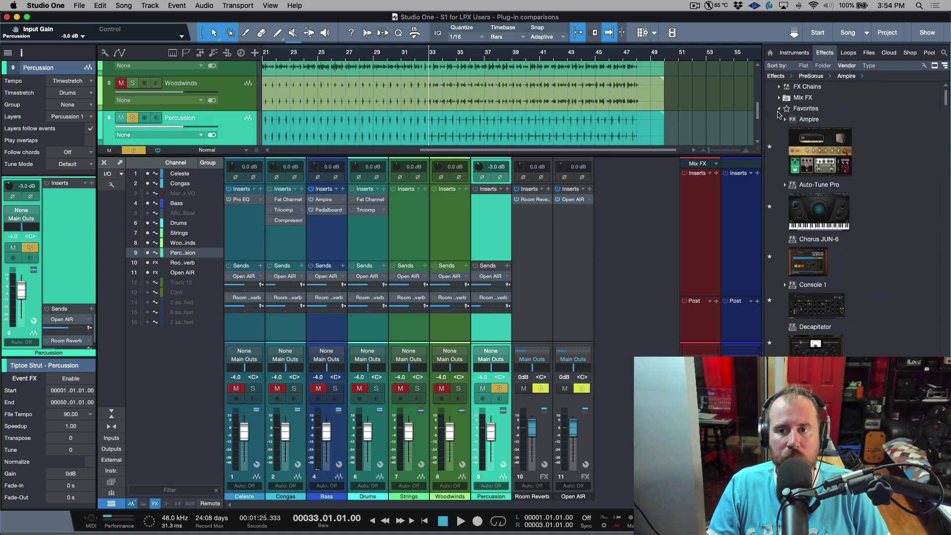
pyautogui.click(778, 109)
pyautogui.click(778, 109)
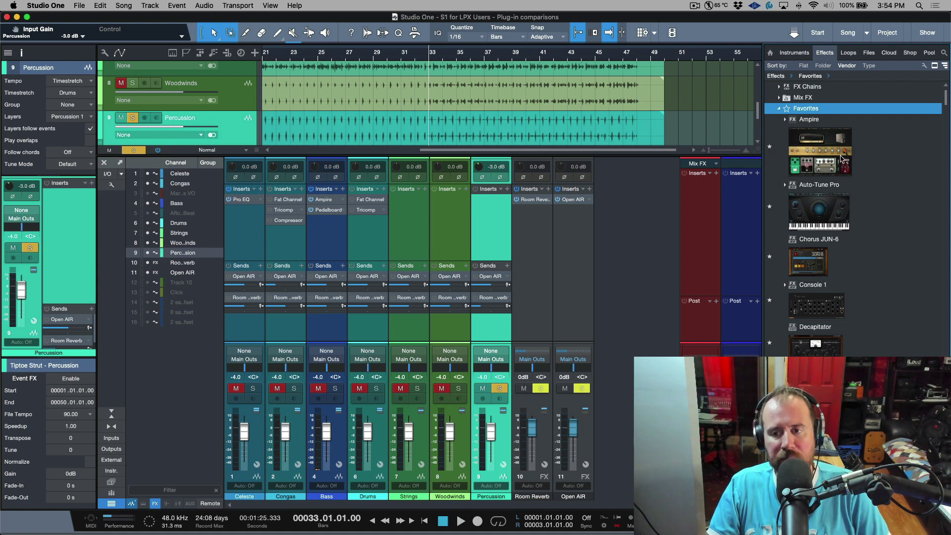
# Examine the saved presets under Pipeline Stereo and Pipeline Mono in the Favorites folder
pyautogui.scroll(-5, 840, 159)
pyautogui.scroll(-15, 841, 158)
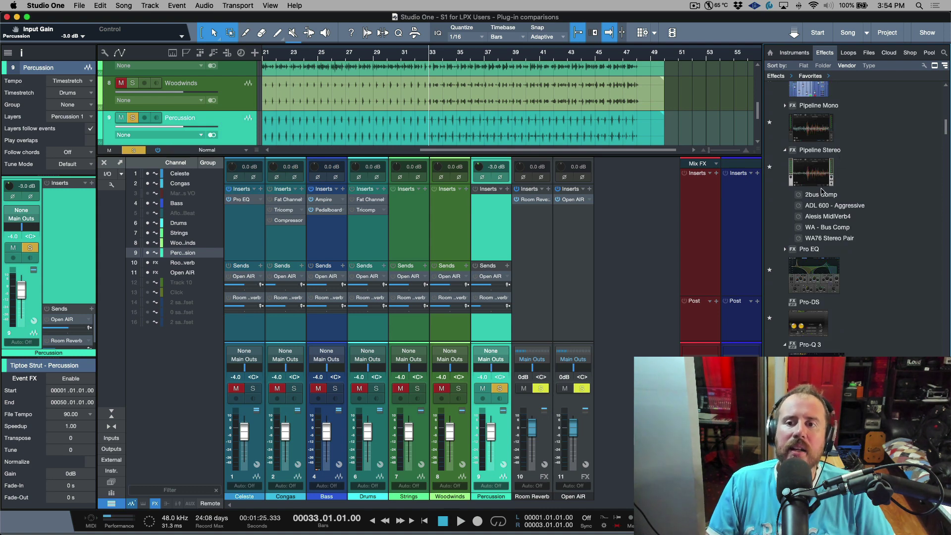
pyautogui.click(785, 150)
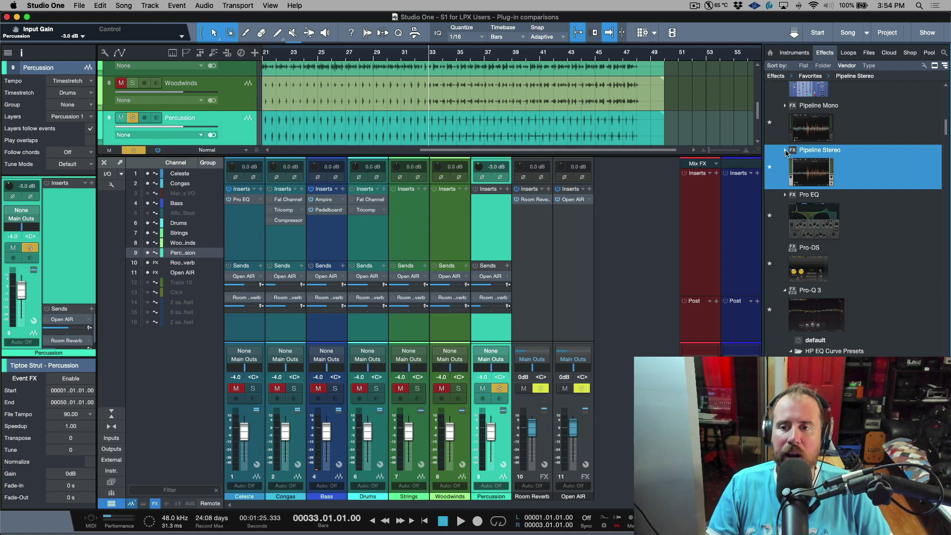
pyautogui.click(786, 150)
pyautogui.scroll(2, 787, 153)
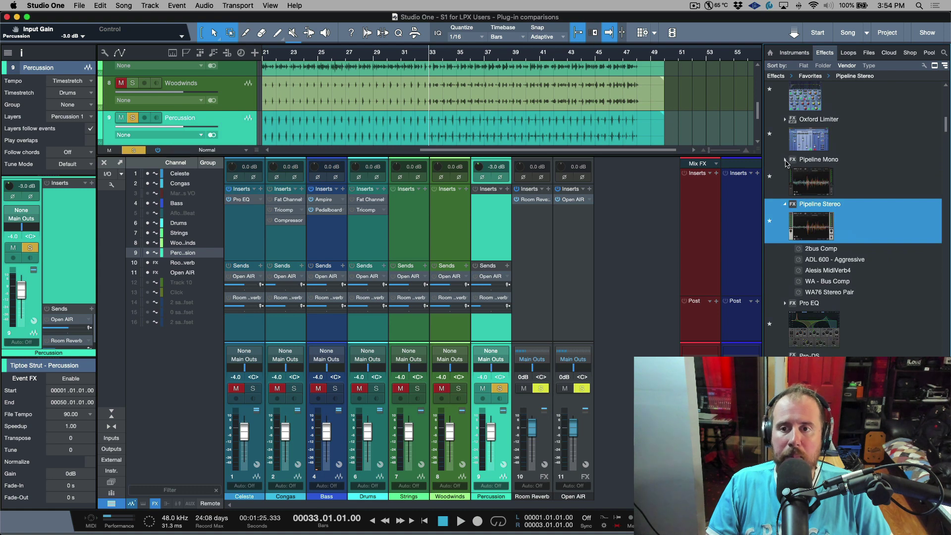
pyautogui.click(785, 160)
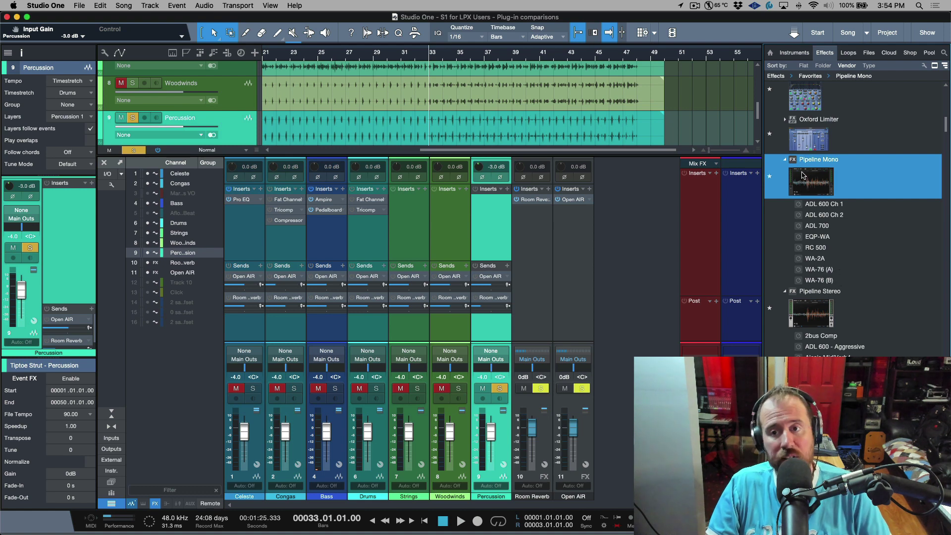
# Collapse the Pipeline Mono presets and load the Pipeline Stereo preset WA - Bus Comp on the Percussion channel, moving its window aside
pyautogui.click(785, 159)
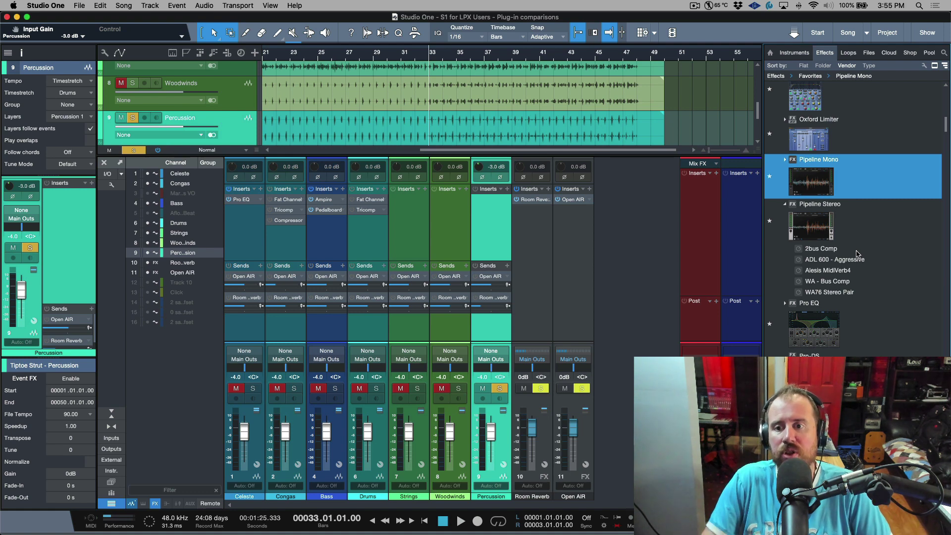
pyautogui.click(845, 271)
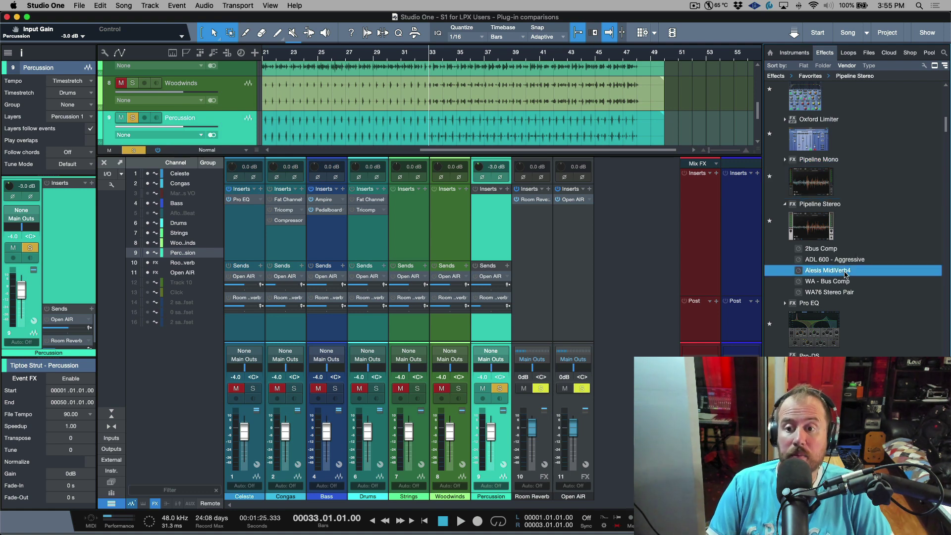
pyautogui.click(833, 293)
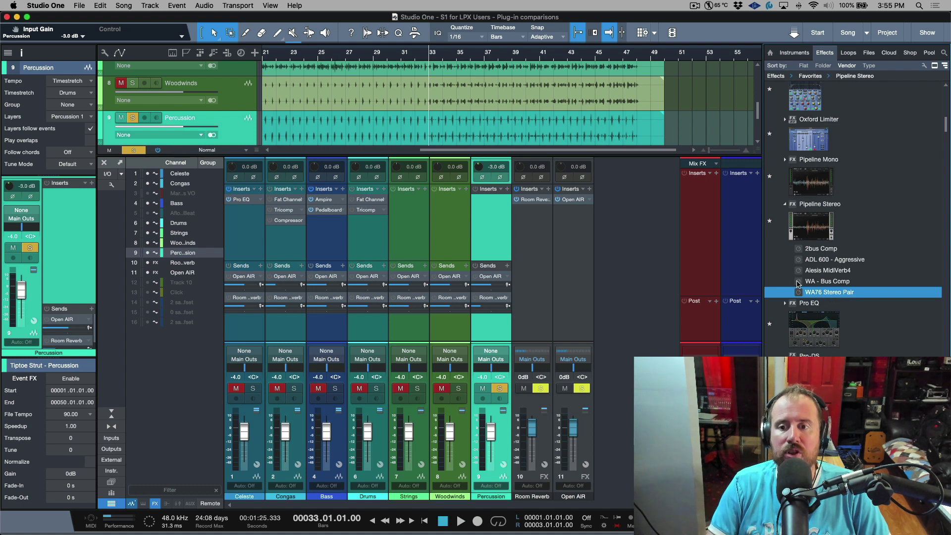
pyautogui.moveTo(798, 284); pyautogui.dragTo(501, 238)
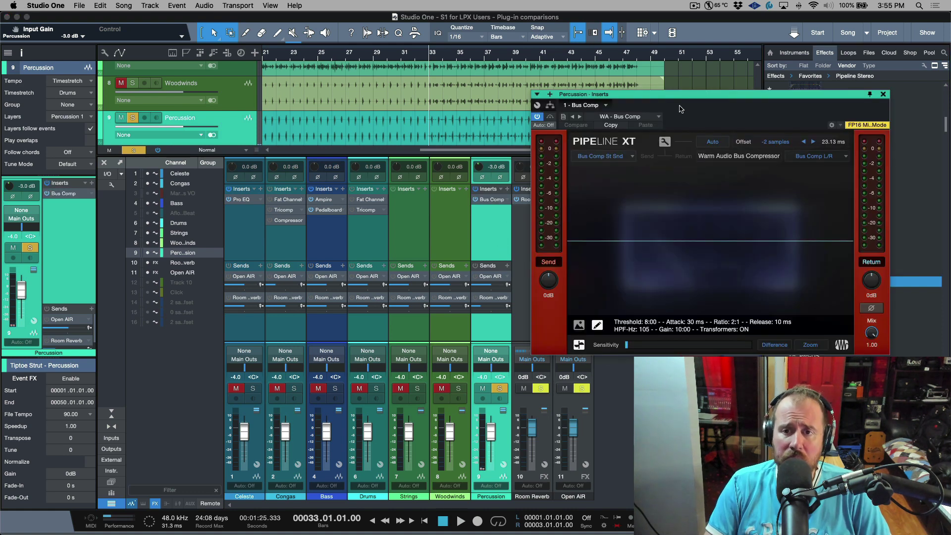
pyautogui.moveTo(694, 95); pyautogui.dragTo(203, 32)
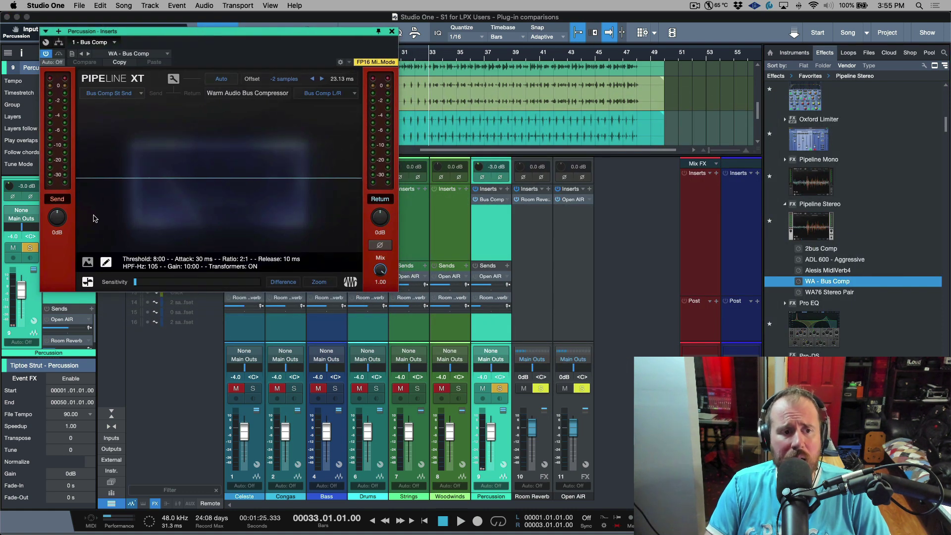
# Examine the hardware photo stored in the Bus Comp preset and the option to load an image, leaving the picture unchanged
pyautogui.click(89, 262)
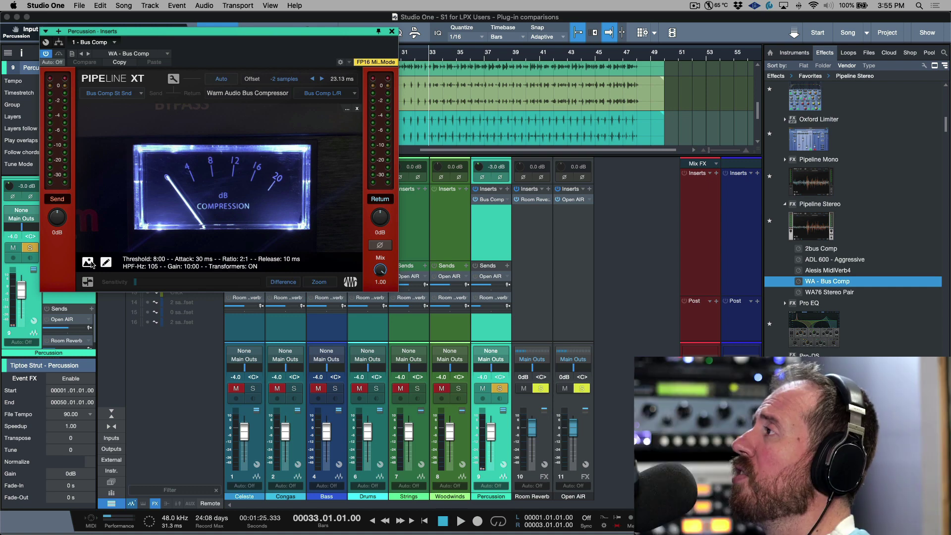
pyautogui.click(348, 108)
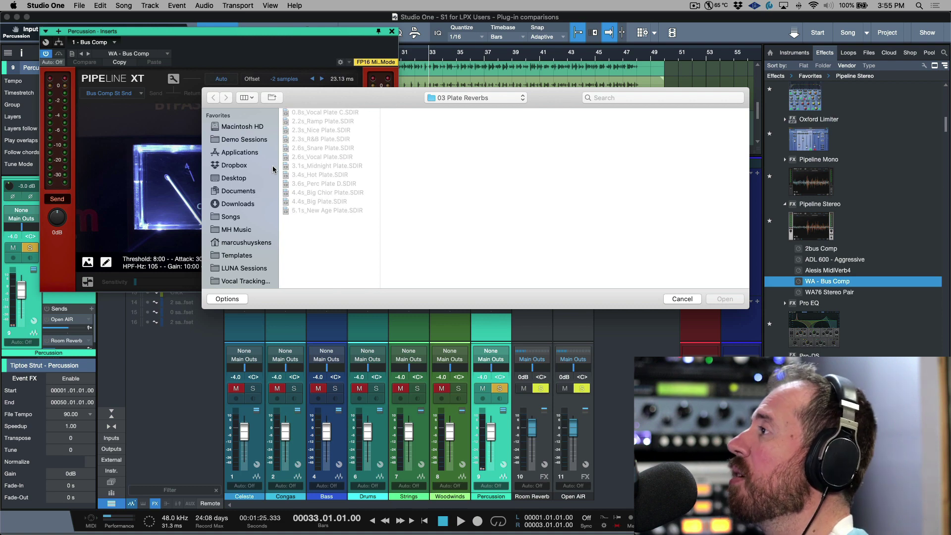
pyautogui.click(683, 300)
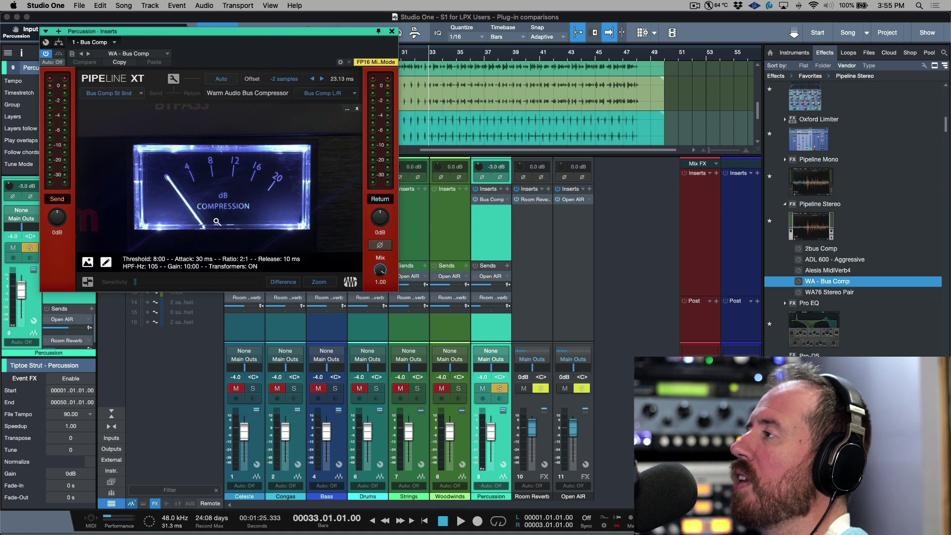
pyautogui.click(88, 262)
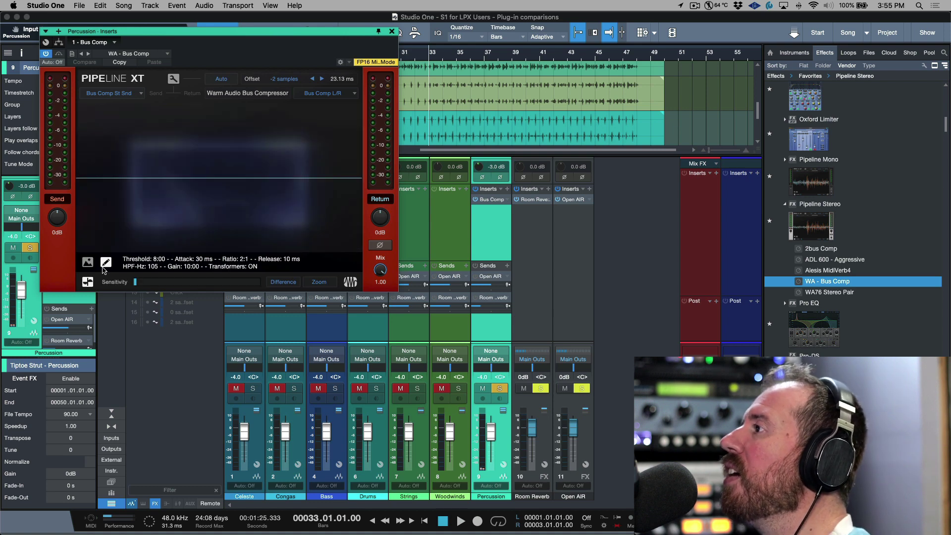
pyautogui.click(90, 265)
pyautogui.click(91, 265)
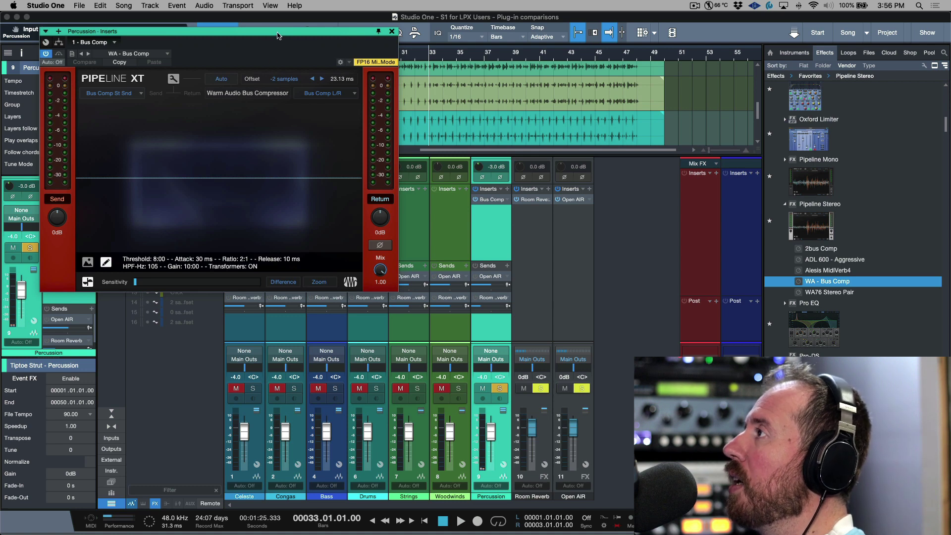
# Move the Bus Comp plug-in window to the center and review its available hardware send outputs without changing the routing
pyautogui.moveTo(278, 32); pyautogui.dragTo(612, 94)
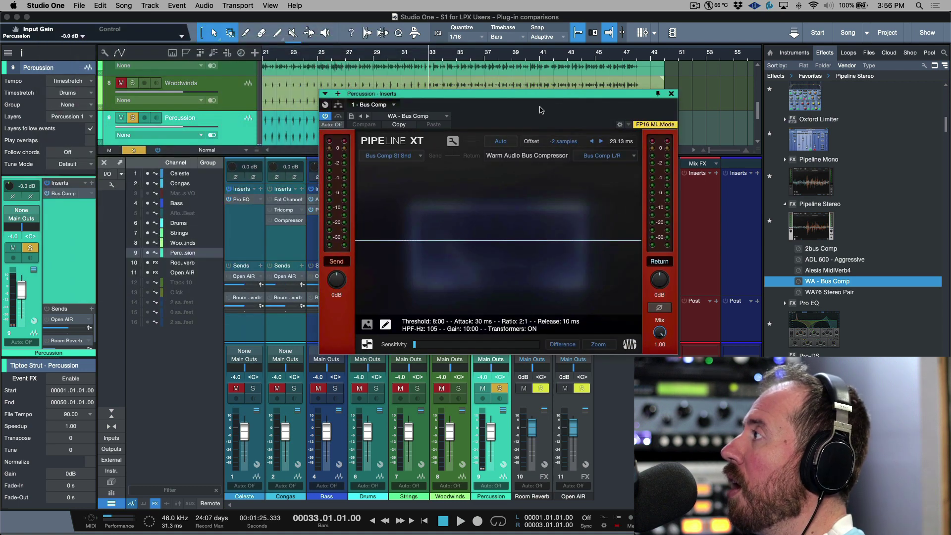
pyautogui.click(390, 157)
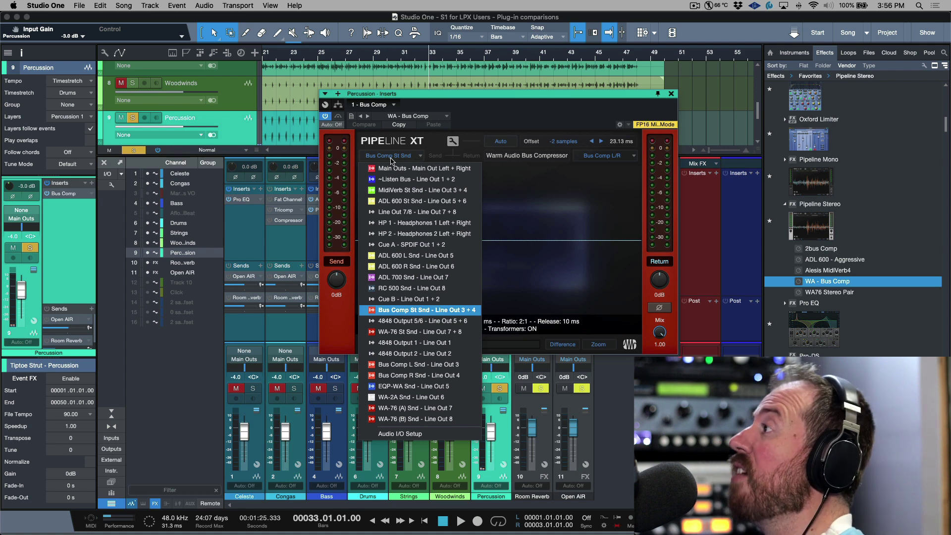
pyautogui.click(501, 121)
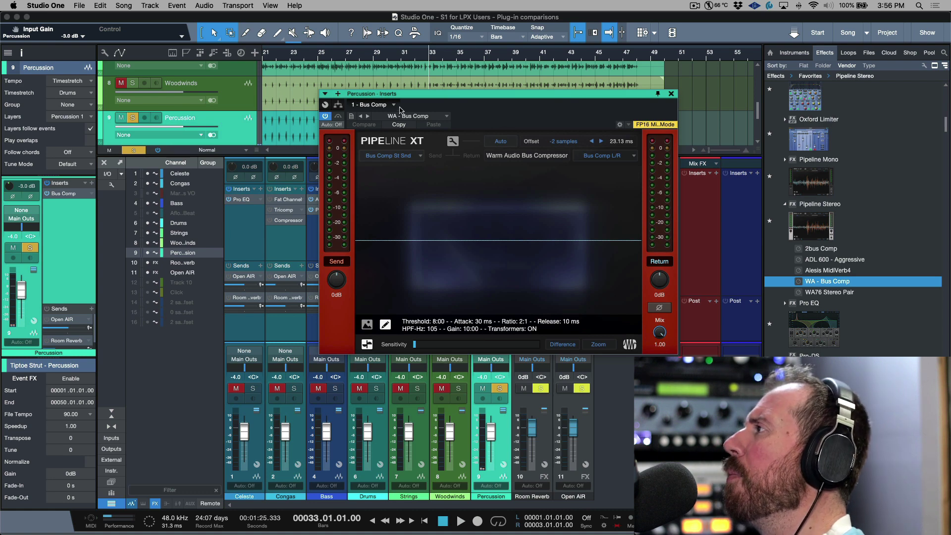
# Close the Pipeline window and remove the Bus Comp insert from the Percussion channel
pyautogui.click(671, 94)
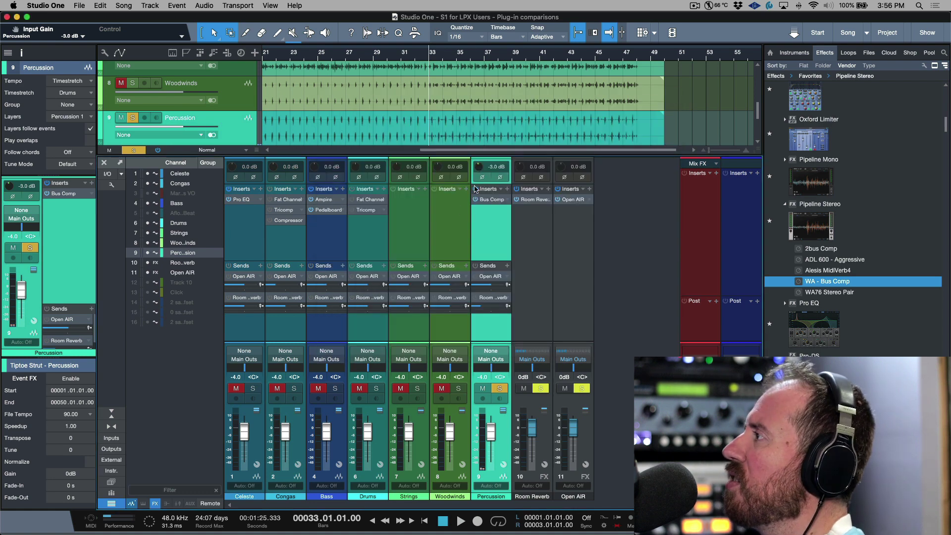
pyautogui.click(508, 199)
pyautogui.click(535, 291)
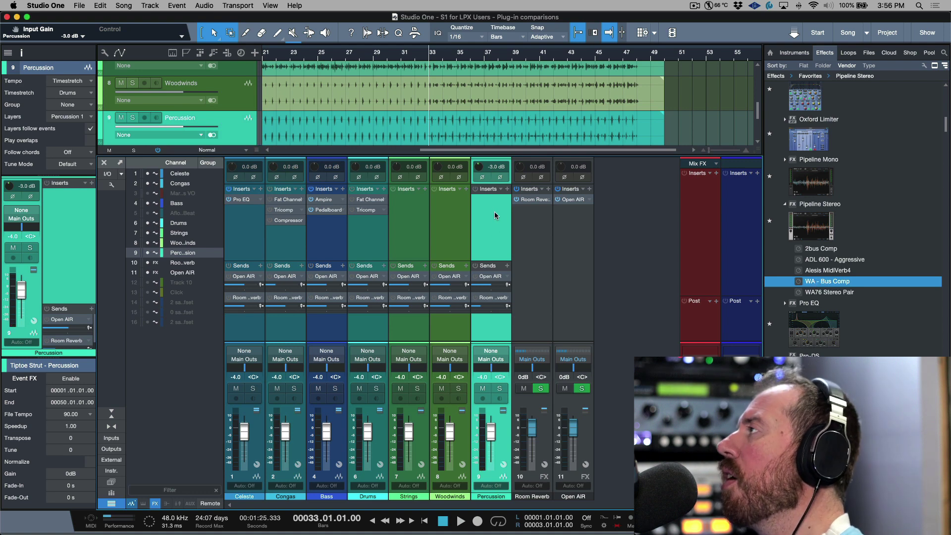
# Search the Percussion insert list for "pip" and add Pipeline Stereo
pyautogui.click(507, 190)
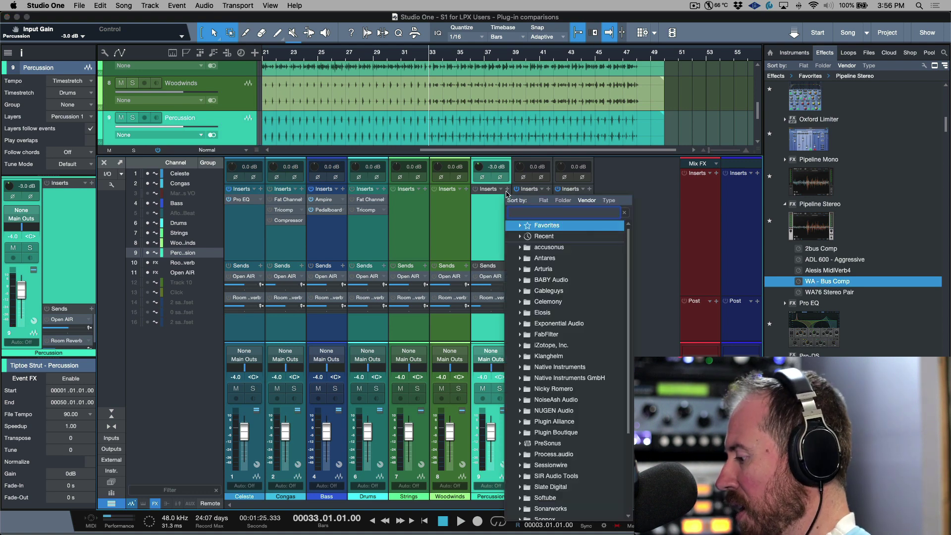
pyautogui.write('pip')
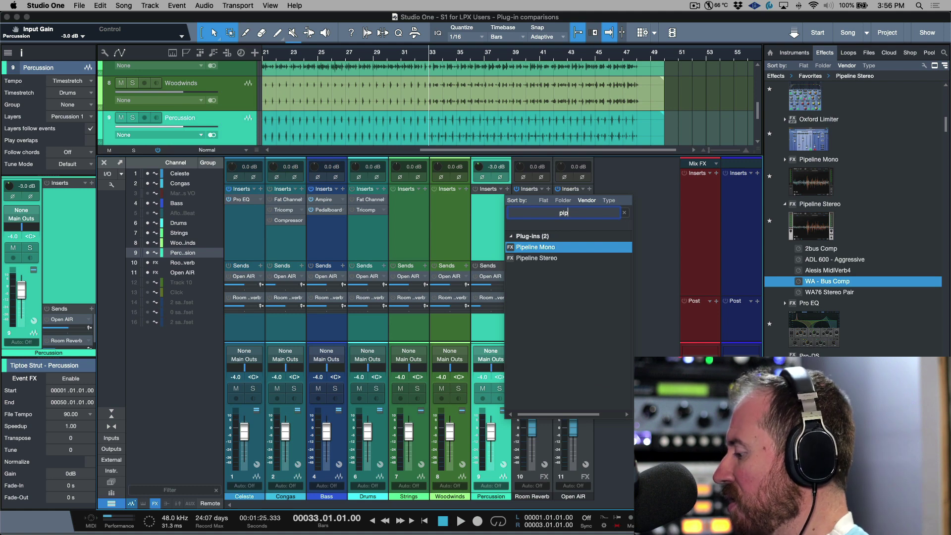
pyautogui.press('Down')
pyautogui.press('Return')
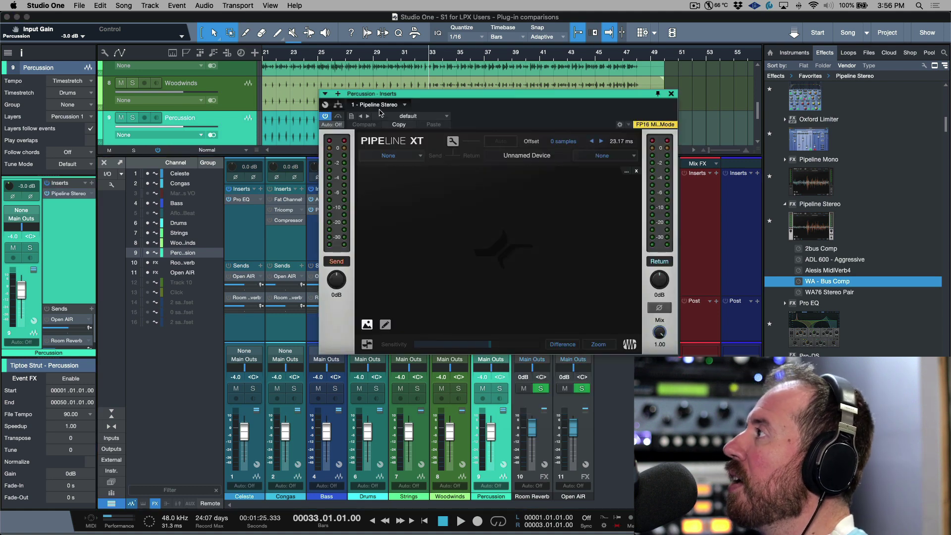
# Route Pipeline's send to Bus Comp St Snd - Line Out 3 + 4 and its return to Bus Comp L/R - Line In 3 + 4
pyautogui.click(414, 156)
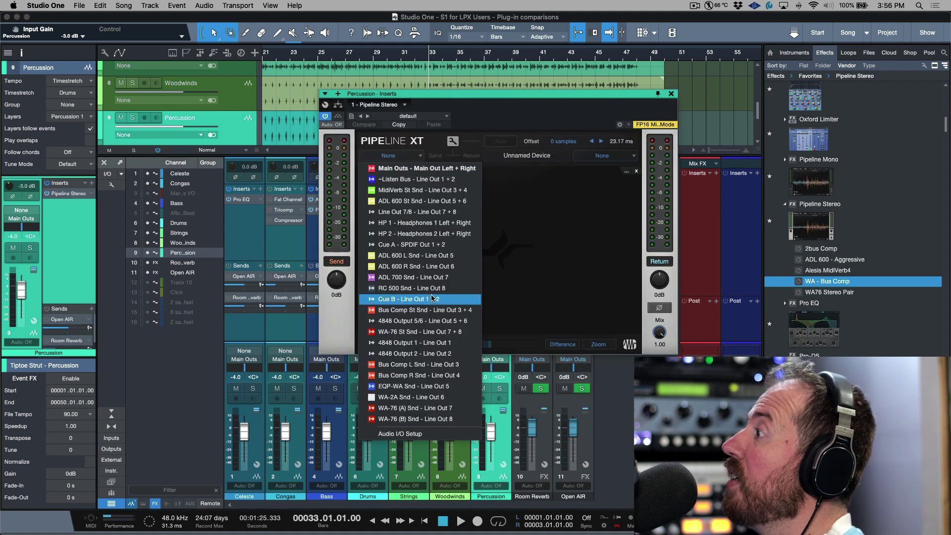
pyautogui.click(416, 310)
pyautogui.click(609, 156)
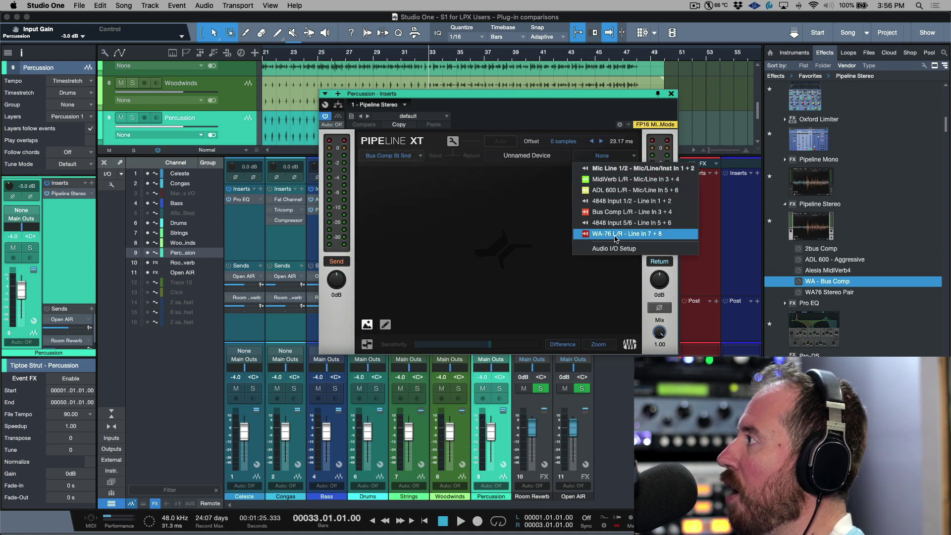
pyautogui.click(614, 212)
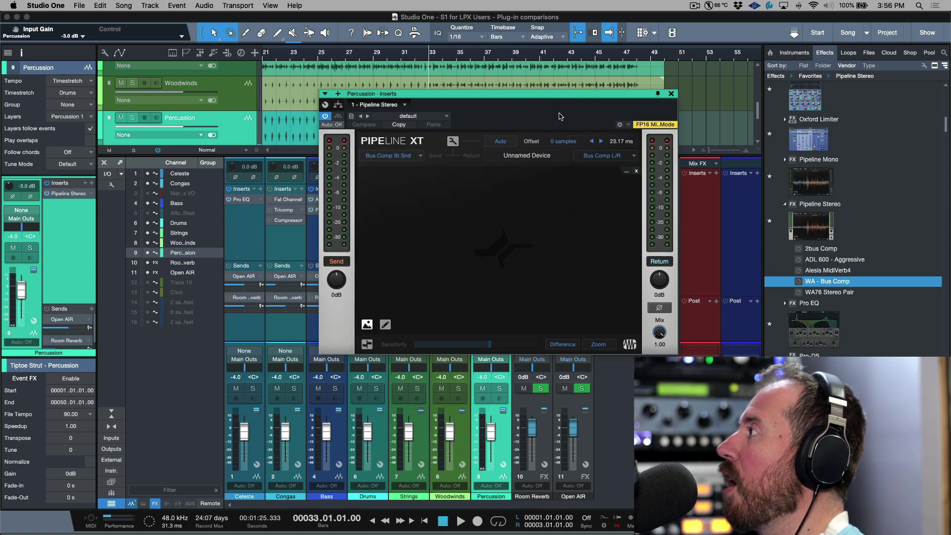
# Automatically compensate the latency offset of the bus compressor's hardware loop and check it with the test signal
pyautogui.click(500, 142)
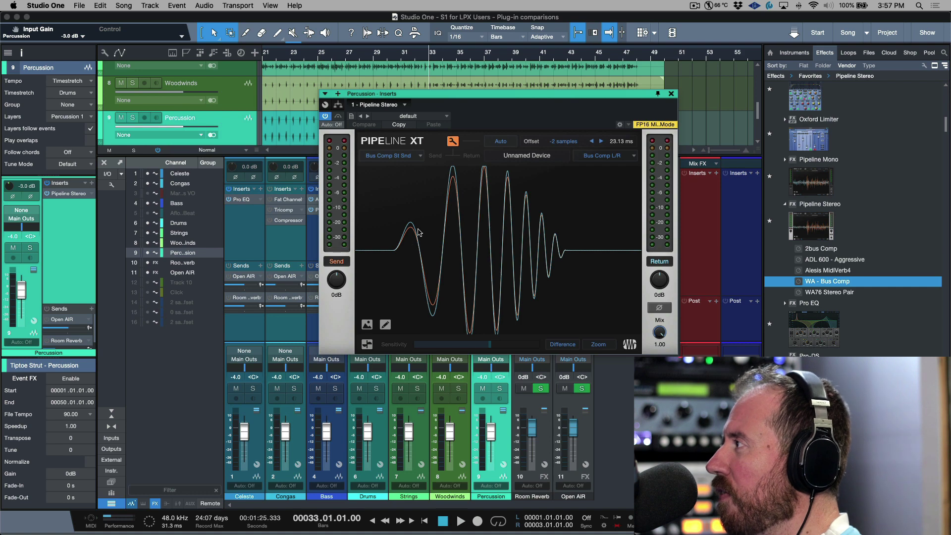
pyautogui.click(454, 141)
pyautogui.click(454, 143)
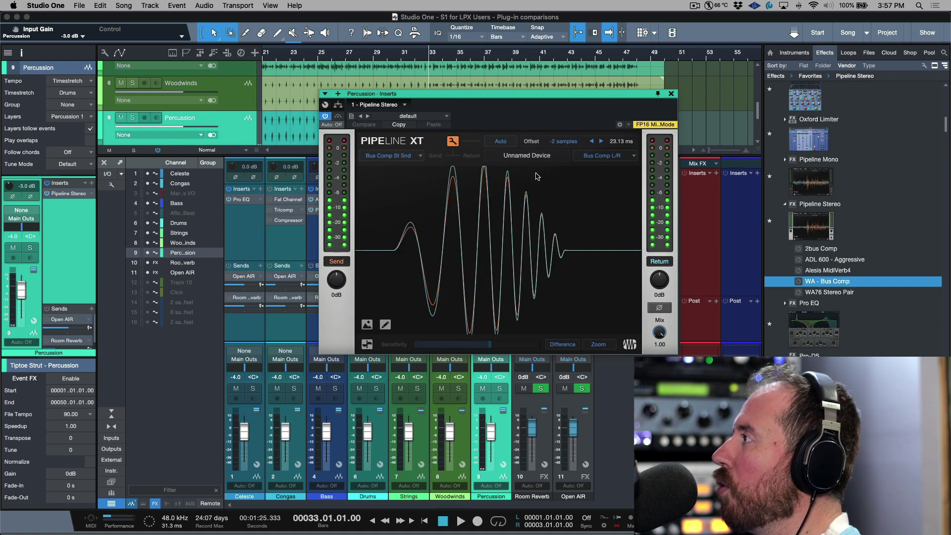
# Try a return gain of -1.0 dB in Pipeline and reset it to 0 dB
pyautogui.moveTo(657, 280); pyautogui.dragTo(656, 281)
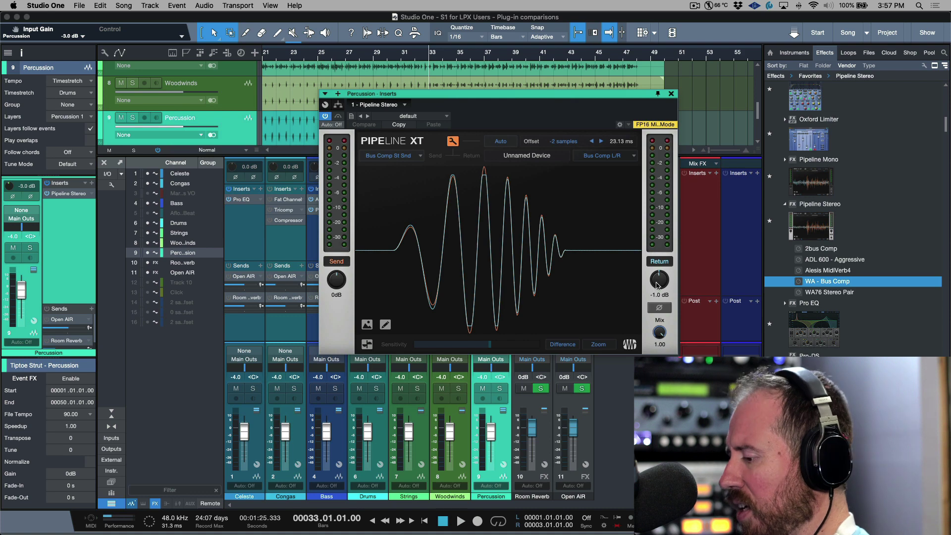
pyautogui.keyDown('super'); pyautogui.click(656, 285); pyautogui.keyUp('super')
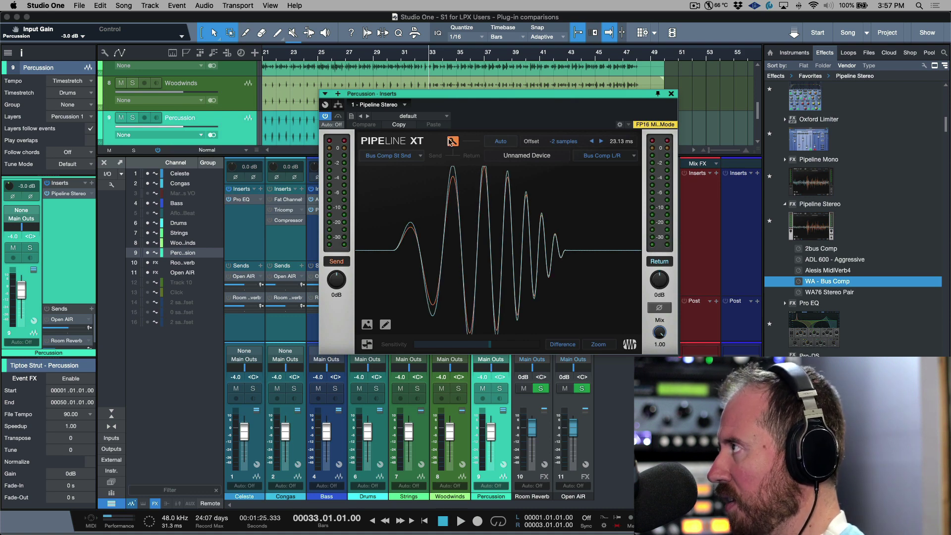
# Name the Pipeline hardware device "bus compressor" and look over the preset storing options without saving one
pyautogui.doubleClick(539, 156)
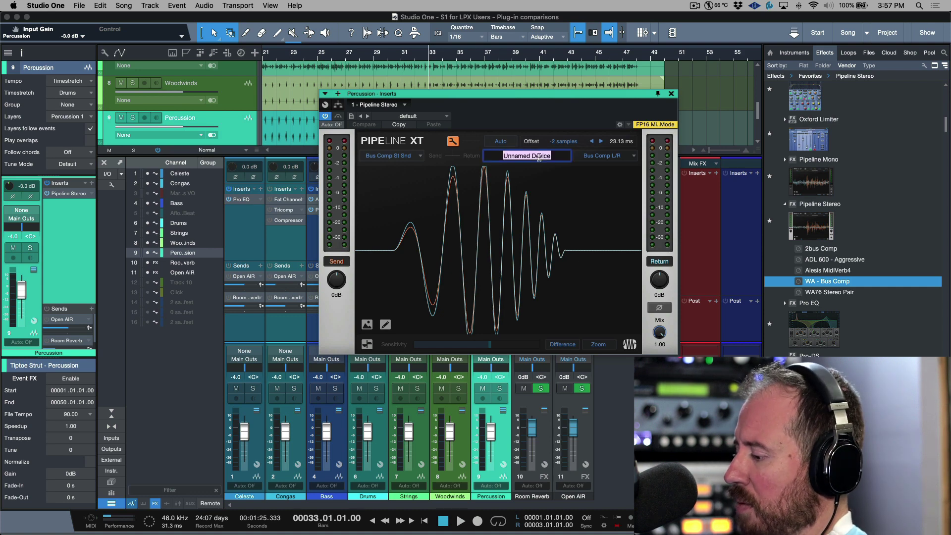
pyautogui.write('bus compressor')
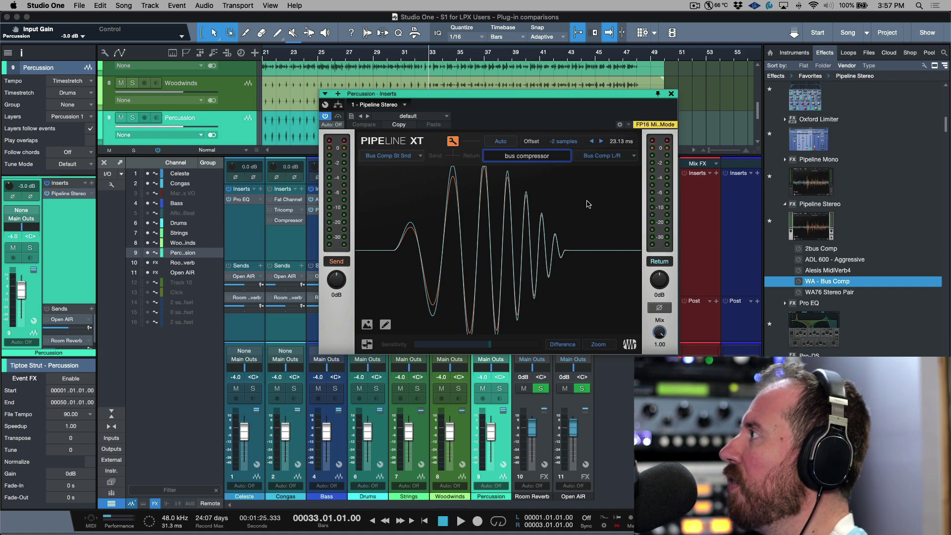
pyautogui.press('Return')
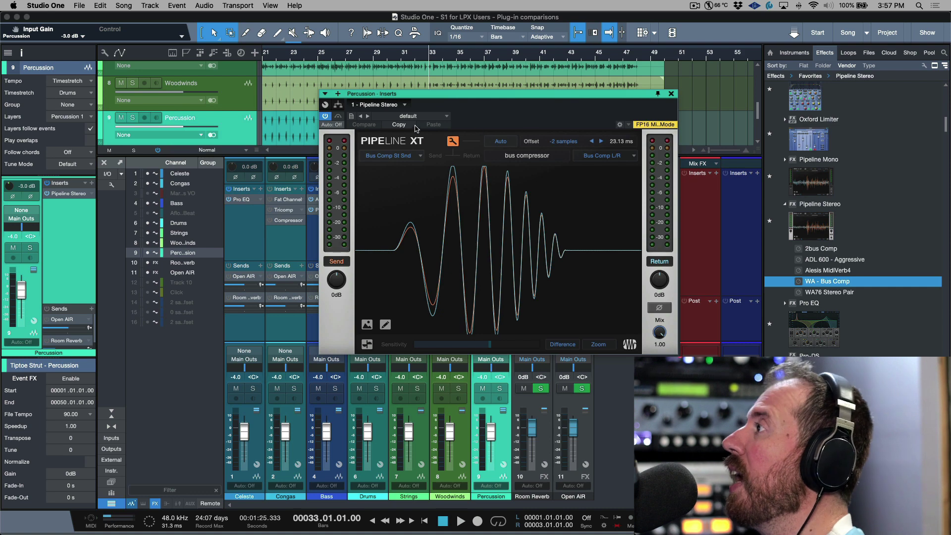
pyautogui.click(351, 118)
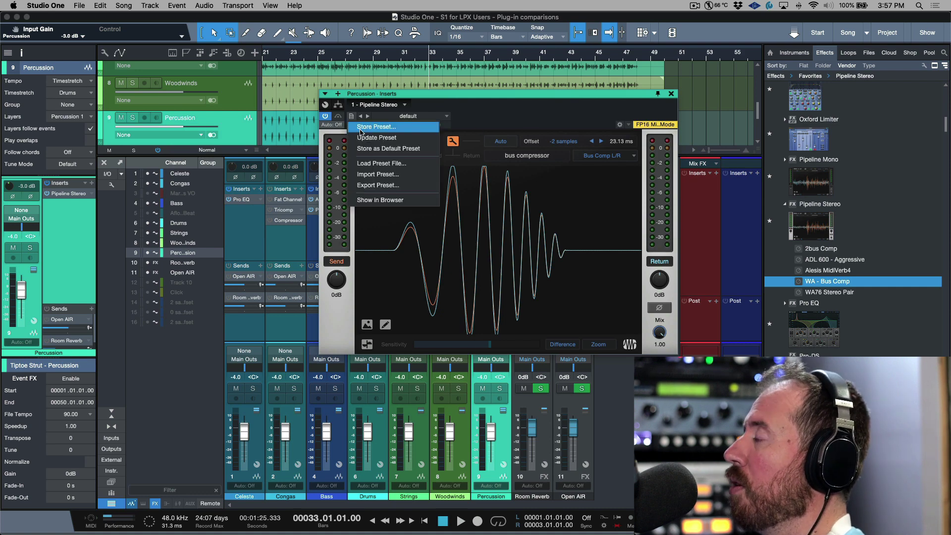
pyautogui.click(518, 113)
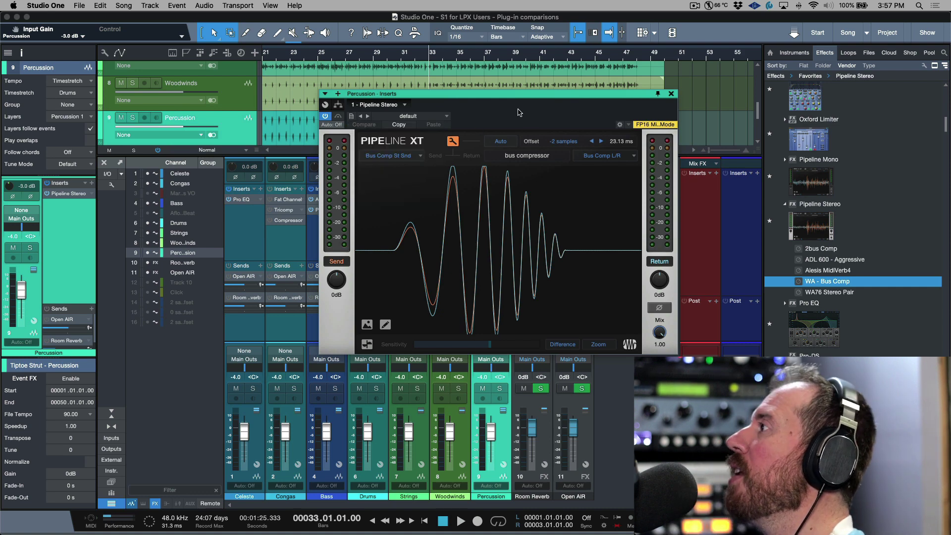
# Rename the Pipeline Stereo insert on the Percussion channel to BUS COMP
pyautogui.moveTo(558, 98); pyautogui.dragTo(329, 248)
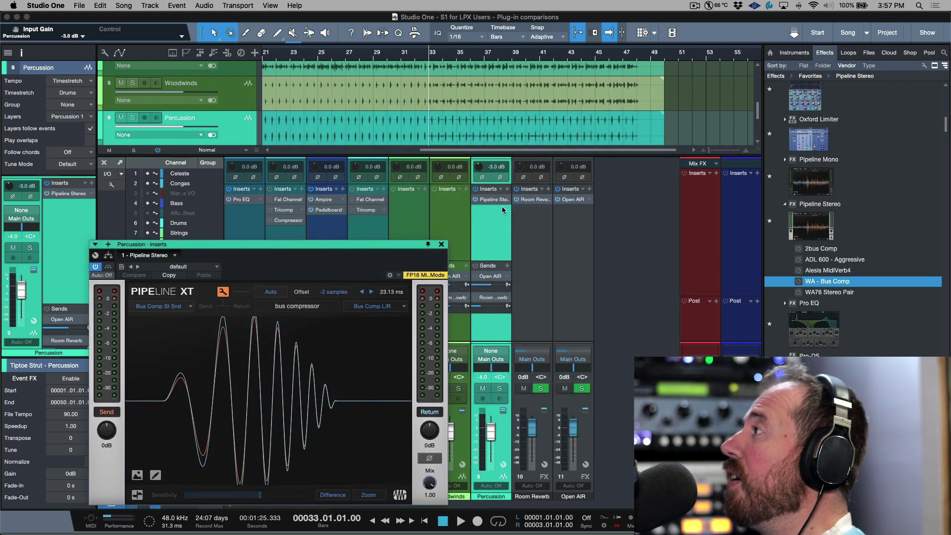
pyautogui.moveTo(358, 248); pyautogui.dragTo(575, 171)
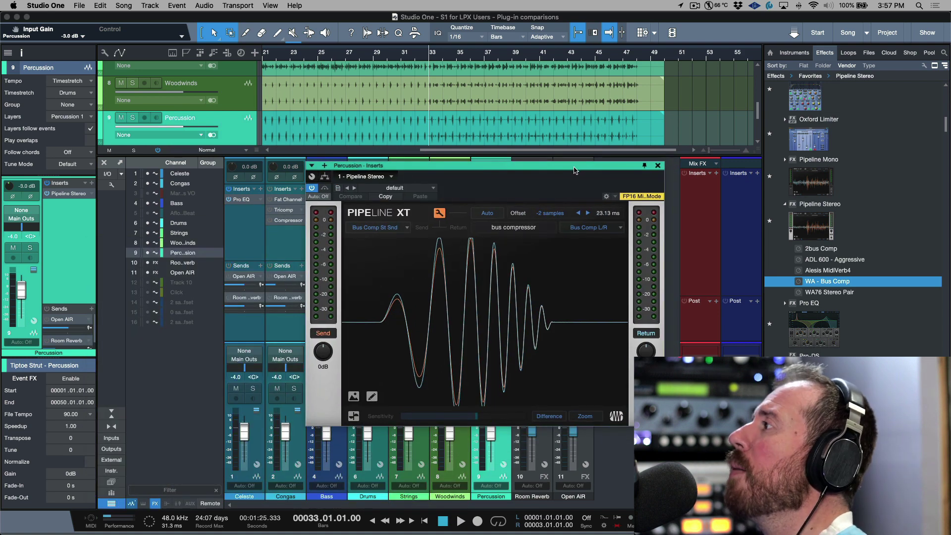
pyautogui.click(391, 177)
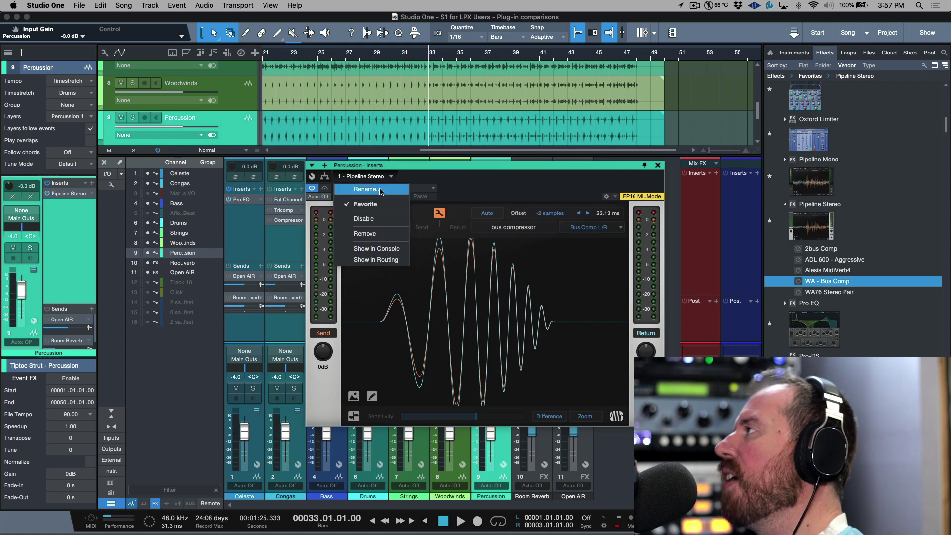
pyautogui.click(381, 190)
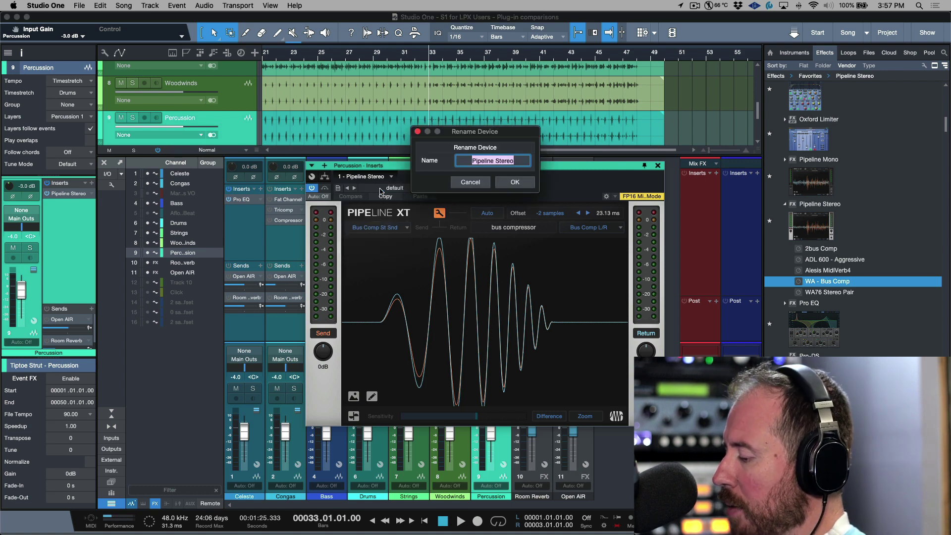
pyautogui.write('BUs')
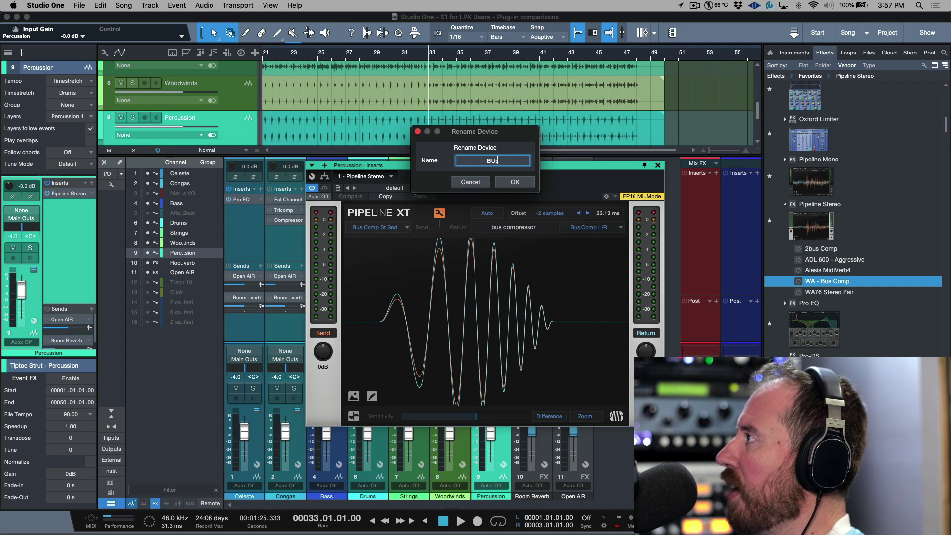
pyautogui.write('S CO')
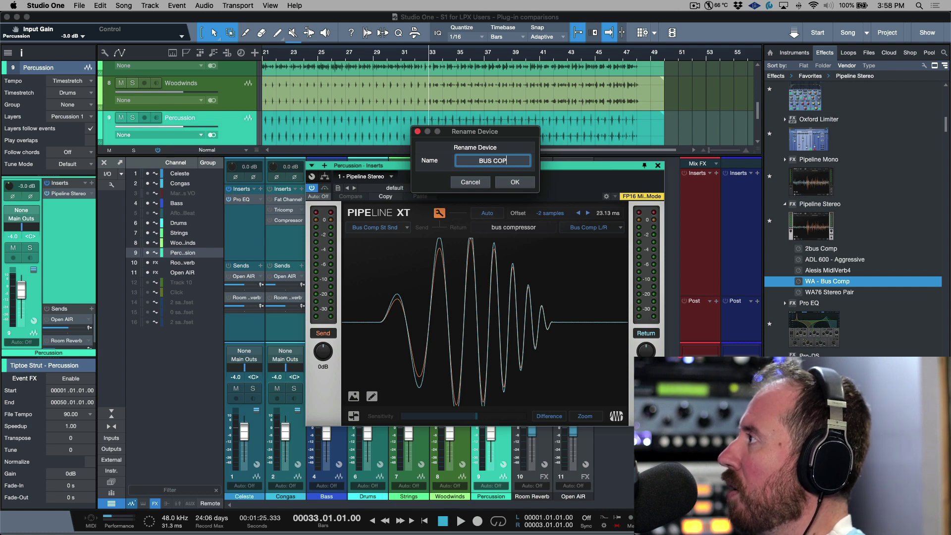
pyautogui.write('MP')
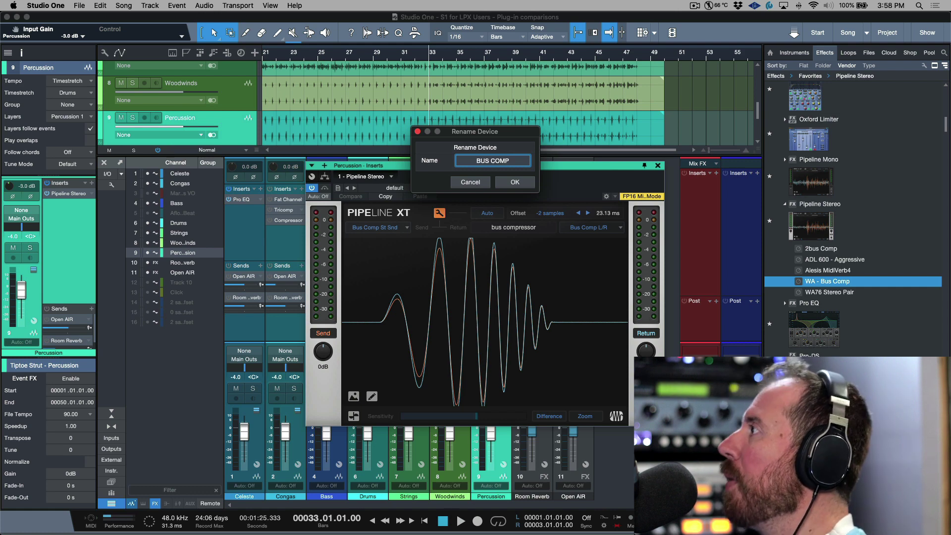
pyautogui.click(526, 183)
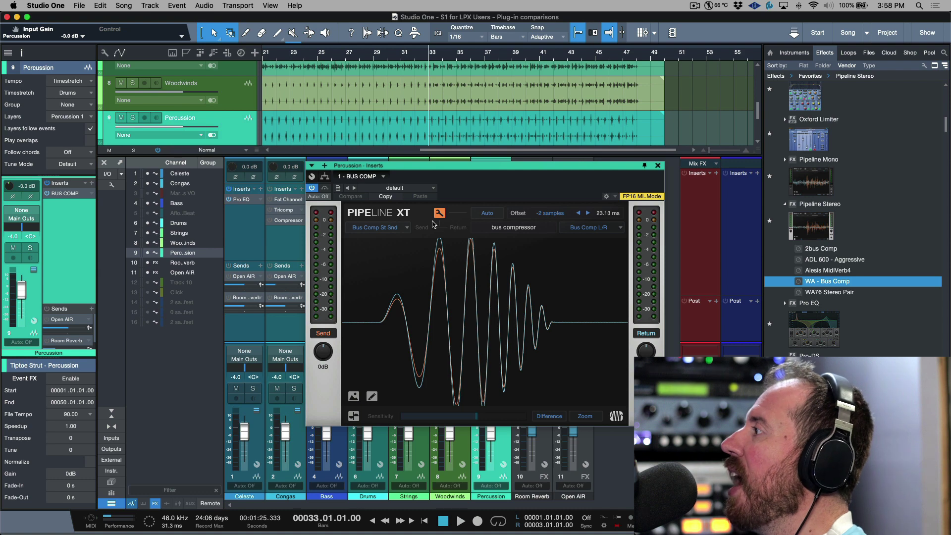
# Cycle through Pipeline's faceplate colours to the dark one and switch off the latency test signal
pyautogui.click(616, 419)
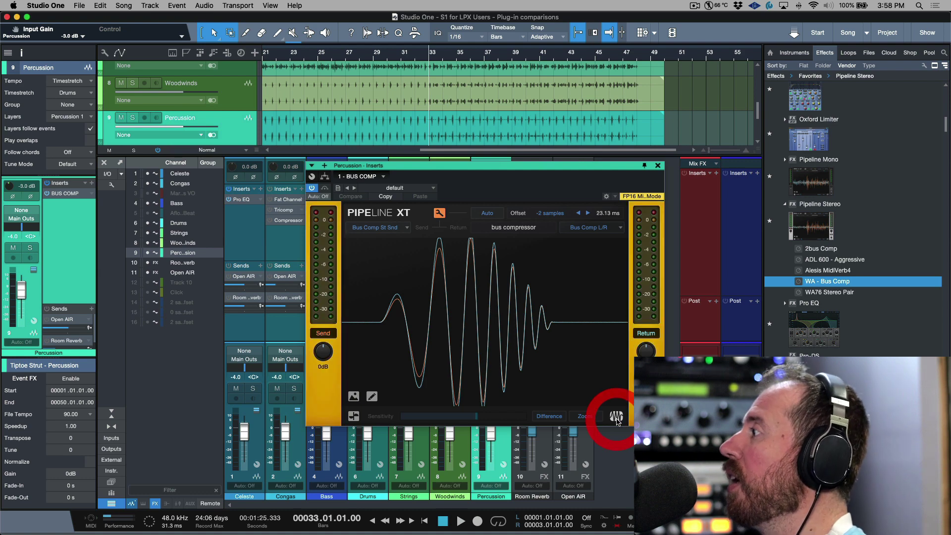
pyautogui.click(616, 419)
pyautogui.click(616, 418)
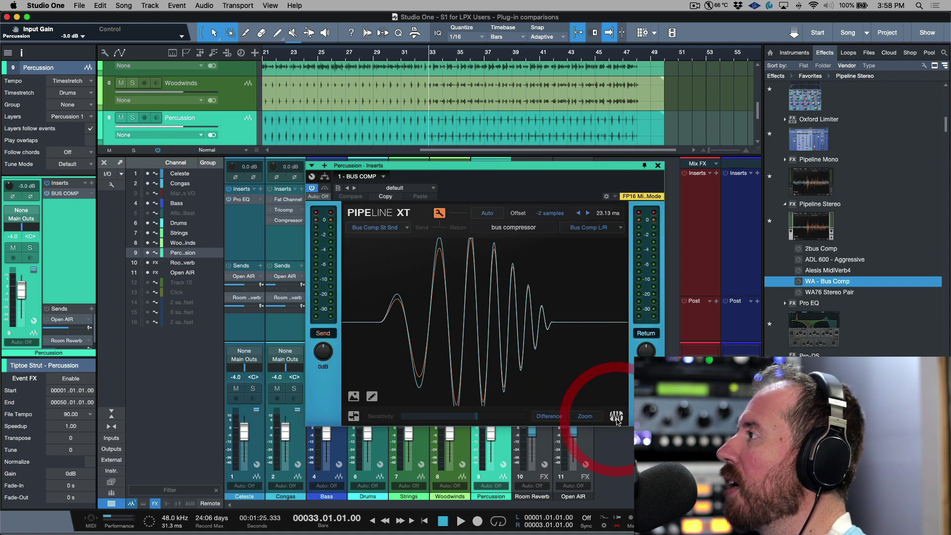
pyautogui.click(616, 419)
pyautogui.click(617, 419)
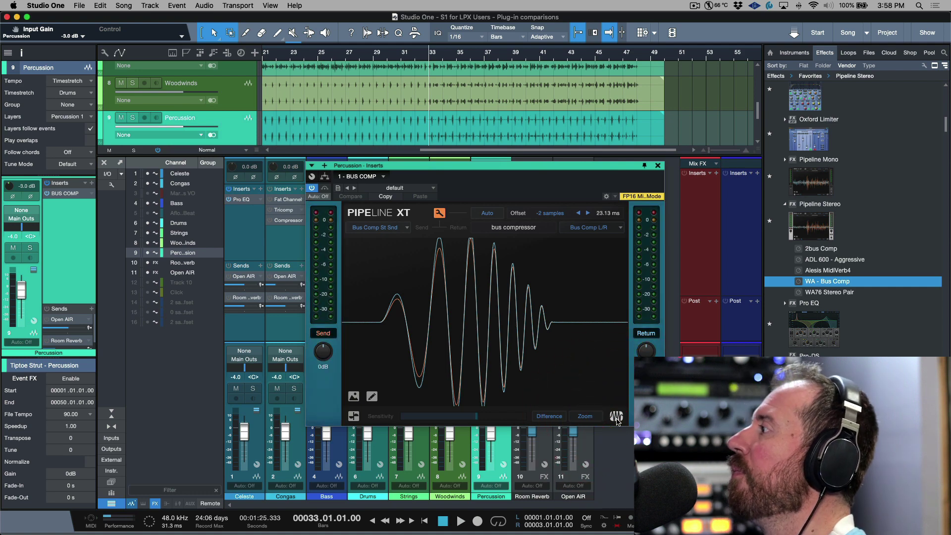
pyautogui.click(616, 418)
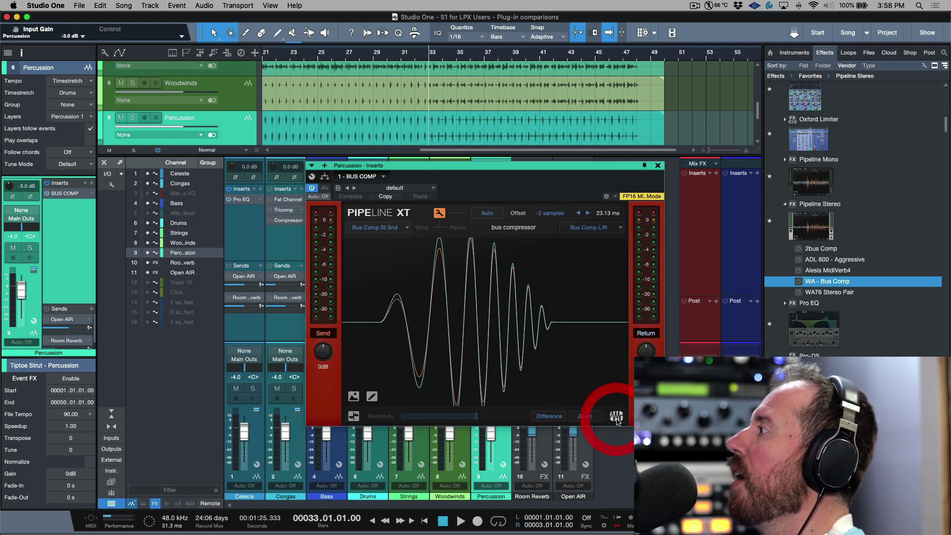
pyautogui.click(440, 213)
pyautogui.click(617, 415)
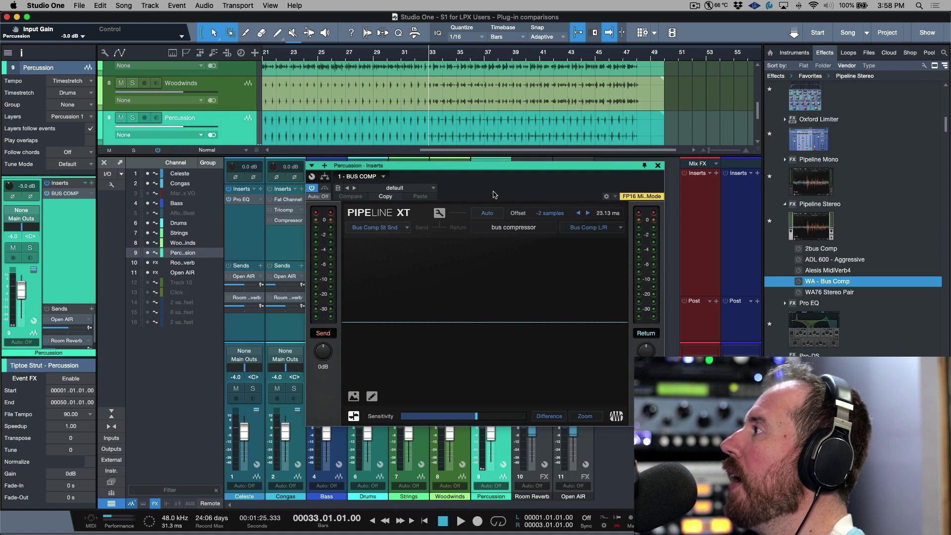
# Show Pipeline's picture view and open the image file chooser, leaving it without picking an image
pyautogui.click(354, 397)
pyautogui.click(612, 242)
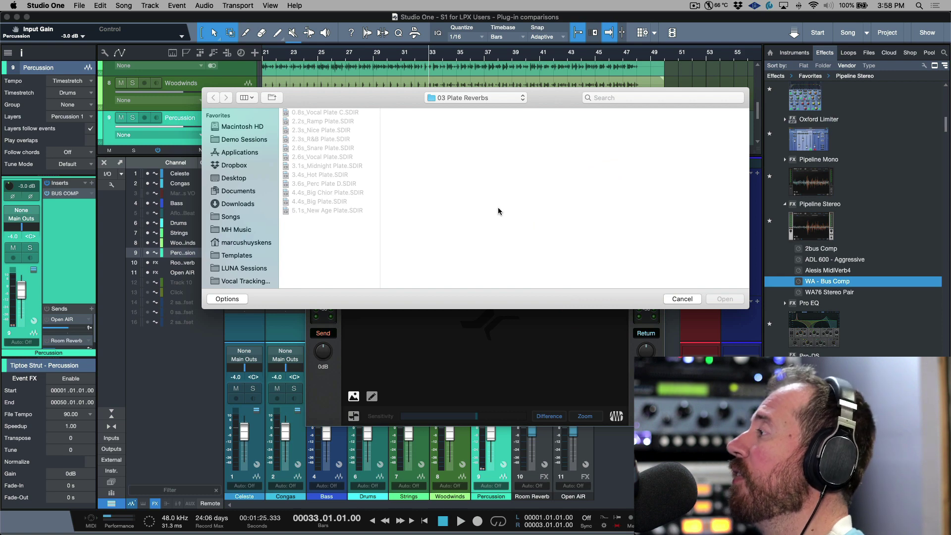
pyautogui.click(683, 299)
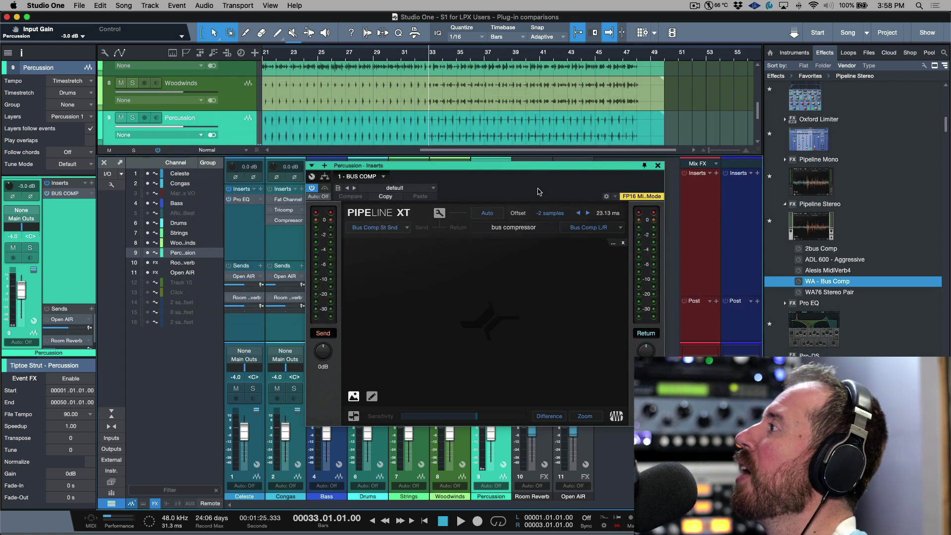
# Store the current Pipeline settings as a preset named NEW BUS COMP, with no description or subfolder
pyautogui.click(339, 188)
pyautogui.click(360, 199)
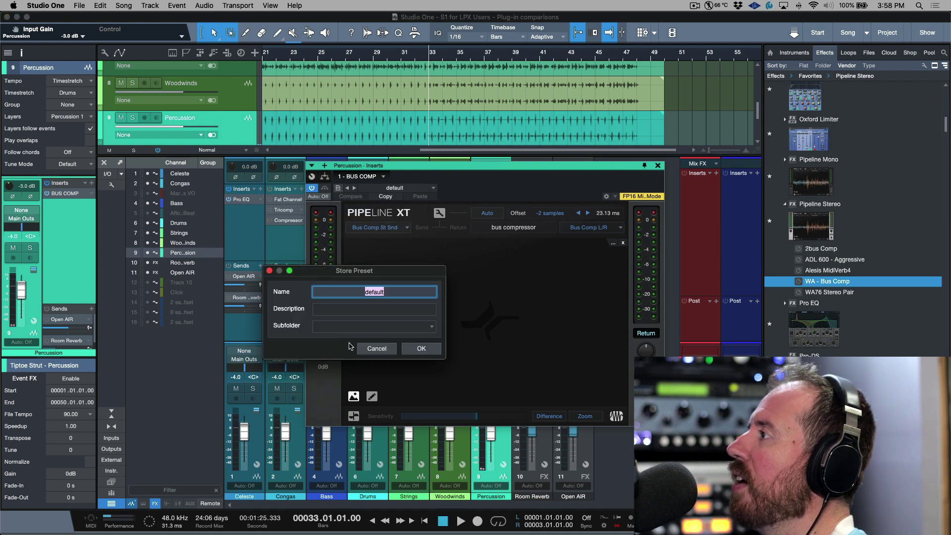
pyautogui.write('N')
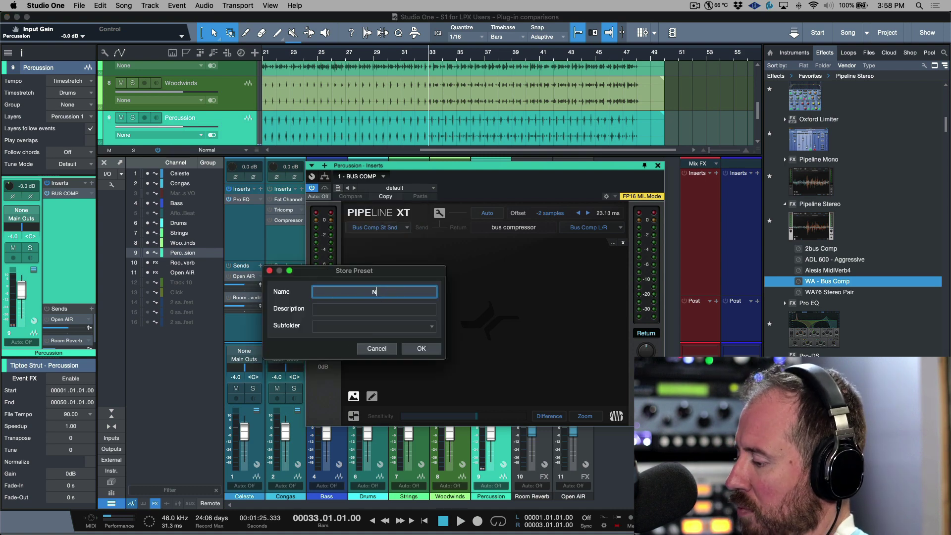
pyautogui.write('ERW BUS OMP')
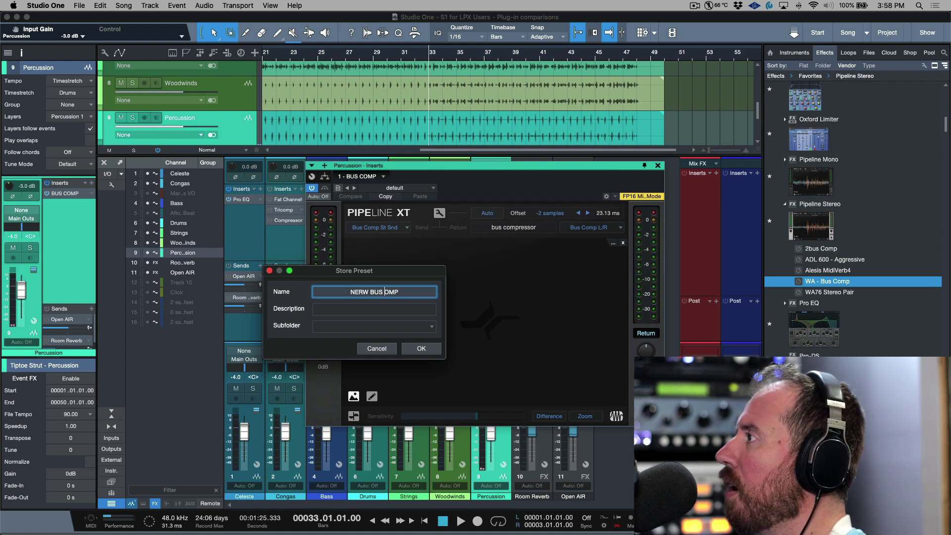
pyautogui.write('C')
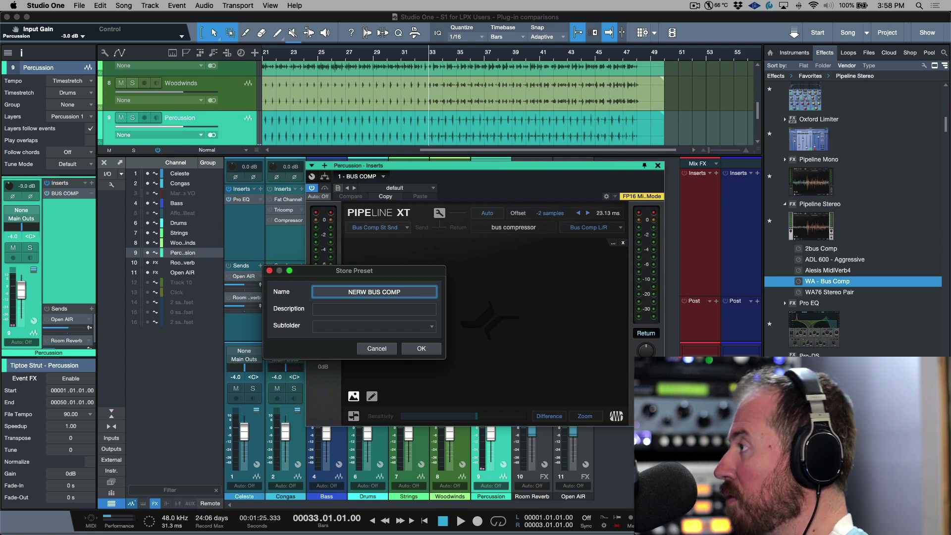
pyautogui.press('BackSpace')
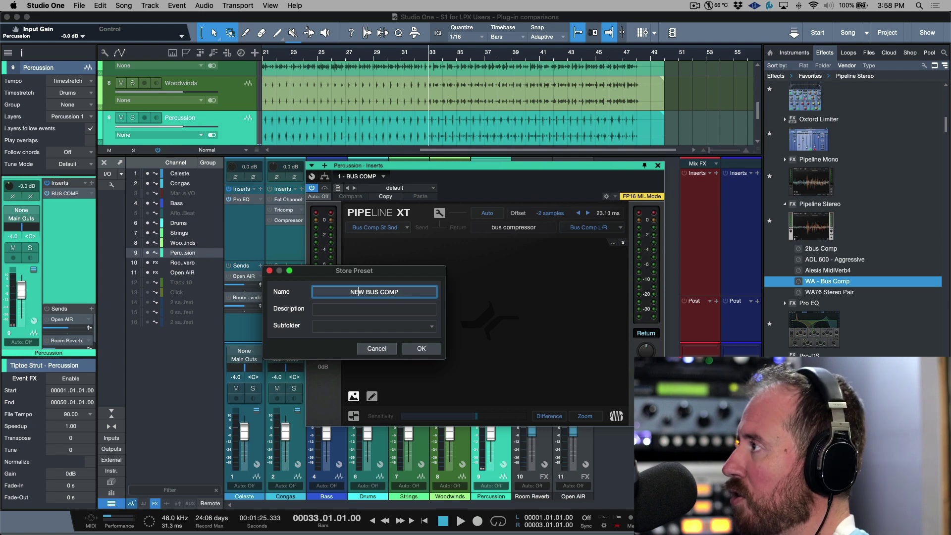
pyautogui.click(384, 308)
pyautogui.click(404, 327)
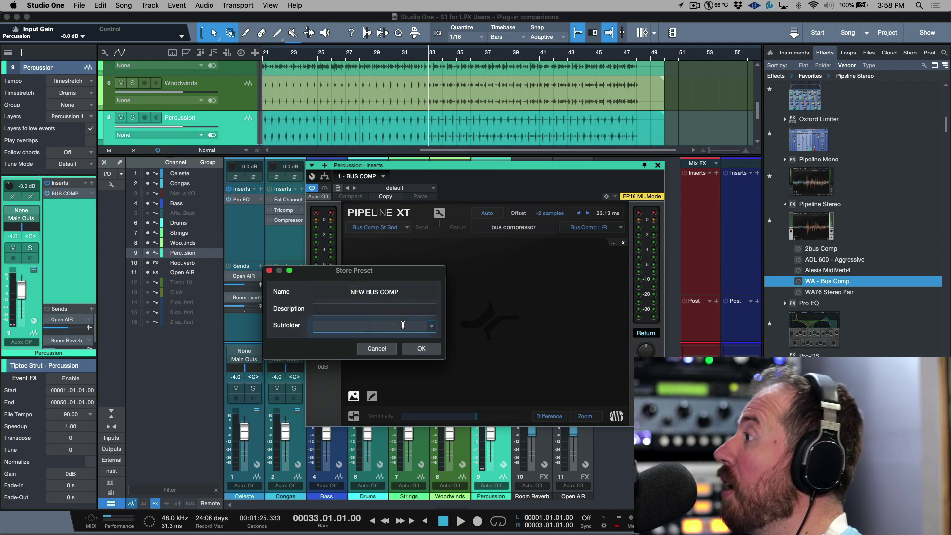
pyautogui.click(433, 328)
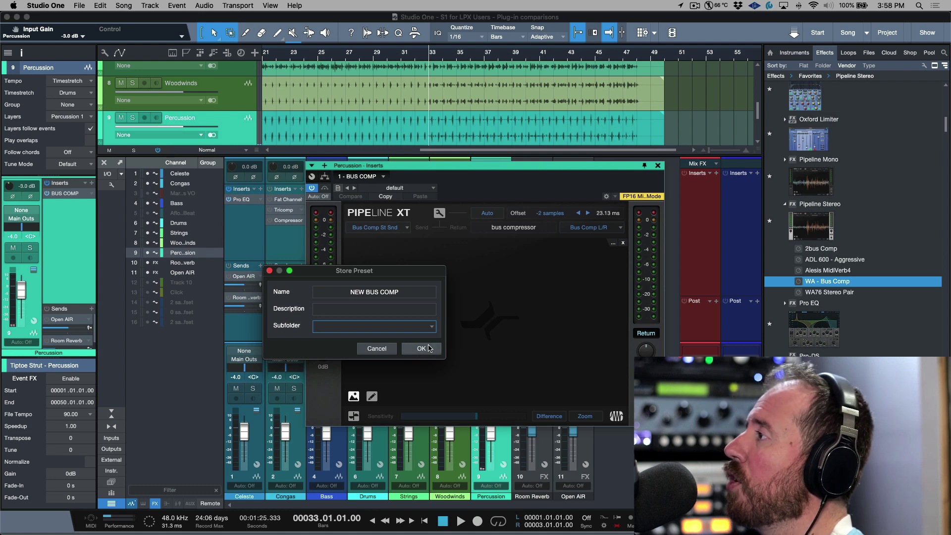
pyautogui.click(426, 350)
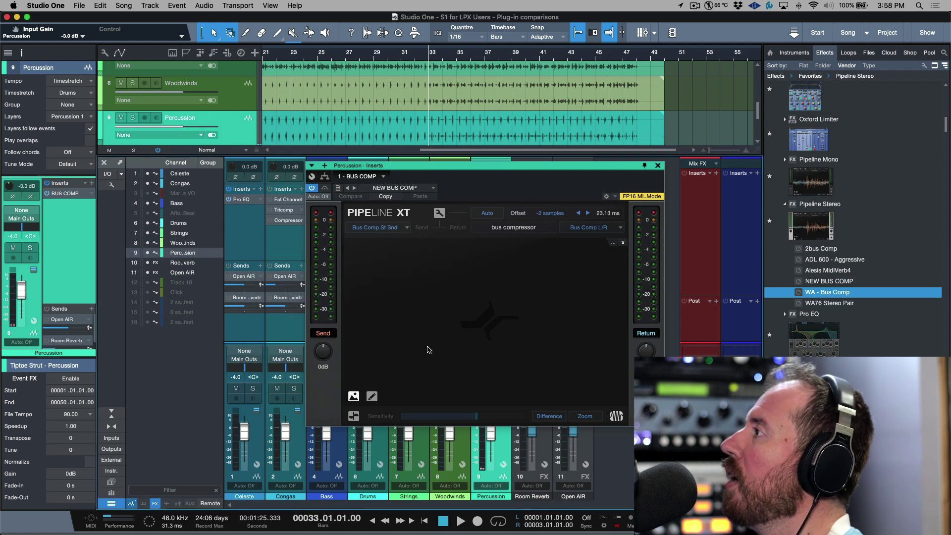
# Remove the BUS COMP insert from the Percussion channel and load it again from the stored NEW BUS COMP preset
pyautogui.click(810, 282)
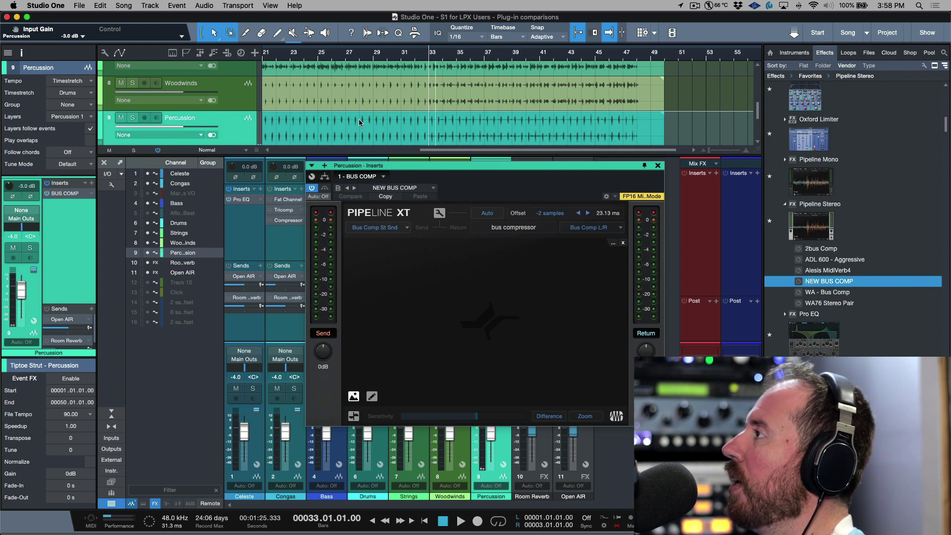
pyautogui.click(657, 166)
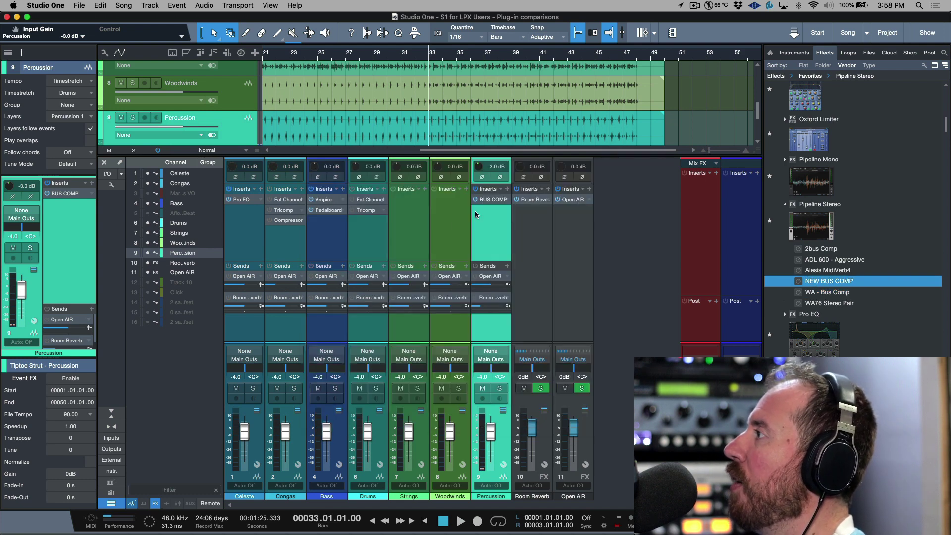
pyautogui.click(507, 203)
pyautogui.click(540, 292)
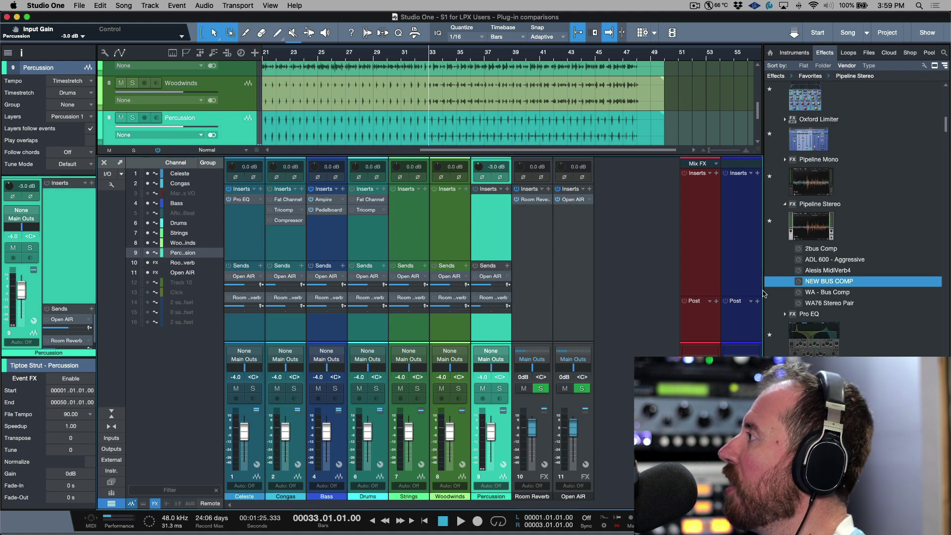
pyautogui.moveTo(609, 255); pyautogui.dragTo(486, 212)
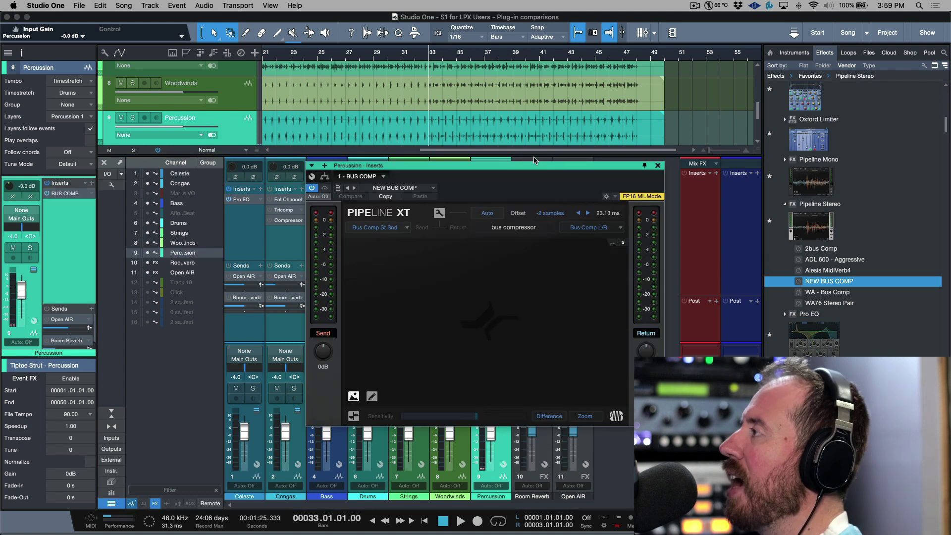
# Replace the BUS COMP insert on the Percussion channel with the Pipeline Stereo preset ADL 600 - Aggressive
pyautogui.press('super+w')
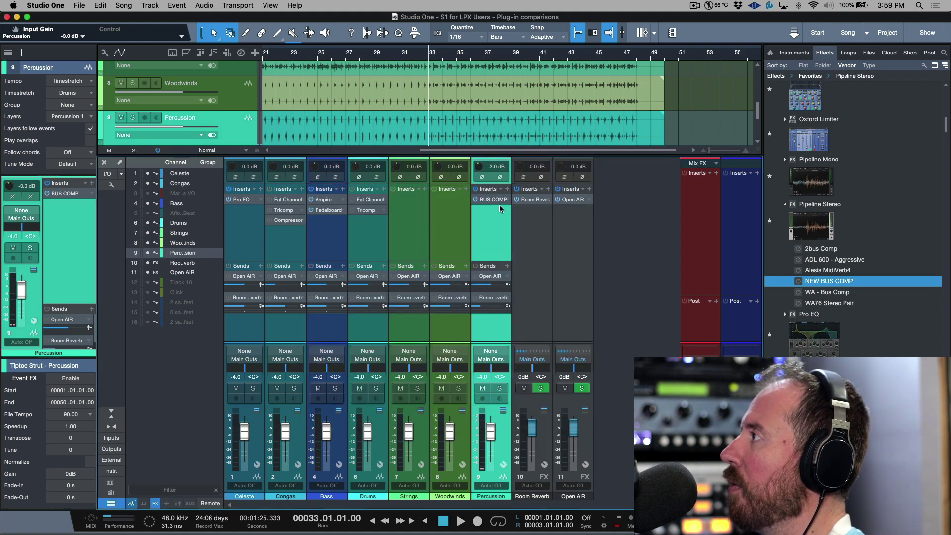
pyautogui.click(506, 200)
pyautogui.click(539, 292)
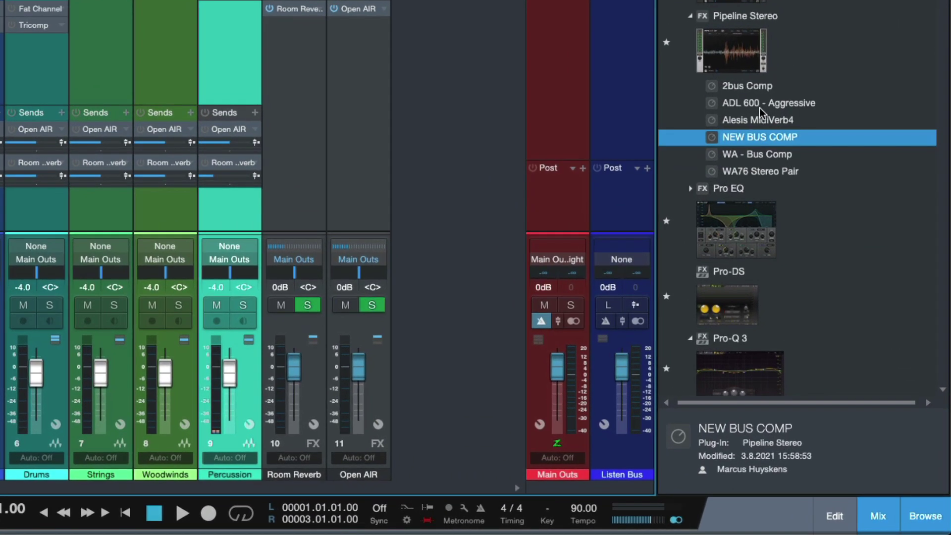
pyautogui.click(833, 270)
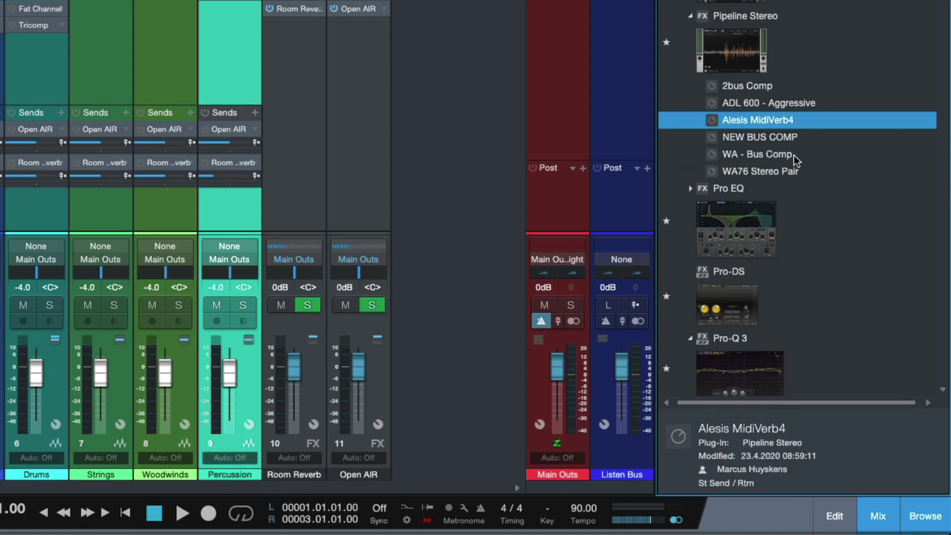
pyautogui.click(794, 104)
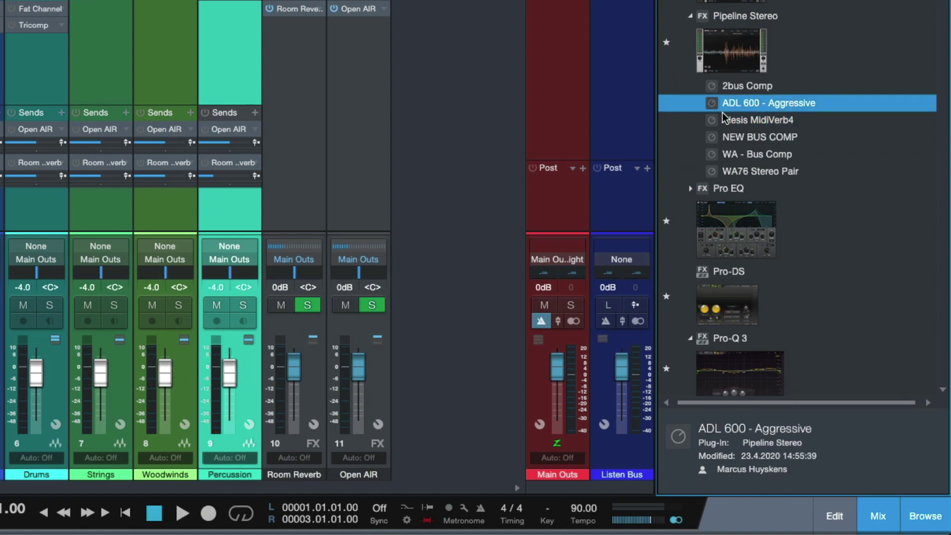
pyautogui.moveTo(723, 117); pyautogui.dragTo(227, 43)
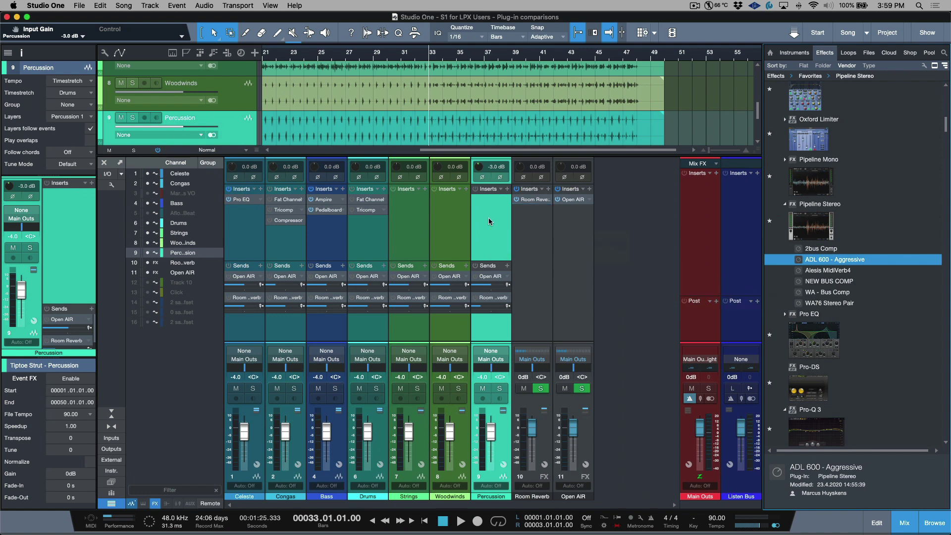
pyautogui.moveTo(506, 171); pyautogui.dragTo(465, 126)
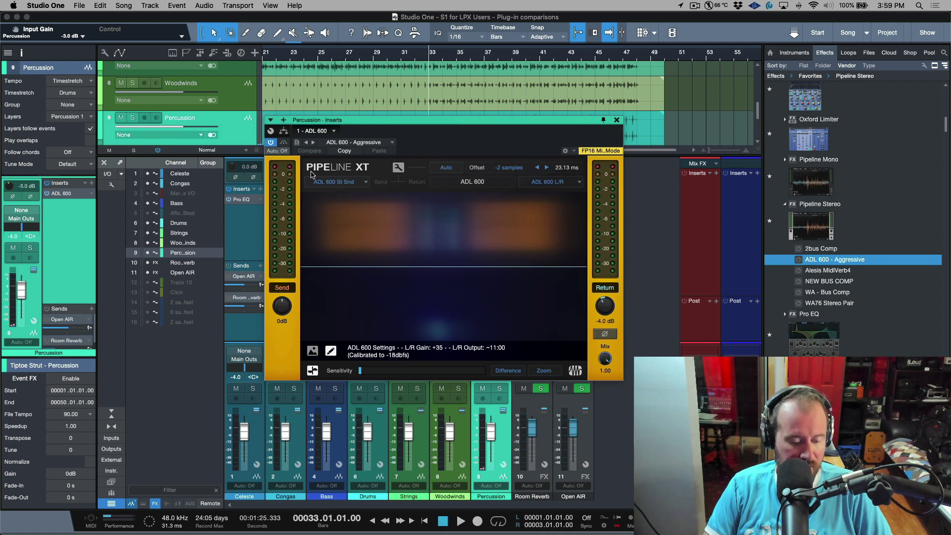
# Start playback through the ADL 600, raise Pipeline's waveform sensitivity past the middle and enable Zoom
pyautogui.press('space')
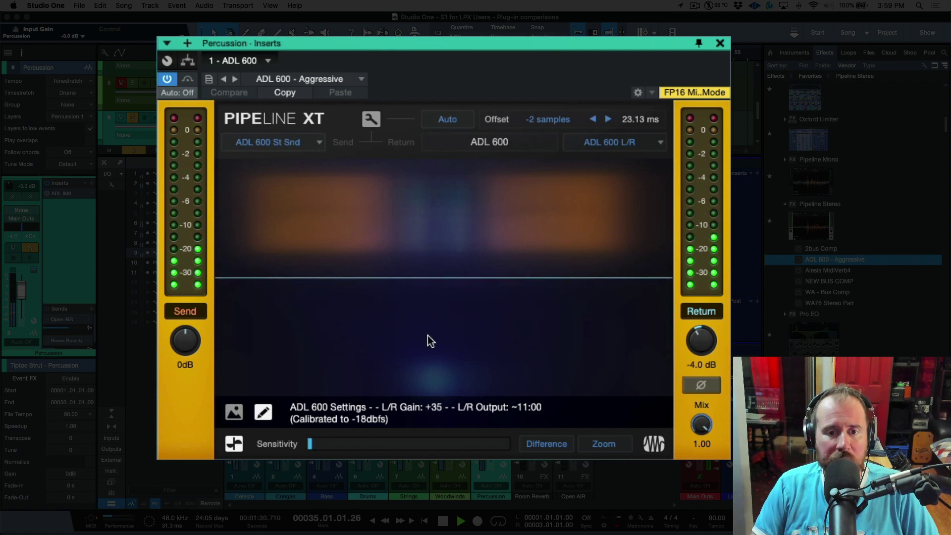
pyautogui.moveTo(314, 440); pyautogui.dragTo(438, 441)
pyautogui.click(596, 443)
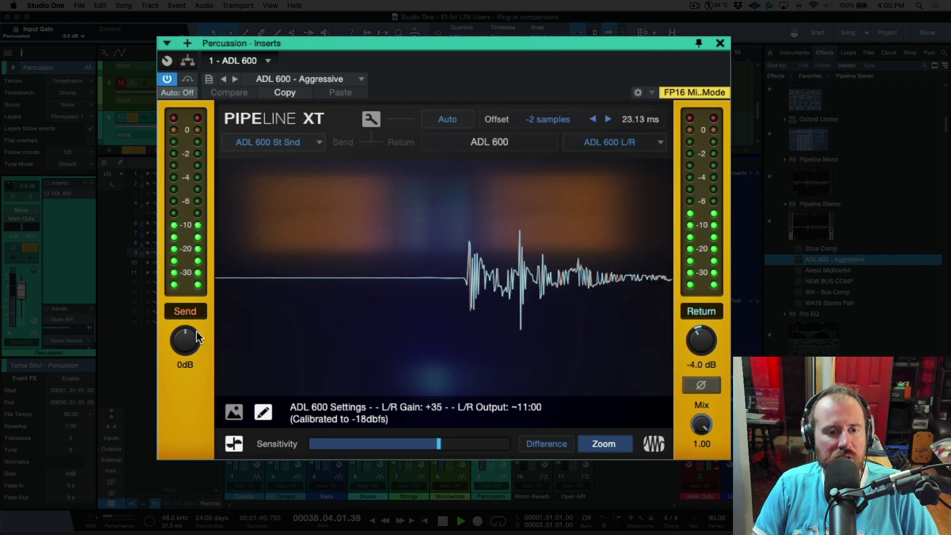
# Audition Pipeline's send gain at +1.5 dB and -4.4 dB, and reset it to 0 dB
pyautogui.moveTo(191, 339); pyautogui.dragTo(189, 333)
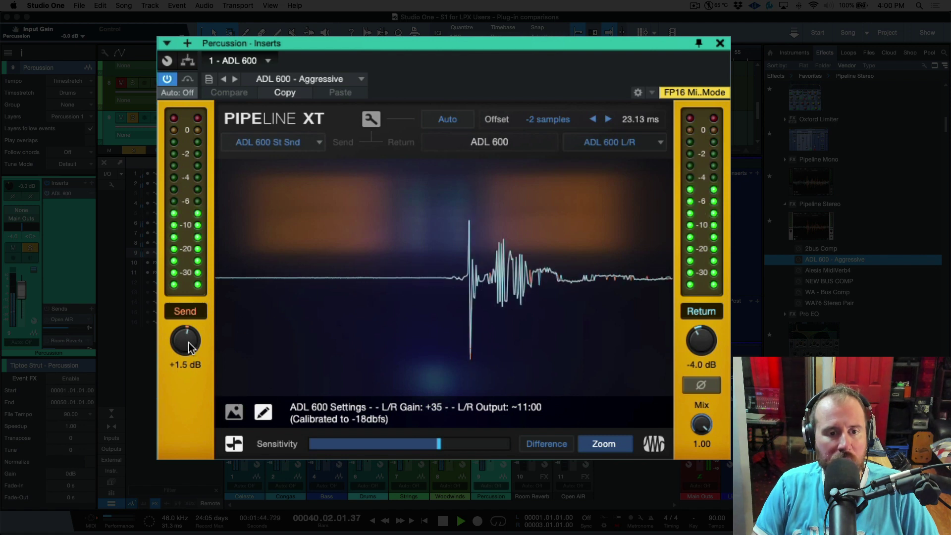
pyautogui.moveTo(190, 346); pyautogui.dragTo(188, 369)
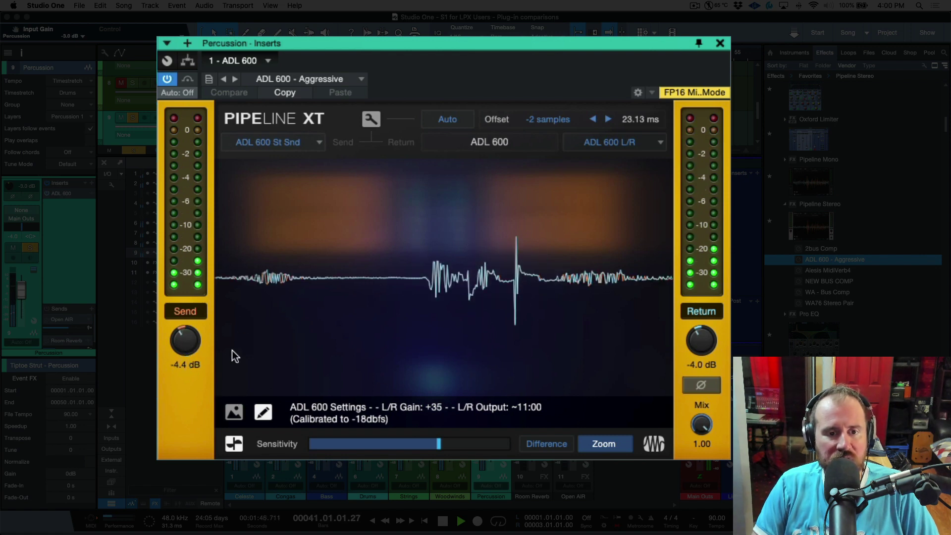
pyautogui.doubleClick(187, 345)
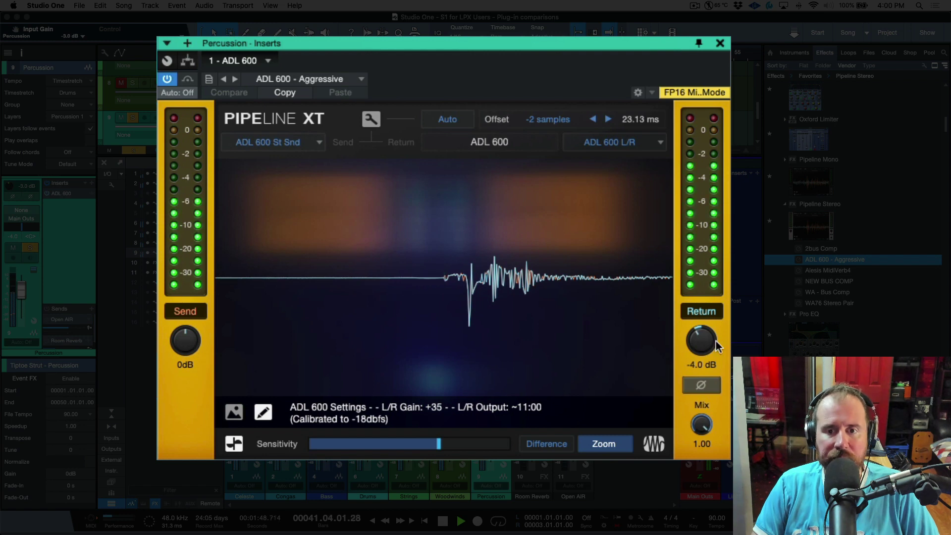
# Lower the return gain to -7.9 dB and recall the ADL 600 - Aggressive preset to restore its stored settings
pyautogui.moveTo(701, 342); pyautogui.dragTo(698, 354)
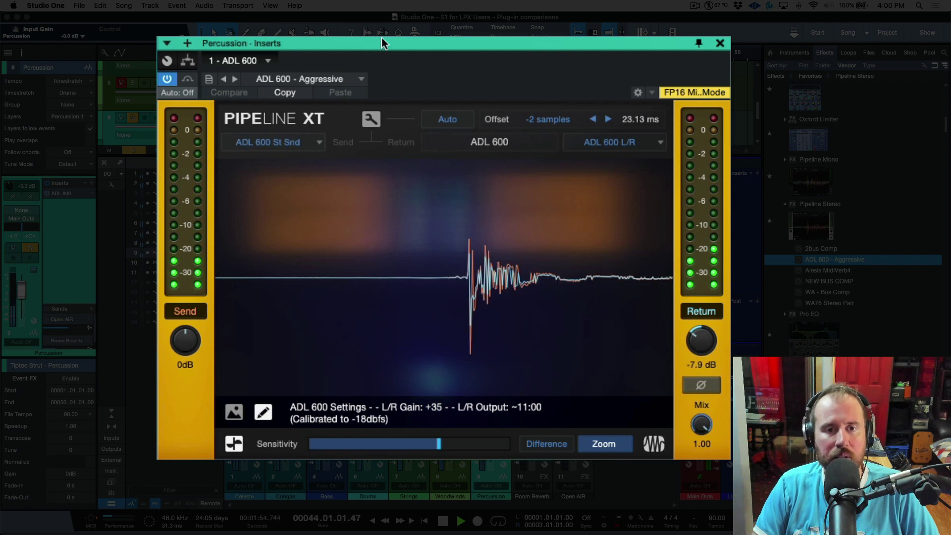
pyautogui.click(327, 79)
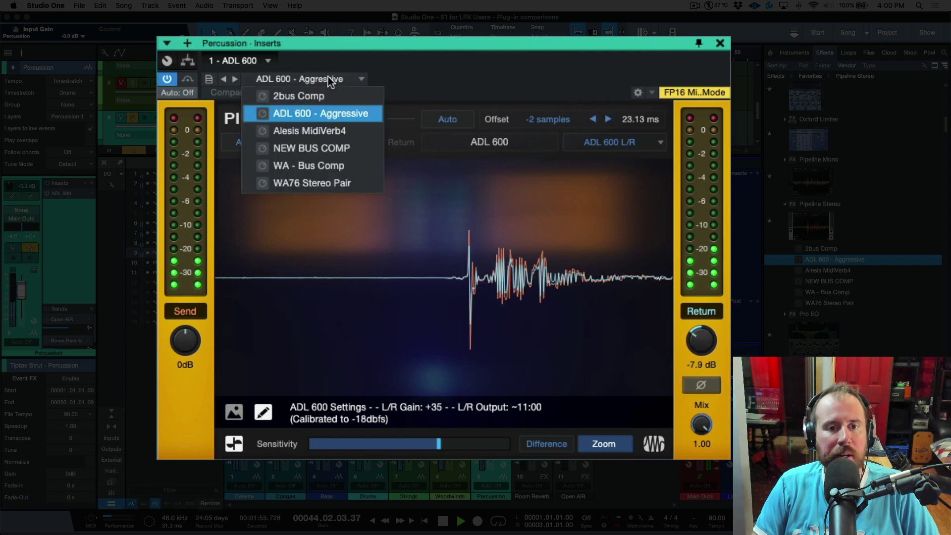
pyautogui.click(324, 113)
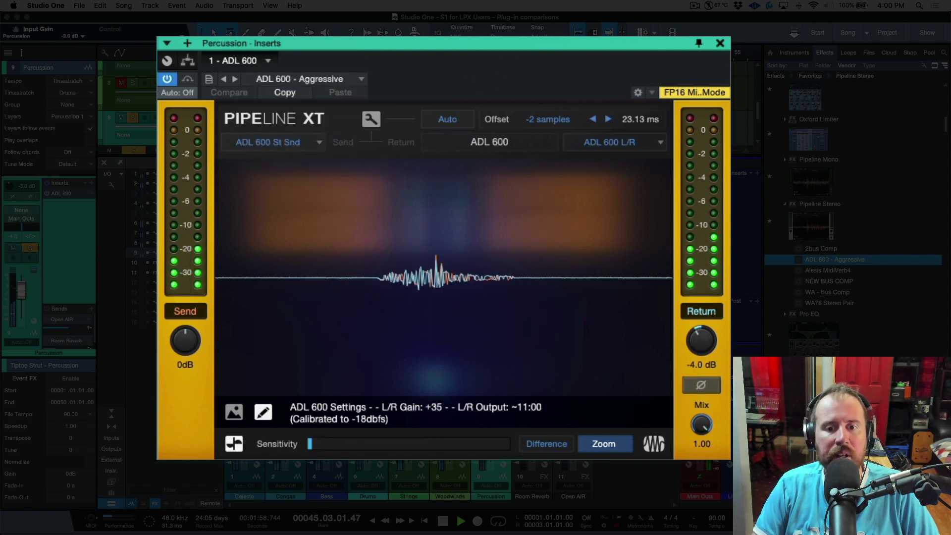
# Switch Pipeline's Difference view on and off again, and disable Zoom
pyautogui.click(552, 442)
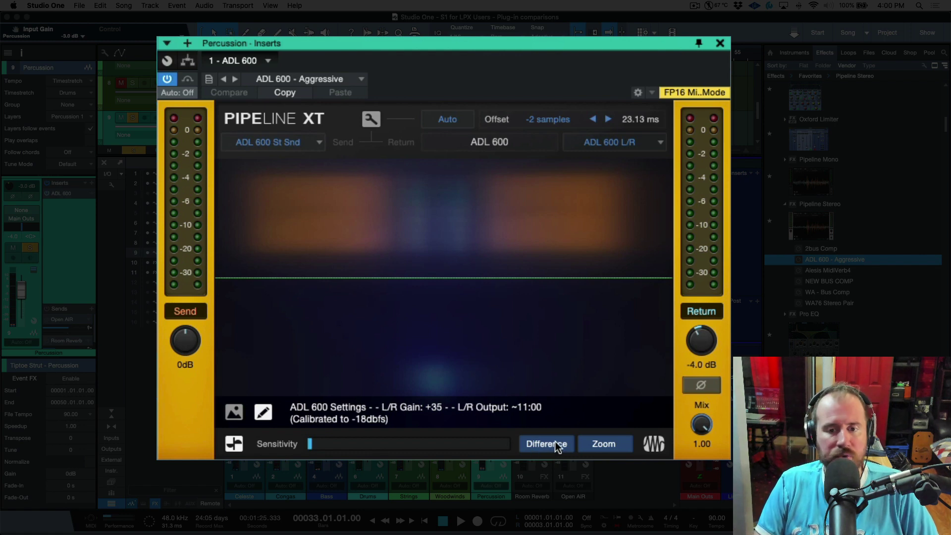
pyautogui.click(555, 441)
pyautogui.click(603, 444)
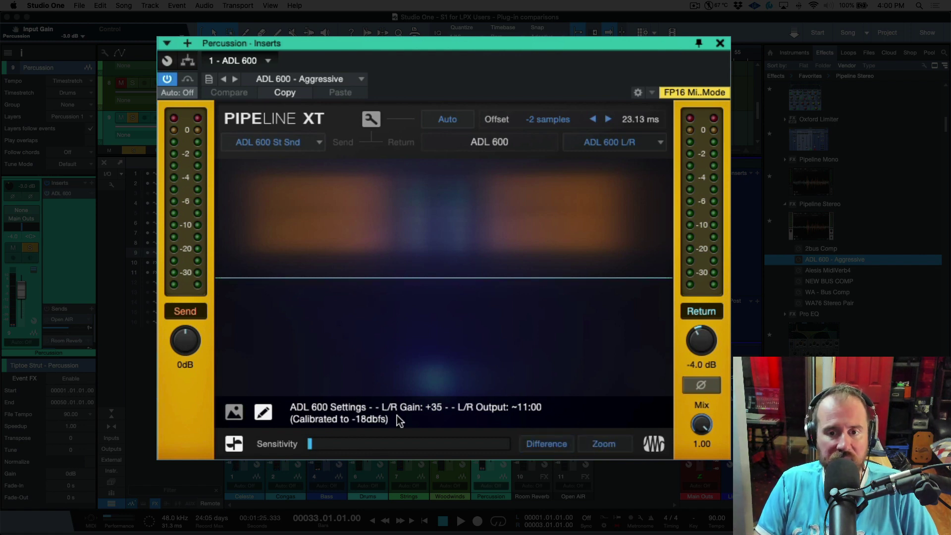
# Start playback with the ADL 600 return polarity inverted and lower Pipeline's Mix to 0.00
pyautogui.click(707, 386)
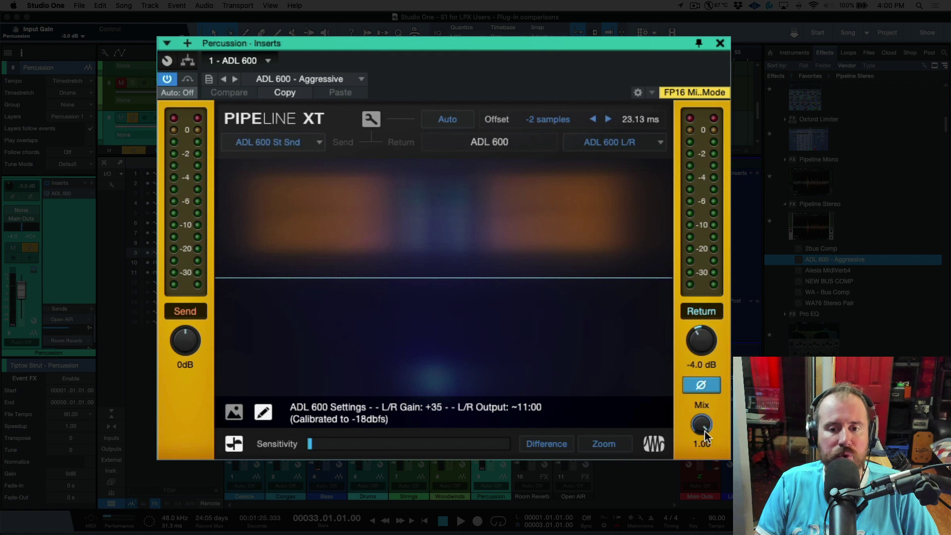
pyautogui.click(707, 387)
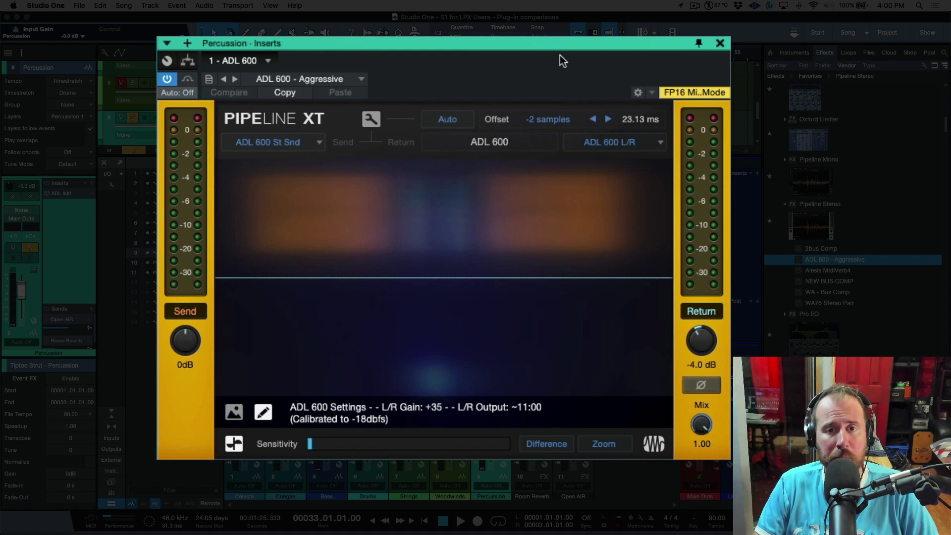
pyautogui.press('space')
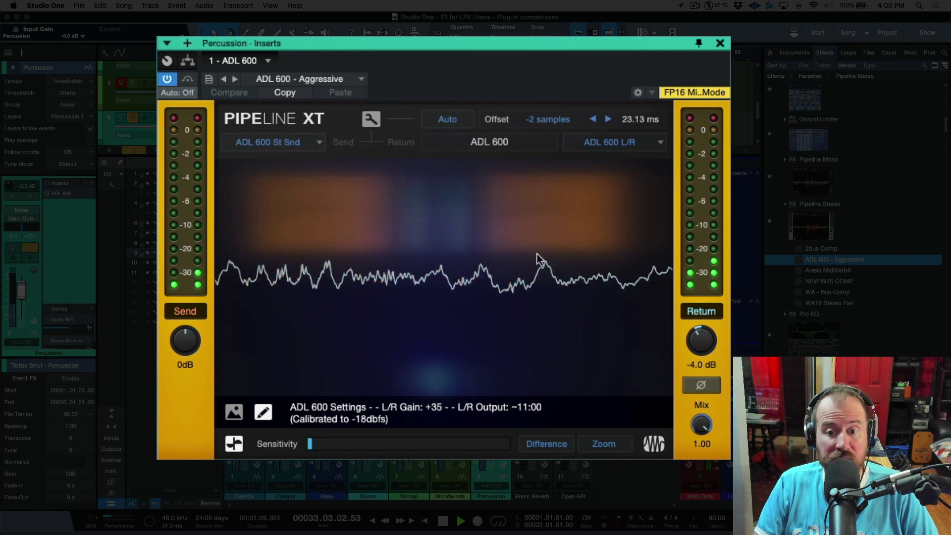
pyautogui.click(702, 385)
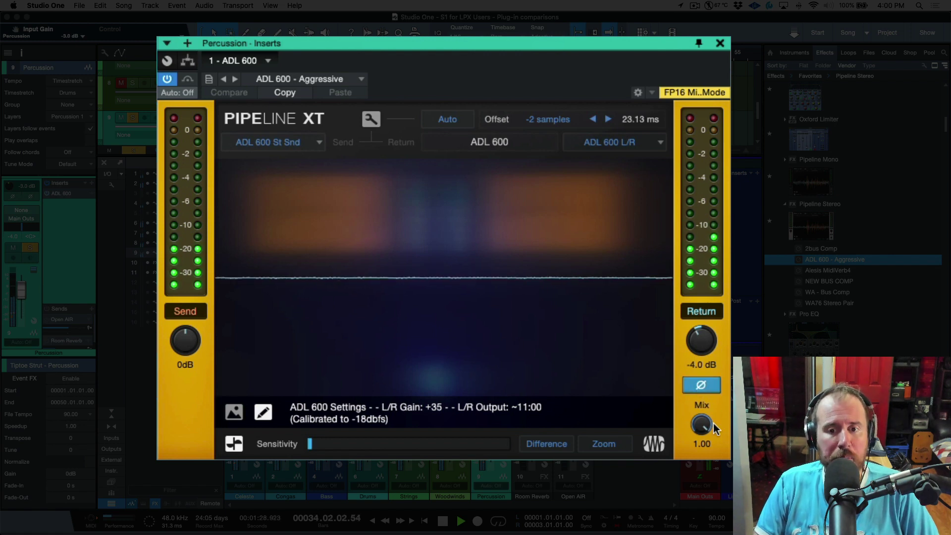
pyautogui.moveTo(713, 425); pyautogui.dragTo(691, 428)
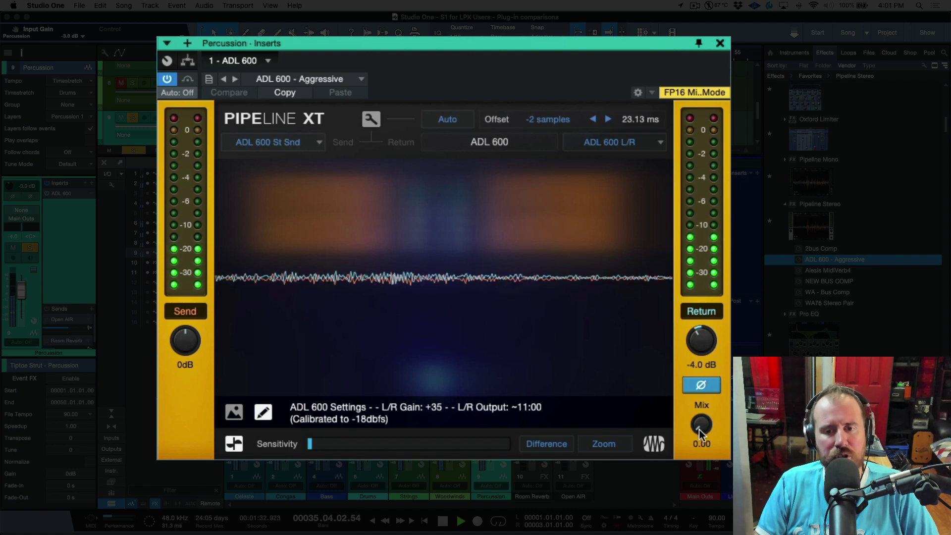
# Adjust the ADL 600 Mix around its midpoint with inverted polarity, settling at 0.50
pyautogui.moveTo(699, 430); pyautogui.dragTo(709, 369)
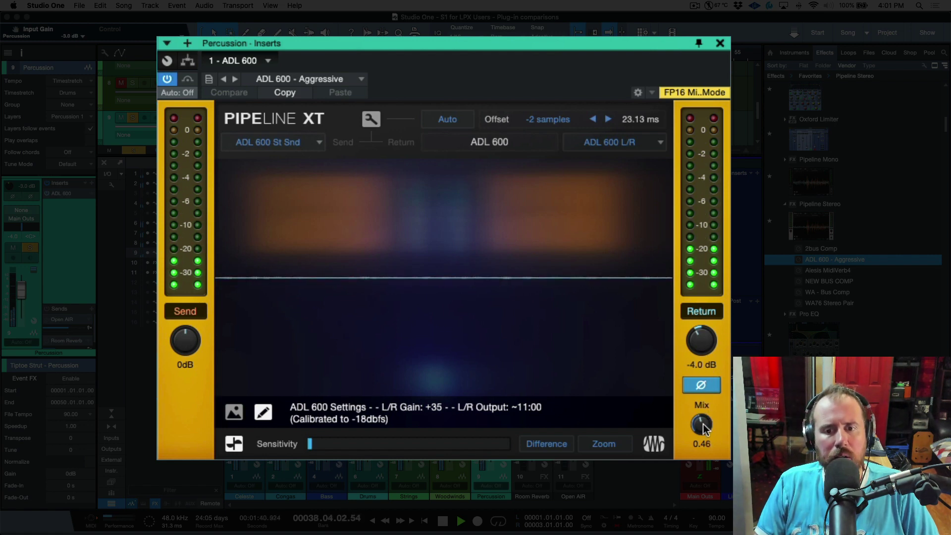
pyautogui.moveTo(706, 428); pyautogui.dragTo(704, 420)
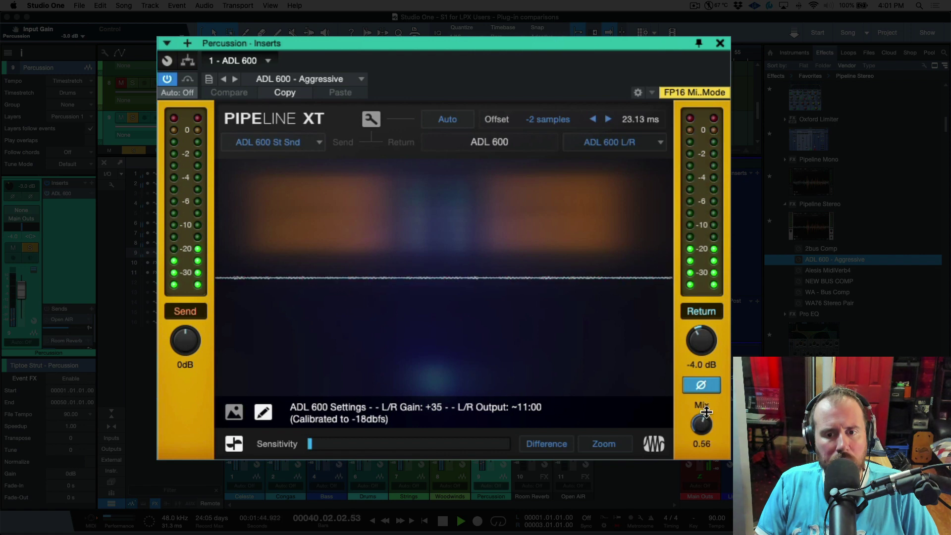
pyautogui.moveTo(706, 416); pyautogui.dragTo(706, 422)
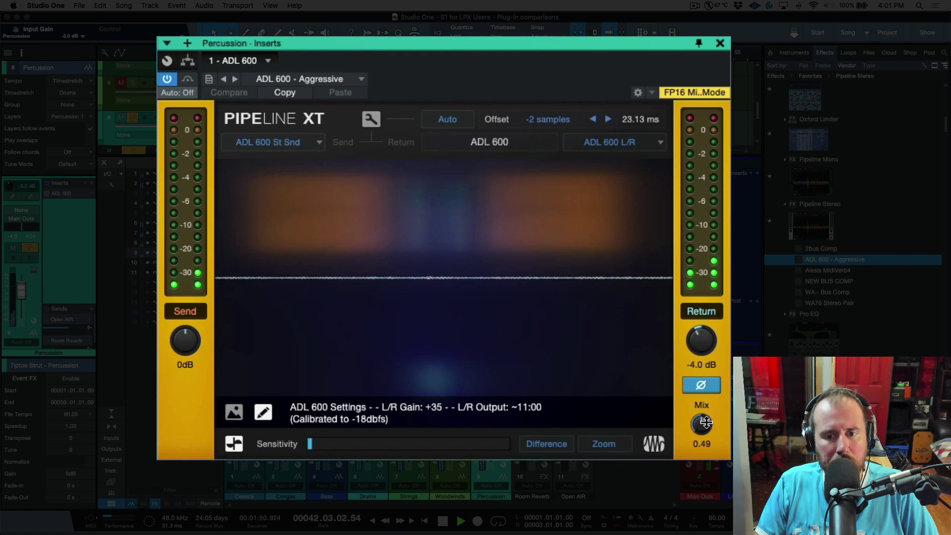
pyautogui.moveTo(706, 421); pyautogui.dragTo(700, 422)
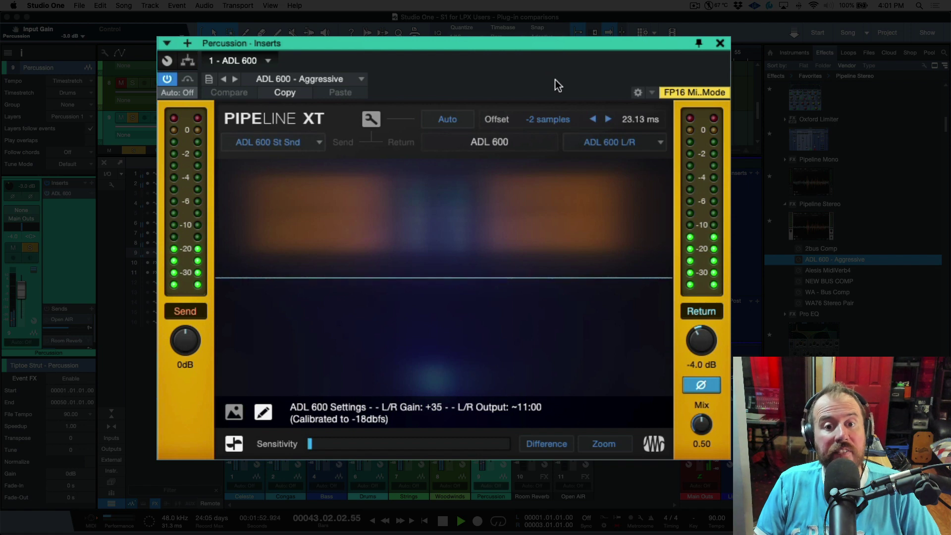
# Stop playback, turn off the return polarity inversion and briefly play the ADL 600 blend again
pyautogui.press('space')
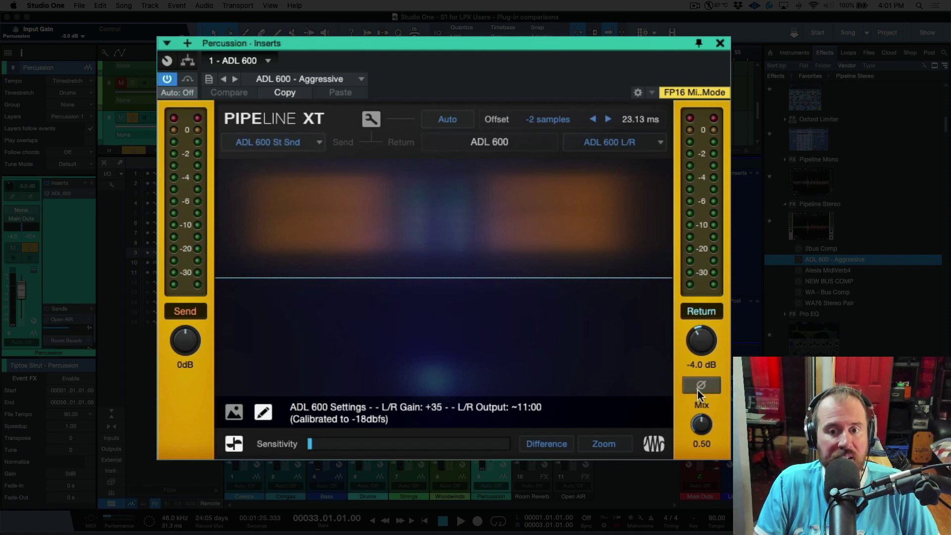
pyautogui.press('space')
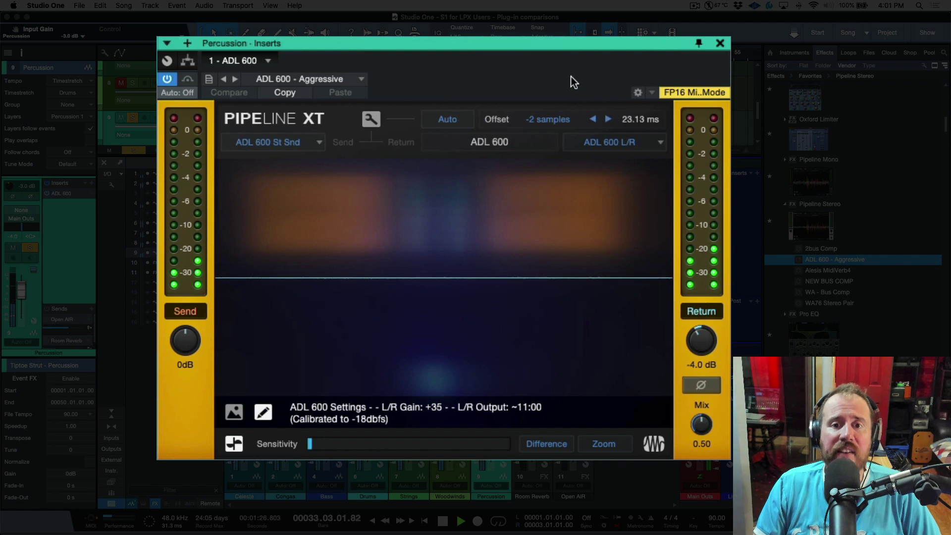
pyautogui.press('space')
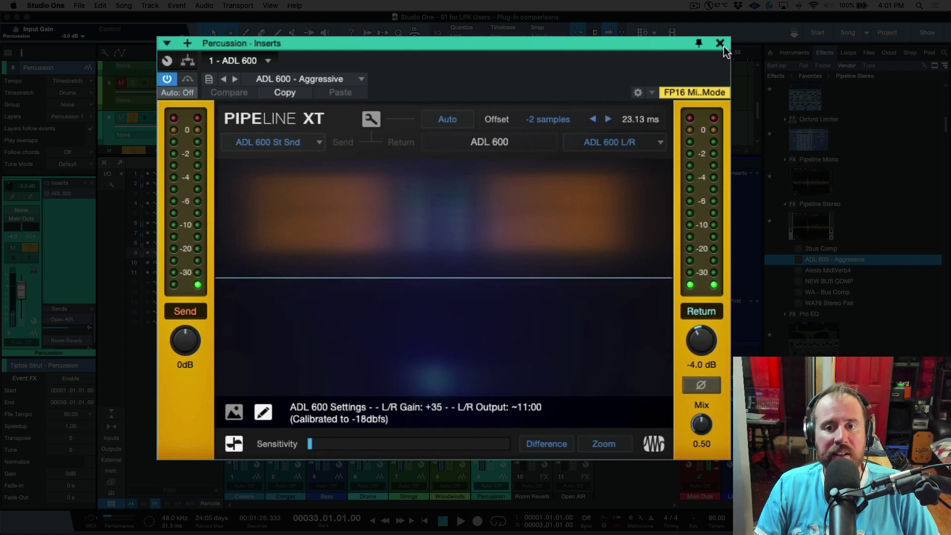
# Replace the ADL 600 insert on the Percussion channel with the Pipeline Stereo preset WA - Bus Comp
pyautogui.click(723, 45)
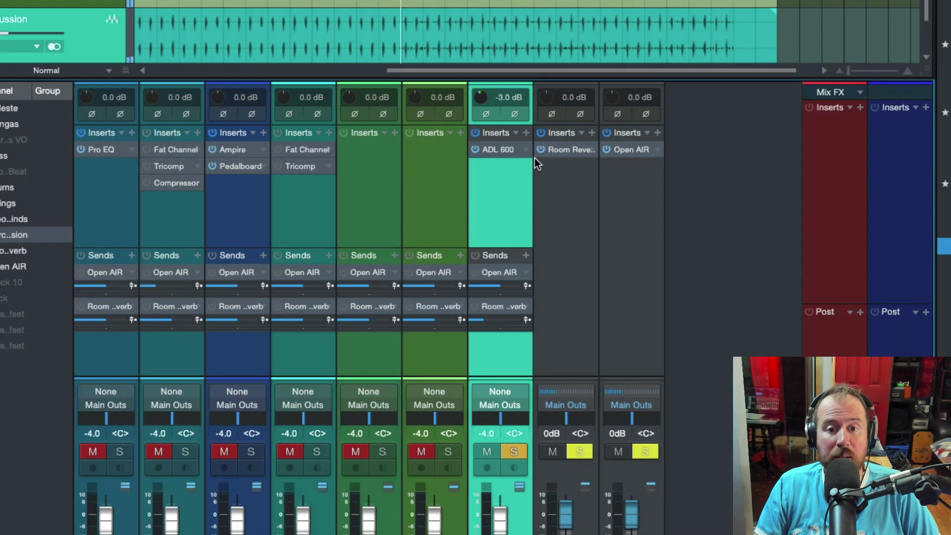
pyautogui.click(522, 149)
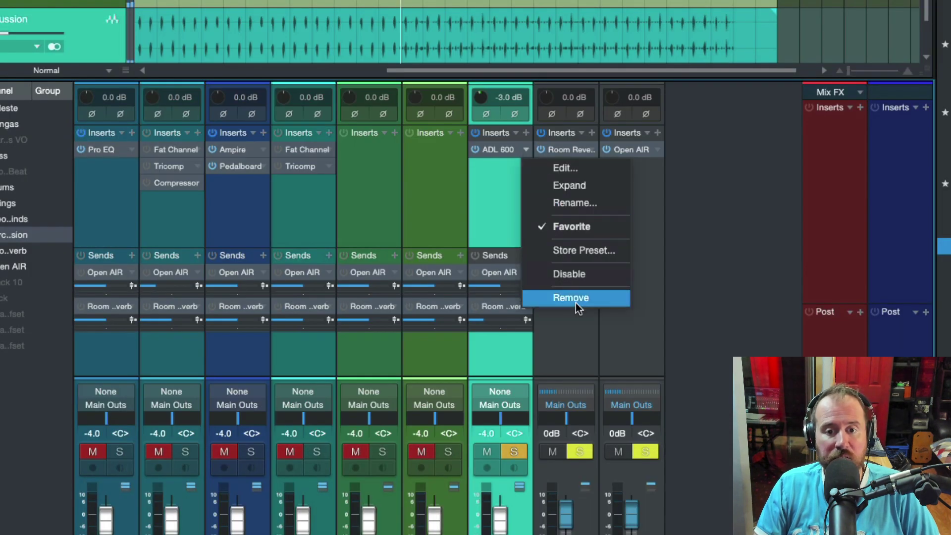
pyautogui.click(587, 299)
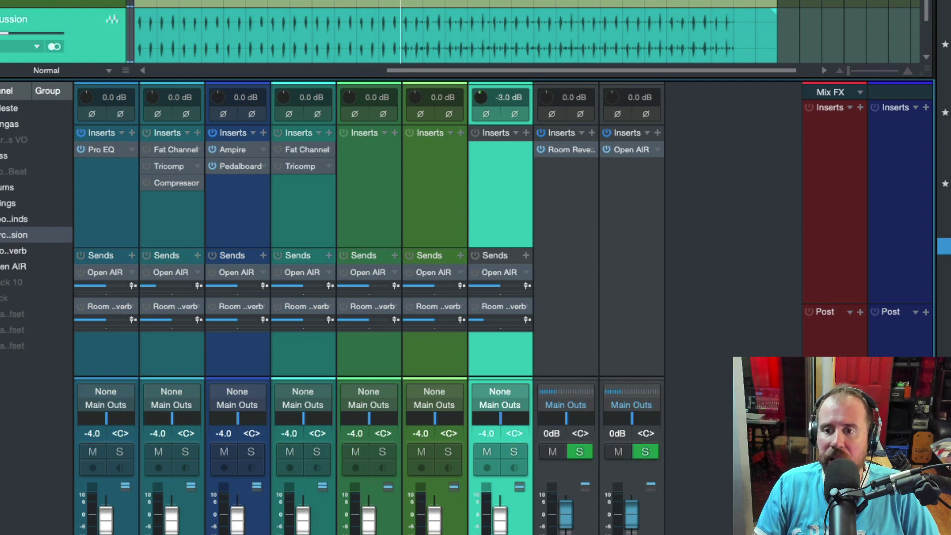
pyautogui.moveTo(945, 298); pyautogui.dragTo(503, 182)
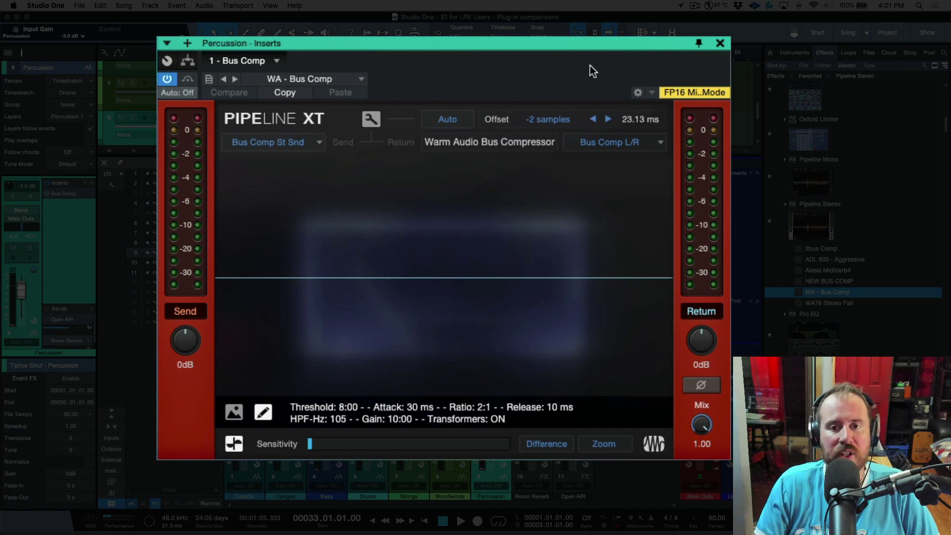
# Invert the bus compressor's return polarity, solo the Percussion track and set Pipeline's Mix to 0.00
pyautogui.click(701, 387)
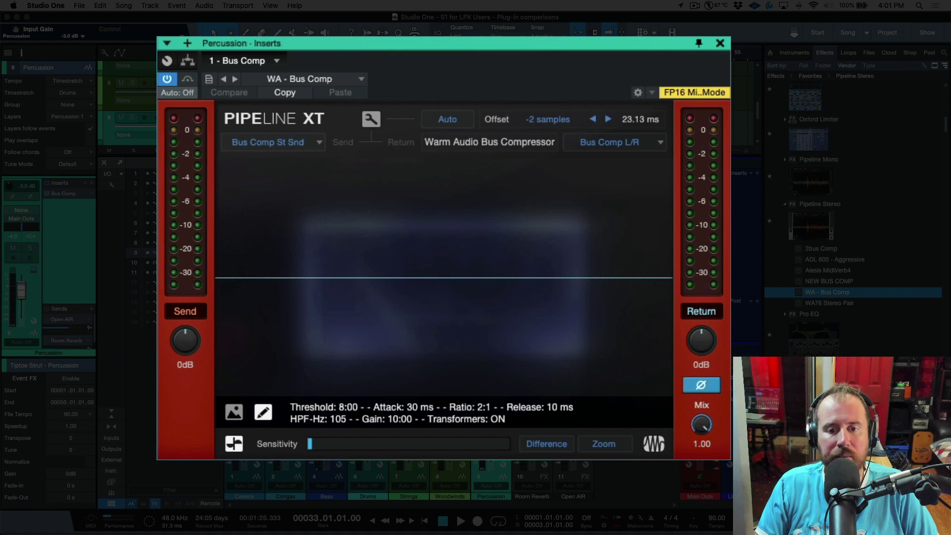
pyautogui.press('s')
pyautogui.moveTo(705, 426); pyautogui.dragTo(728, 447)
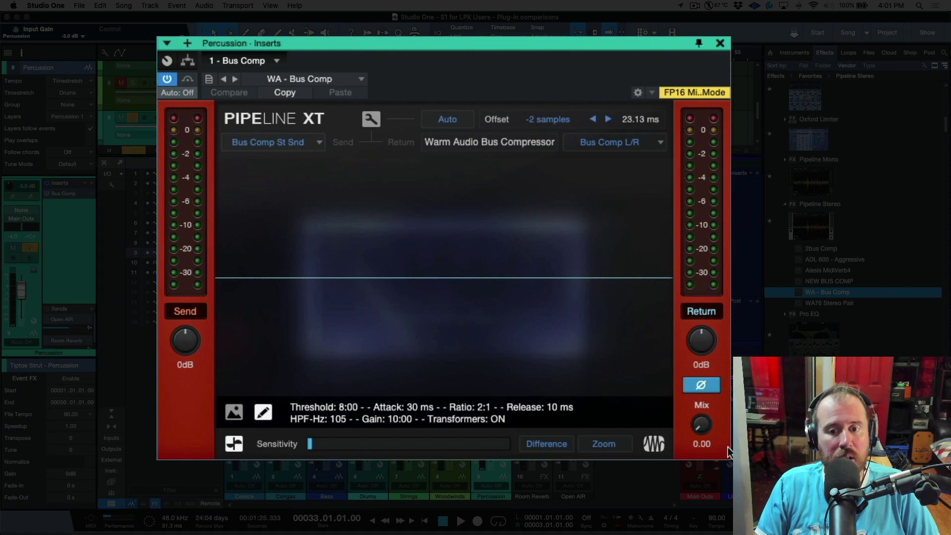
# Play the percussion through the bus compressor while raising Mix to 0.46, and stop playback
pyautogui.press('space')
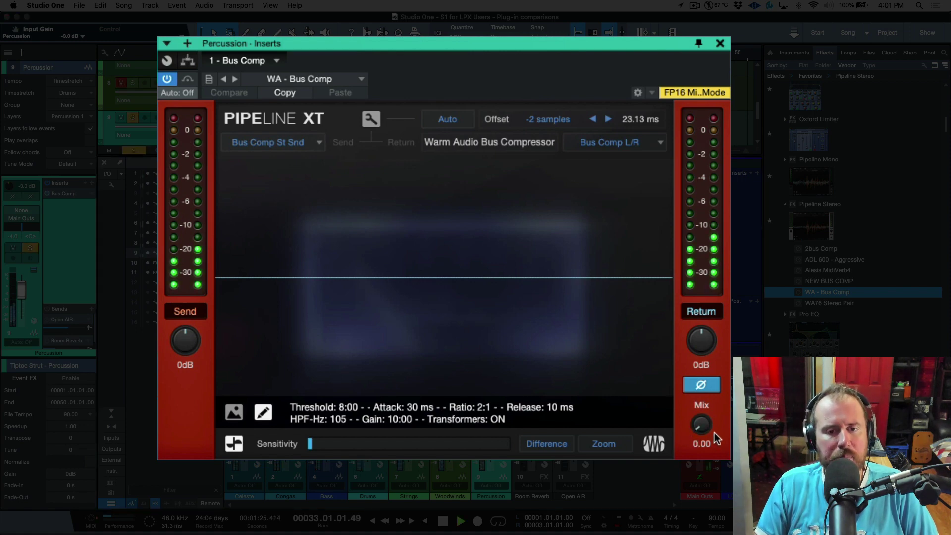
pyautogui.moveTo(701, 428); pyautogui.dragTo(706, 361)
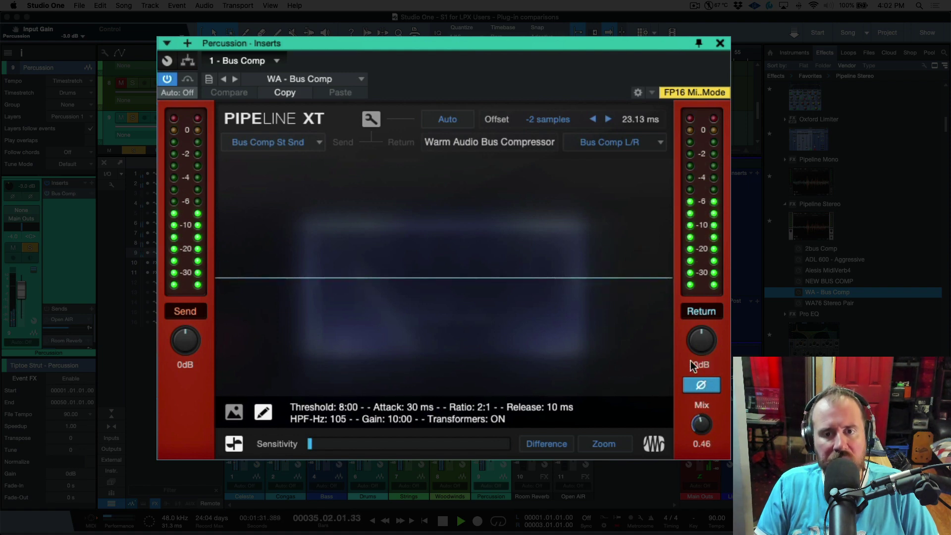
pyautogui.press('space')
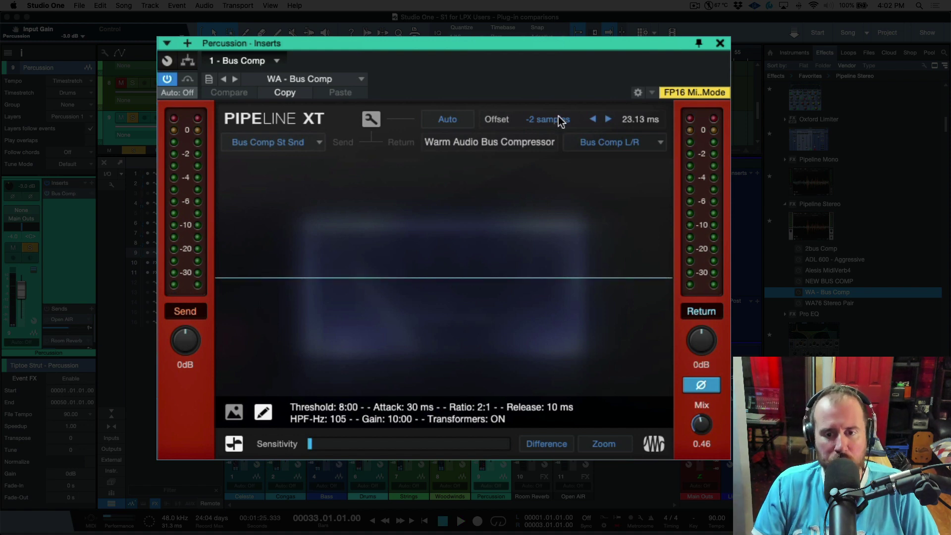
# Turn off the polarity inversion, restart playback, and try the send gain at +7.3 dB before resetting it to 0 dB
pyautogui.click(708, 385)
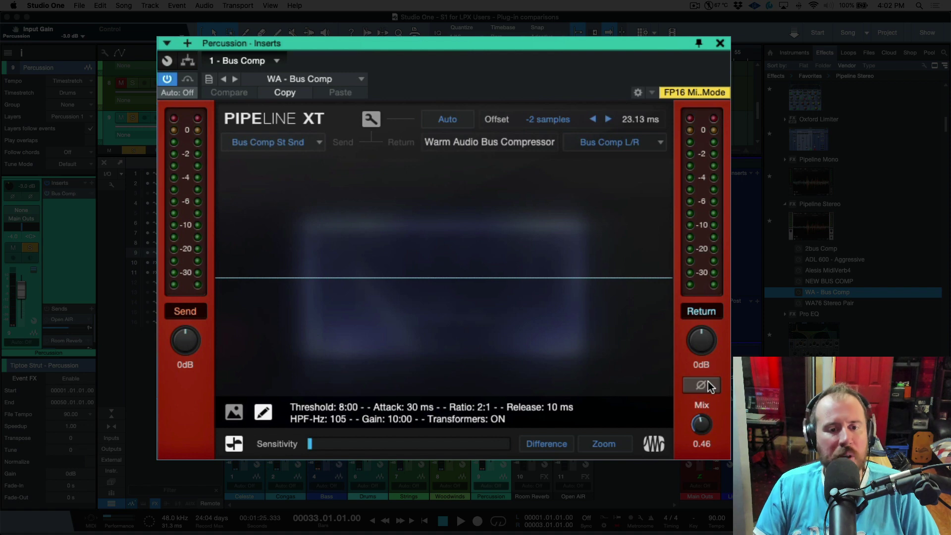
pyautogui.press('space')
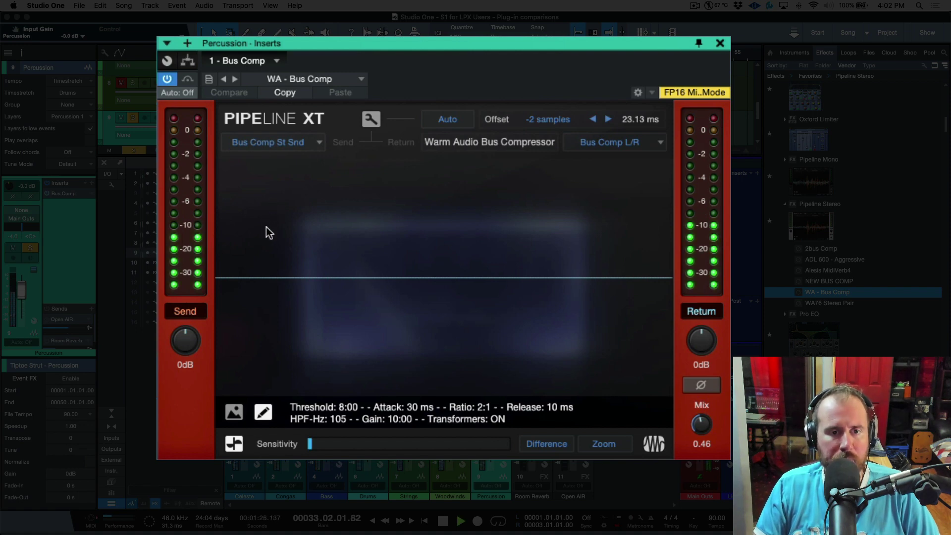
pyautogui.moveTo(193, 345); pyautogui.dragTo(186, 308)
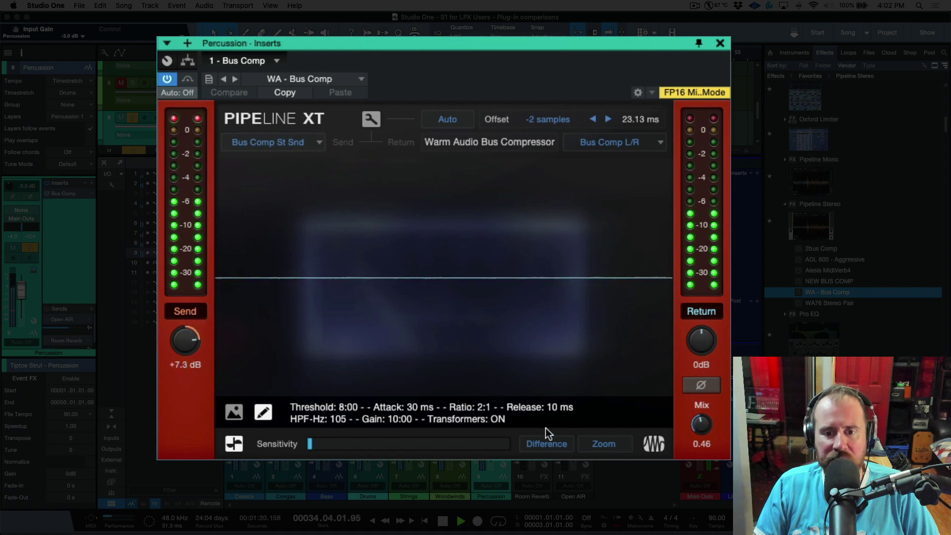
pyautogui.keyDown('alt'); pyautogui.click(185, 339); pyautogui.keyUp('alt')
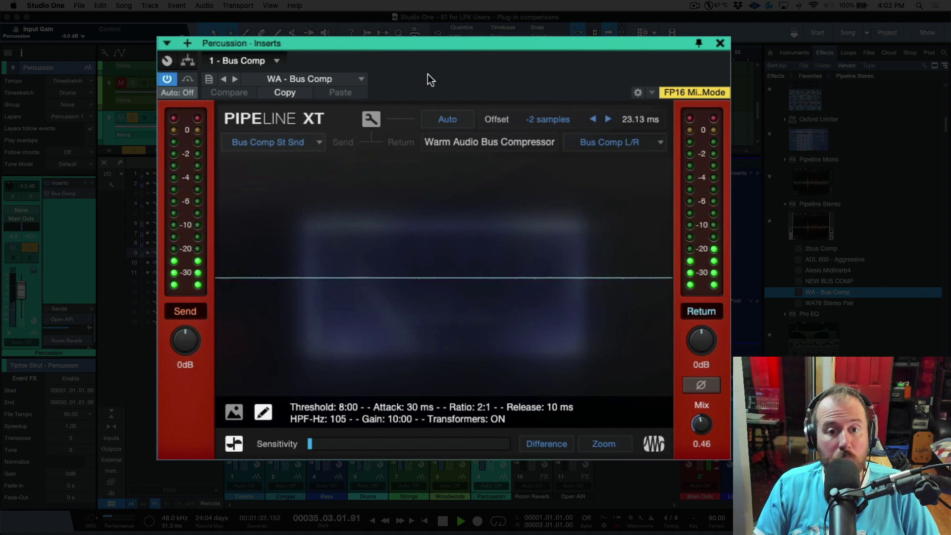
# Enable Zoom and Difference in Pipeline's waveform display for the bus compressor
pyautogui.click(606, 445)
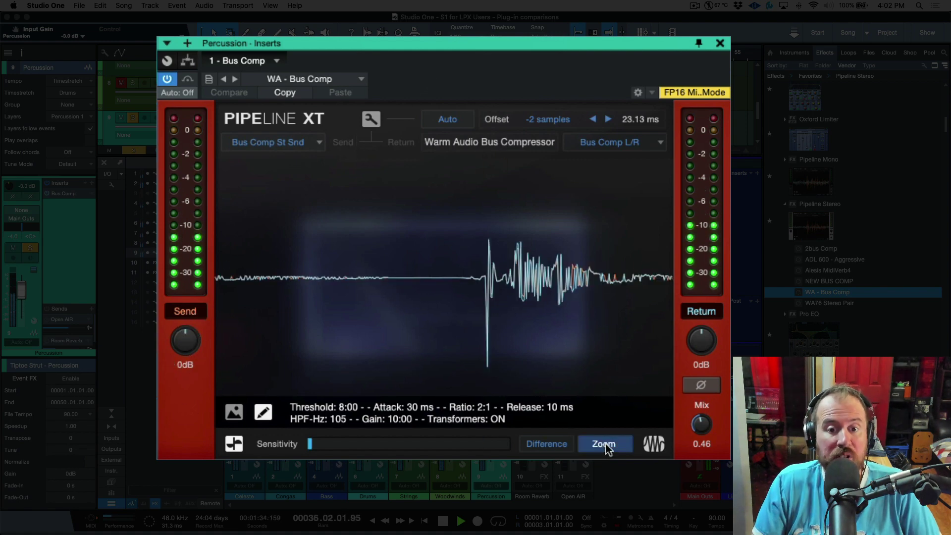
pyautogui.click(560, 444)
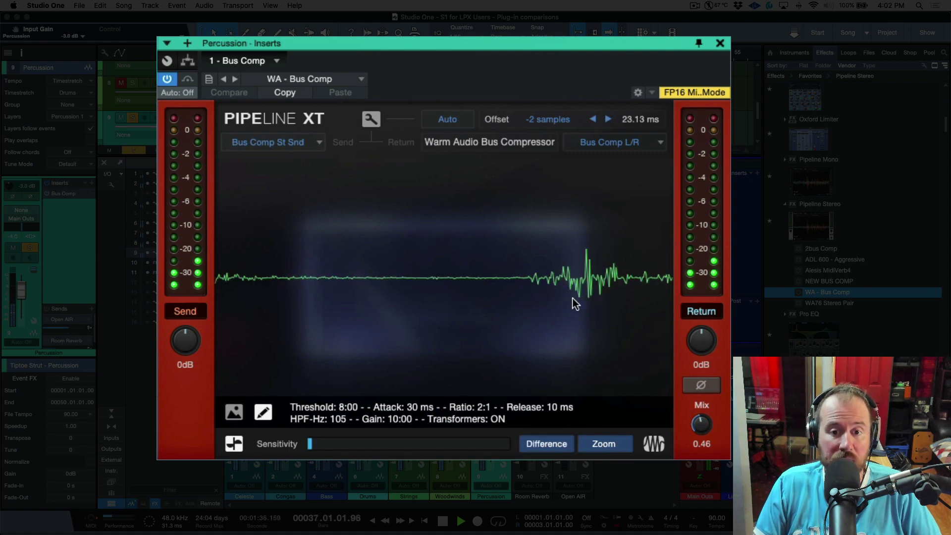
# Turn off Difference in Pipeline's waveform display, keep Zoom on and raise Sensitivity to about two-thirds
pyautogui.click(600, 443)
pyautogui.click(555, 443)
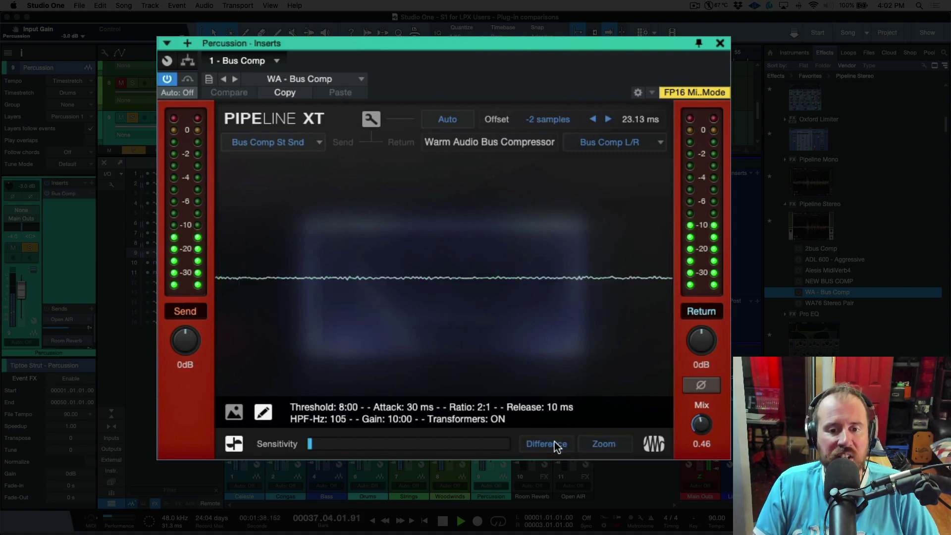
pyautogui.click(591, 443)
pyautogui.moveTo(347, 443); pyautogui.dragTo(444, 443)
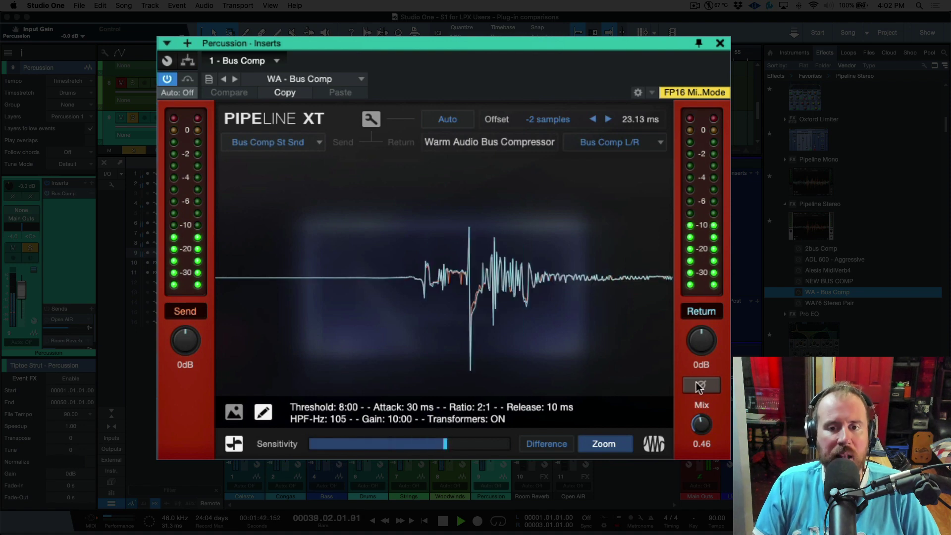
# Set Pipeline's return gain to -1.1 dB, stop playback, then close the plug-in and clear the Percussion solo
pyautogui.moveTo(709, 344); pyautogui.dragTo(705, 350)
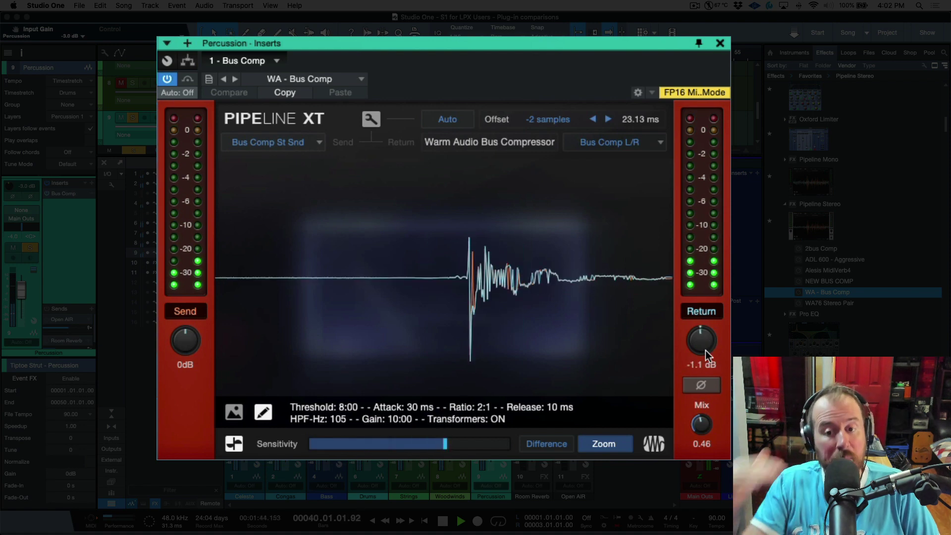
pyautogui.press('space')
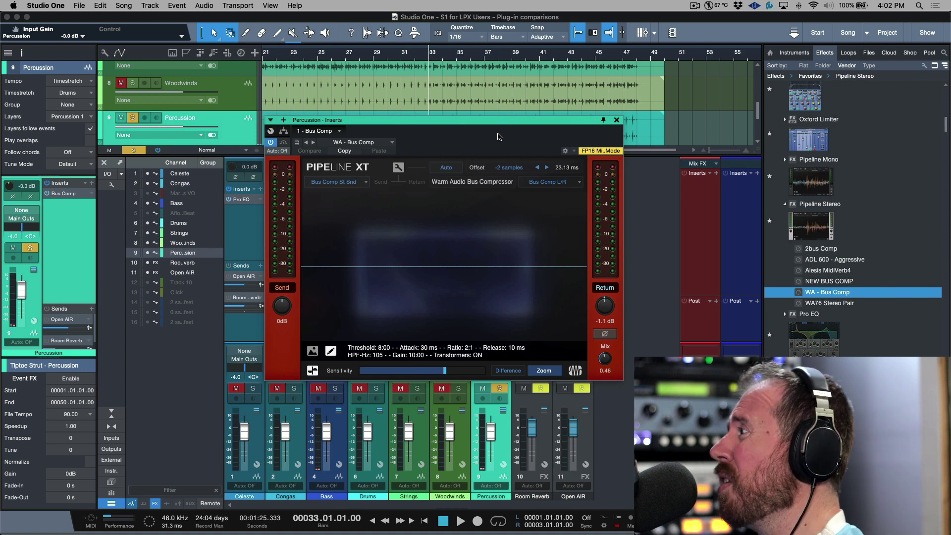
pyautogui.click(616, 121)
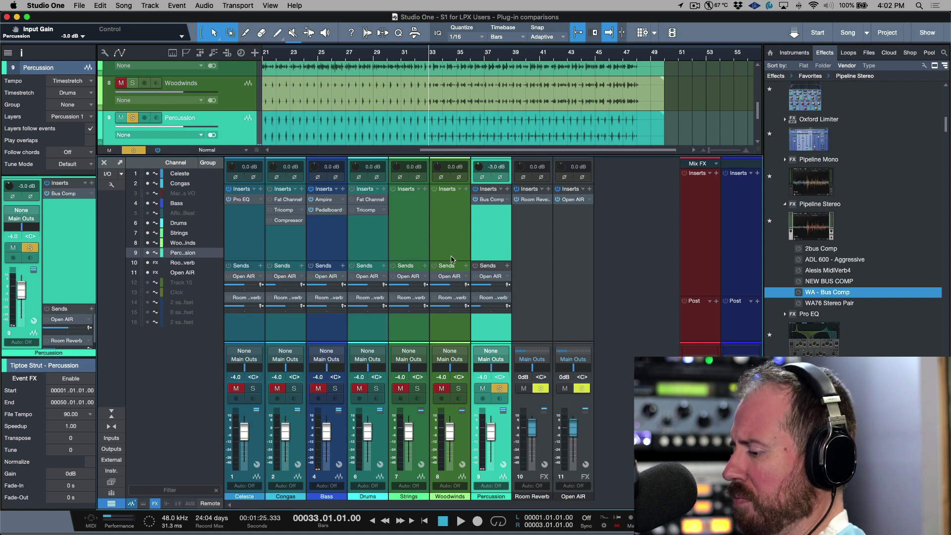
pyautogui.press('s')
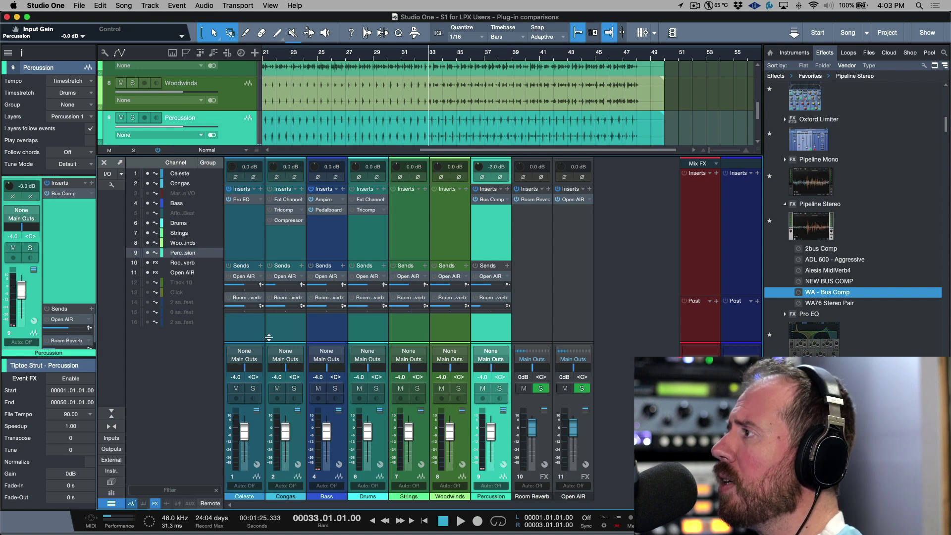
# Add the PreSonus Analog Delay as an FX send on the Celeste track and solo Celeste
pyautogui.click(243, 330)
pyautogui.scroll(10, 817, 266)
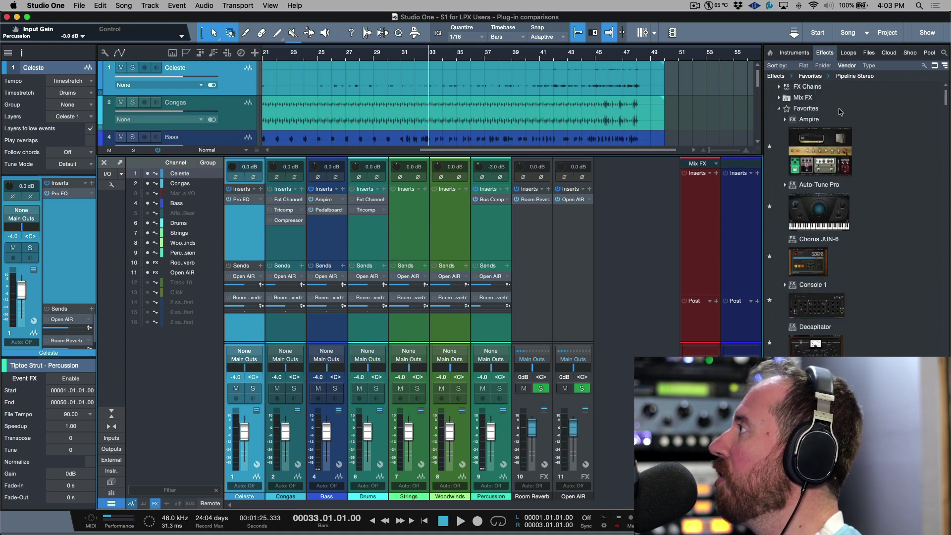
pyautogui.doubleClick(807, 109)
pyautogui.scroll(-5, 833, 258)
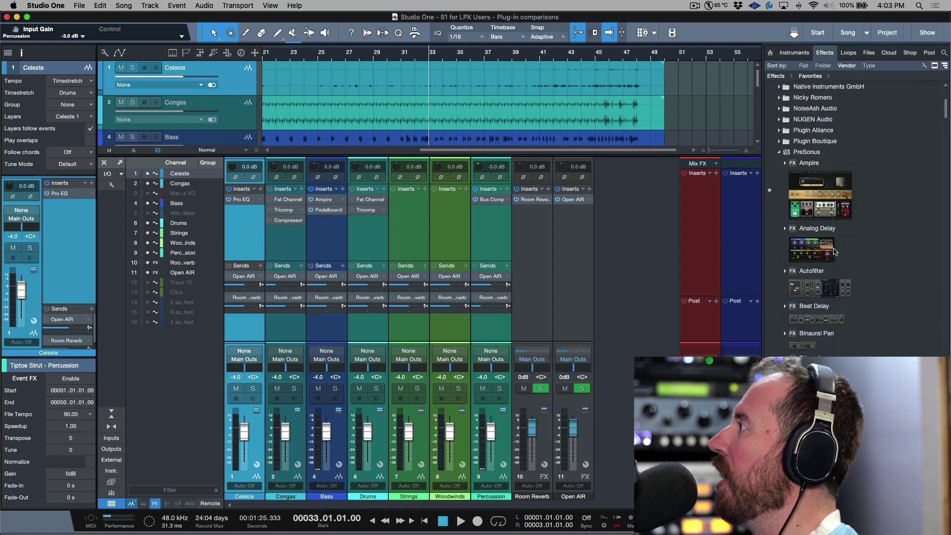
pyautogui.doubleClick(813, 246)
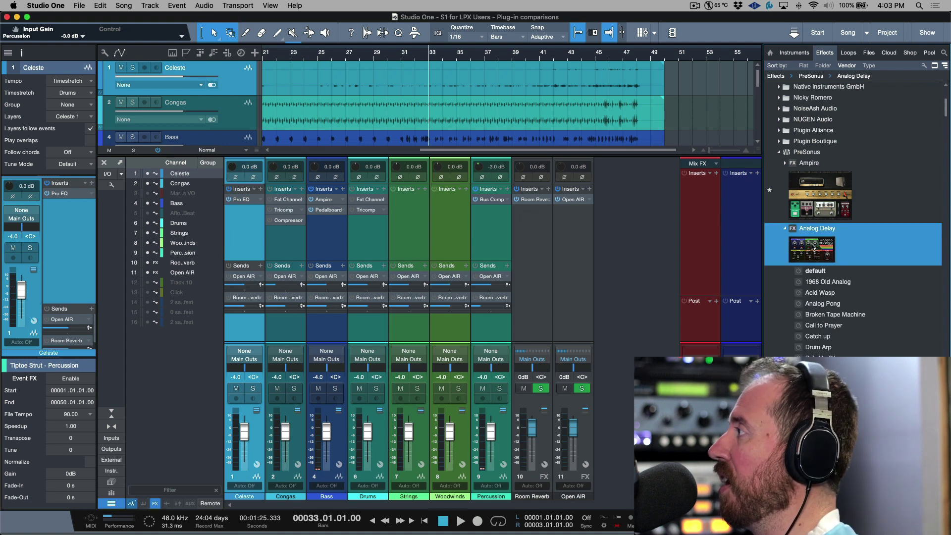
pyautogui.moveTo(812, 245); pyautogui.dragTo(250, 332)
pyautogui.click(253, 387)
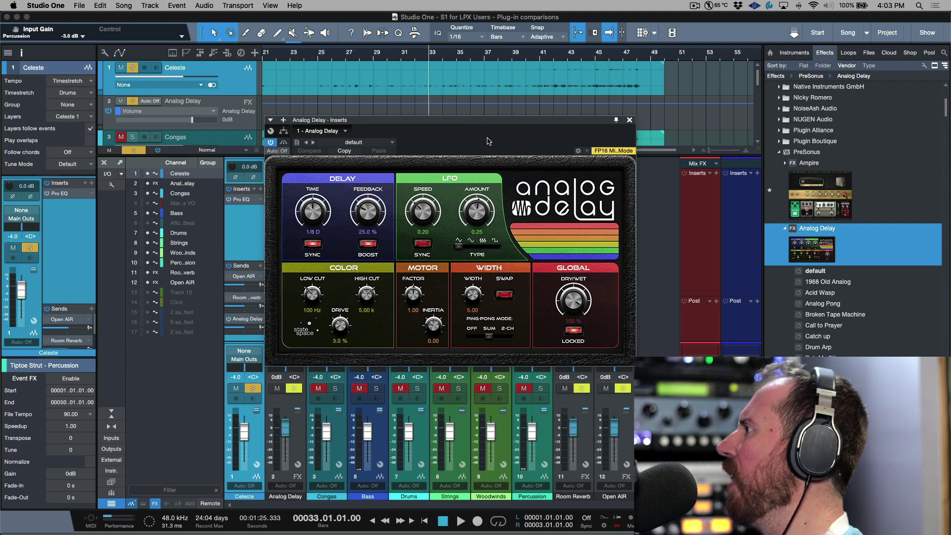
# Load the Analog Pong preset into Analog Delay and start playback
pyautogui.click(354, 142)
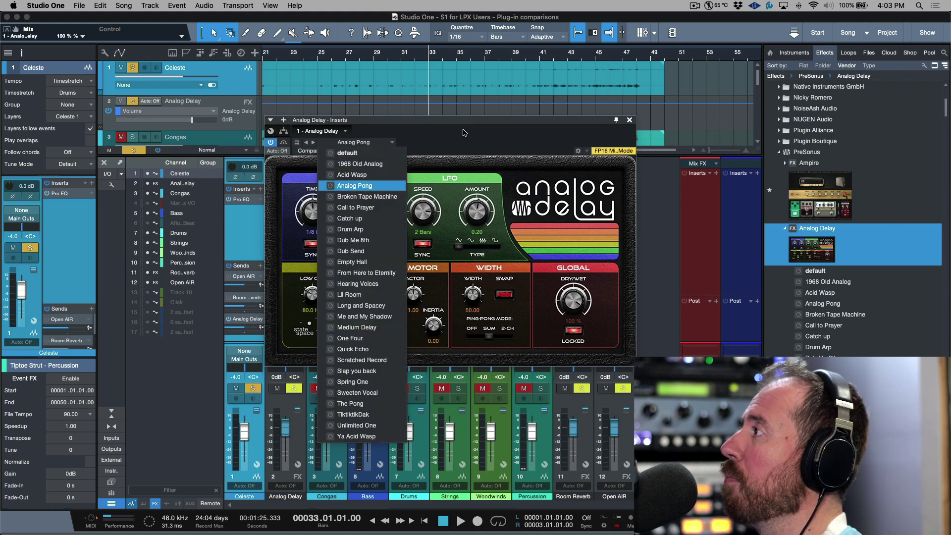
pyautogui.click(347, 183)
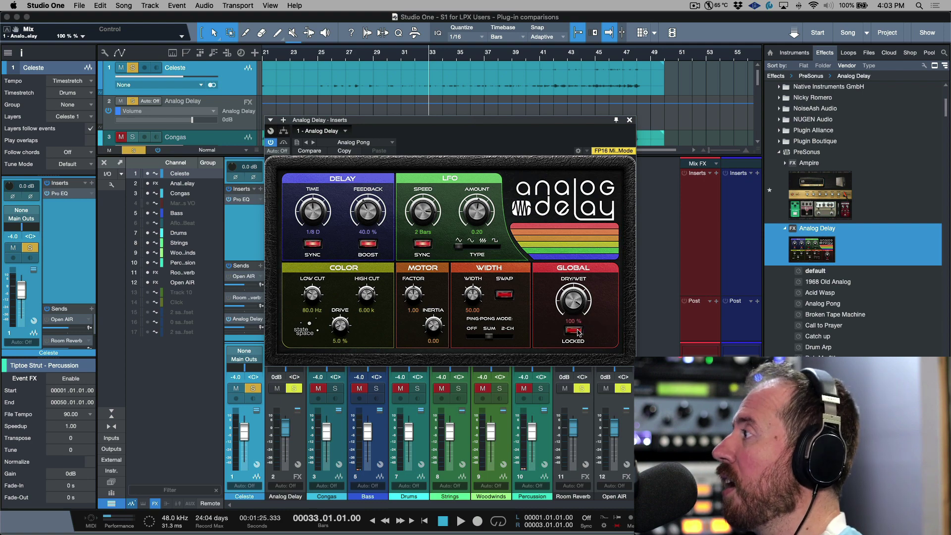
pyautogui.press('space')
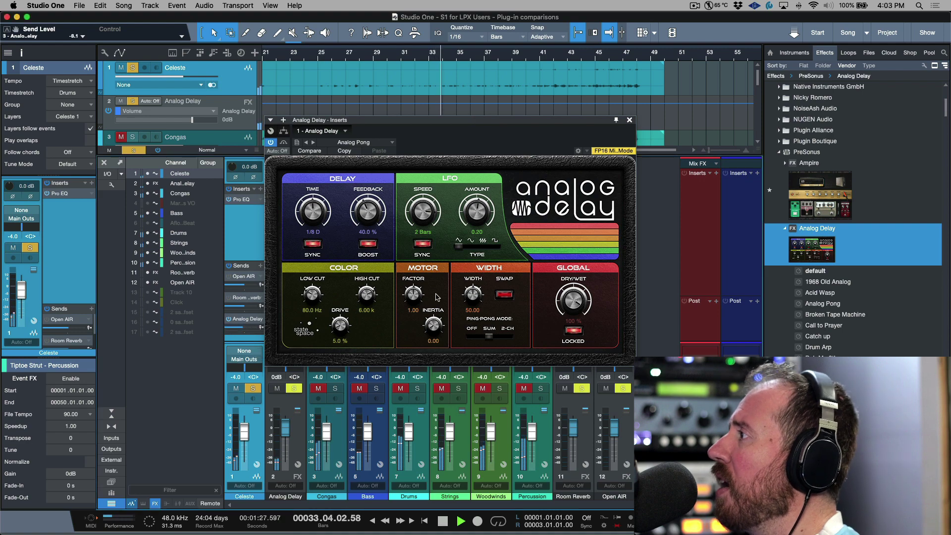
# Set Analog Delay's Width to 100 with Swap on and Sum ping-pong, High Cut to 7.35 kHz, Low Cut to 82.1 Hz and Drive to 33%
pyautogui.moveTo(473, 295); pyautogui.dragTo(506, 337)
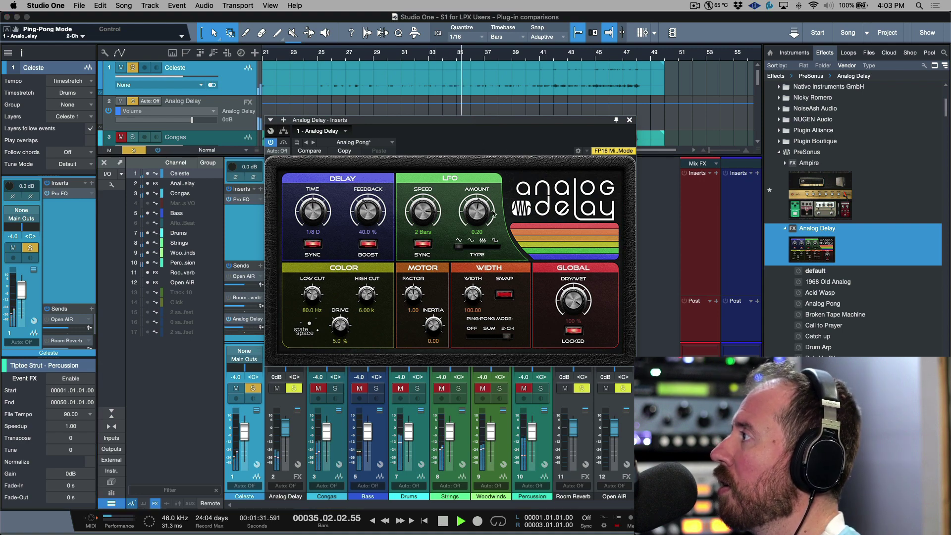
pyautogui.click(504, 295)
pyautogui.click(489, 338)
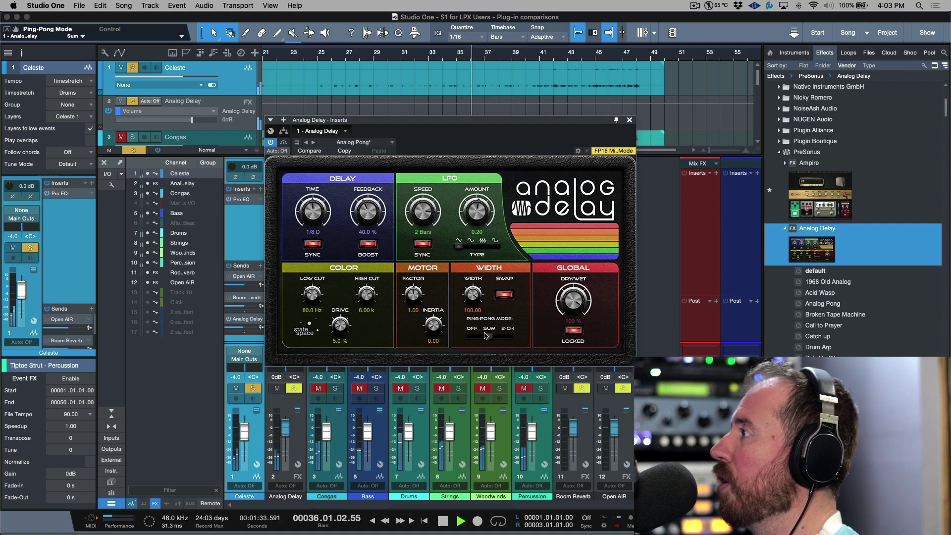
pyautogui.moveTo(367, 298); pyautogui.dragTo(313, 295)
pyautogui.moveTo(339, 324); pyautogui.dragTo(341, 305)
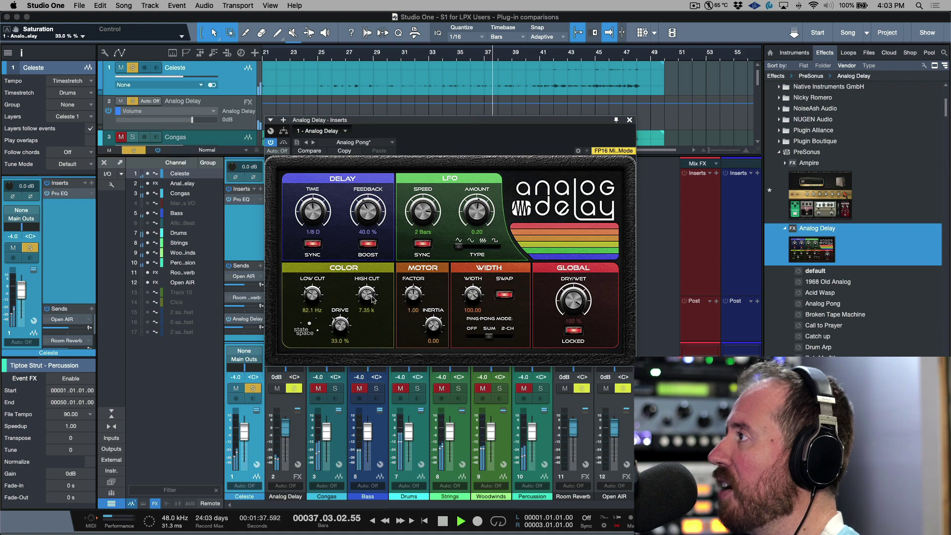
# Set the delay Time to 1/16 T and Feedback to 21.5%, stop playback, raise Drive to 35.5% and close Analog Delay
pyautogui.moveTo(312, 232); pyautogui.dragTo(312, 234)
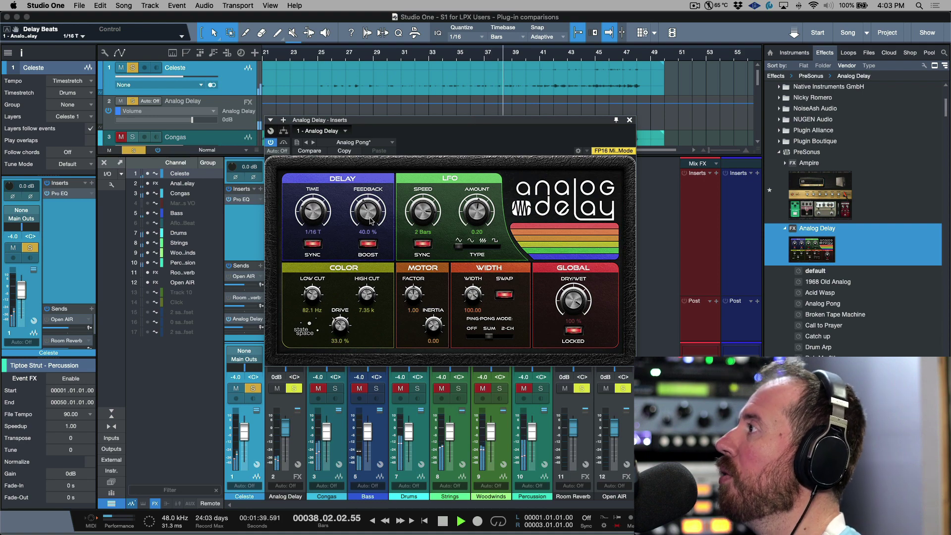
pyautogui.moveTo(367, 212); pyautogui.dragTo(368, 229)
pyautogui.press('space')
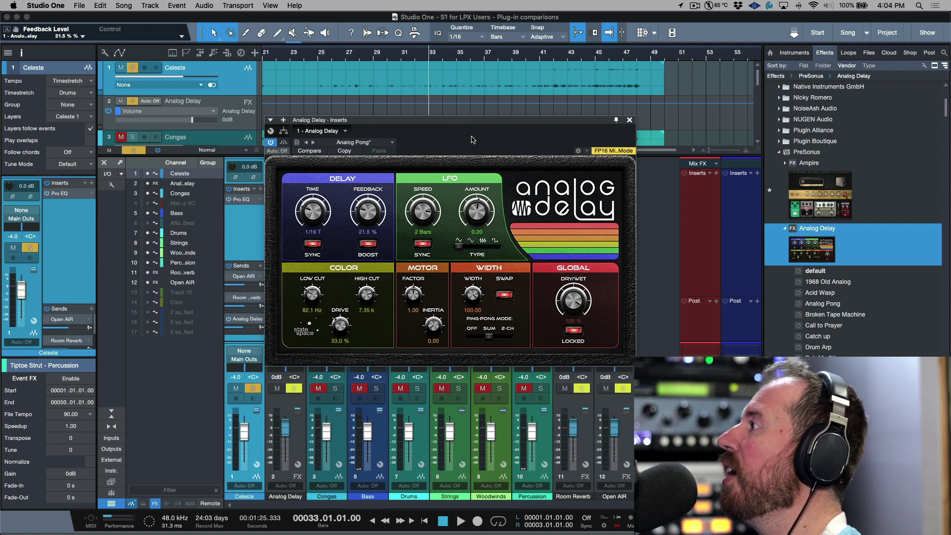
pyautogui.moveTo(342, 332); pyautogui.dragTo(341, 327)
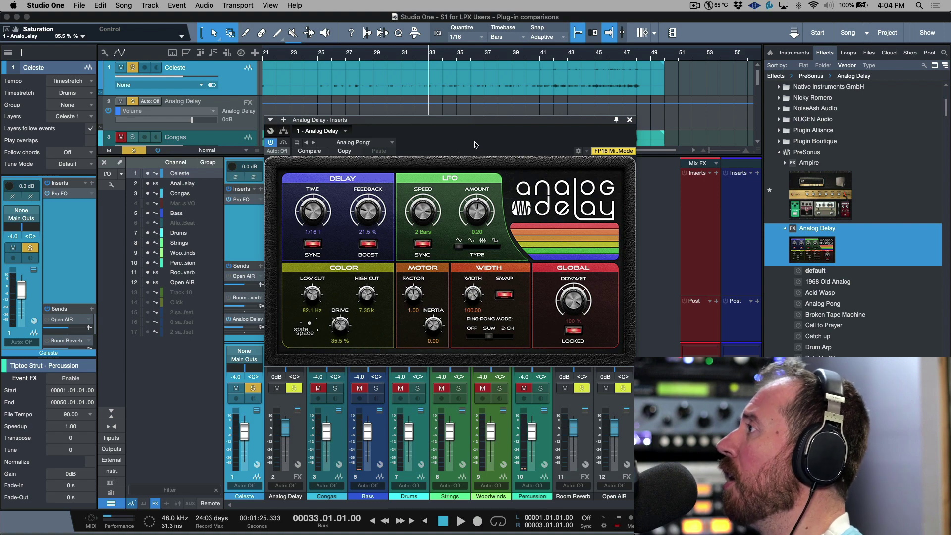
pyautogui.click(629, 121)
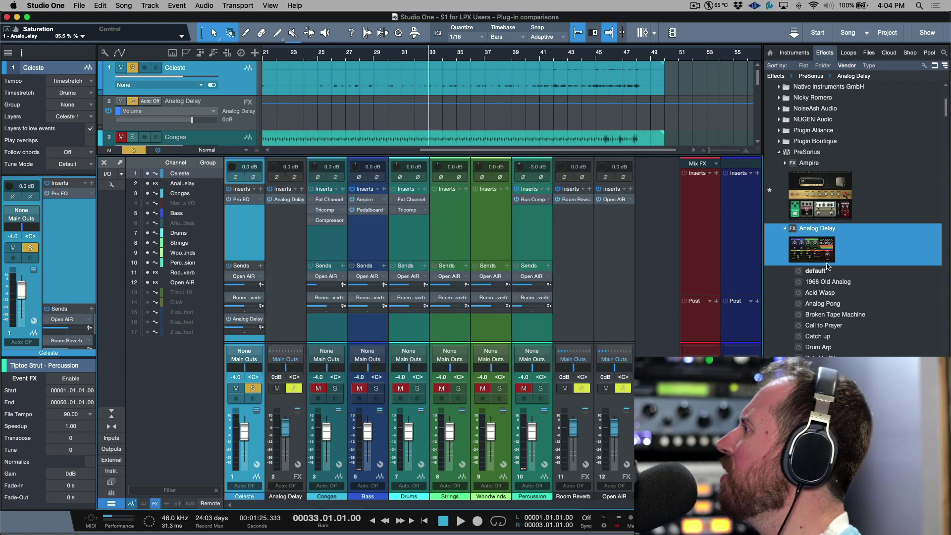
# Insert the PreSonus Chorus on the Celeste channel, mute its Analog Delay send and start playback
pyautogui.click(820, 235)
pyautogui.scroll(-8, 808, 170)
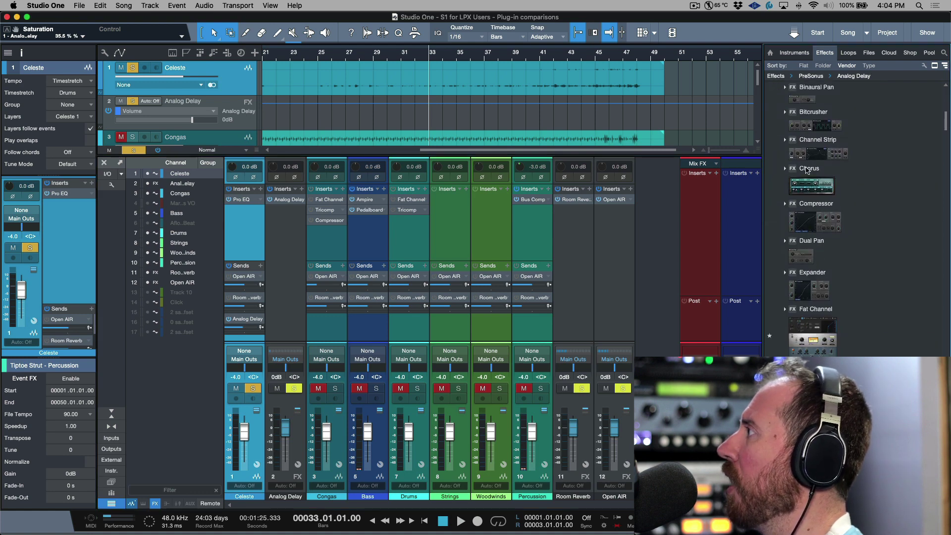
pyautogui.moveTo(818, 188); pyautogui.dragTo(250, 238)
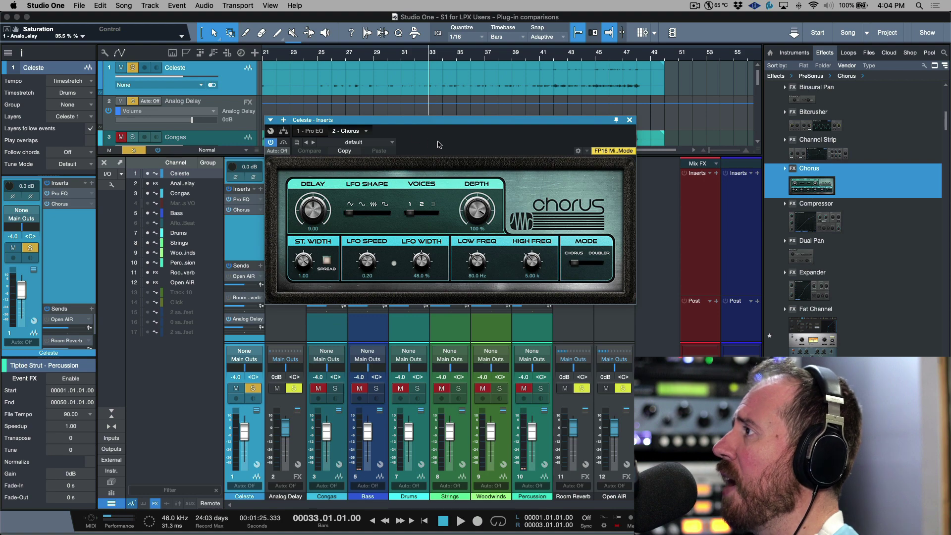
pyautogui.press('space')
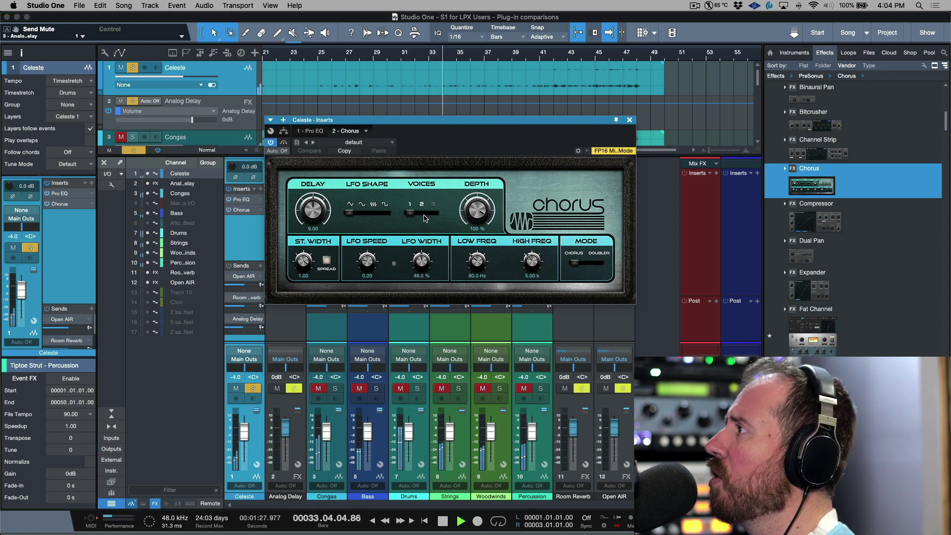
# Set the Chorus to 2 voices with the second LFO shape, Depth 92.5%, Delay 9.36 and Spread on
pyautogui.moveTo(410, 213); pyautogui.dragTo(422, 213)
pyautogui.moveTo(349, 213); pyautogui.dragTo(361, 213)
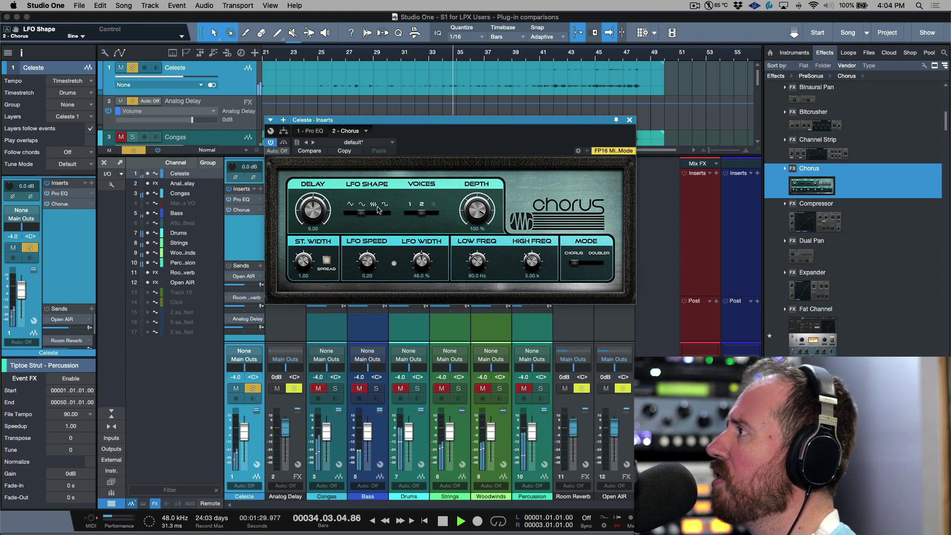
pyautogui.click(478, 206)
pyautogui.moveTo(479, 206); pyautogui.dragTo(478, 214)
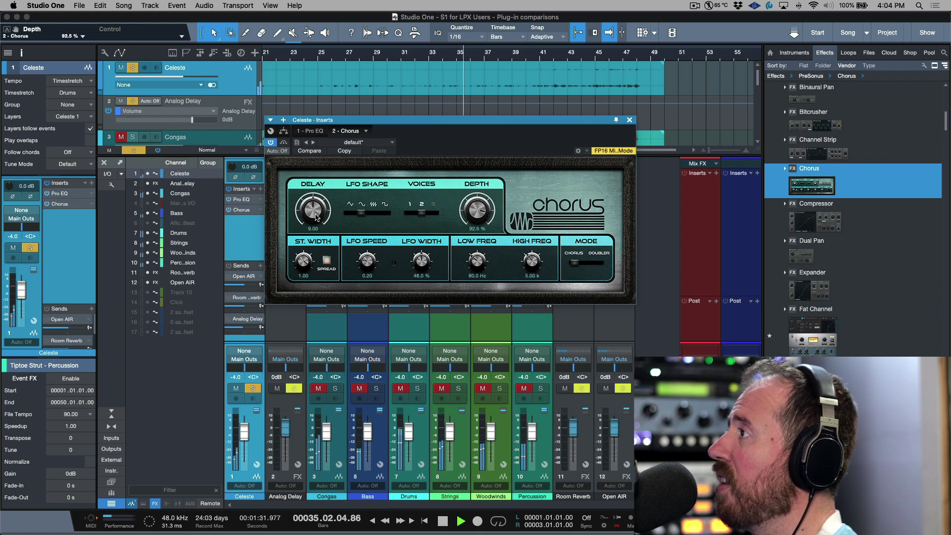
pyautogui.moveTo(314, 213); pyautogui.dragTo(314, 210)
pyautogui.click(327, 261)
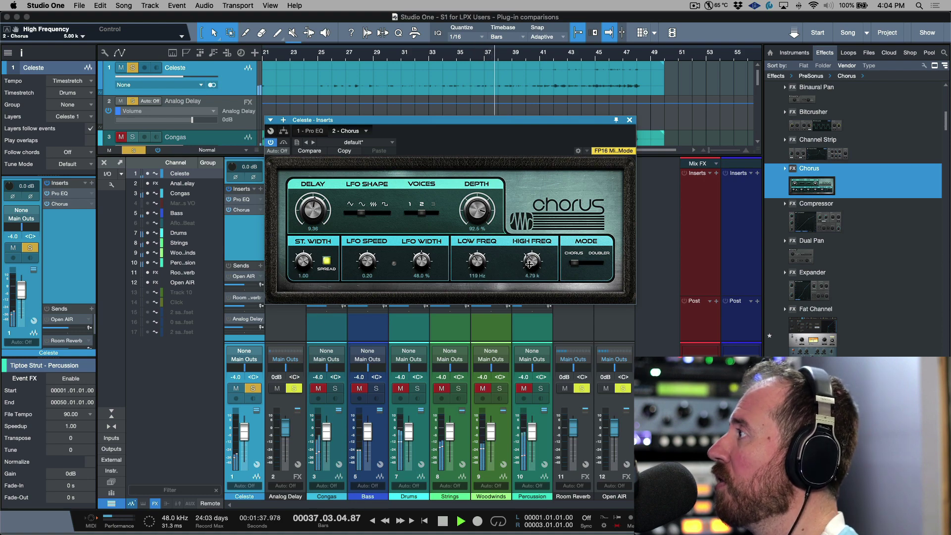
# Set the Chorus Low Freq to 119 Hz and High Freq to 4.31 kHz, try Doubler mode, return to Chorus mode, and stop and close it
pyautogui.click(602, 262)
pyautogui.click(602, 262)
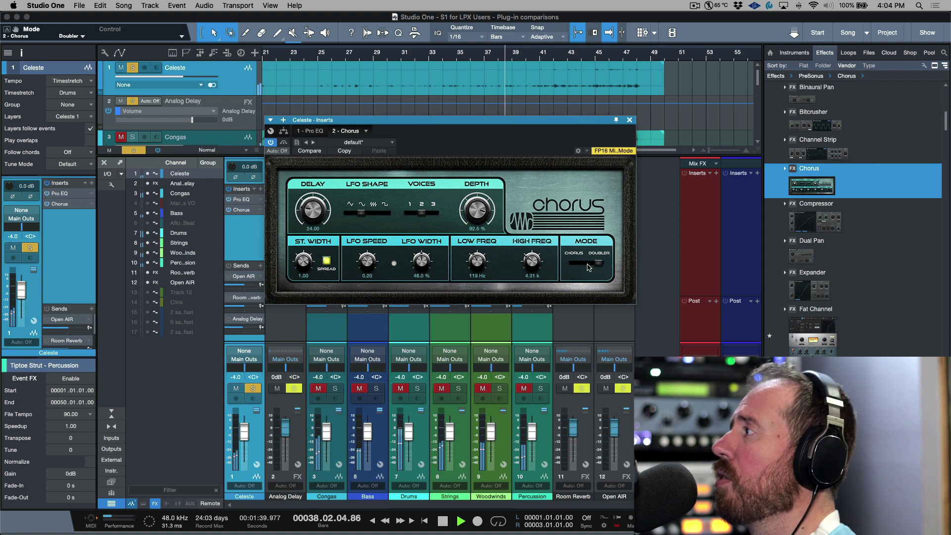
pyautogui.press('space')
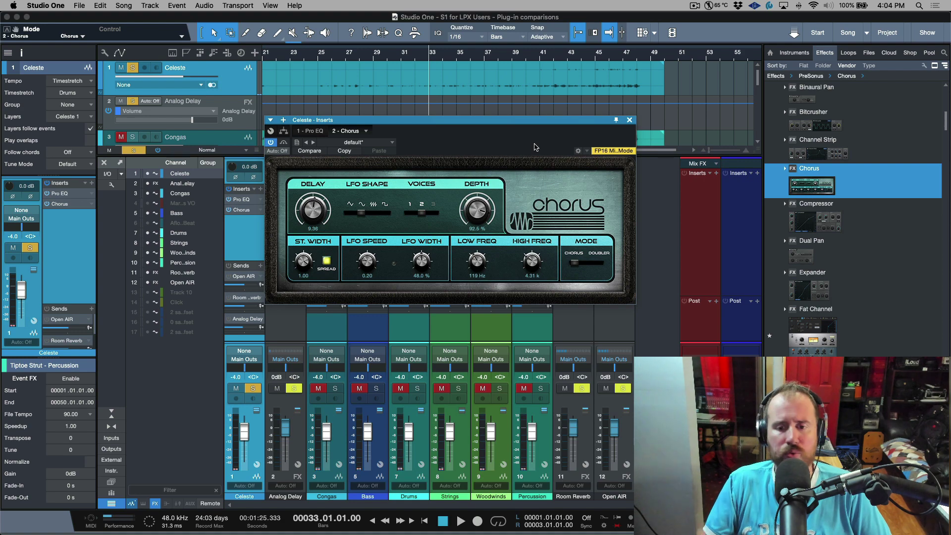
pyautogui.click(629, 121)
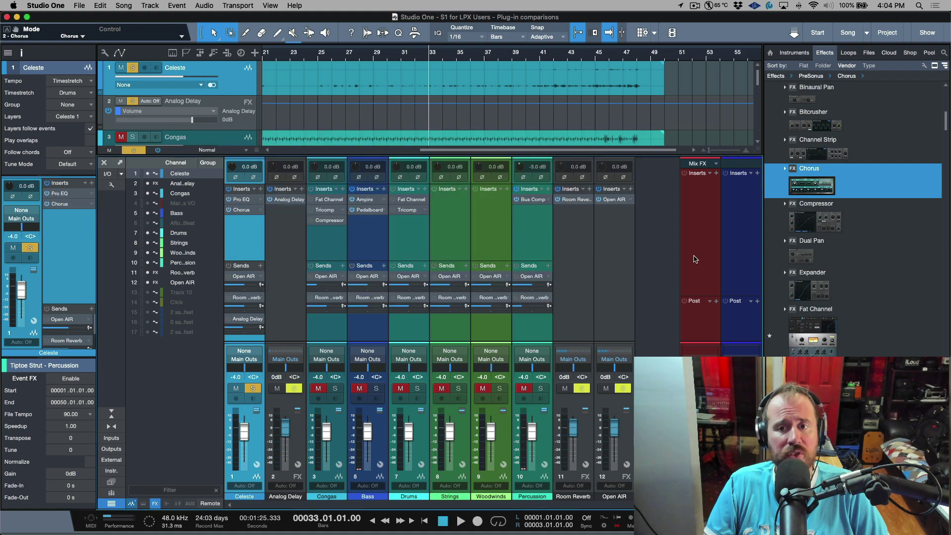
# Find the PreSonus Limiter by searching for "lim" and insert it on the Main Outs channel
pyautogui.click(716, 173)
pyautogui.write('lim')
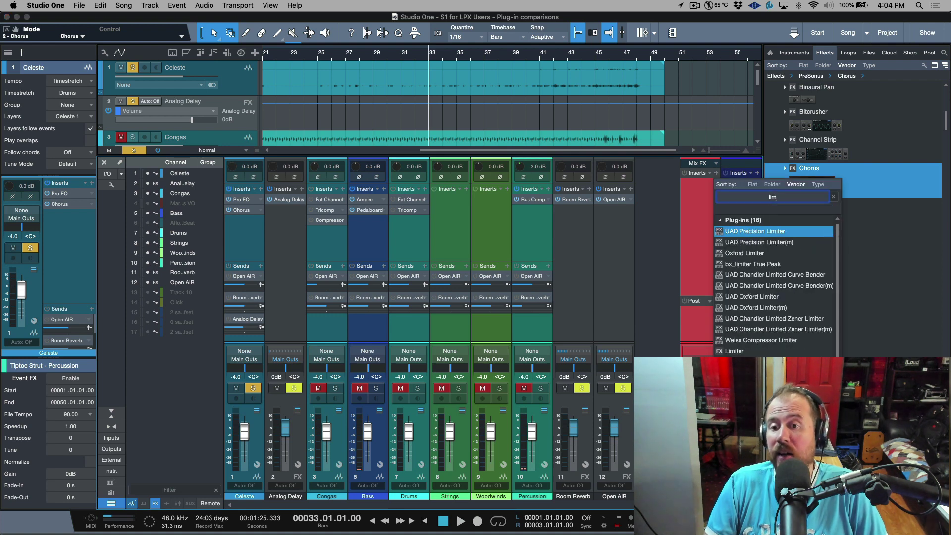
pyautogui.click(735, 351)
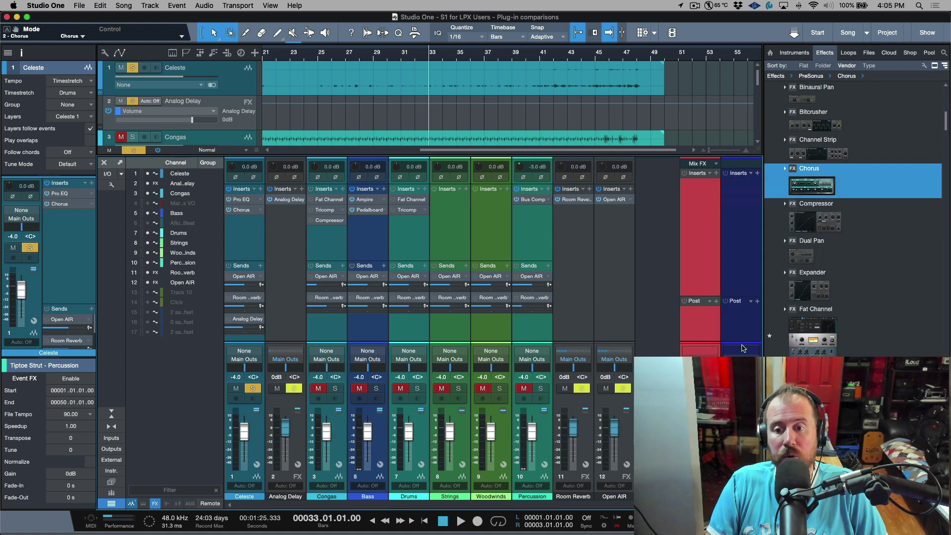
pyautogui.moveTo(458, 121); pyautogui.dragTo(496, 157)
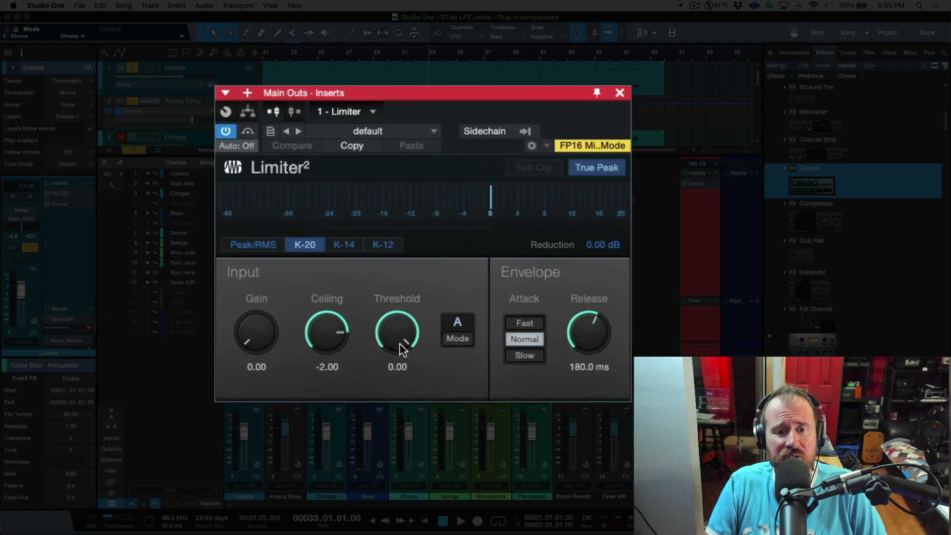
# Try the Limiter's Threshold at -8.76, reset it to 0.00 and raise the input Gain to 17.19
pyautogui.moveTo(403, 346); pyautogui.dragTo(403, 369)
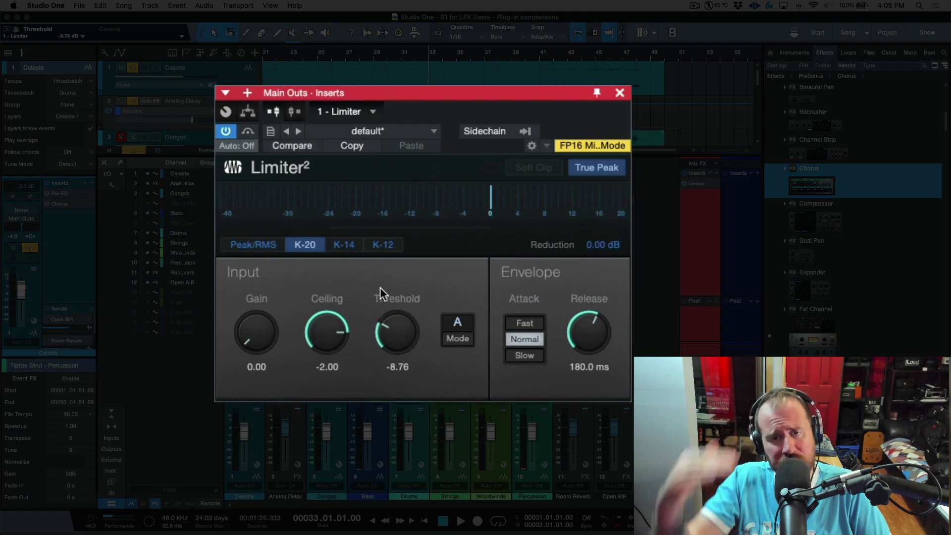
pyautogui.doubleClick(401, 333)
pyautogui.moveTo(258, 341); pyautogui.dragTo(301, 227)
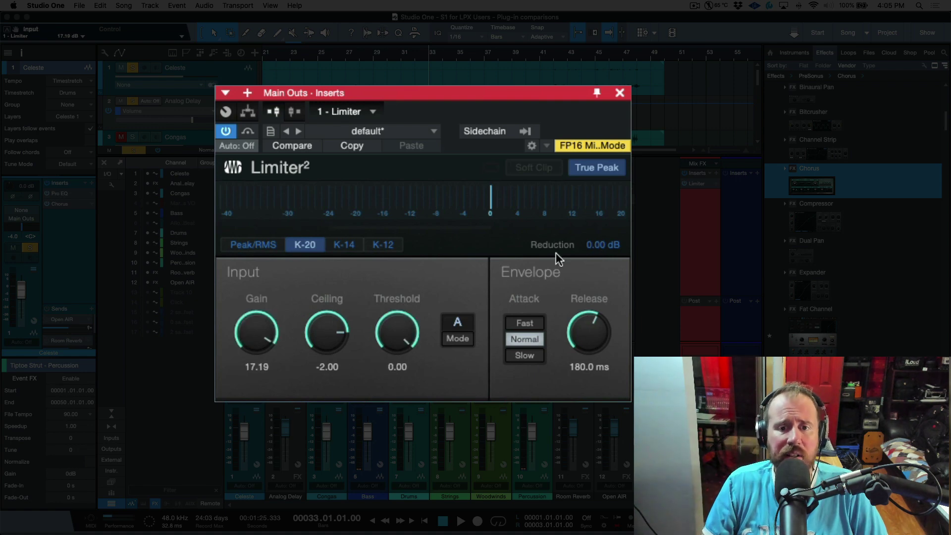
# Try Soft Clip on the Limiter, re-enable True Peak, and set Attack to Slow and Release to 273.5 ms
pyautogui.click(519, 167)
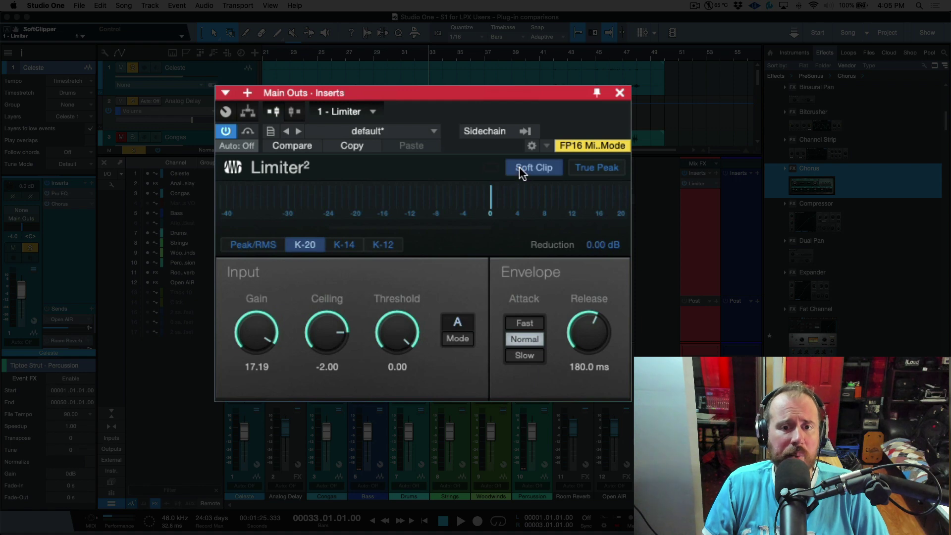
pyautogui.click(598, 168)
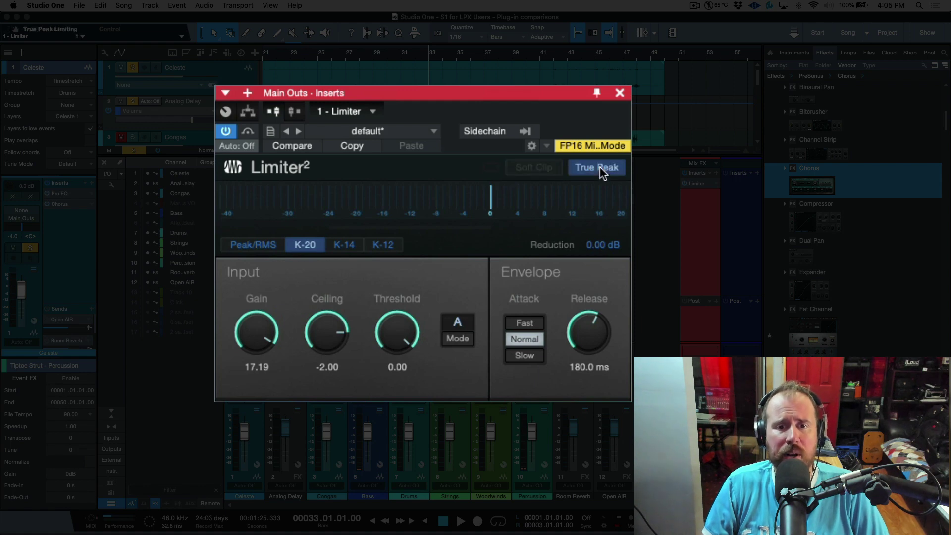
pyautogui.click(531, 324)
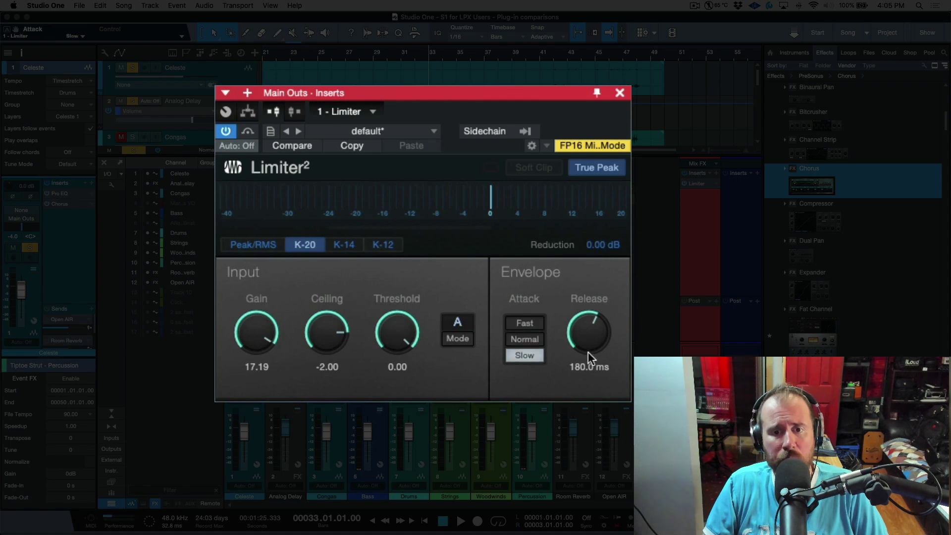
pyautogui.moveTo(588, 353); pyautogui.dragTo(589, 340)
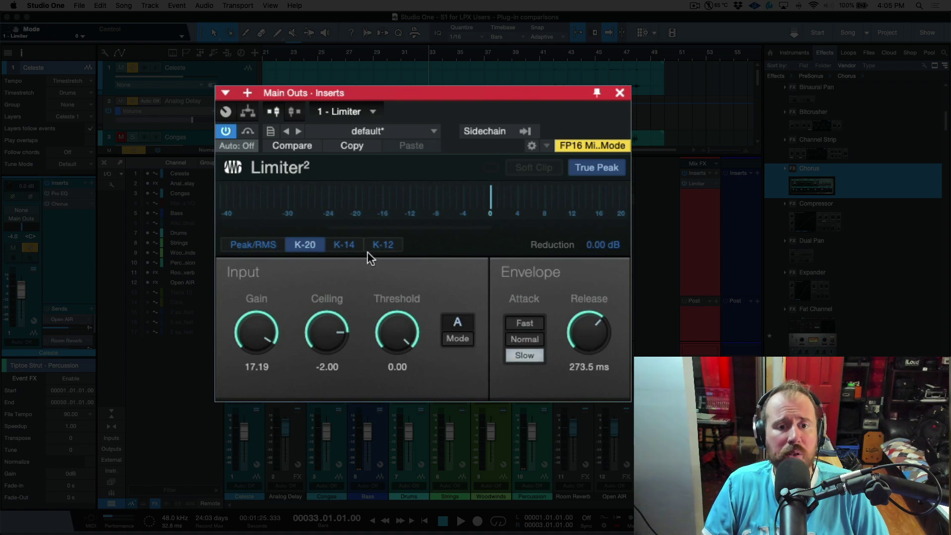
# Switch the Limiter's meter through the K-14, K-12 and K-20 scales and set it to Peak/RMS
pyautogui.click(345, 244)
pyautogui.click(382, 245)
pyautogui.click(344, 244)
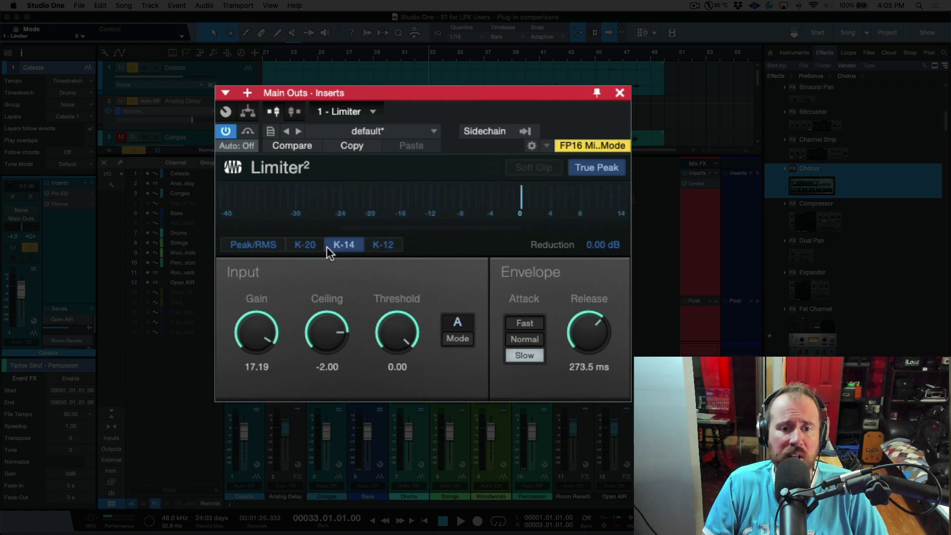
pyautogui.click(316, 245)
pyautogui.click(268, 243)
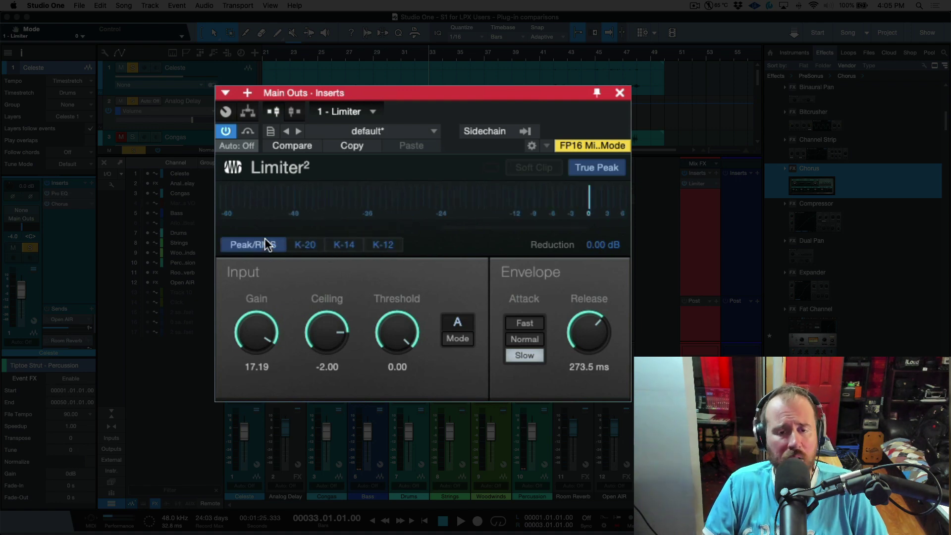